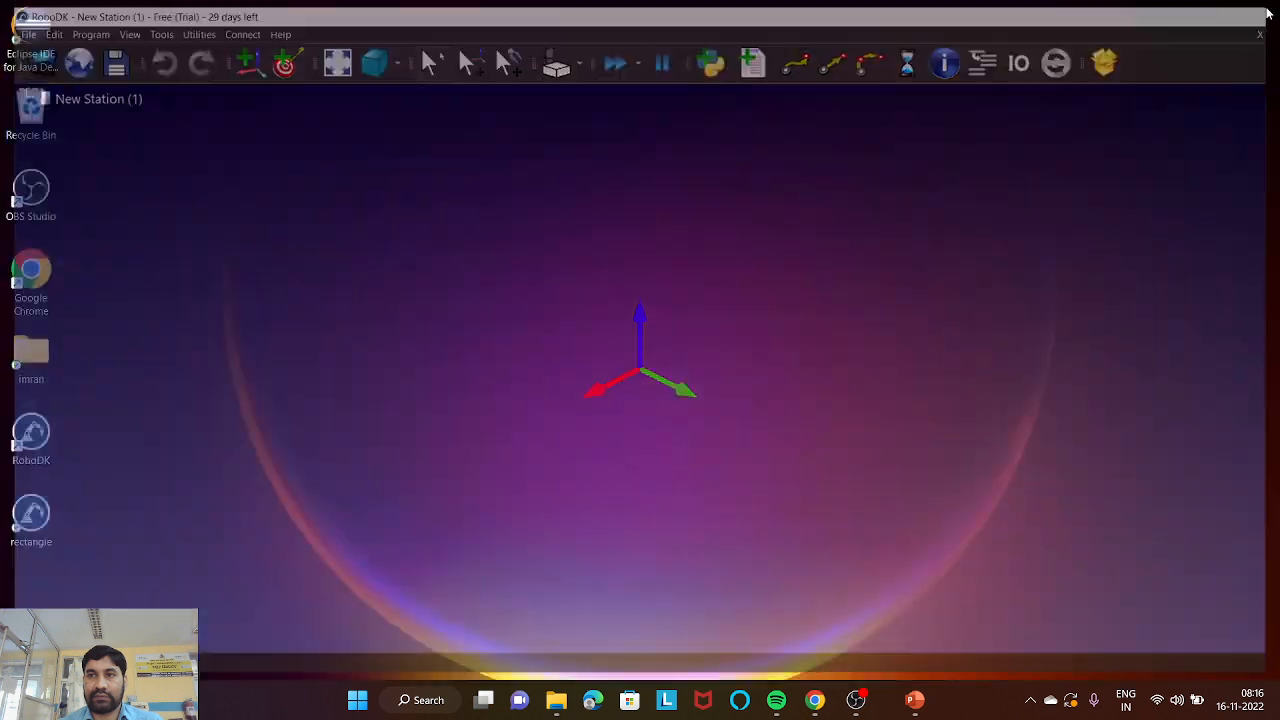
- Launch RoboDK from the desktop
{"action": "left_click", "coordinate": [31, 440]}
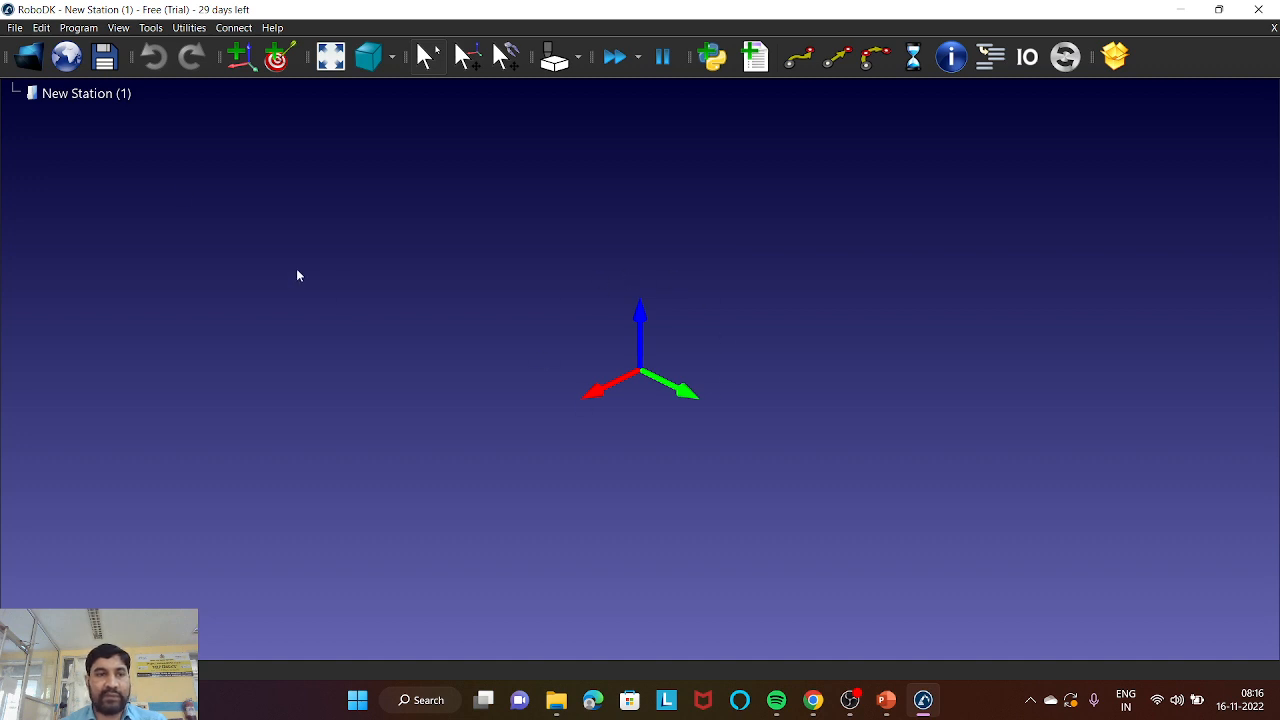
{"action": "right_click", "coordinate": [99, 95]}
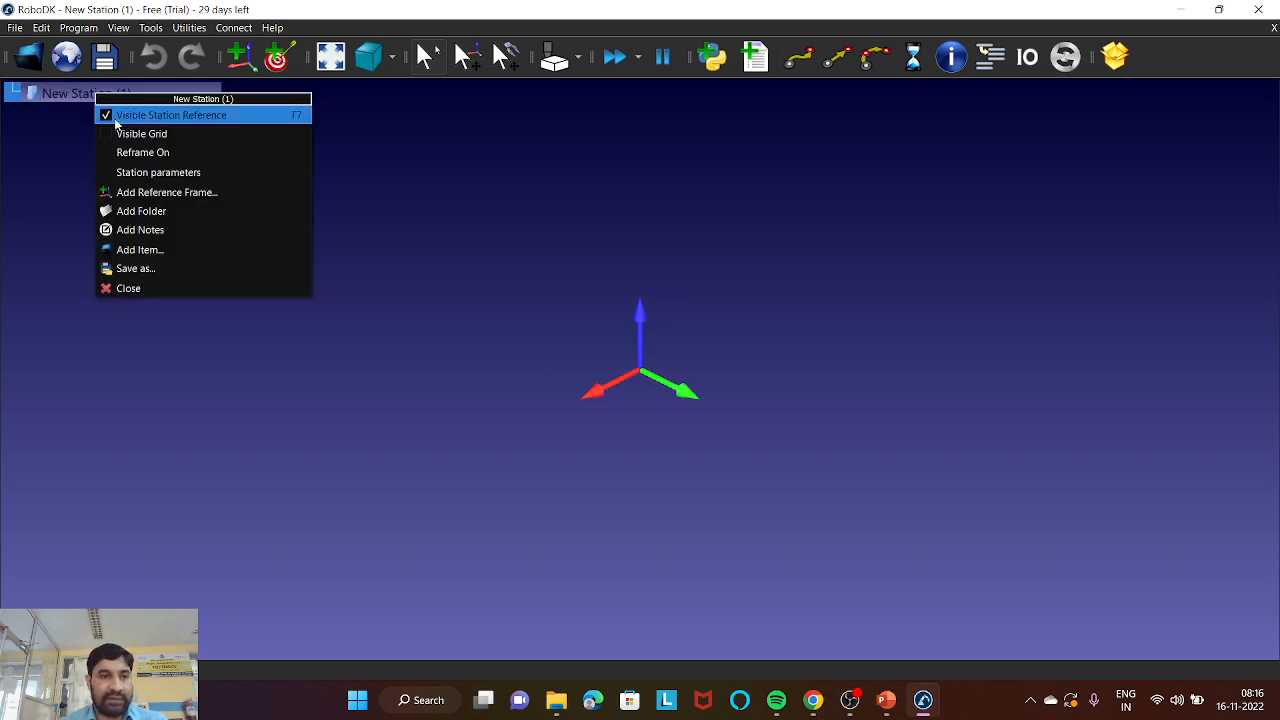
{"action": "left_click", "coordinate": [163, 270]}
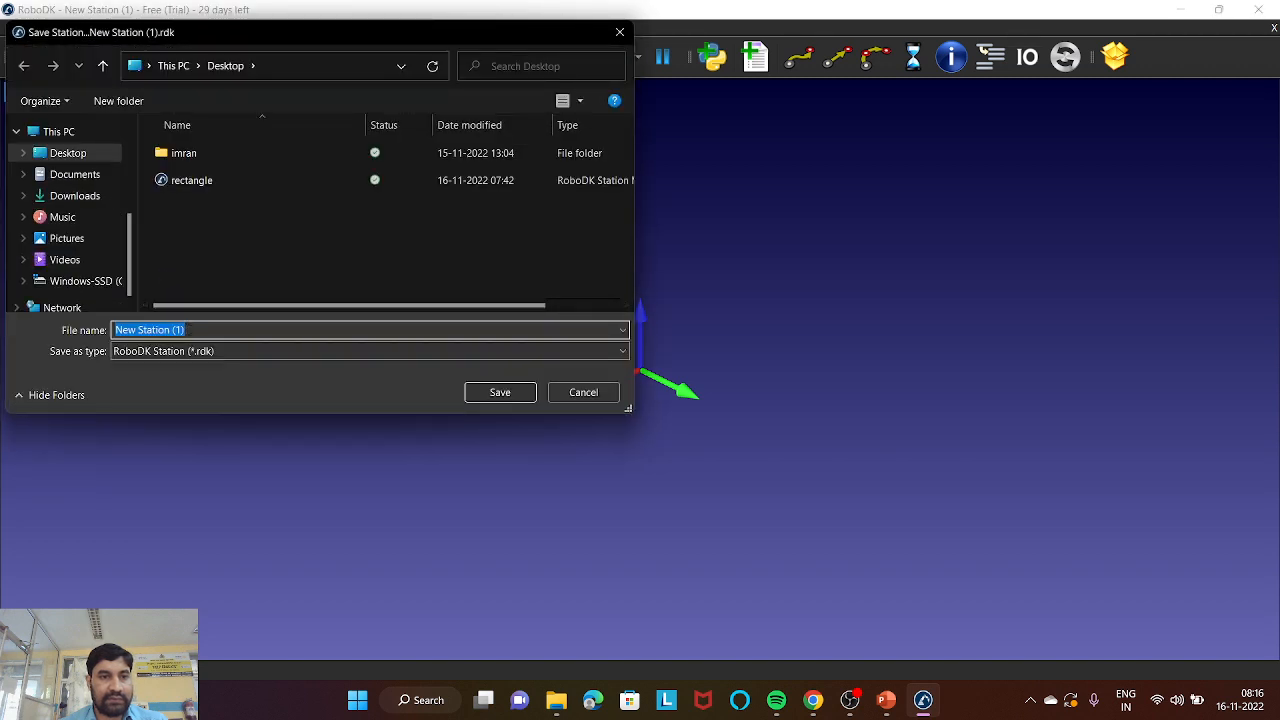
{"action": "left_click", "coordinate": [582, 393]}
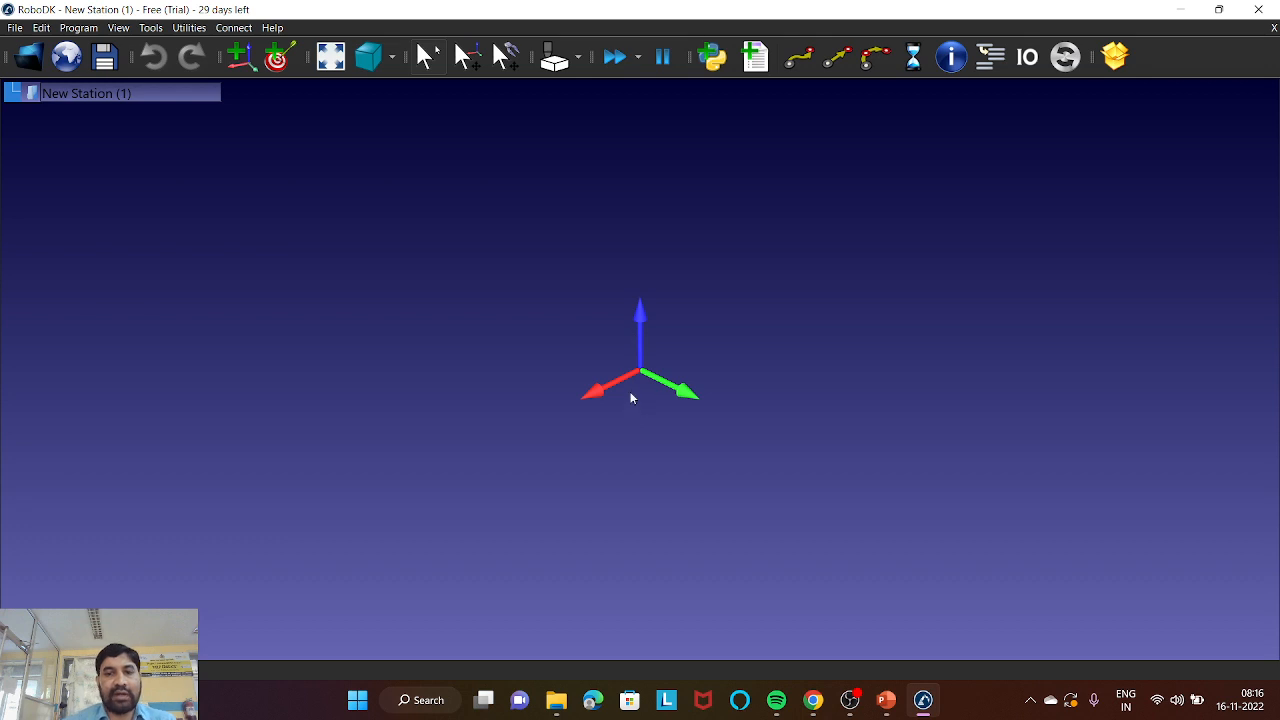
- Open the online robot library
{"action": "left_click", "coordinate": [77, 28]}
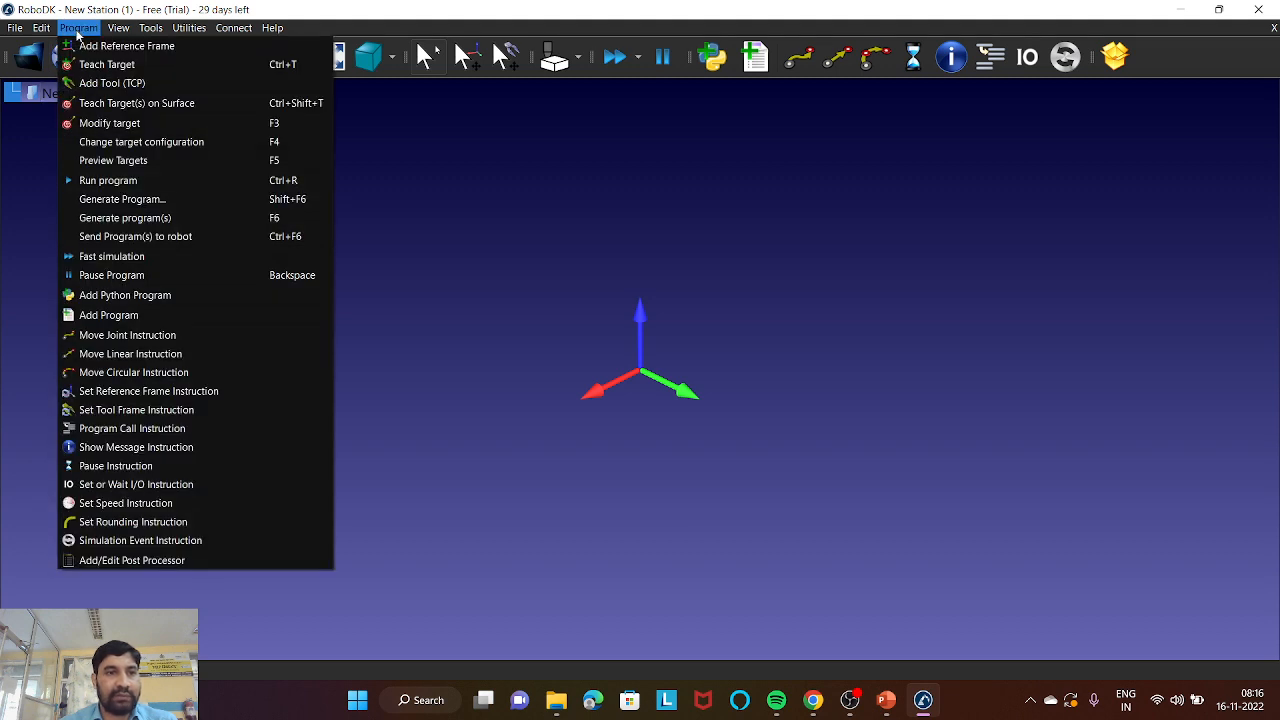
{"action": "mouse_move", "coordinate": [15, 28]}
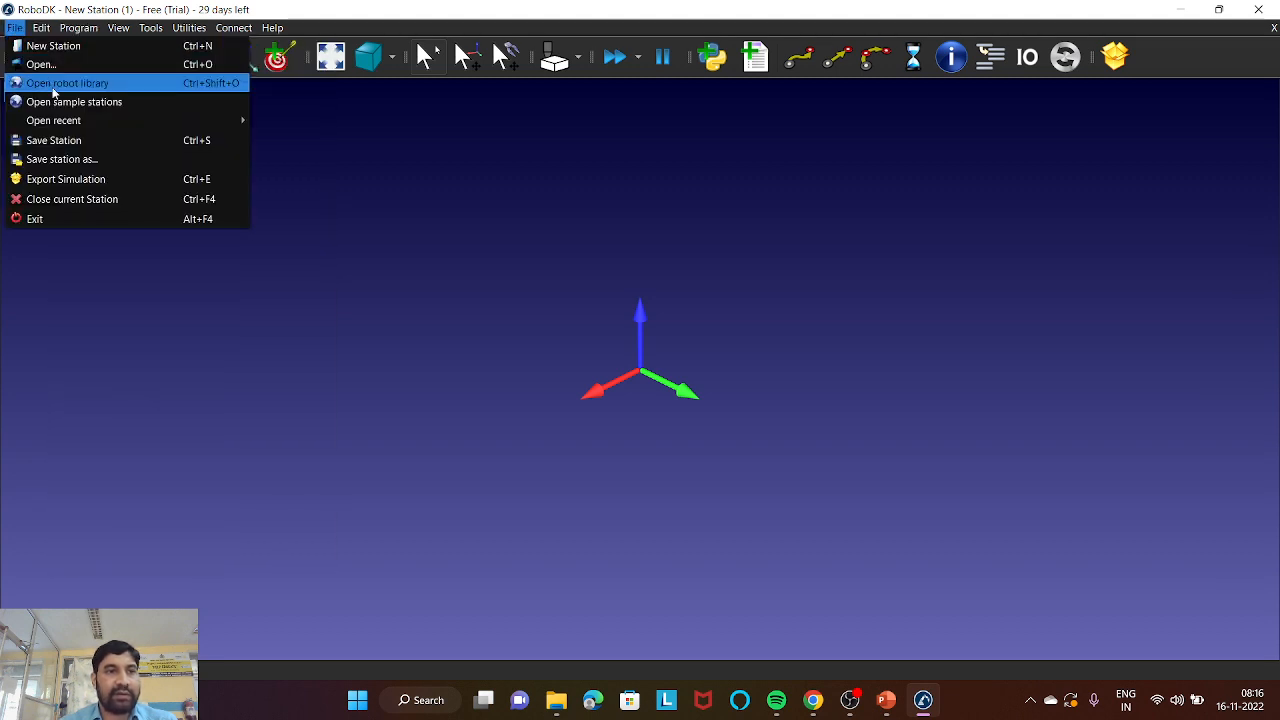
{"action": "left_click", "coordinate": [54, 88]}
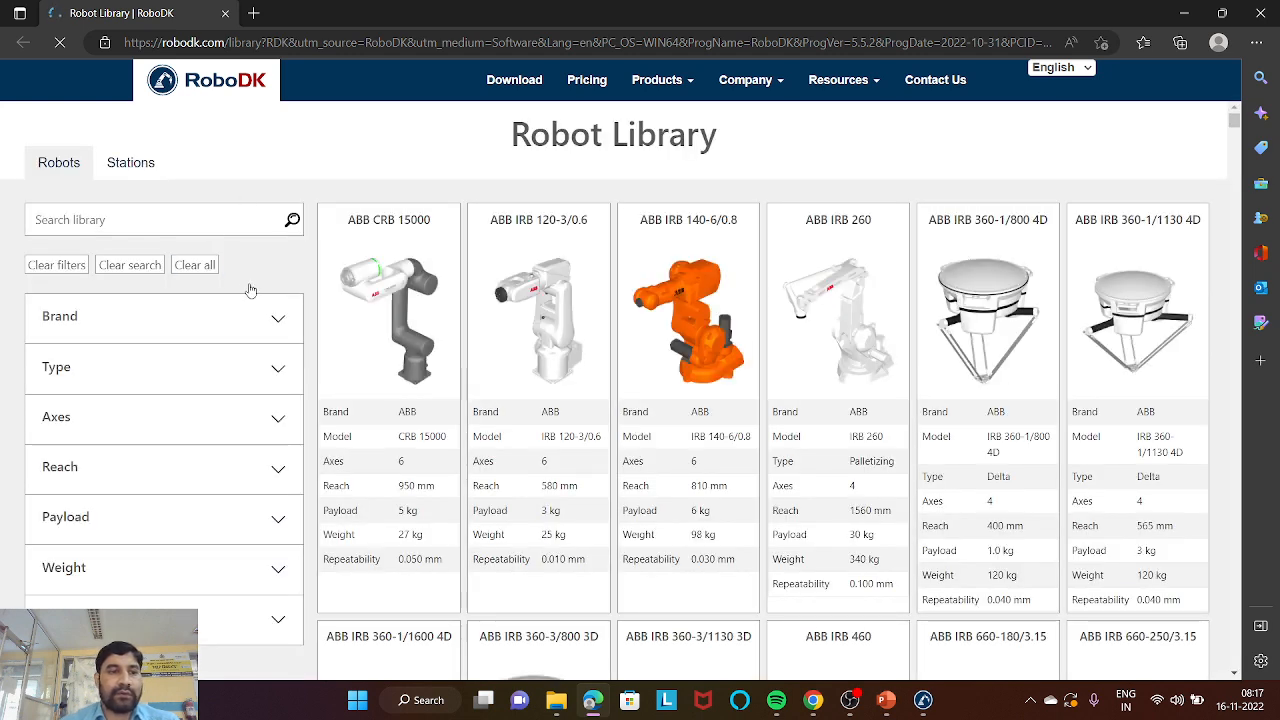
- Filter the robot library by brand to show only Universal Robots models
{"action": "left_click", "coordinate": [258, 330]}
{"action": "scroll", "coordinate": [228, 455], "scroll_direction": "down", "scroll_amount": 3}
{"action": "scroll", "coordinate": [228, 465], "scroll_direction": "down", "scroll_amount": 8}
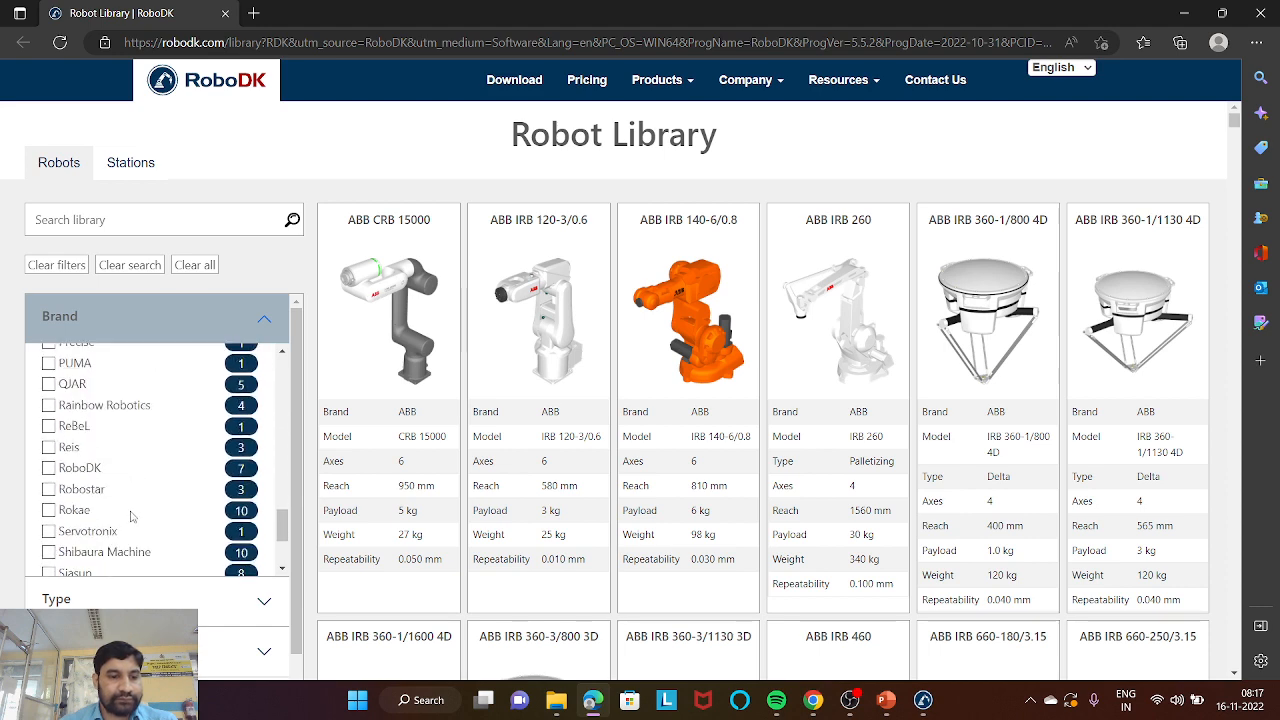
{"action": "scroll", "coordinate": [115, 543], "scroll_direction": "down", "scroll_amount": 3}
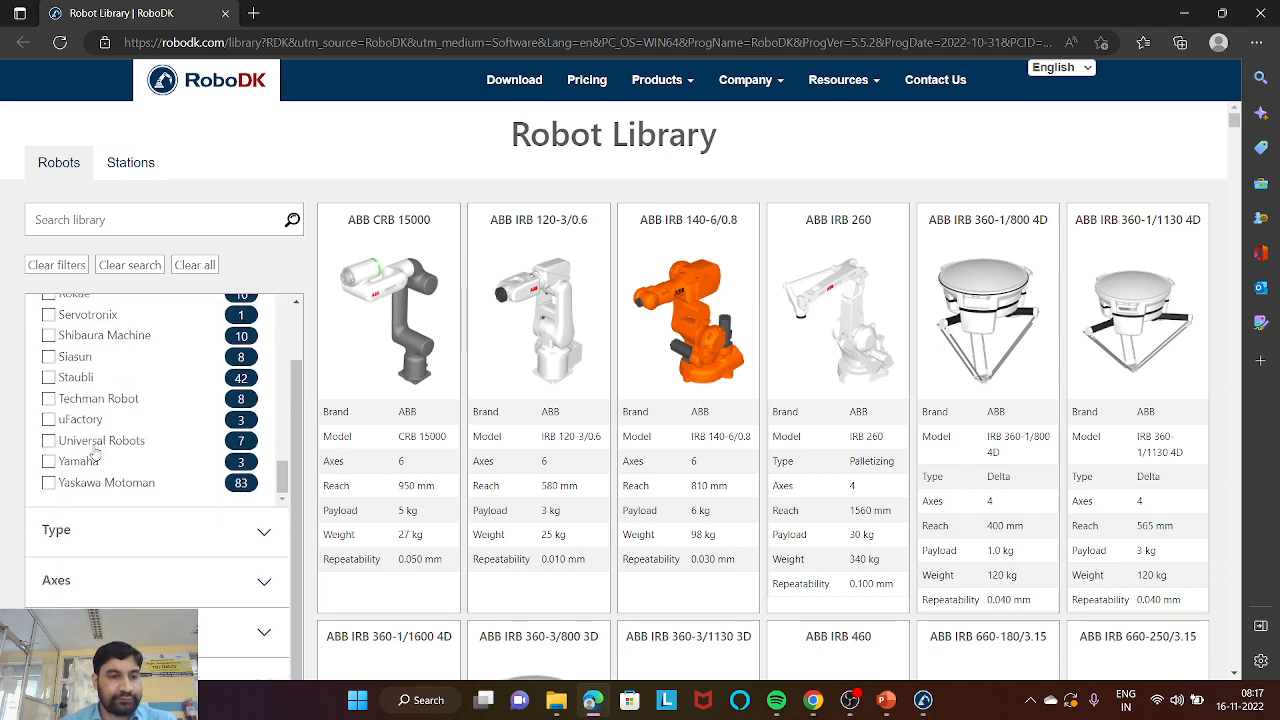
{"action": "left_click", "coordinate": [92, 445]}
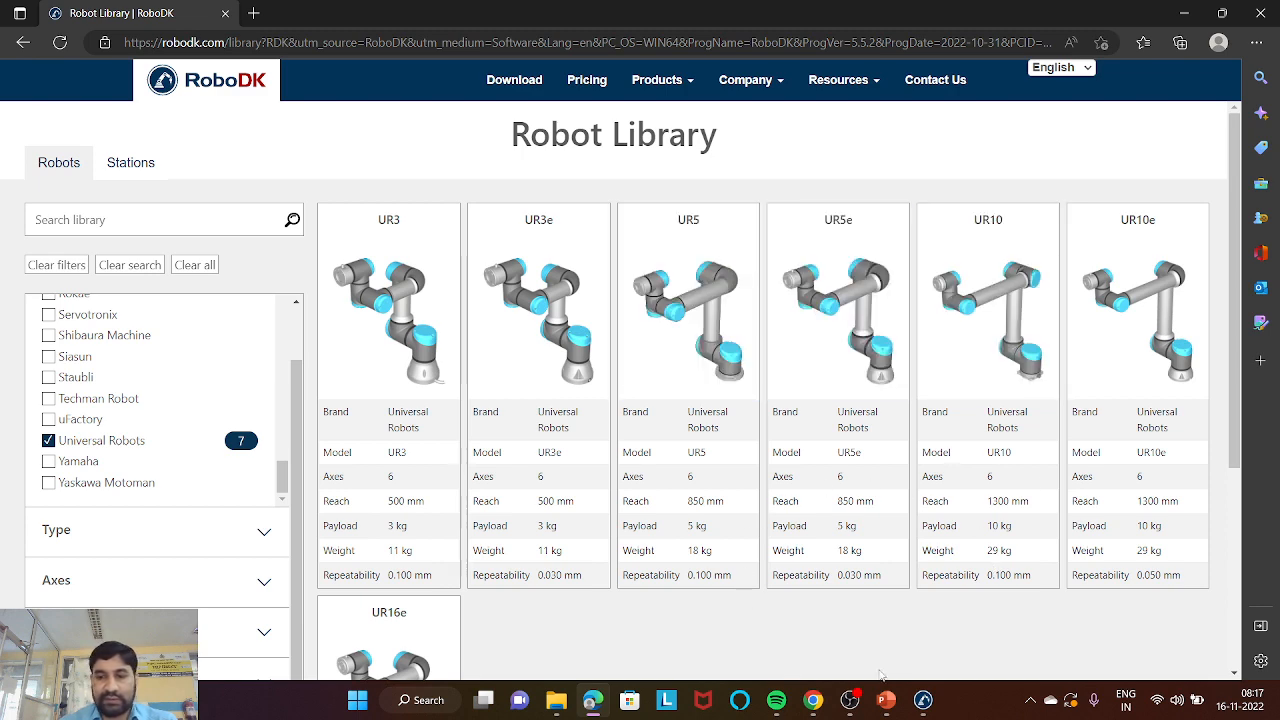
- Switch back to RoboDK and view the UR10 robot in the station
{"action": "left_click", "coordinate": [922, 700]}
{"action": "scroll", "coordinate": [714, 398], "scroll_direction": "up", "scroll_amount": 3}
{"action": "scroll", "coordinate": [714, 396], "scroll_direction": "down", "scroll_amount": 4}
{"action": "scroll", "coordinate": [714, 398], "scroll_direction": "down", "scroll_amount": 2}
{"action": "scroll", "coordinate": [754, 315], "scroll_direction": "up", "scroll_amount": 4}
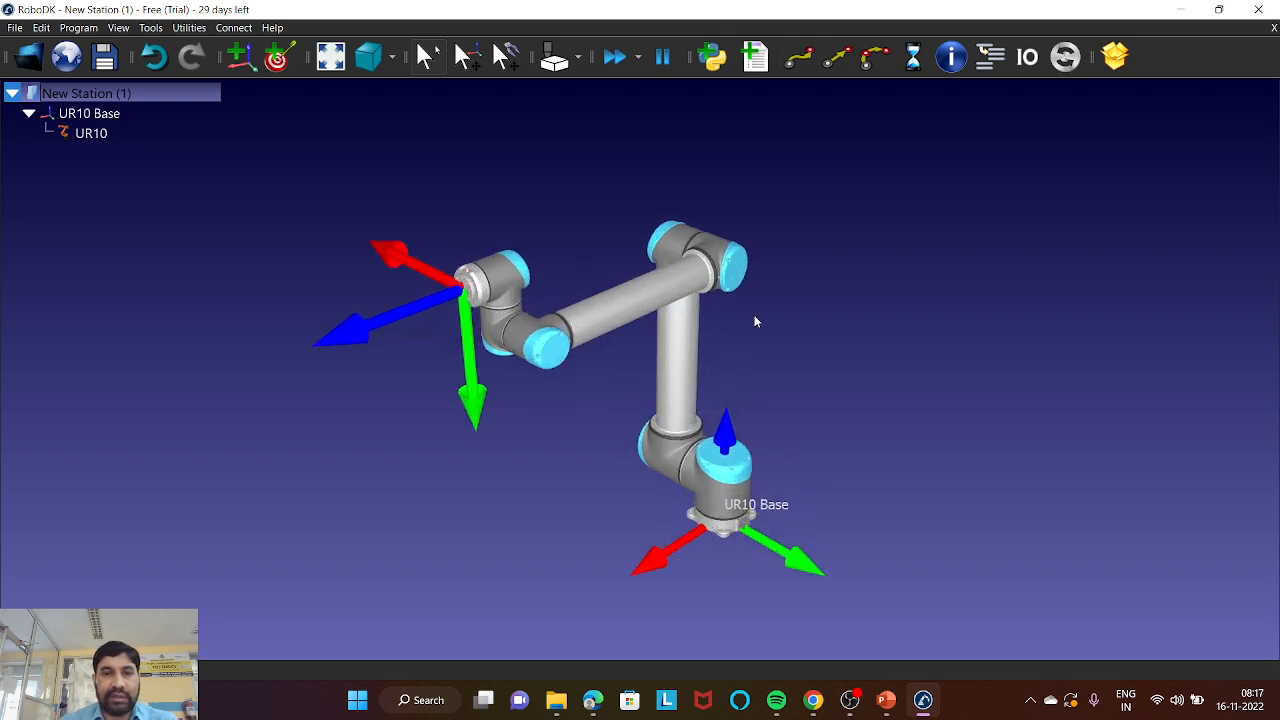
{"action": "scroll", "coordinate": [754, 315], "scroll_direction": "down", "scroll_amount": 3}
{"action": "scroll", "coordinate": [556, 321], "scroll_direction": "up", "scroll_amount": 1}
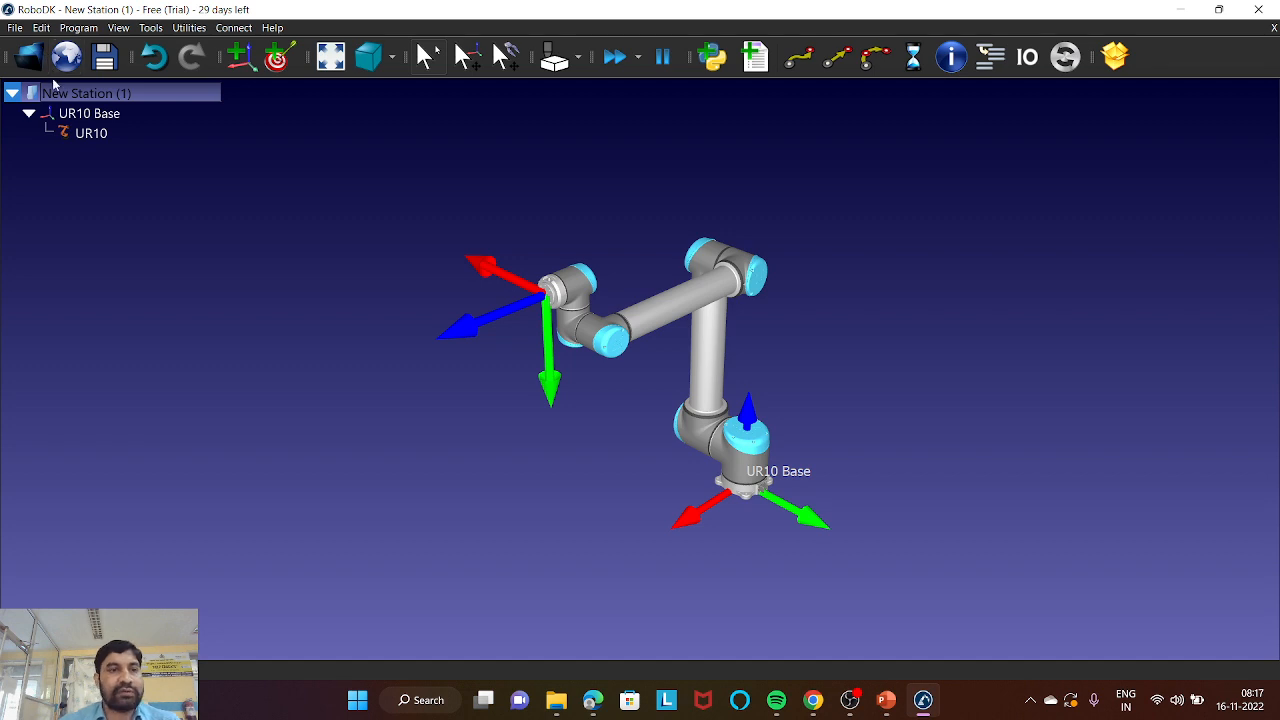
- Start opening a file and go into the Library Samples-Local folder
{"action": "left_click", "coordinate": [15, 28]}
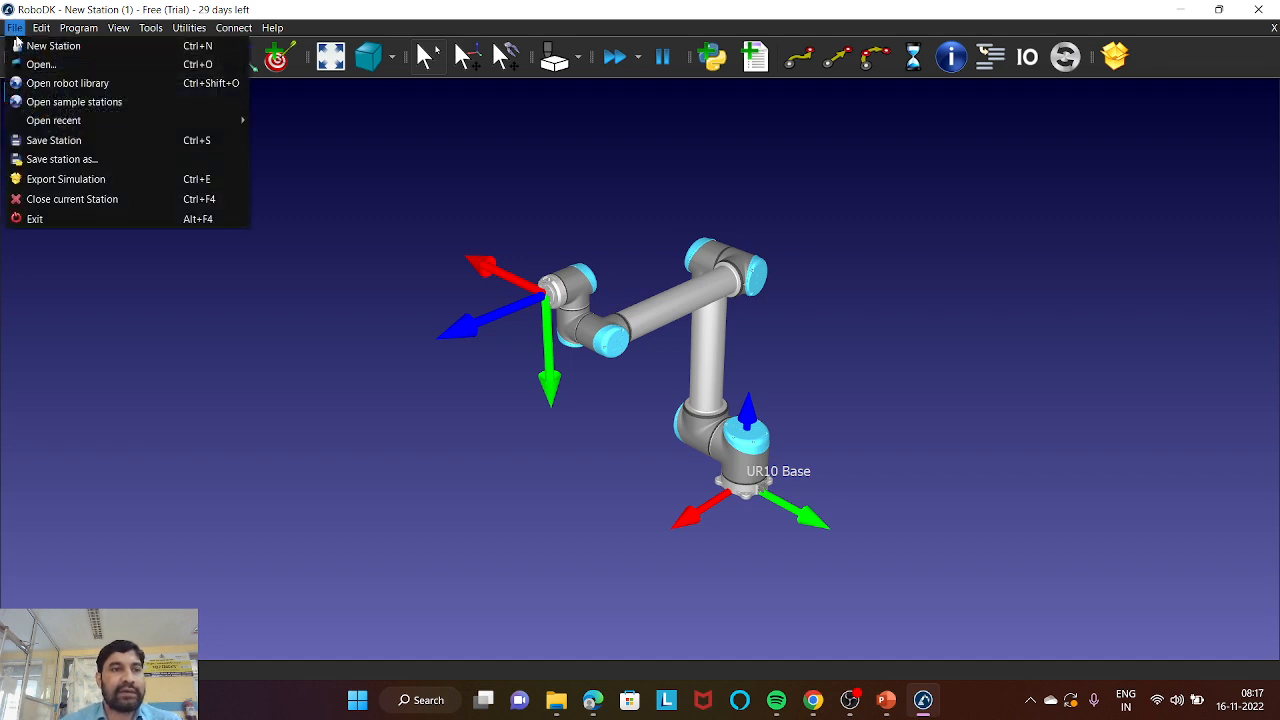
{"action": "left_click", "coordinate": [37, 66]}
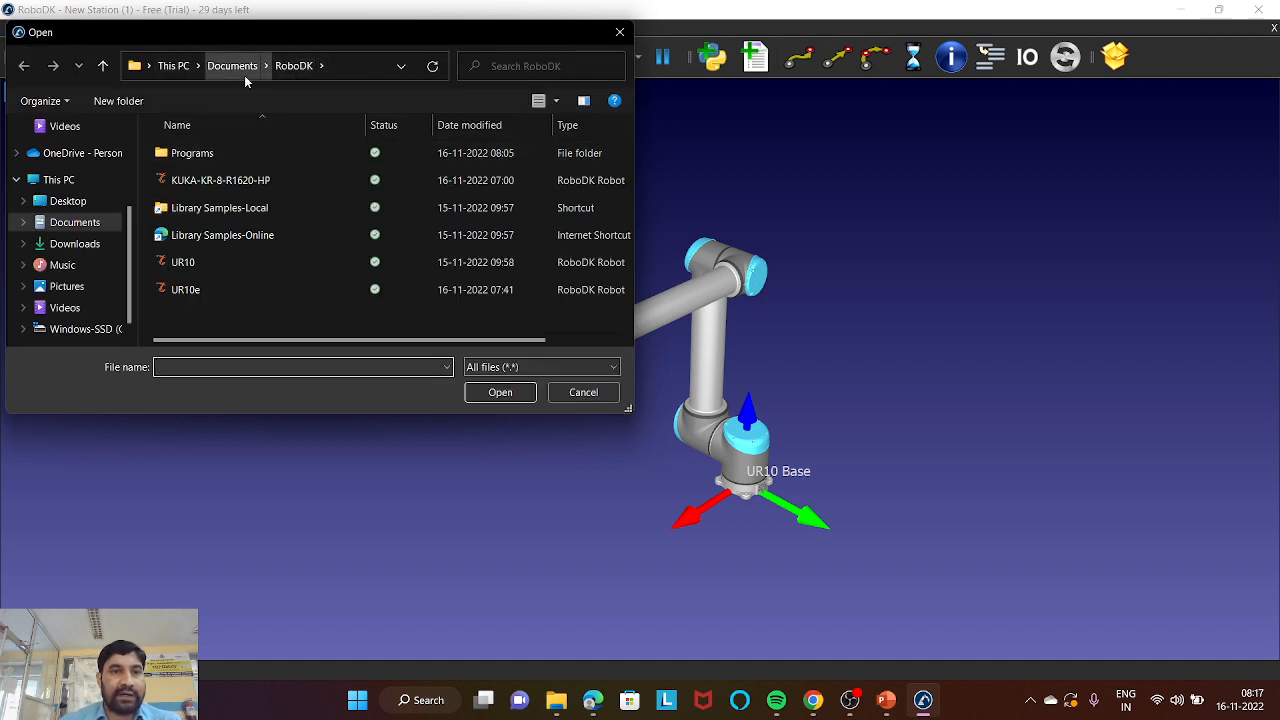
{"action": "left_click", "coordinate": [232, 211]}
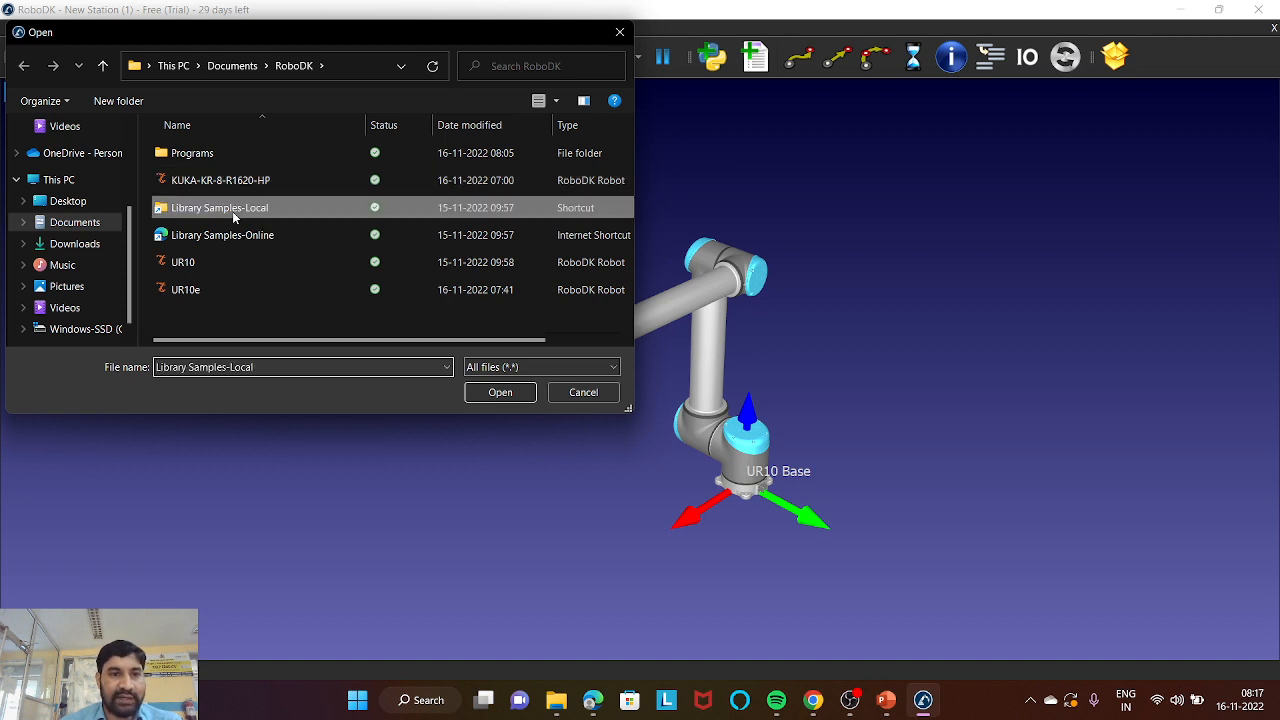
{"action": "left_click", "coordinate": [497, 391]}
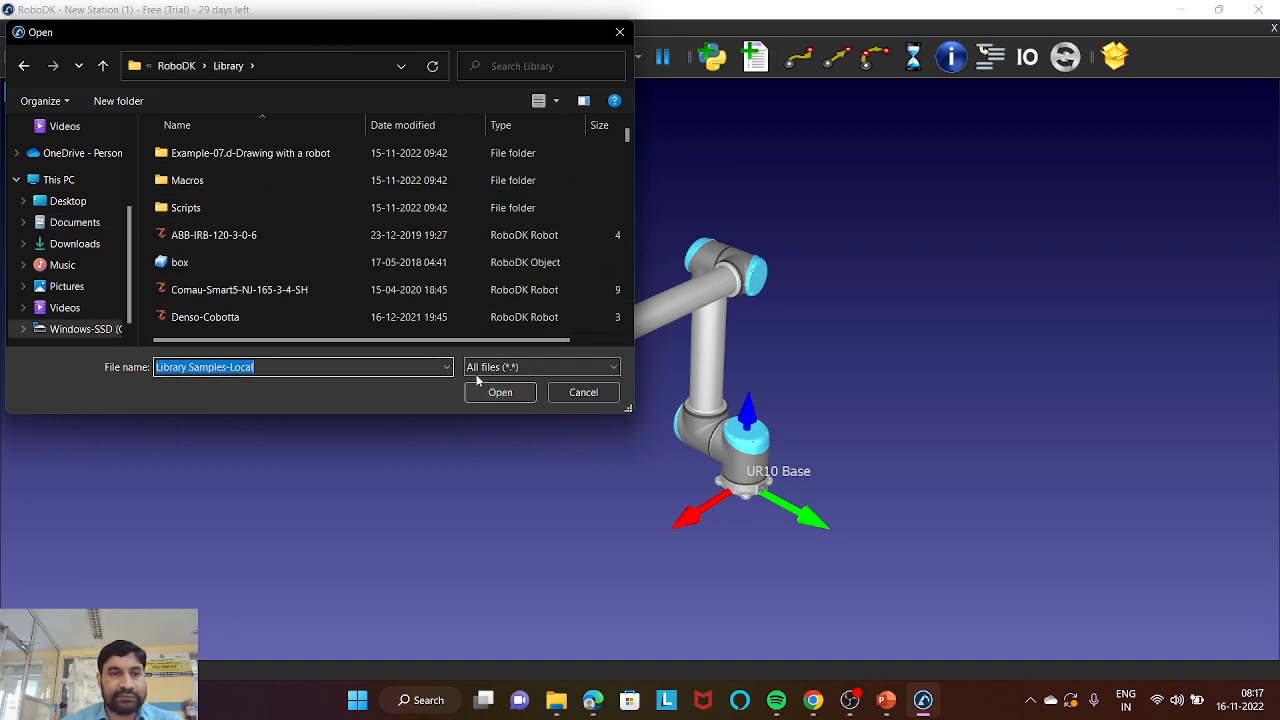
- Find the paint_gun tool in the local library and load it onto the UR10 robot
{"action": "scroll", "coordinate": [298, 222], "scroll_direction": "down", "scroll_amount": 5}
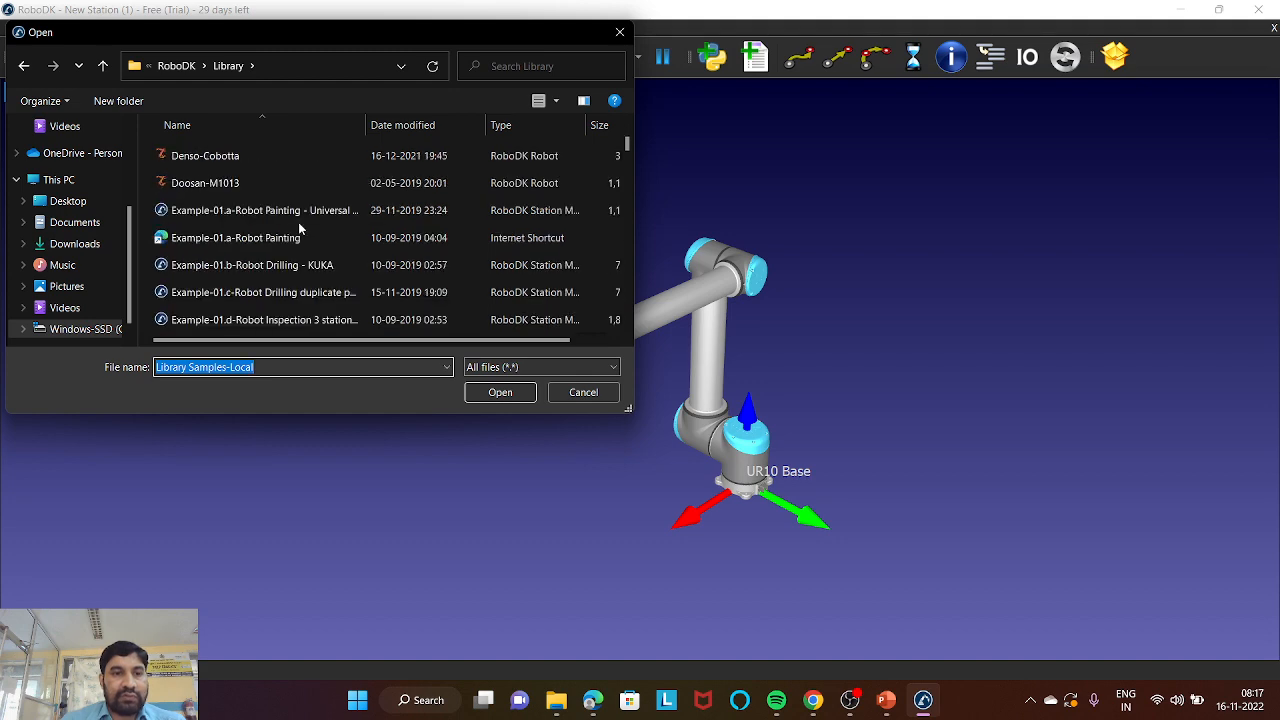
{"action": "scroll", "coordinate": [298, 229], "scroll_direction": "down", "scroll_amount": 10}
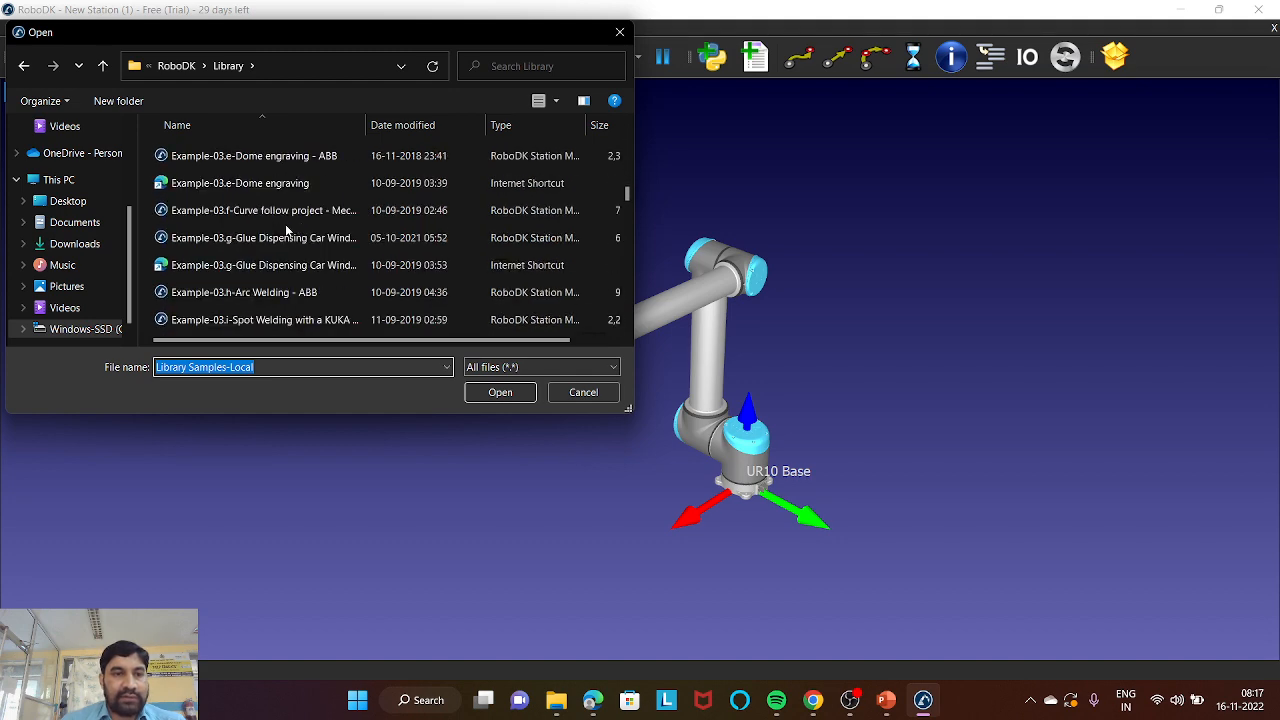
{"action": "scroll", "coordinate": [286, 231], "scroll_direction": "down", "scroll_amount": 10}
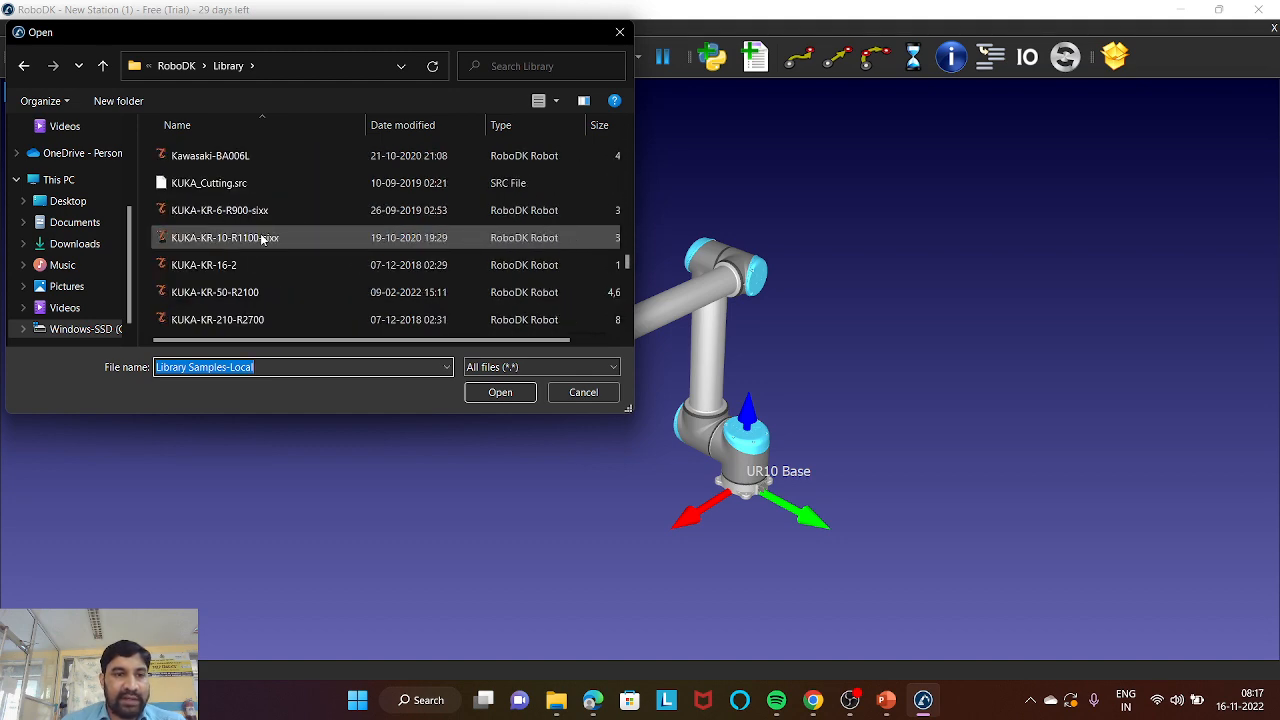
{"action": "scroll", "coordinate": [261, 240], "scroll_direction": "down", "scroll_amount": 10}
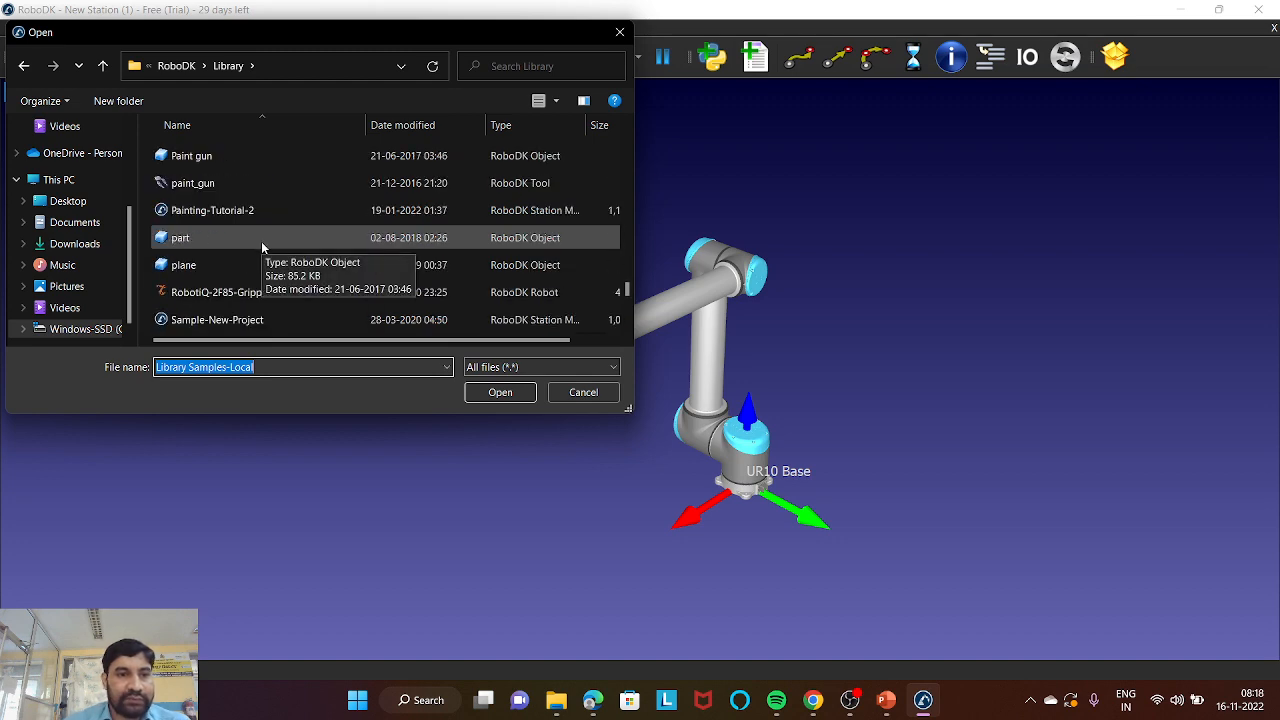
{"action": "scroll", "coordinate": [262, 243], "scroll_direction": "down", "scroll_amount": 10}
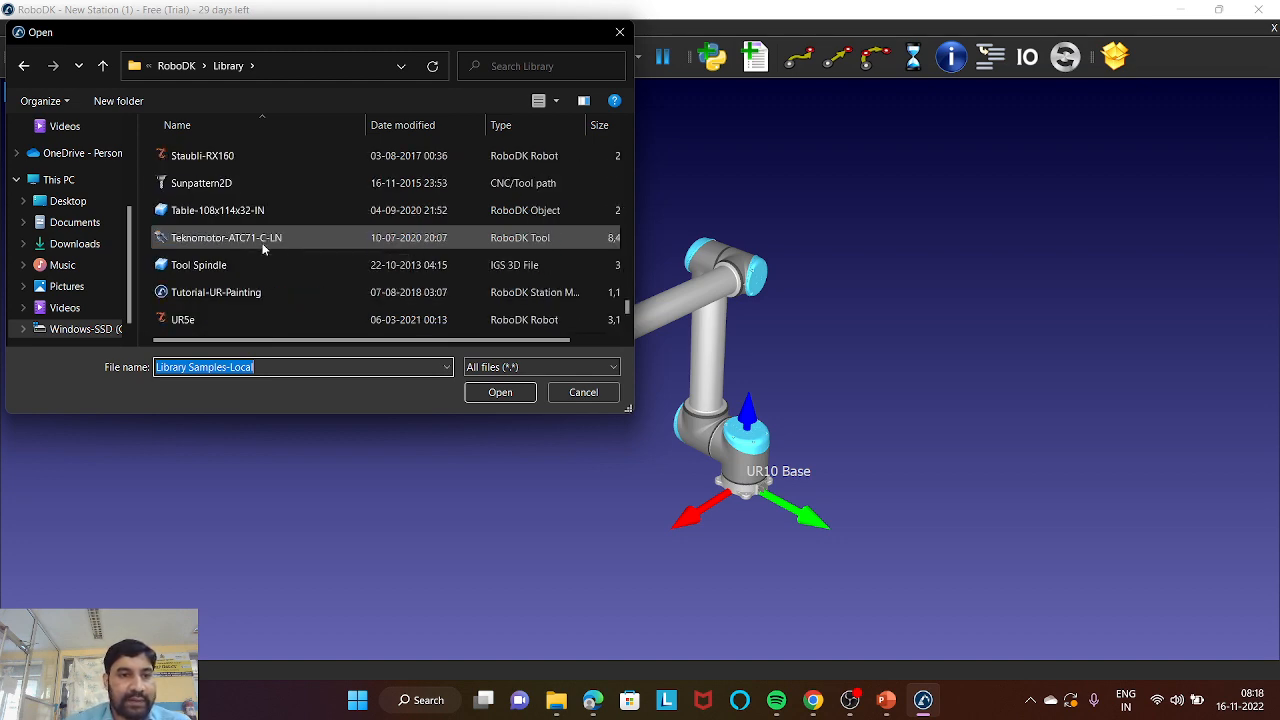
{"action": "scroll", "coordinate": [263, 249], "scroll_direction": "down", "scroll_amount": 1}
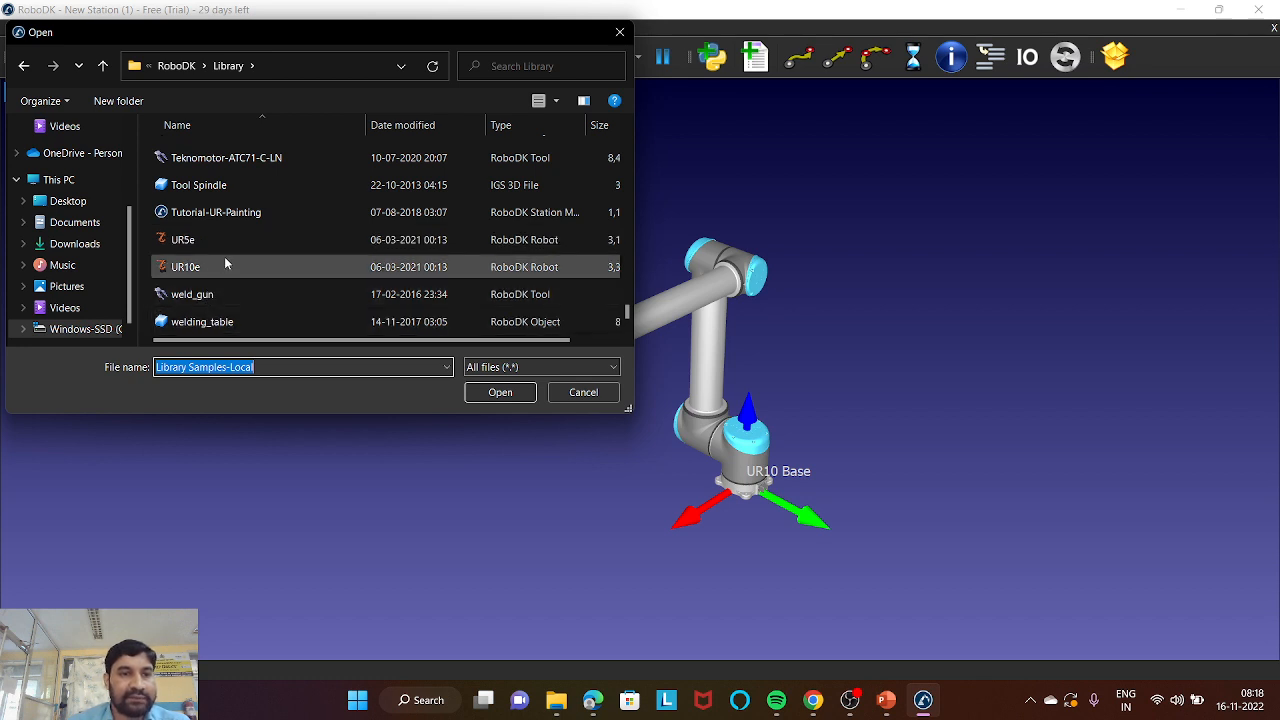
{"action": "scroll", "coordinate": [224, 256], "scroll_direction": "up", "scroll_amount": 4}
{"action": "scroll", "coordinate": [226, 260], "scroll_direction": "up", "scroll_amount": 2}
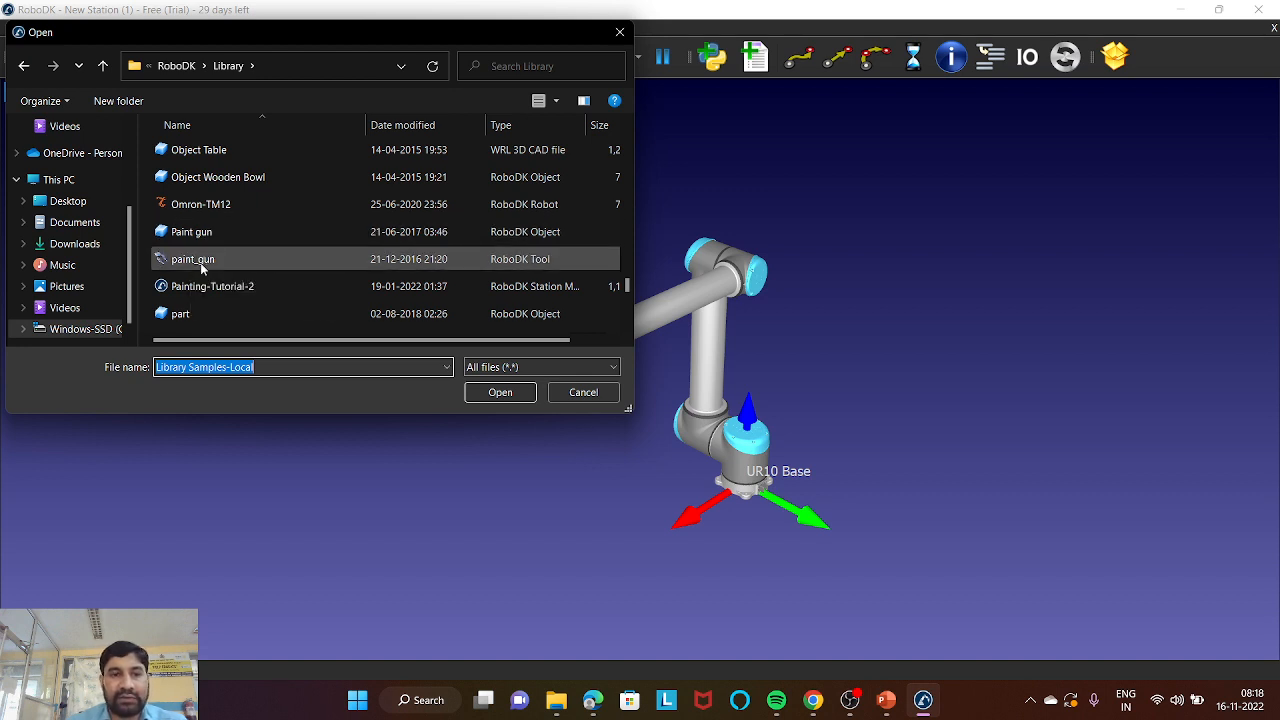
{"action": "left_click", "coordinate": [200, 262]}
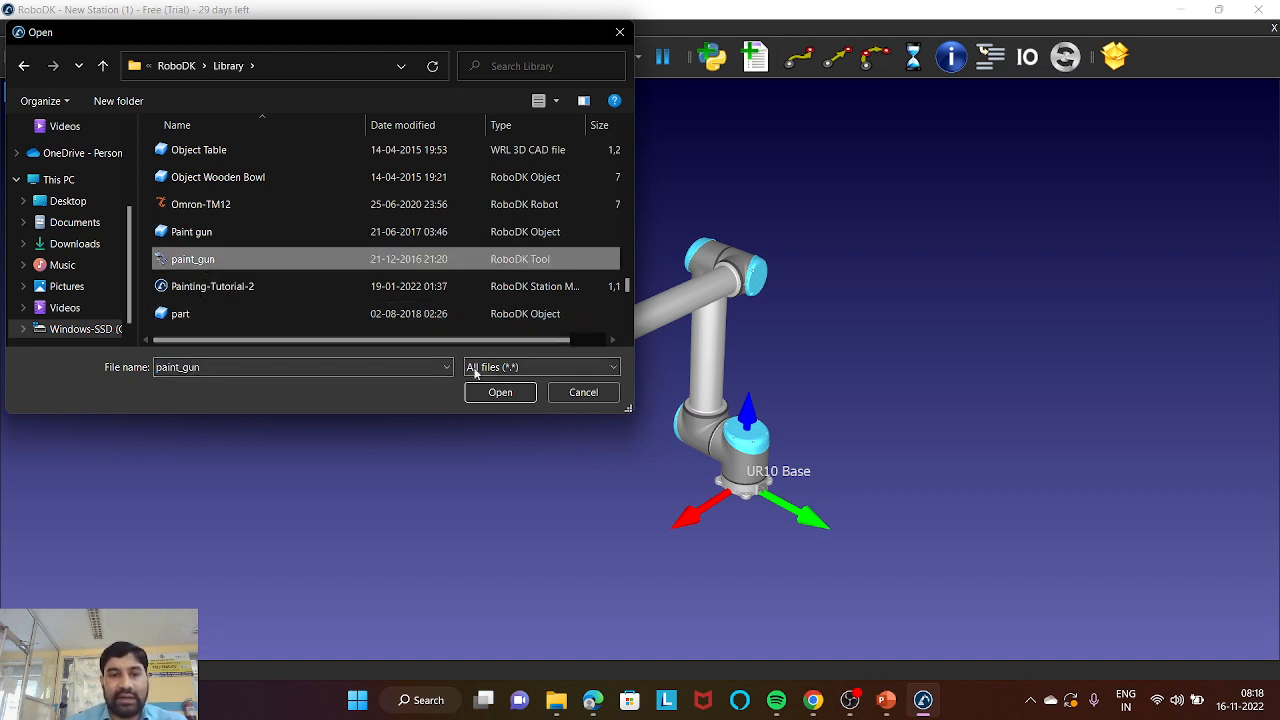
{"action": "left_click", "coordinate": [500, 392]}
- Check how the paint gun is mounted on the flange and open the UR10 robot's panel
{"action": "scroll", "coordinate": [636, 285], "scroll_direction": "up", "scroll_amount": 5}
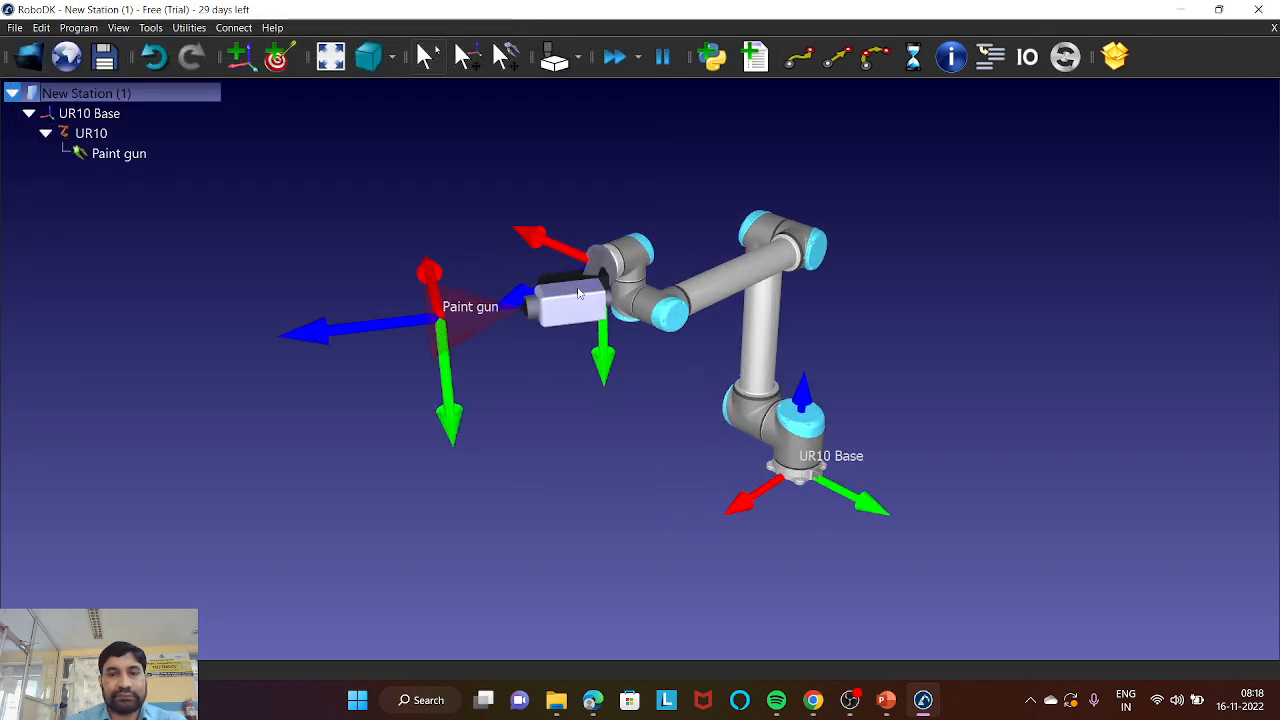
{"action": "scroll", "coordinate": [636, 285], "scroll_direction": "up", "scroll_amount": 2}
{"action": "scroll", "coordinate": [630, 230], "scroll_direction": "up", "scroll_amount": 2}
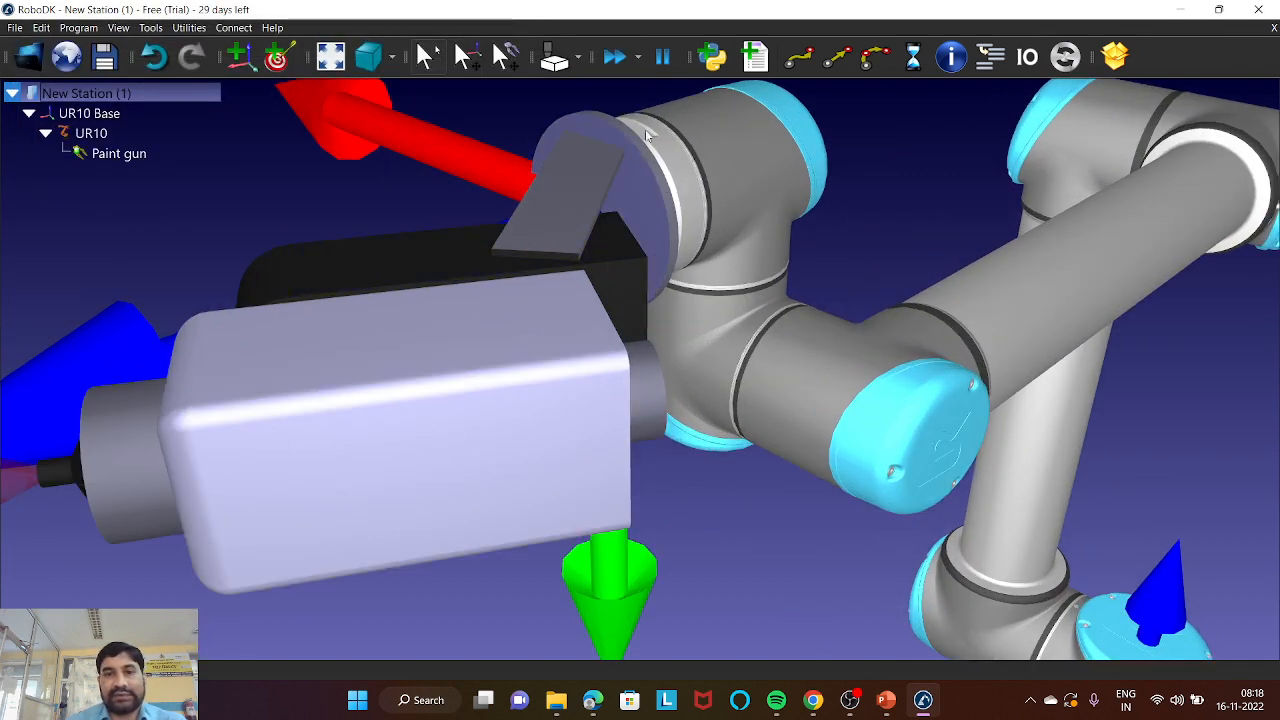
{"action": "scroll", "coordinate": [585, 231], "scroll_direction": "down", "scroll_amount": 5}
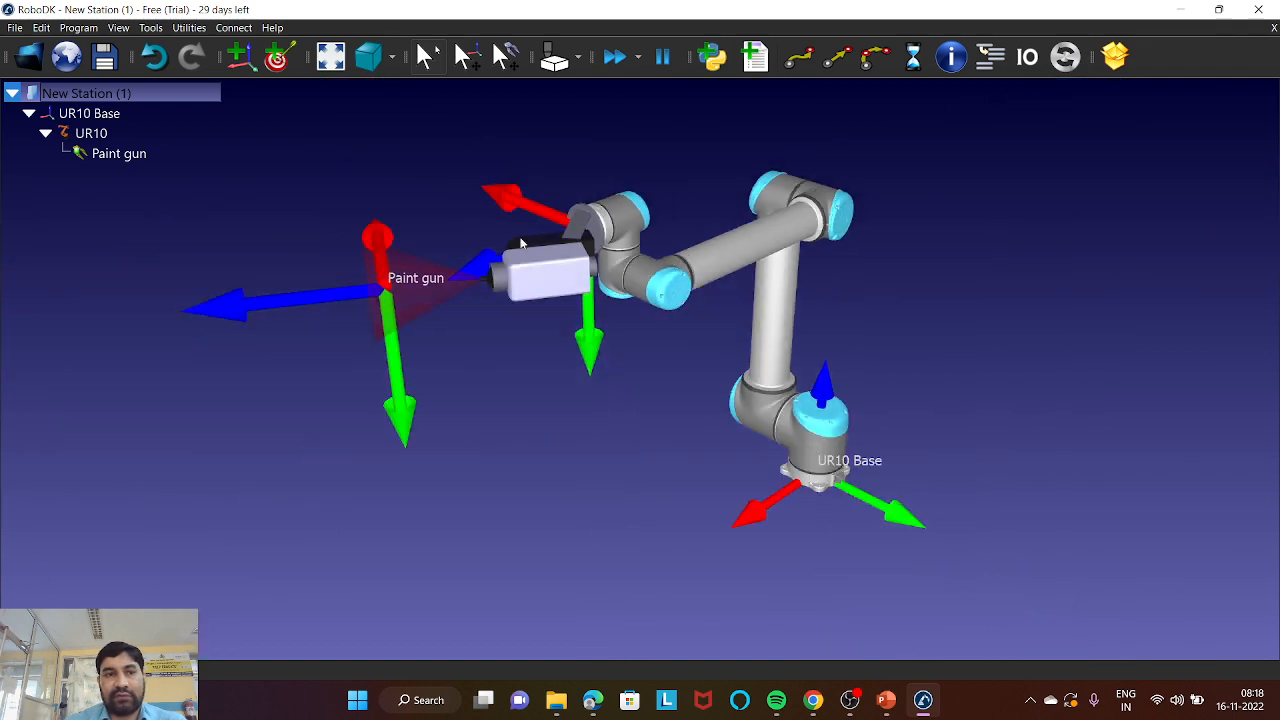
{"action": "scroll", "coordinate": [558, 247], "scroll_direction": "down", "scroll_amount": 1}
{"action": "left_click", "coordinate": [98, 135]}
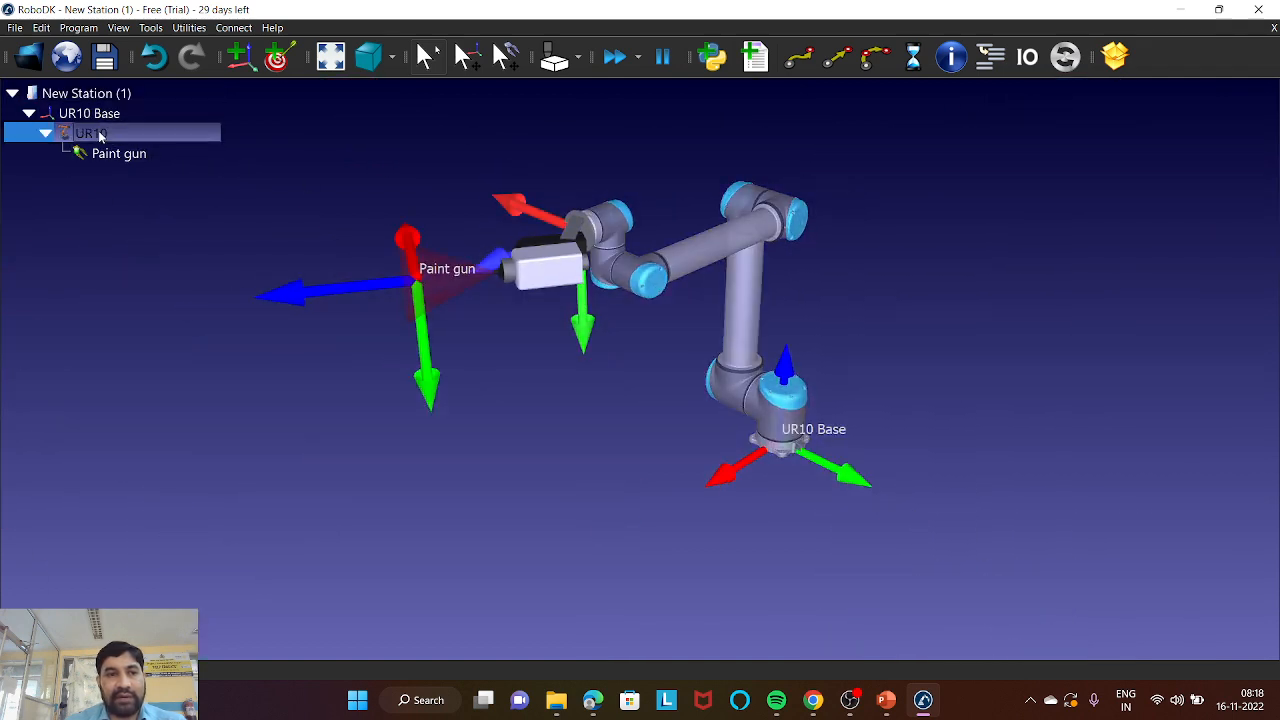
{"action": "double_click", "coordinate": [99, 136]}
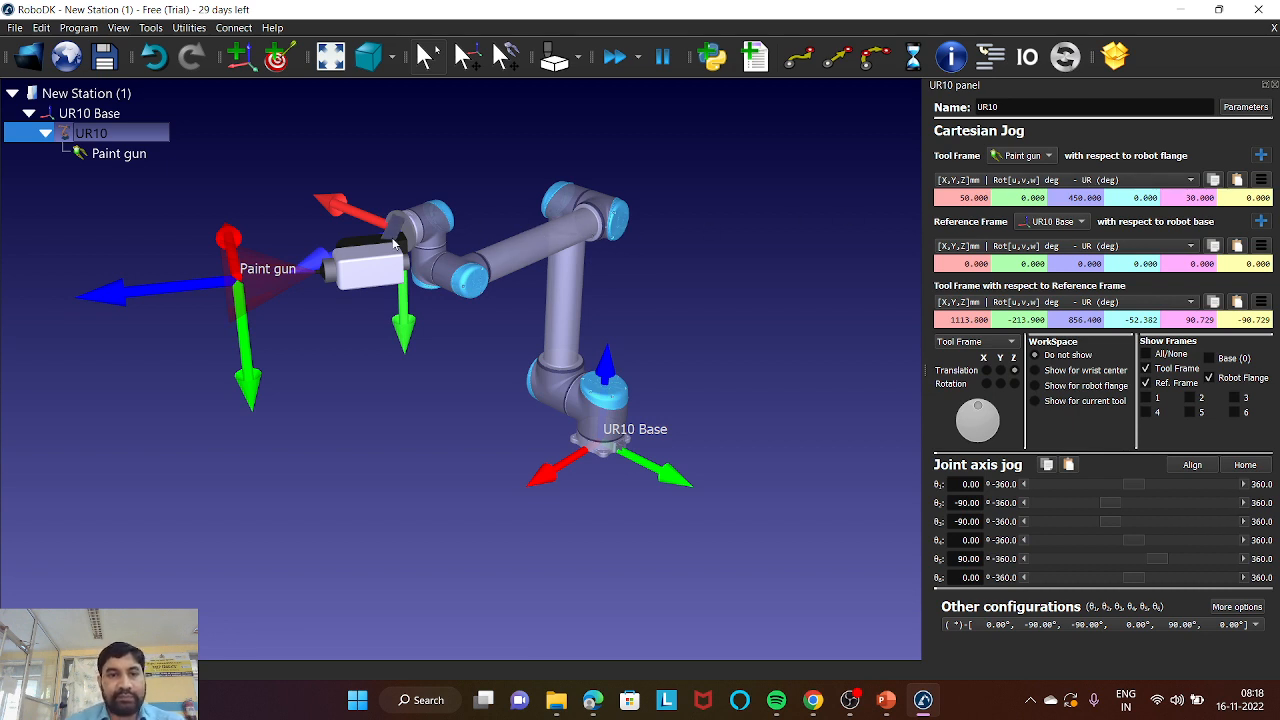
- Teach a target at the robot's current position and rename it home
{"action": "scroll", "coordinate": [395, 243], "scroll_direction": "down", "scroll_amount": 2}
{"action": "scroll", "coordinate": [492, 215], "scroll_direction": "up", "scroll_amount": 1}
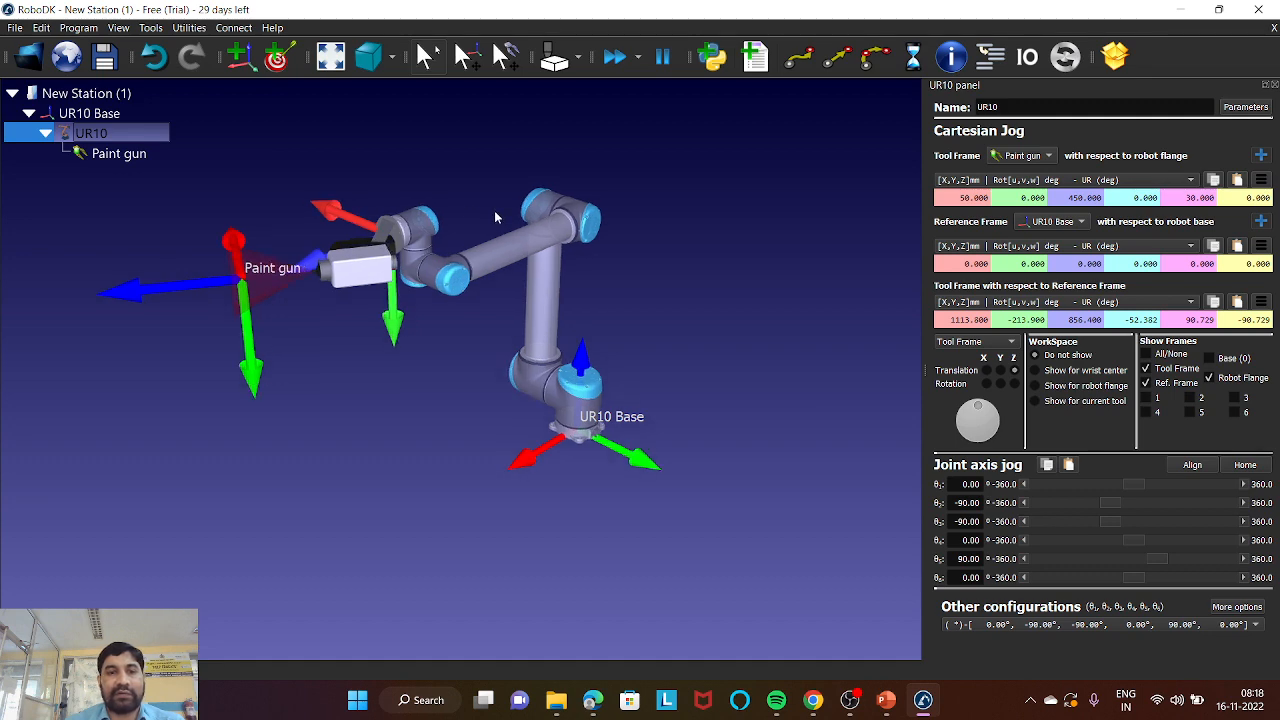
{"action": "left_click", "coordinate": [278, 60]}
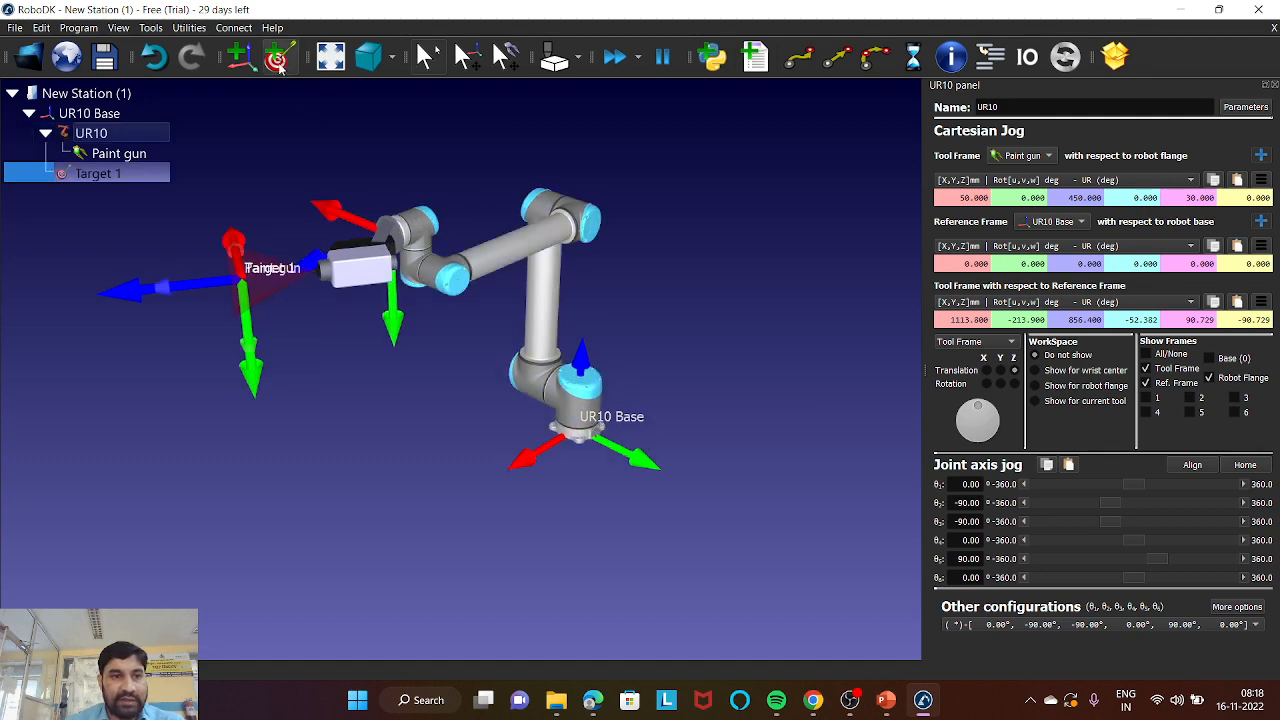
{"action": "right_click", "coordinate": [129, 176]}
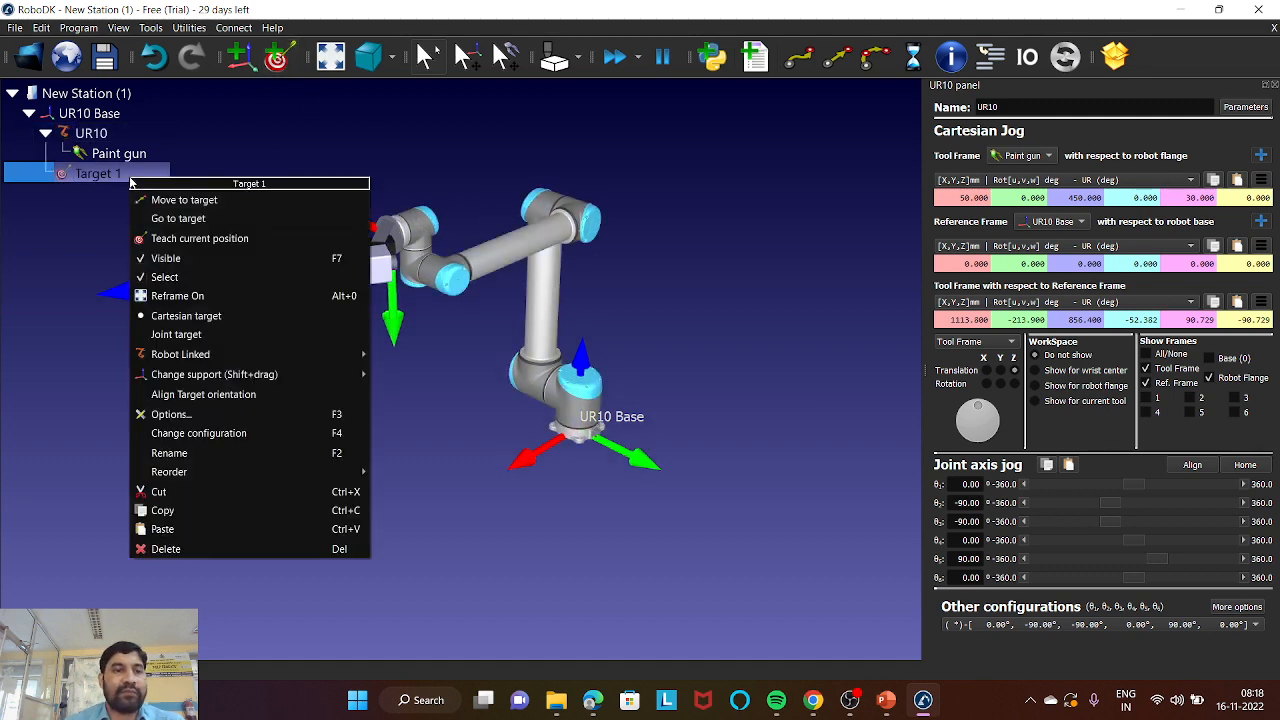
{"action": "left_click", "coordinate": [221, 456]}
{"action": "type", "text": "home"}
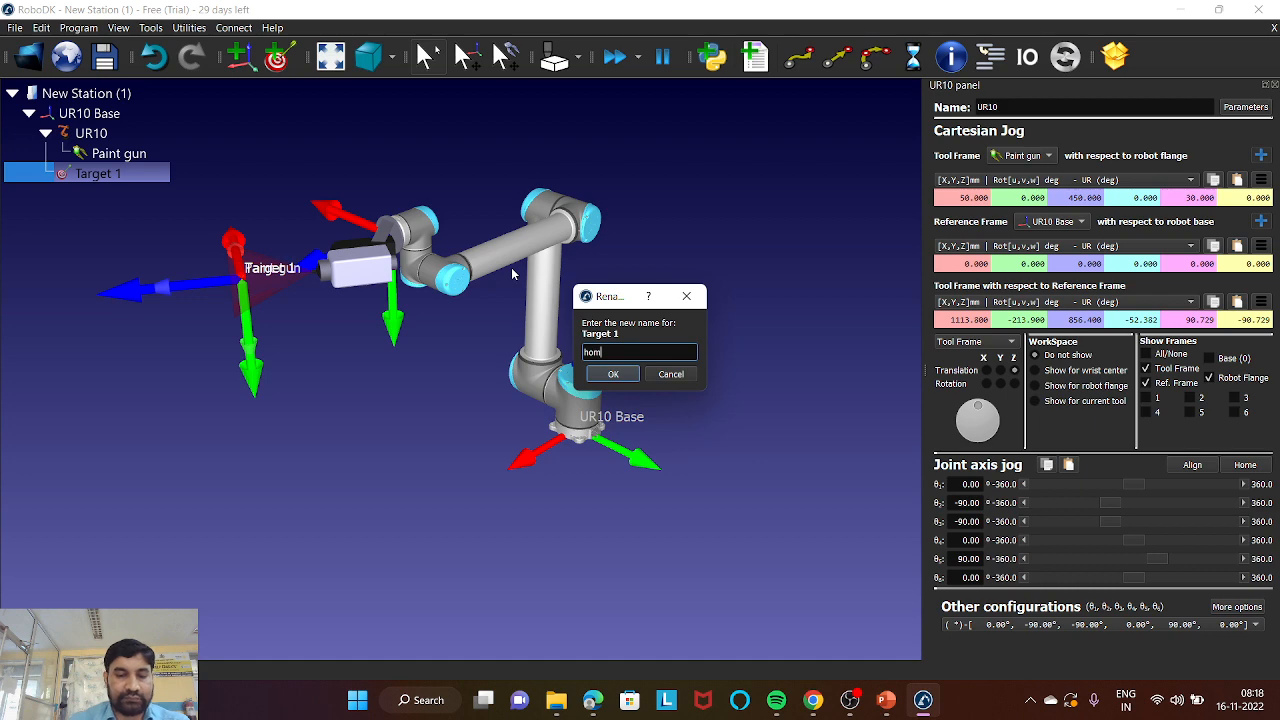
{"action": "left_click", "coordinate": [631, 378]}
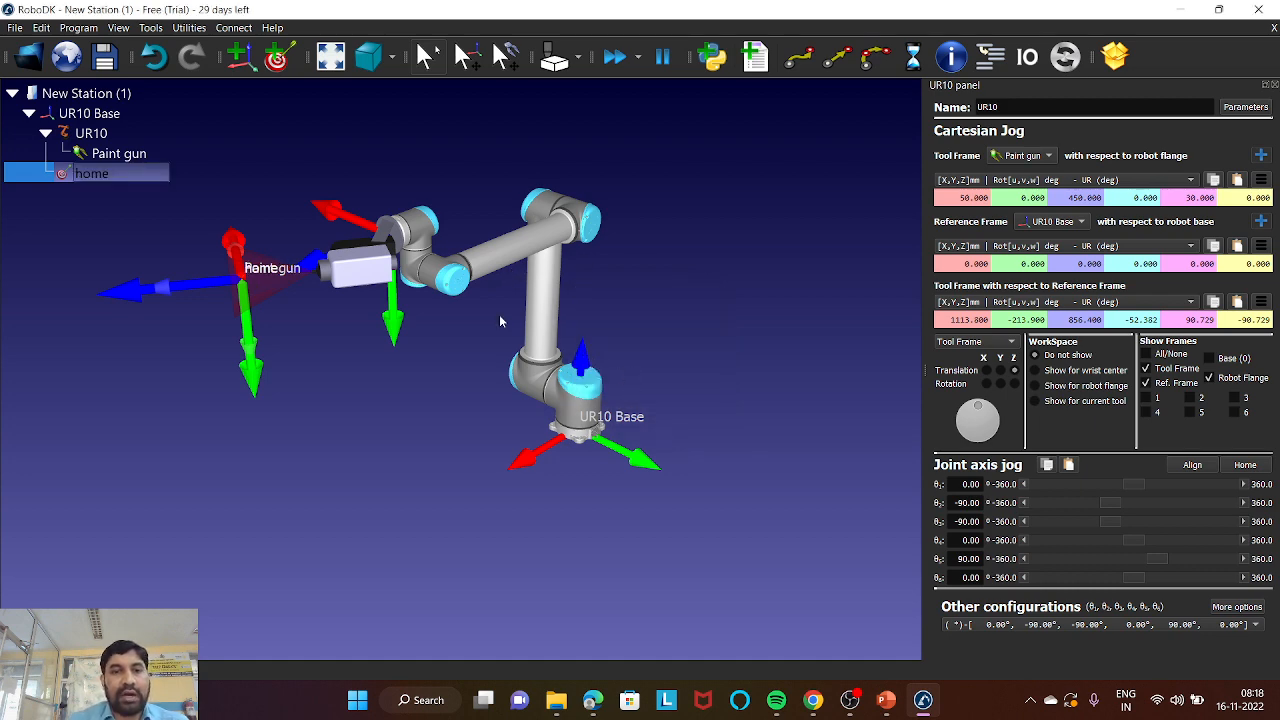
{"action": "scroll", "coordinate": [423, 287], "scroll_direction": "up", "scroll_amount": 3}
{"action": "scroll", "coordinate": [423, 287], "scroll_direction": "down", "scroll_amount": 3}
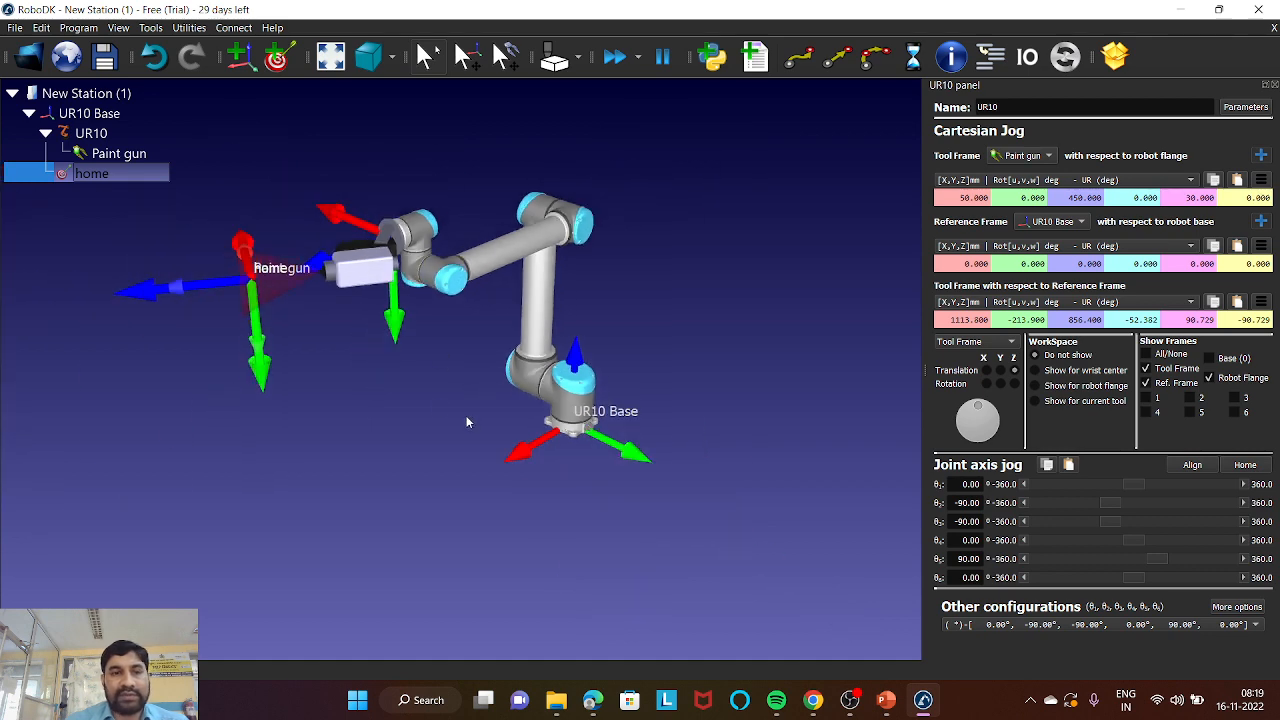
- Move the UR10 away from home using its frame handles until the paint gun points down at about X 730, Y 76, Z 411 mm
{"action": "scroll", "coordinate": [340, 341], "scroll_direction": "up", "scroll_amount": 4}
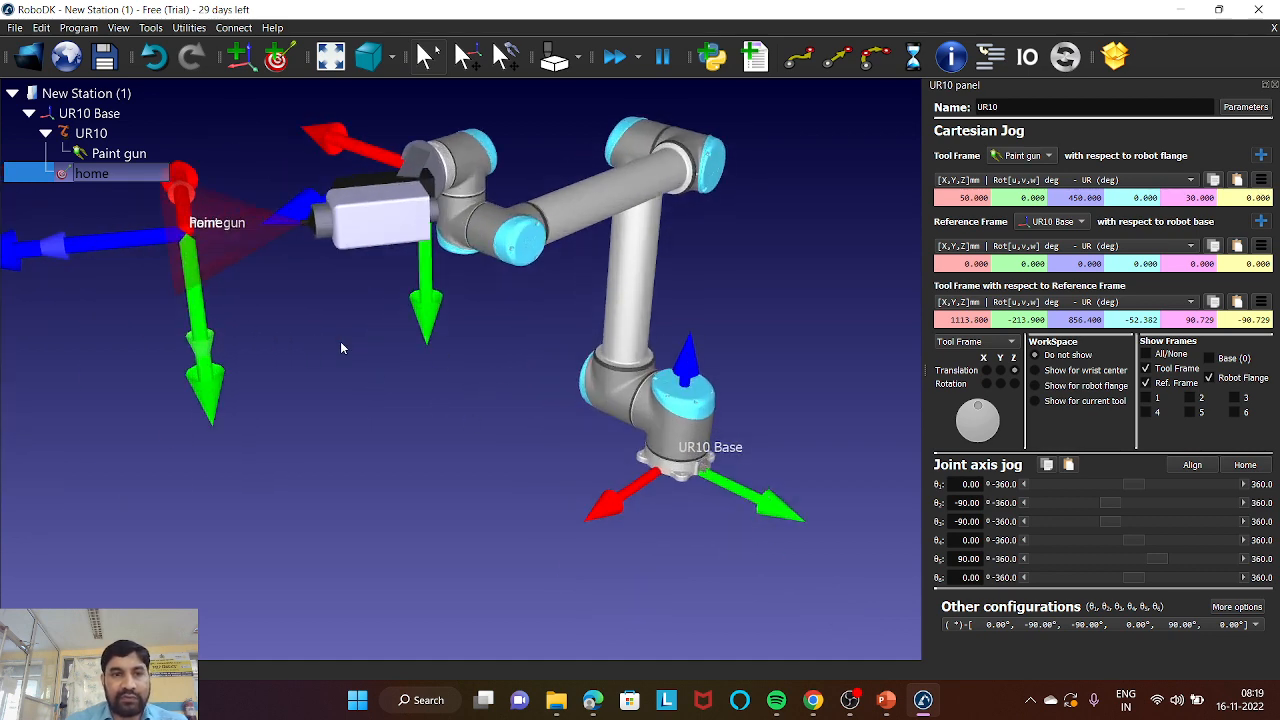
{"action": "scroll", "coordinate": [340, 341], "scroll_direction": "down", "scroll_amount": 3}
{"action": "scroll", "coordinate": [341, 348], "scroll_direction": "down", "scroll_amount": 1}
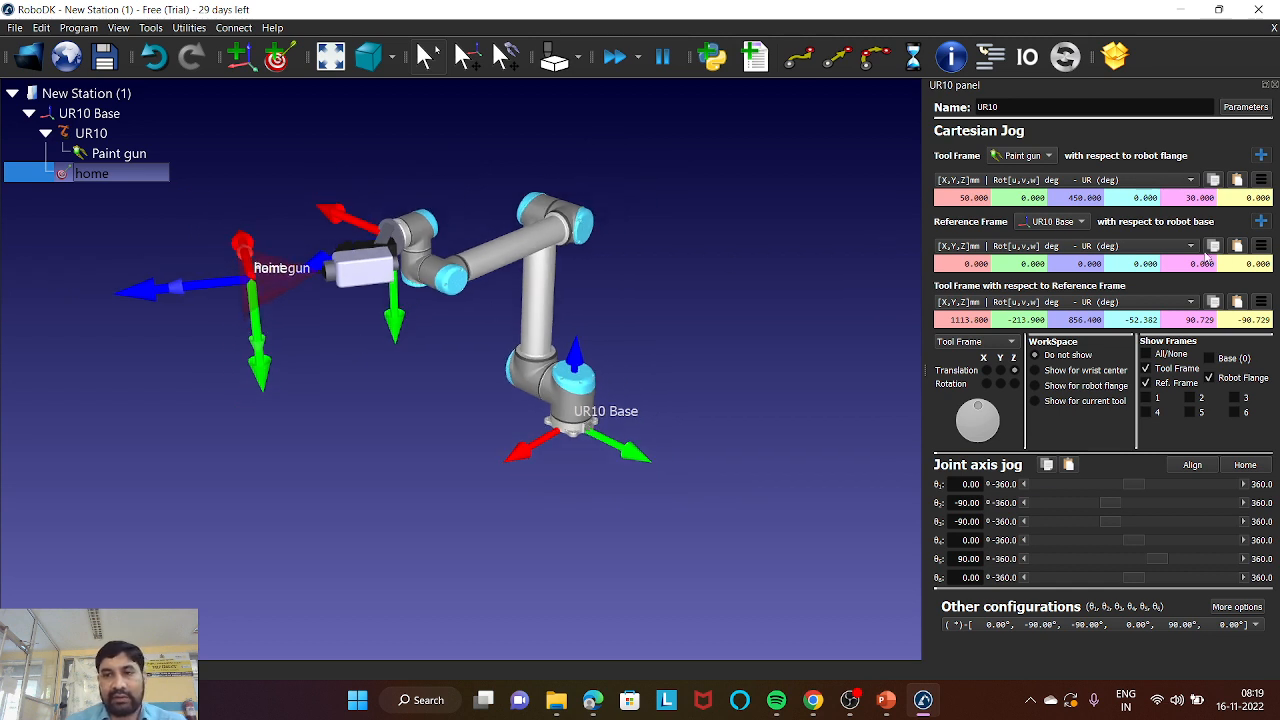
{"action": "scroll", "coordinate": [418, 337], "scroll_direction": "up", "scroll_amount": 1}
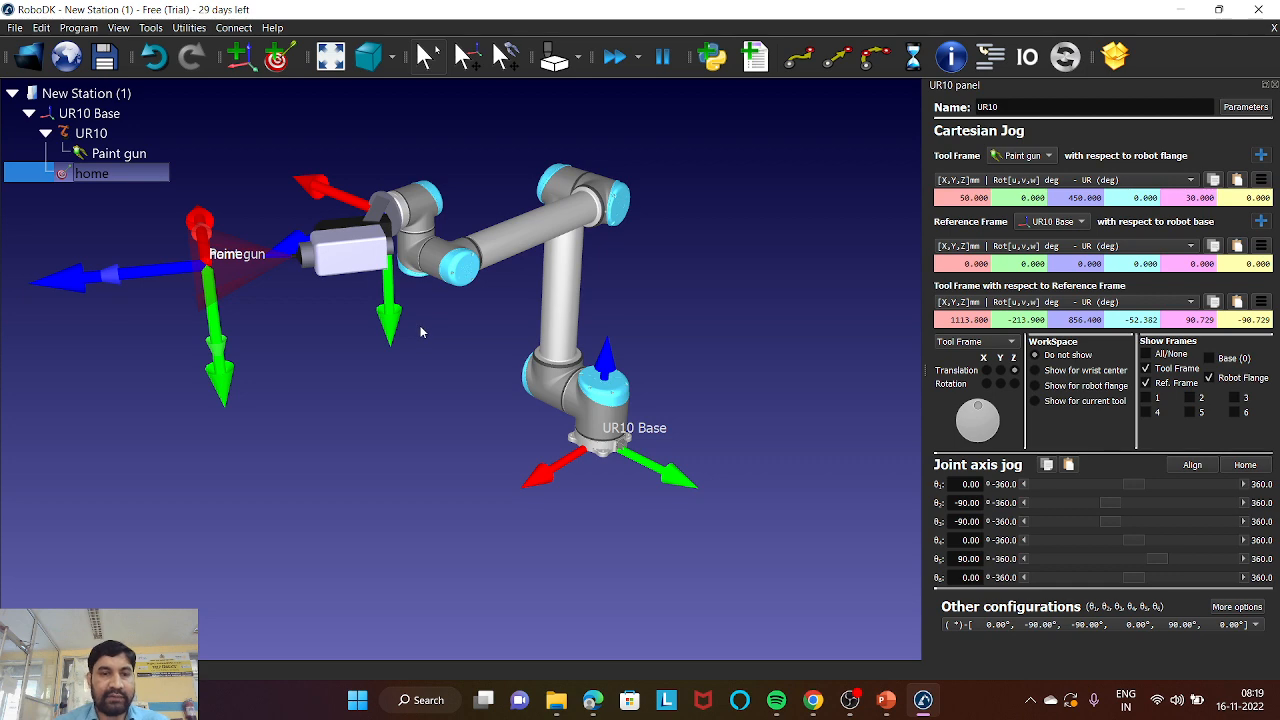
{"action": "scroll", "coordinate": [420, 332], "scroll_direction": "up", "scroll_amount": 1}
{"action": "scroll", "coordinate": [420, 332], "scroll_direction": "down", "scroll_amount": 2}
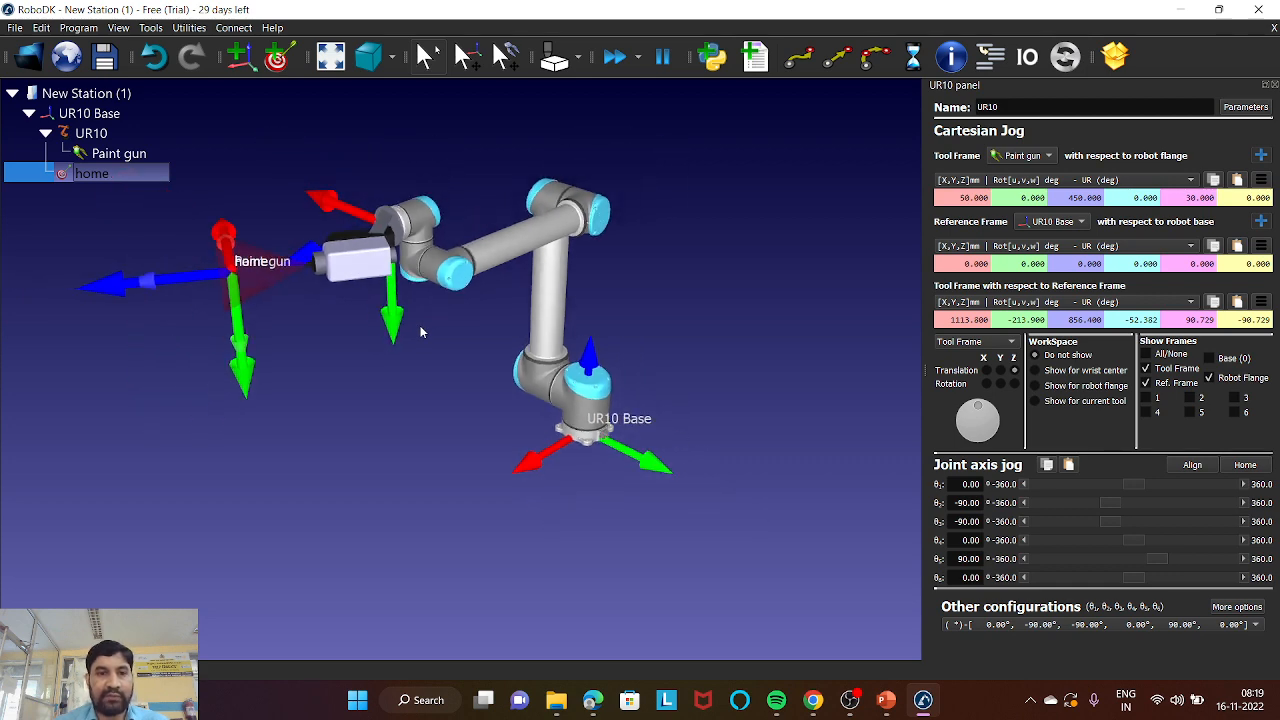
{"action": "key", "text": "alt"}
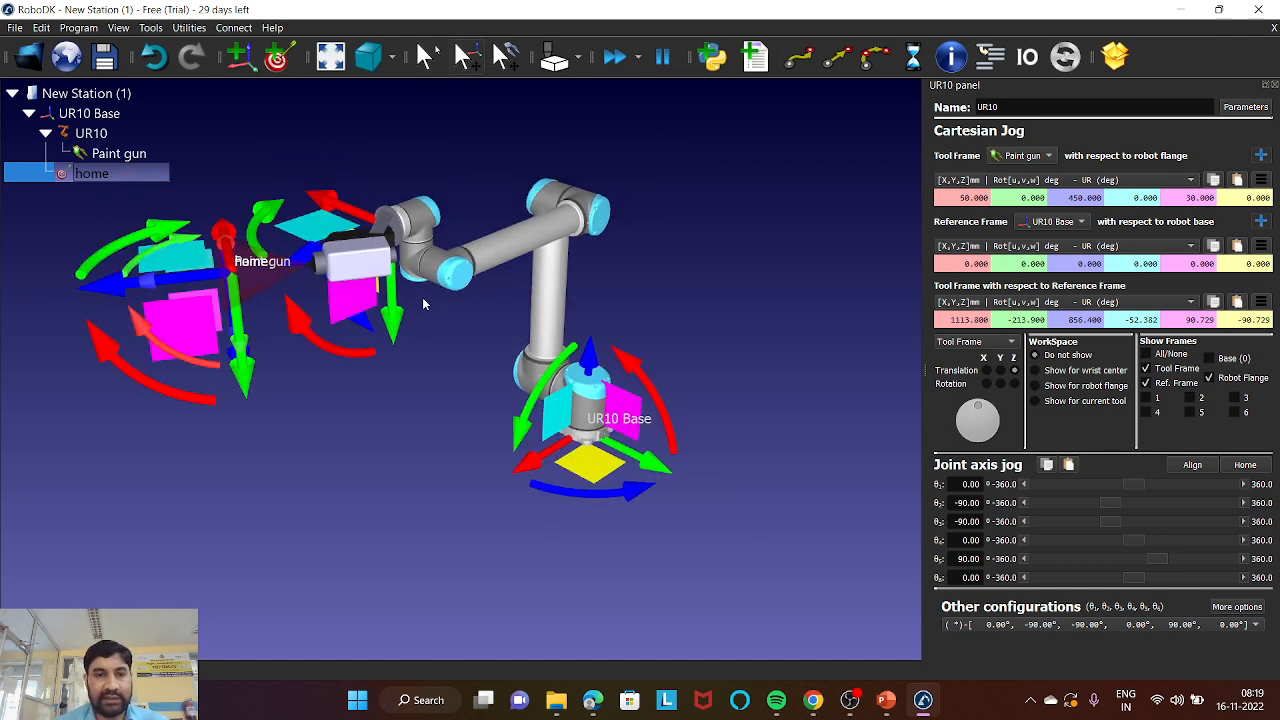
{"action": "mouse_move", "coordinate": [363, 218]}
{"action": "left_mouse_down", "text": "alt"}
{"action": "mouse_move", "coordinate": [466, 271]}
{"action": "mouse_move", "coordinate": [424, 285]}
{"action": "left_mouse_up", "text": "alt"}
{"action": "mouse_move", "coordinate": [394, 382]}
{"action": "left_mouse_down", "text": "alt"}
{"action": "mouse_move", "coordinate": [437, 390]}
{"action": "mouse_move", "coordinate": [494, 322]}
{"action": "mouse_move", "coordinate": [514, 326]}
{"action": "left_mouse_up", "text": "alt"}
{"action": "mouse_move", "coordinate": [625, 350]}
{"action": "right_mouse_down"}
{"action": "mouse_move", "coordinate": [466, 324]}
{"action": "mouse_move", "coordinate": [475, 332]}
{"action": "right_mouse_up"}
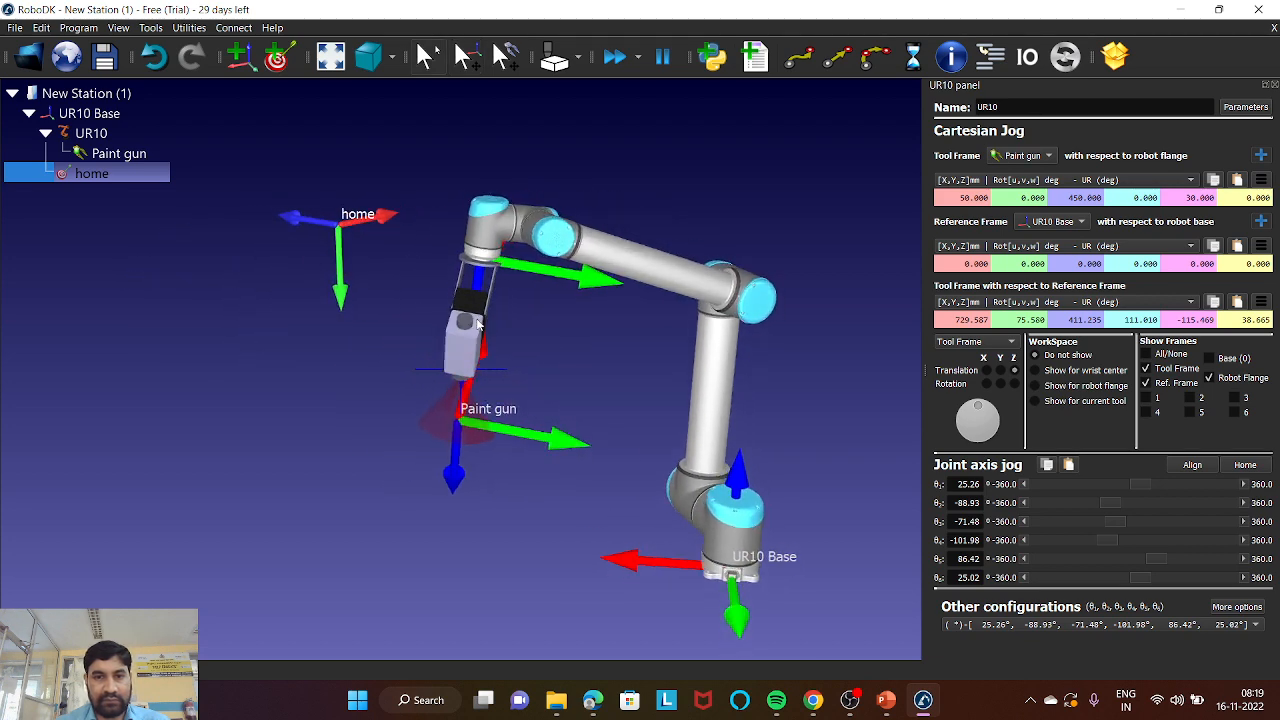
- Jog joints 2 through 6 of the UR10 to -91.93, -73.48, -103.98, 87.42 and 23.02 degrees
{"action": "left_click", "coordinate": [963, 564]}
{"action": "scroll", "coordinate": [963, 564], "scroll_direction": "up", "scroll_amount": 1}
{"action": "left_click", "coordinate": [963, 576]}
{"action": "scroll", "coordinate": [963, 576], "scroll_direction": "down", "scroll_amount": 2}
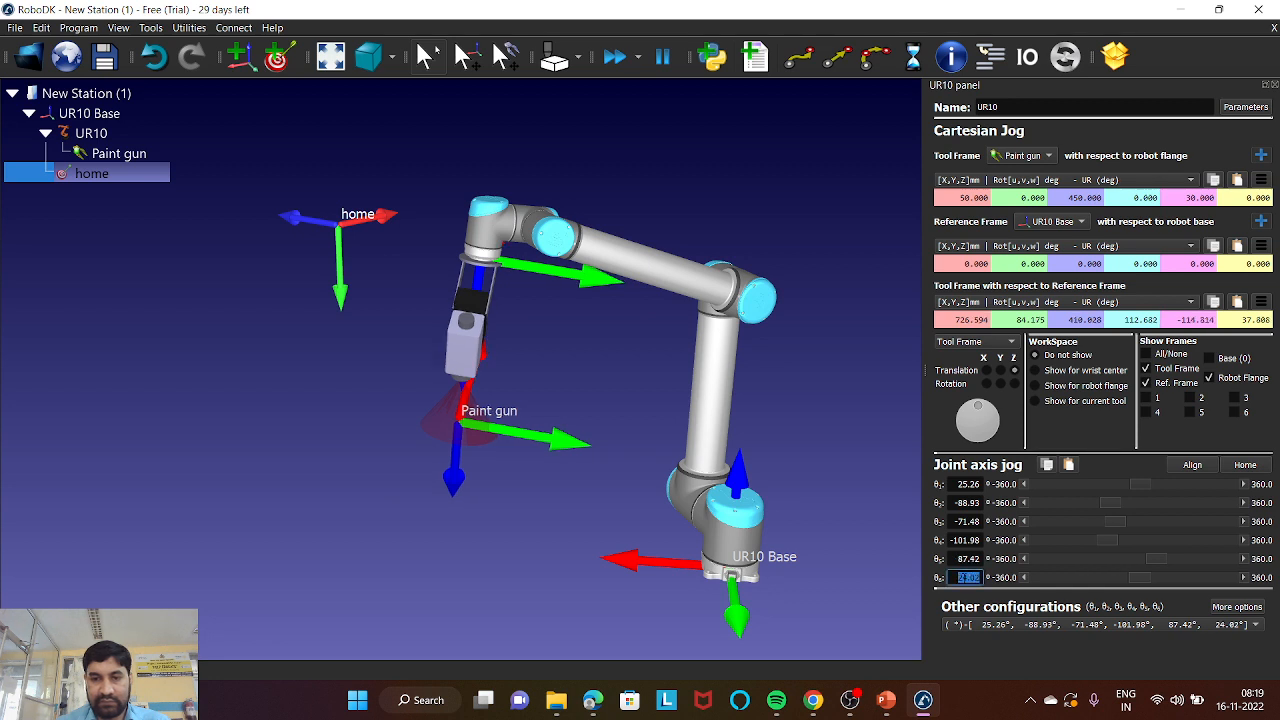
{"action": "scroll", "coordinate": [965, 540], "scroll_direction": "down", "scroll_amount": 2}
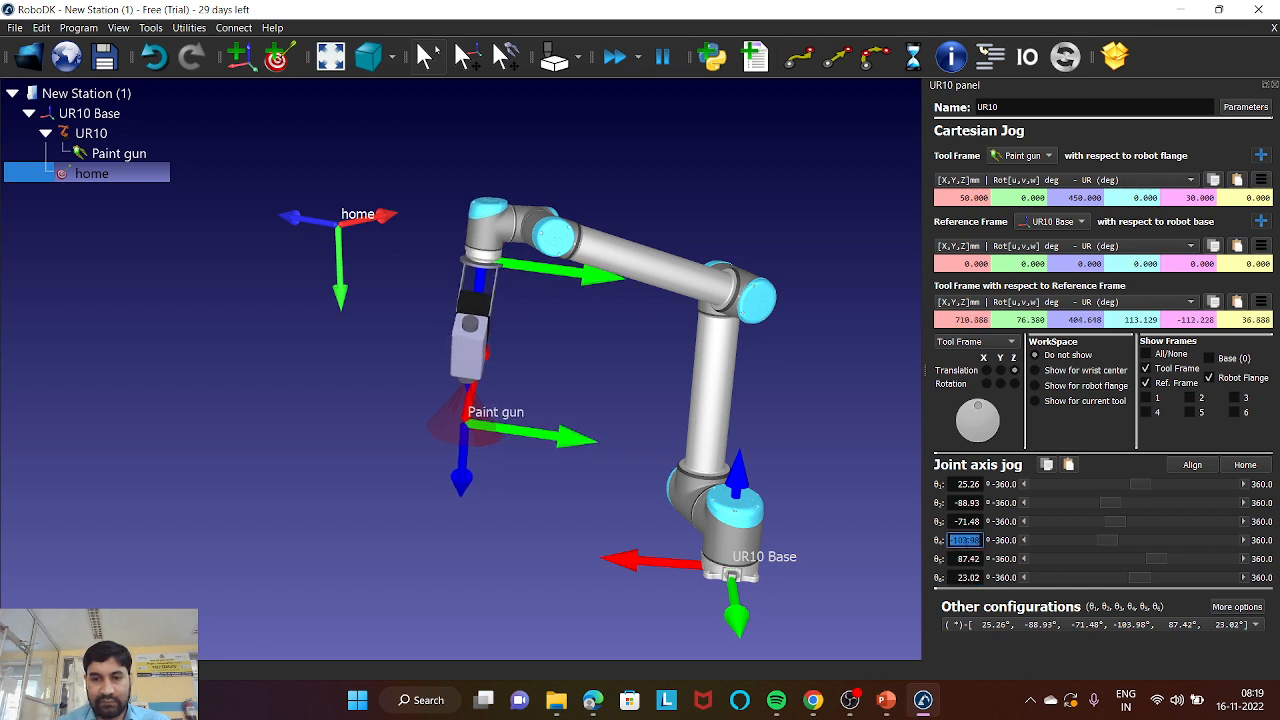
{"action": "scroll", "coordinate": [965, 521], "scroll_direction": "down", "scroll_amount": 2}
{"action": "scroll", "coordinate": [964, 503], "scroll_direction": "down", "scroll_amount": 3}
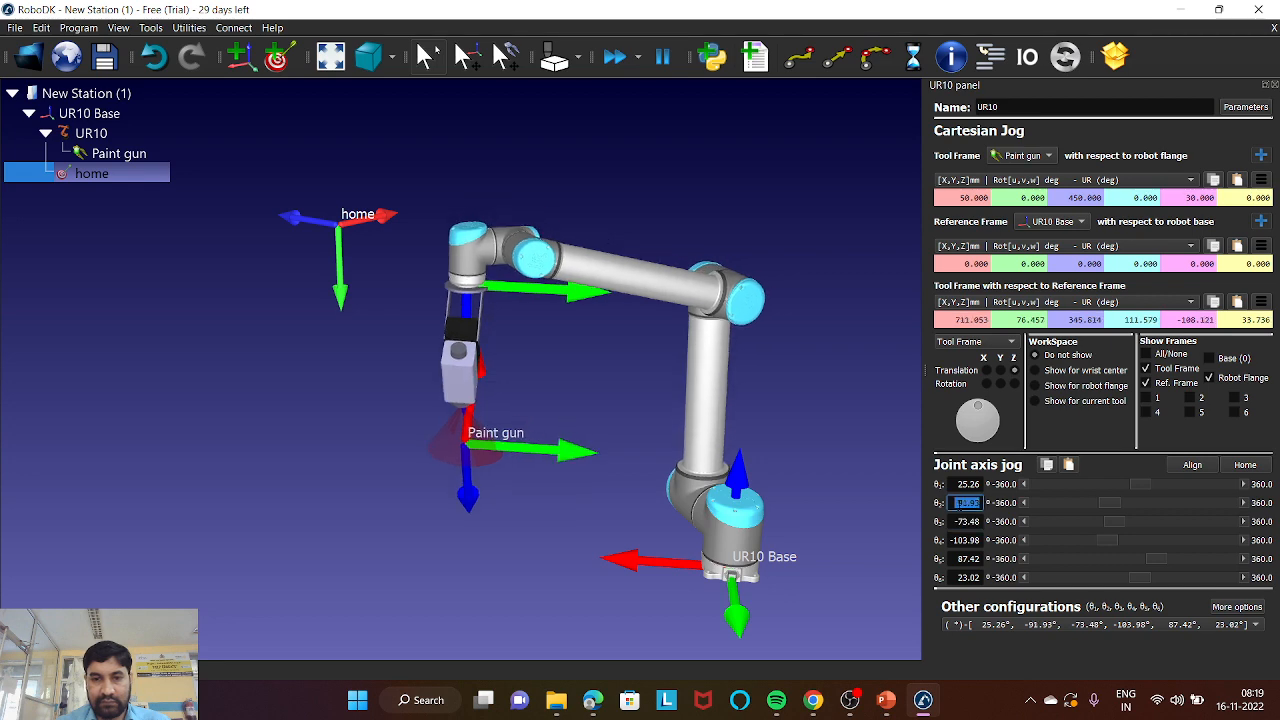
- Jog joint 2 to -90.93 degrees and joint 5 to 116.42 degrees to turn the paint gun
{"action": "left_click_drag", "start_coordinate": [517, 493], "coordinate": [871, 498]}
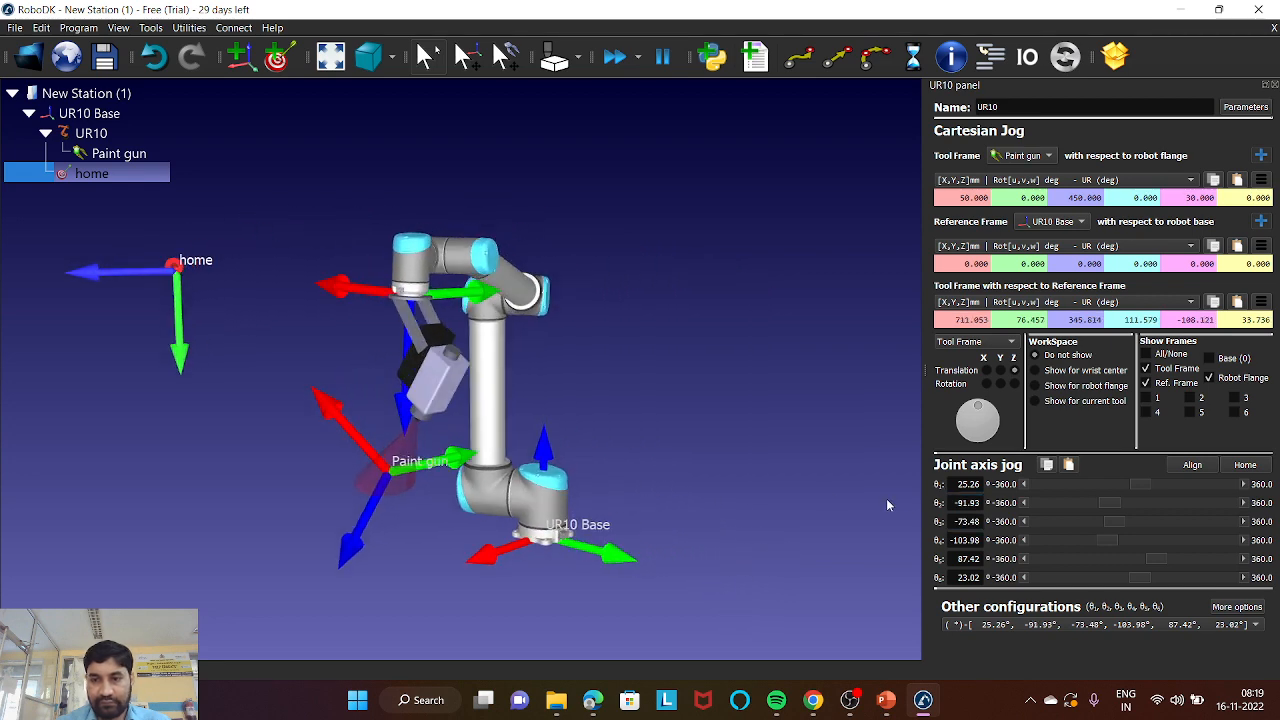
{"action": "scroll", "coordinate": [965, 503], "scroll_direction": "up", "scroll_amount": 1}
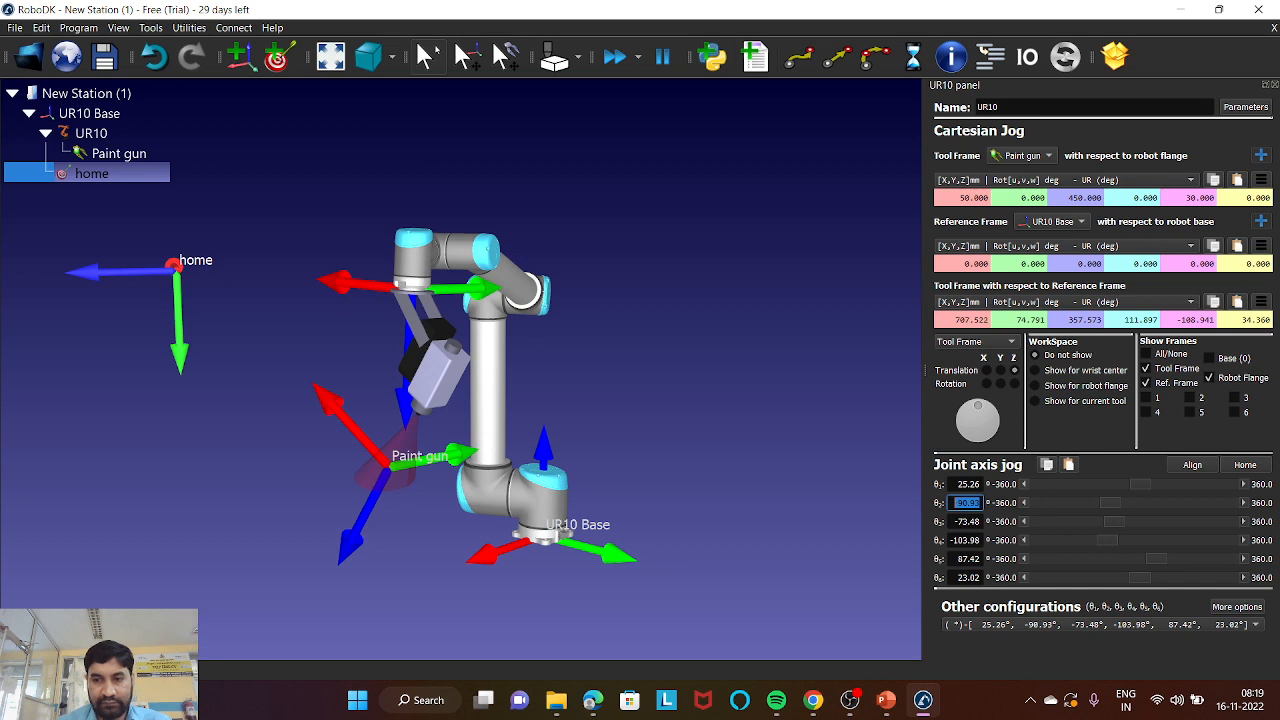
{"action": "scroll", "coordinate": [966, 559], "scroll_direction": "up", "scroll_amount": 12}
{"action": "scroll", "coordinate": [966, 559], "scroll_direction": "up", "scroll_amount": 16}
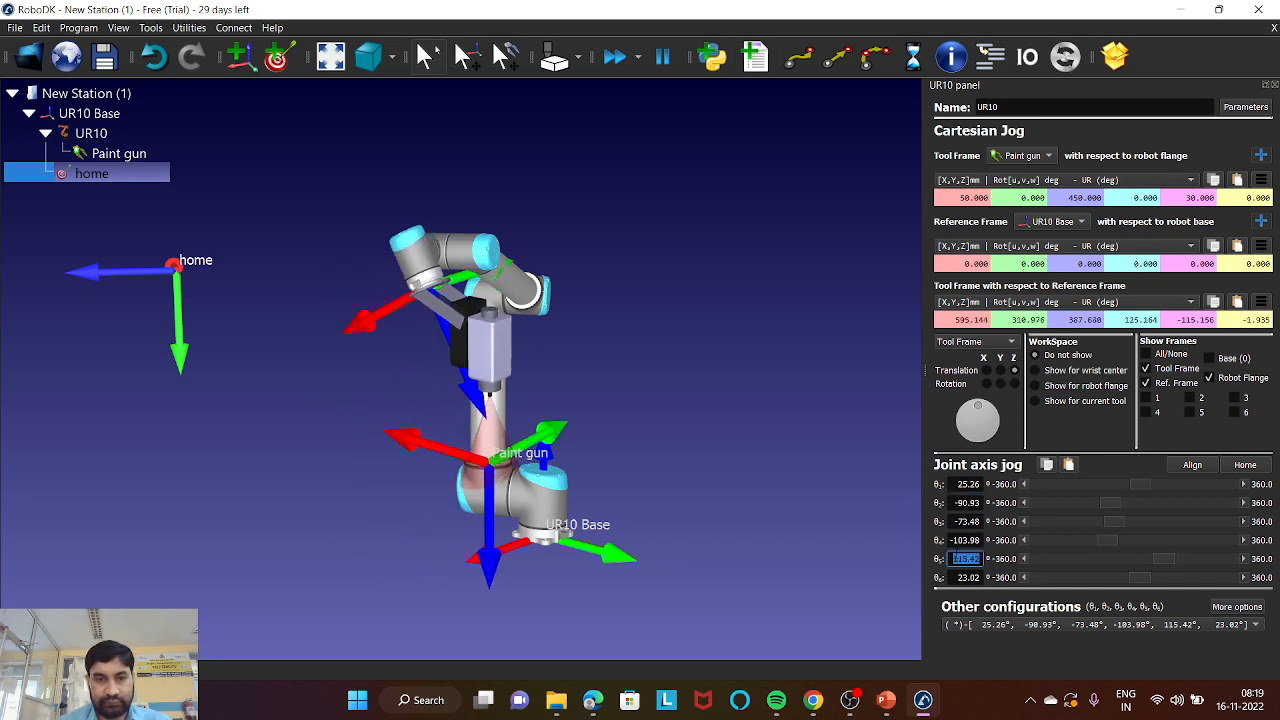
{"action": "scroll", "coordinate": [957, 556], "scroll_direction": "up", "scroll_amount": 1}
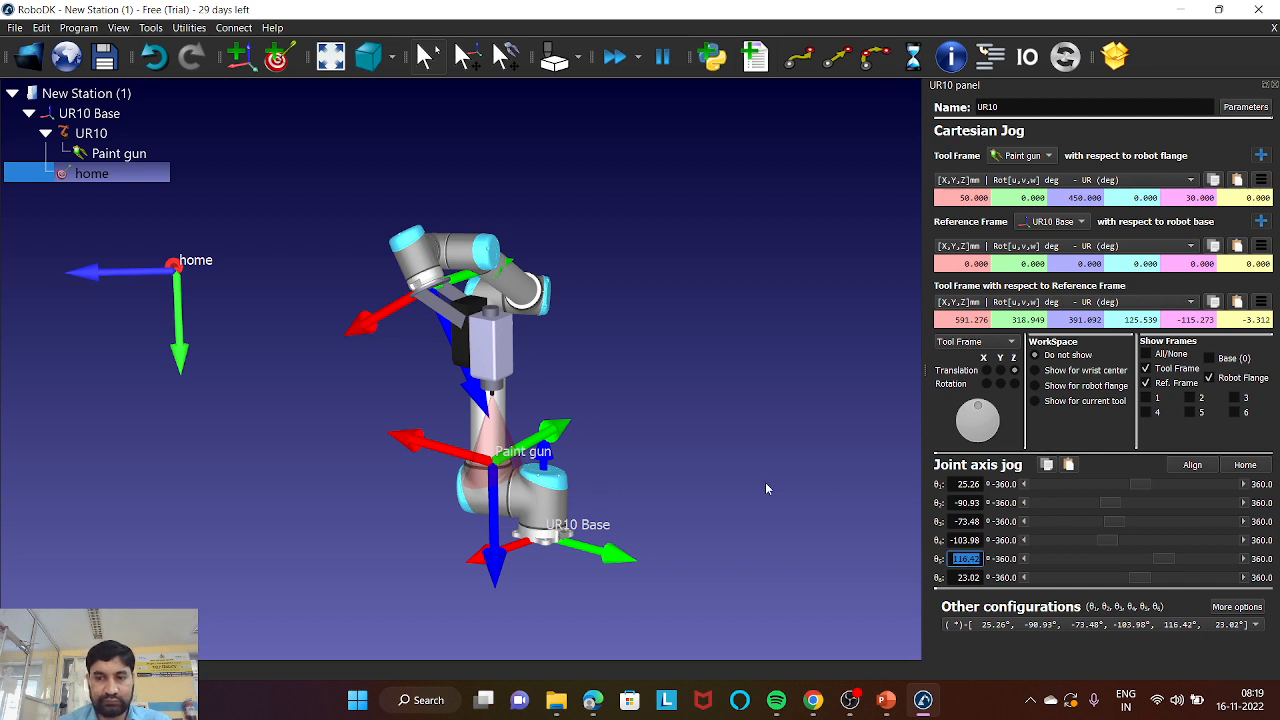
- Jog joint 1 to 23.26 degrees and joint 2 to -97.93 degrees
{"action": "scroll", "coordinate": [964, 486], "scroll_direction": "down", "scroll_amount": 1}
{"action": "scroll", "coordinate": [964, 503], "scroll_direction": "down", "scroll_amount": 12}
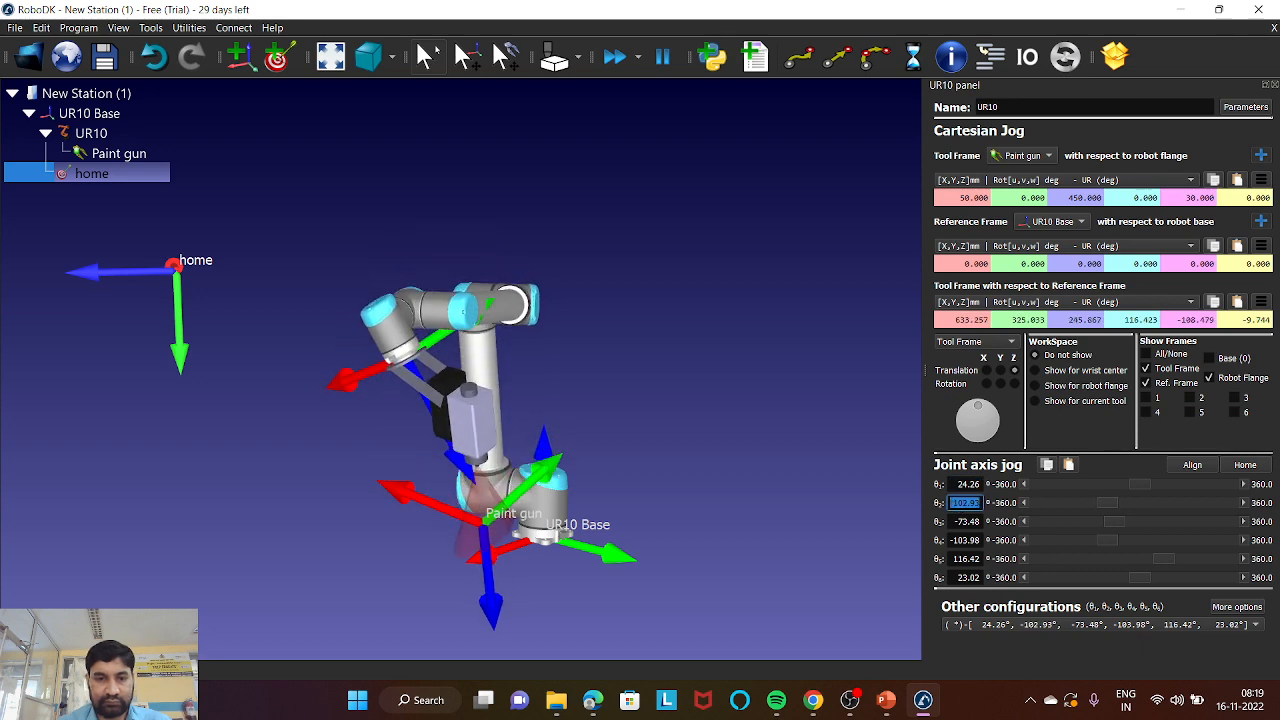
{"action": "scroll", "coordinate": [960, 504], "scroll_direction": "down", "scroll_amount": 4}
{"action": "left_click_drag", "start_coordinate": [600, 550], "coordinate": [400, 558]}
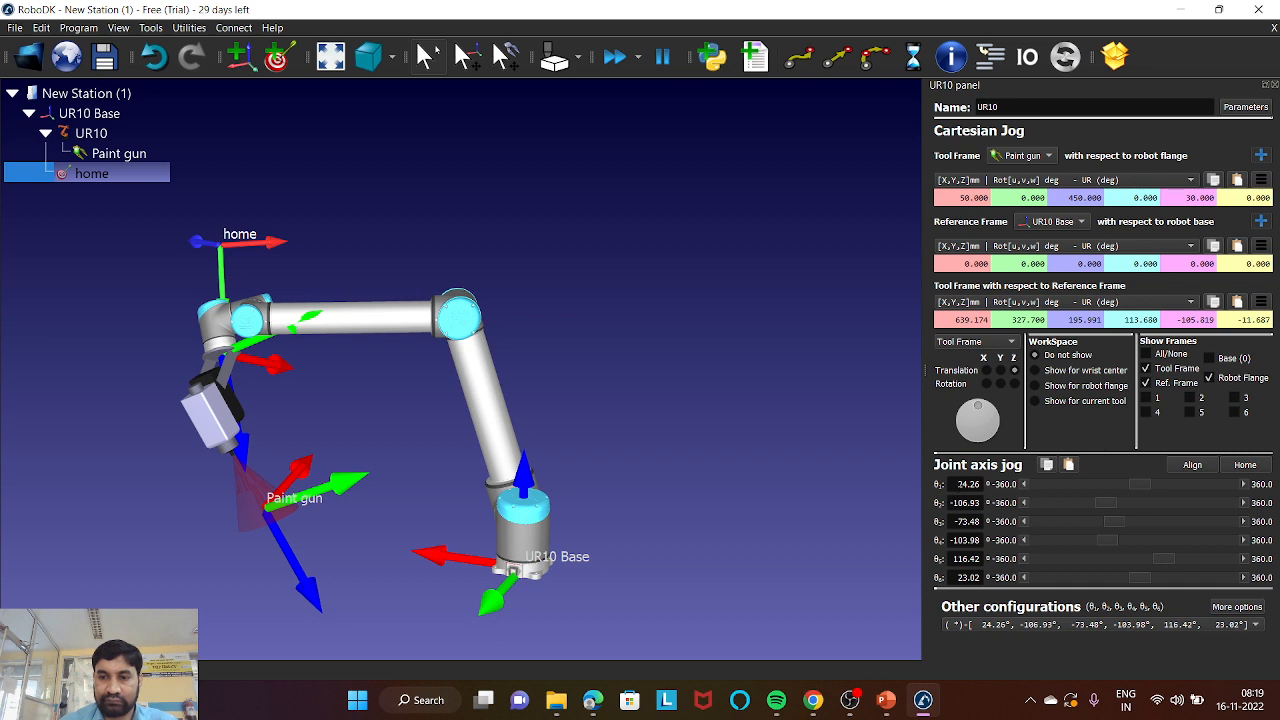
{"action": "scroll", "coordinate": [958, 484], "scroll_direction": "down", "scroll_amount": 1}
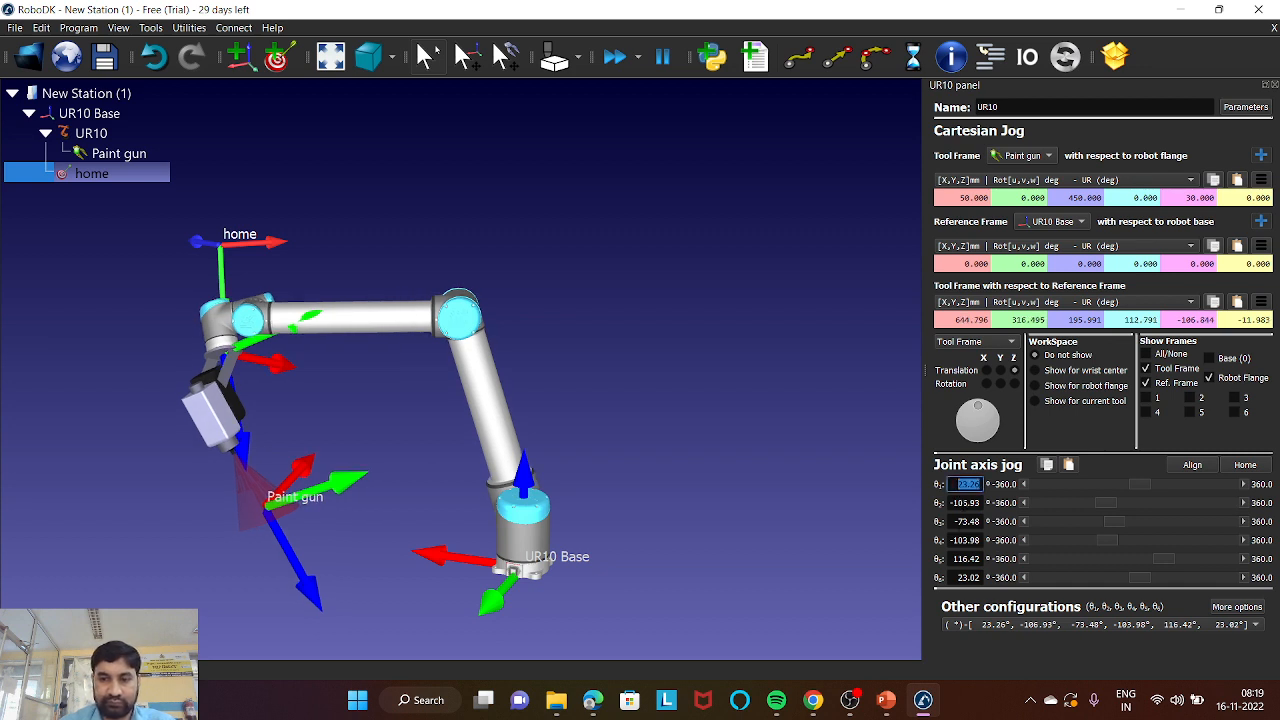
{"action": "scroll", "coordinate": [965, 503], "scroll_direction": "up", "scroll_amount": 9}
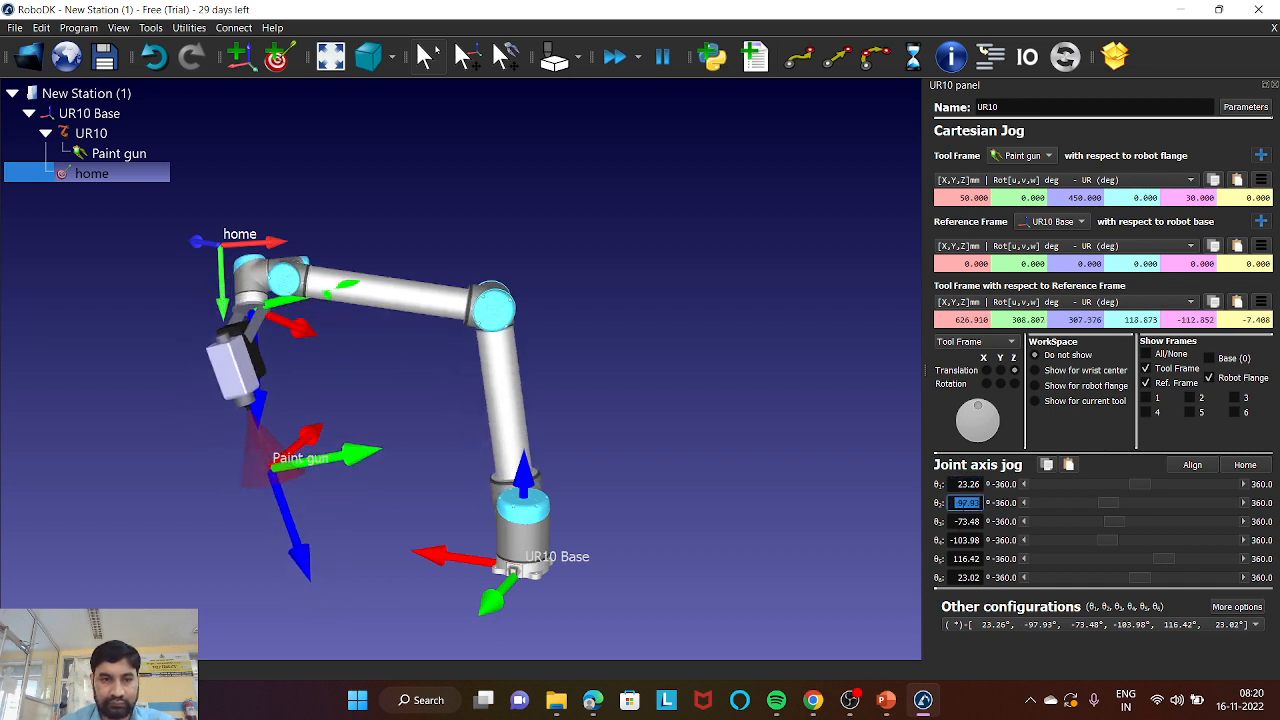
- Lower the forearm by jogging joint 3 to -99.48 degrees and level the wrist with joint 4 at -77.98 degrees
{"action": "scroll", "coordinate": [965, 521], "scroll_direction": "down", "scroll_amount": 10}
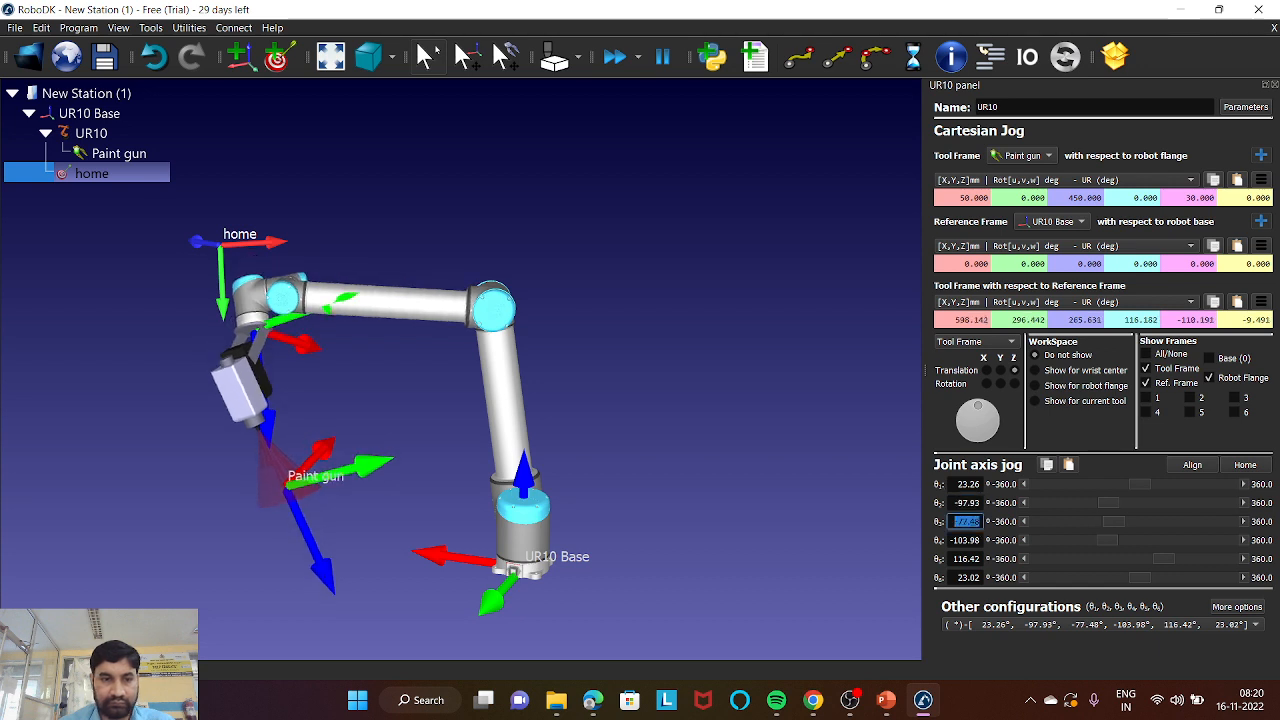
{"action": "scroll", "coordinate": [965, 521], "scroll_direction": "down", "scroll_amount": 11}
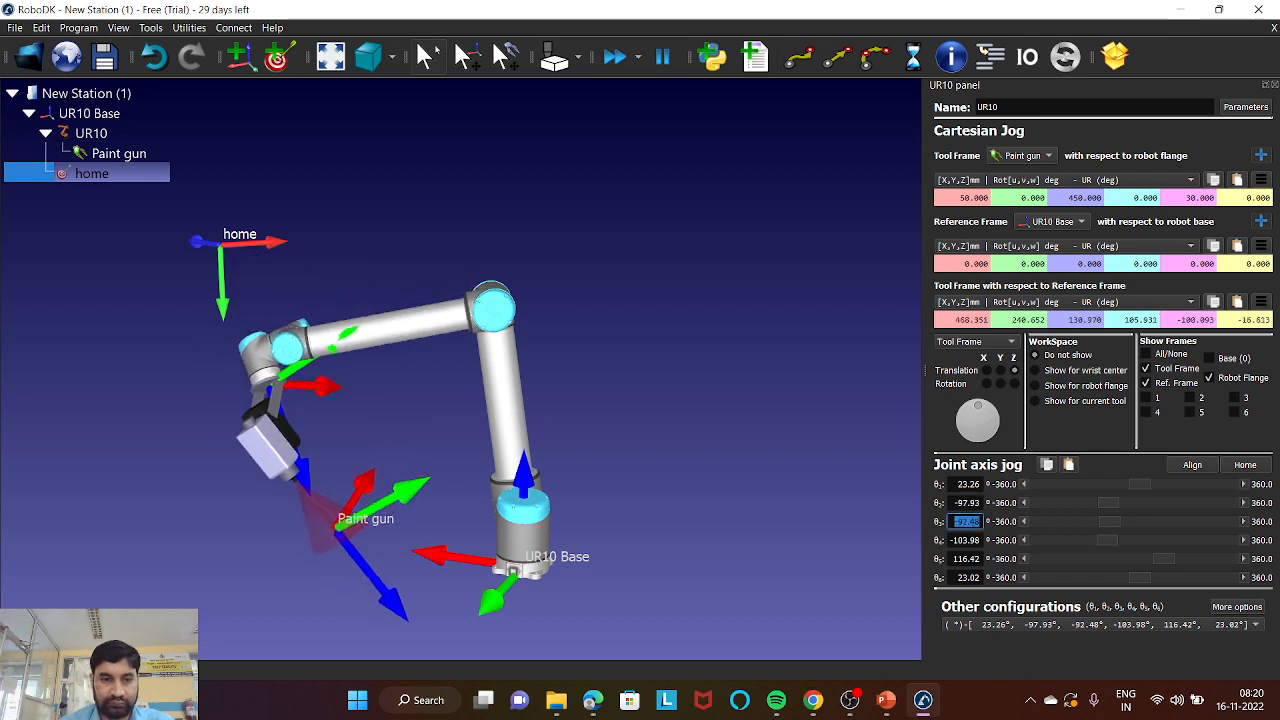
{"action": "scroll", "coordinate": [965, 521], "scroll_direction": "down", "scroll_amount": 5}
{"action": "scroll", "coordinate": [965, 540], "scroll_direction": "up", "scroll_amount": 16}
{"action": "scroll", "coordinate": [965, 540], "scroll_direction": "up", "scroll_amount": 10}
- Fine-tune the paint gun's orientation by jogging joint 5 to 113.42 degrees and joint 6 to 21.02 degrees
{"action": "left_click_drag", "start_coordinate": [686, 525], "coordinate": [836, 480]}
{"action": "right_click_drag", "start_coordinate": [837, 482], "coordinate": [838, 484]}
{"action": "scroll", "coordinate": [970, 560], "scroll_direction": "down", "scroll_amount": 3}
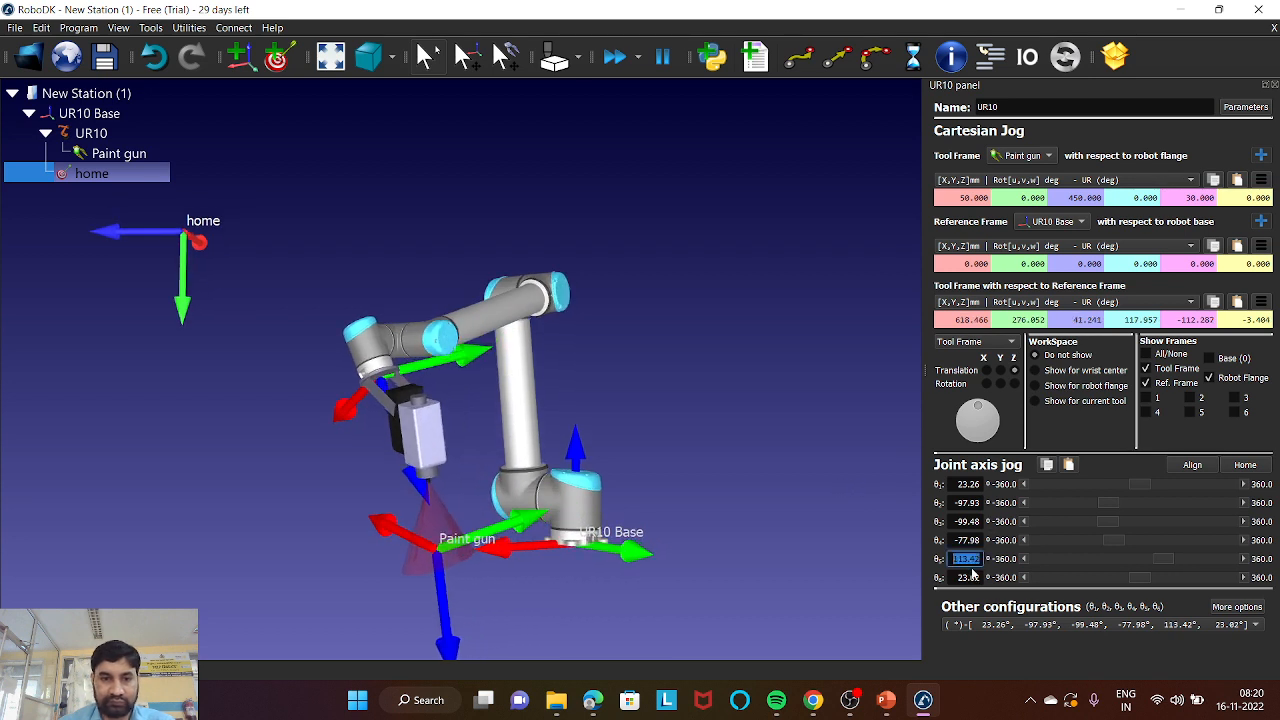
{"action": "scroll", "coordinate": [966, 577], "scroll_direction": "down", "scroll_amount": 2}
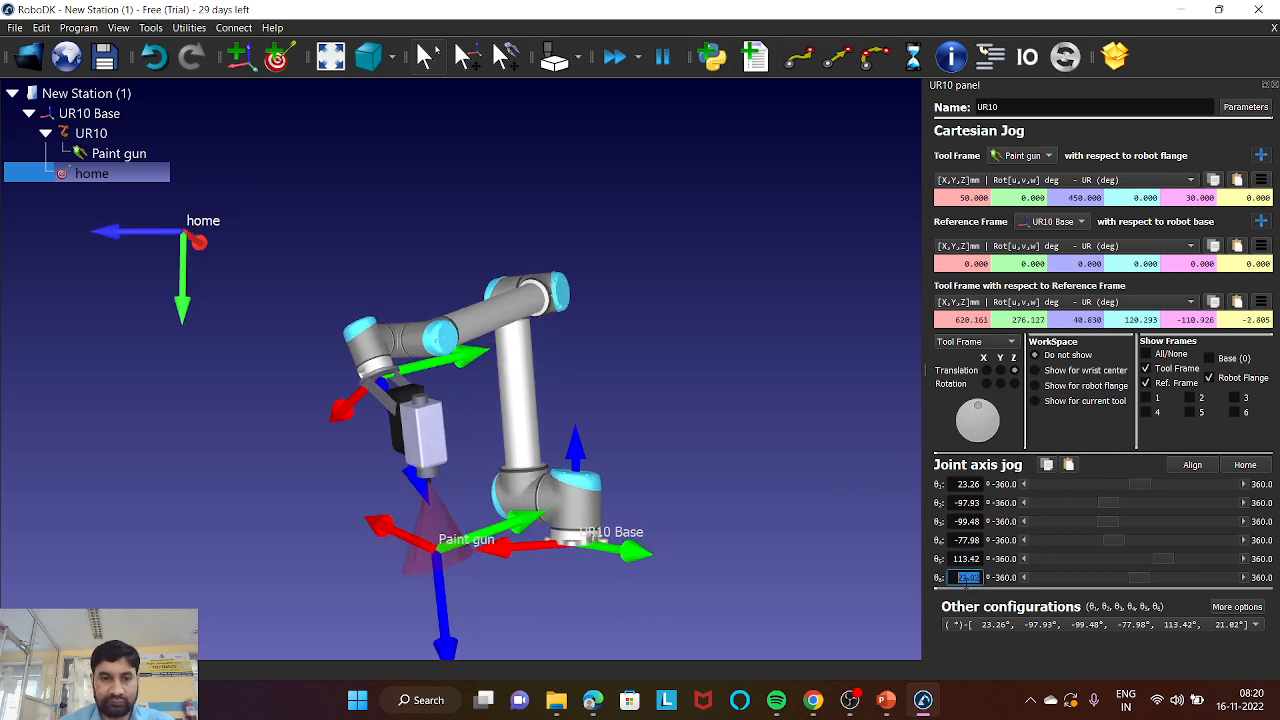
- Jog joint 1 to 10.26, joint 2 to -118.93 and joint 3 to about -82.48 degrees to reposition the arm
{"action": "mouse_move", "coordinate": [737, 490]}
{"action": "right_mouse_down"}
{"action": "mouse_move", "coordinate": [790, 417]}
{"action": "mouse_move", "coordinate": [810, 460]}
{"action": "mouse_move", "coordinate": [614, 497]}
{"action": "mouse_move", "coordinate": [781, 457]}
{"action": "mouse_move", "coordinate": [750, 470]}
{"action": "mouse_move", "coordinate": [810, 485]}
{"action": "right_mouse_up"}
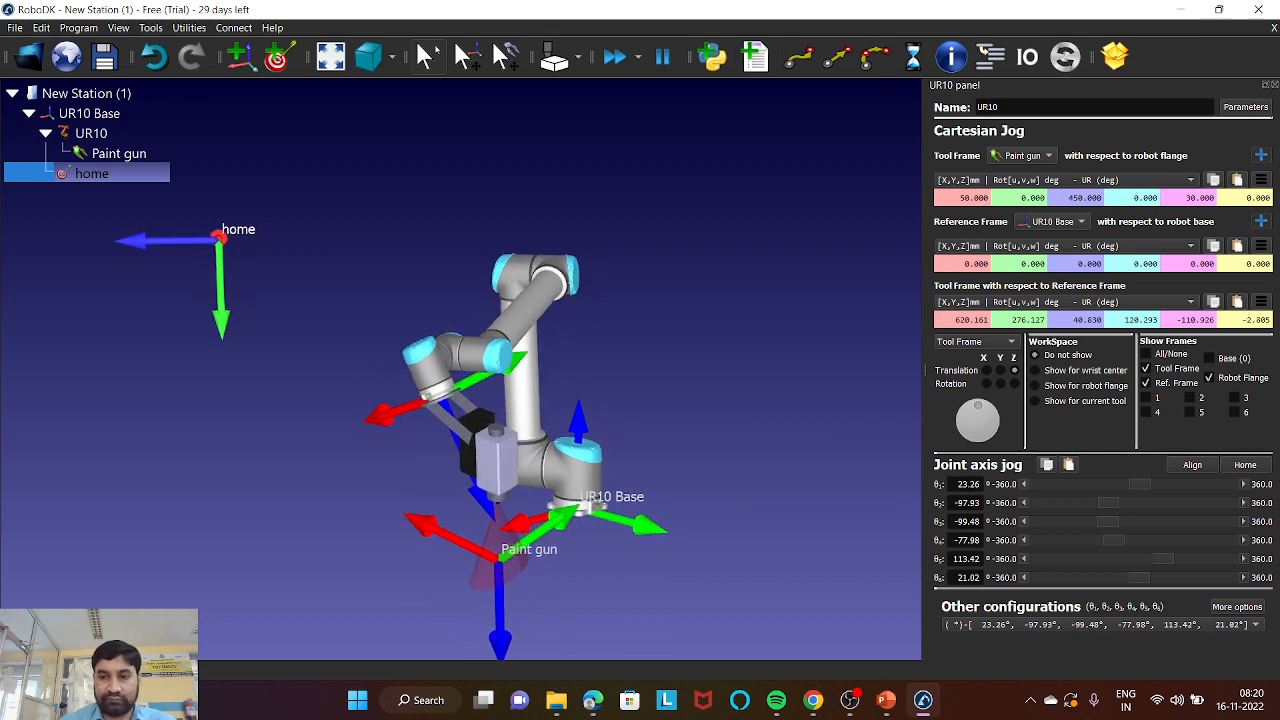
{"action": "scroll", "coordinate": [967, 485], "scroll_direction": "down", "scroll_amount": 13}
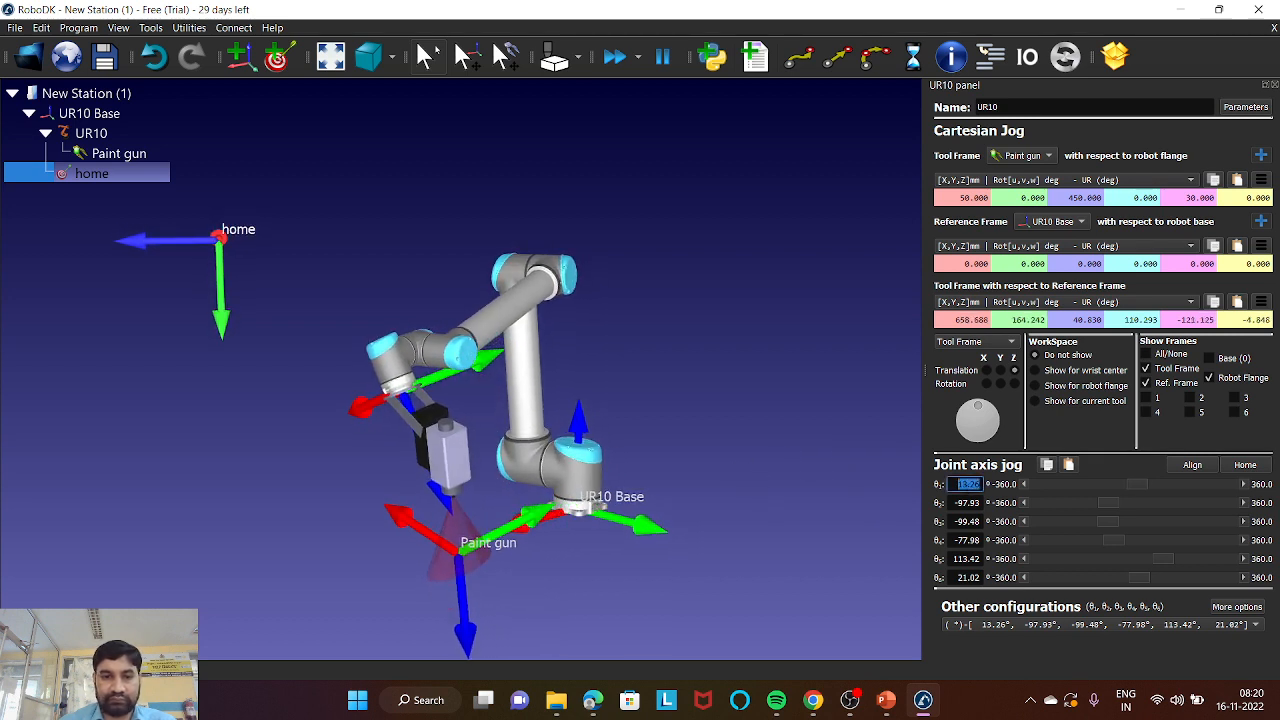
{"action": "scroll", "coordinate": [965, 503], "scroll_direction": "down", "scroll_amount": 13}
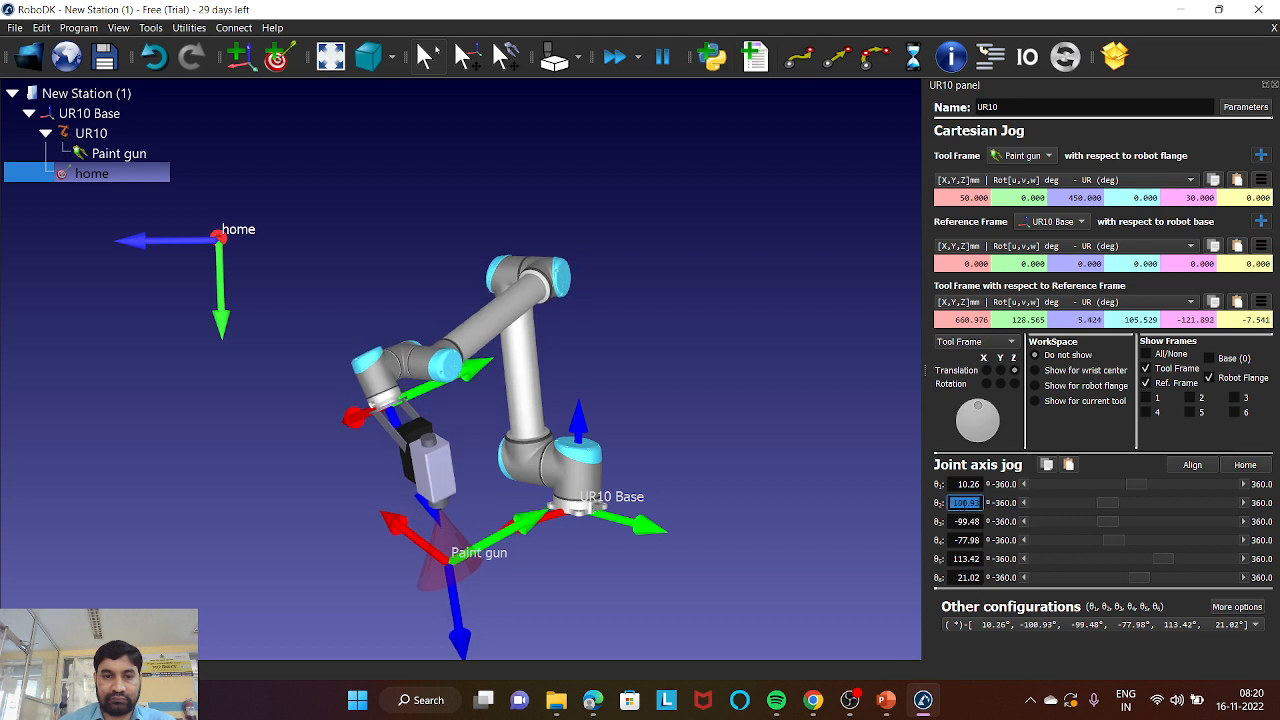
{"action": "scroll", "coordinate": [965, 503], "scroll_direction": "down", "scroll_amount": 8}
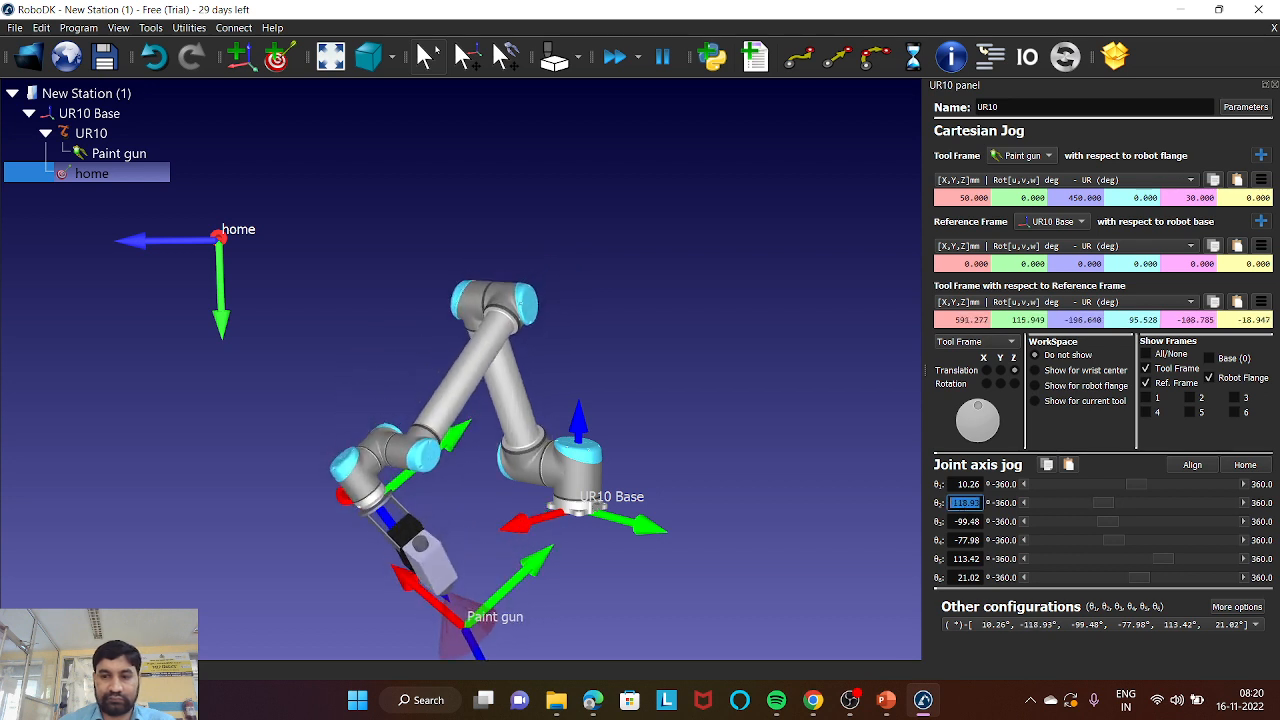
{"action": "scroll", "coordinate": [965, 521], "scroll_direction": "down", "scroll_amount": 3}
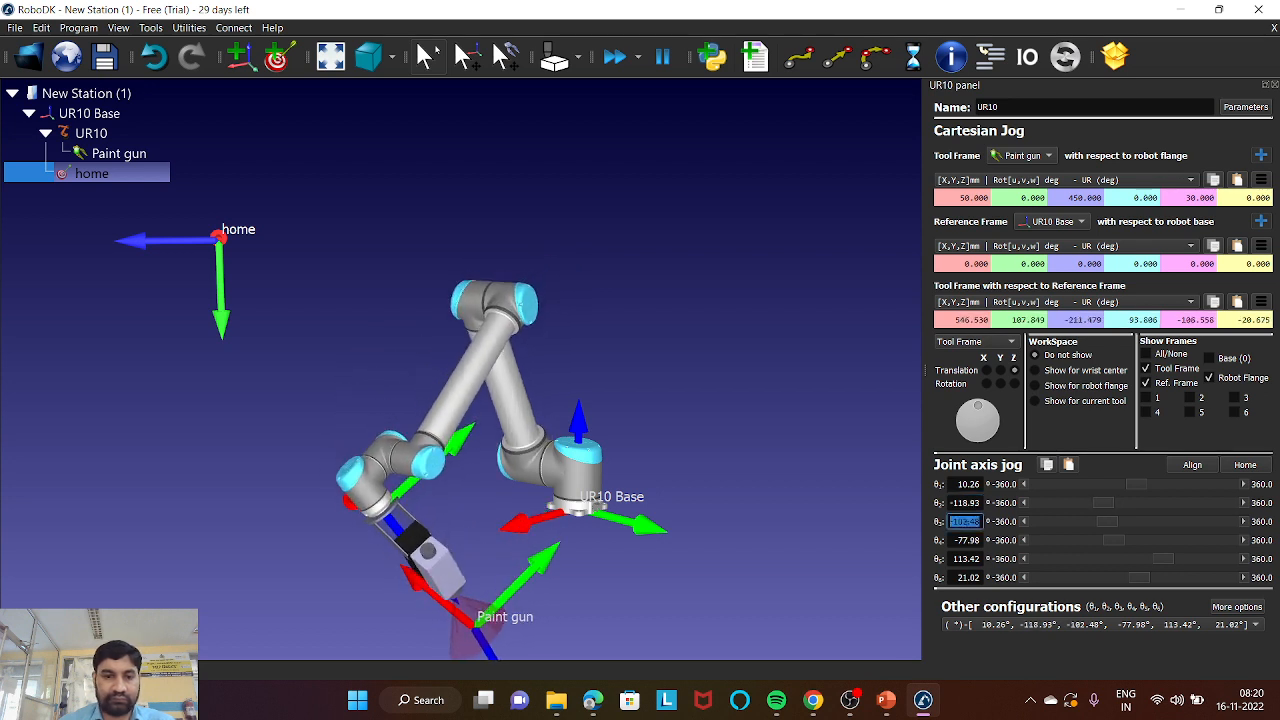
{"action": "scroll", "coordinate": [965, 521], "scroll_direction": "up", "scroll_amount": 20}
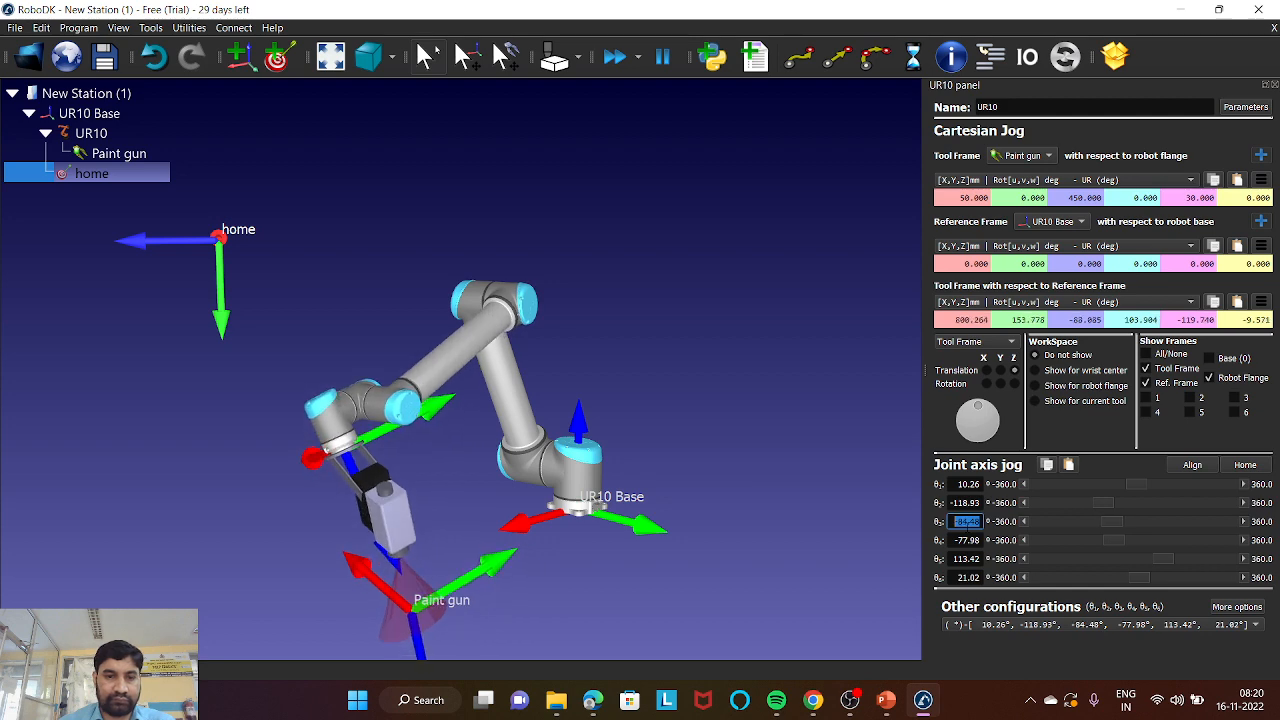
- Jog joint 1 to 7.26 degrees and raise the arm by jogging joint 2 to -102.93 degrees
{"action": "mouse_move", "coordinate": [810, 497]}
{"action": "right_mouse_down"}
{"action": "mouse_move", "coordinate": [705, 490]}
{"action": "mouse_move", "coordinate": [683, 508]}
{"action": "right_mouse_up"}
{"action": "scroll", "coordinate": [968, 484], "scroll_direction": "down", "scroll_amount": 3}
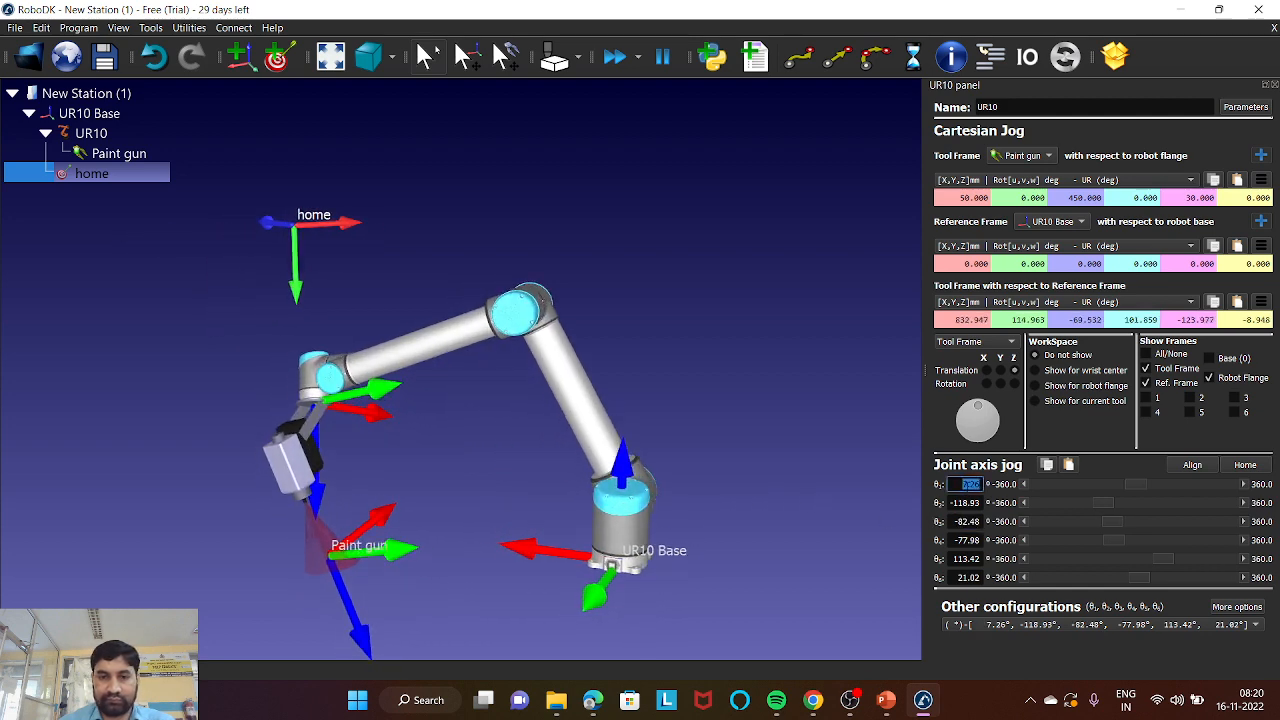
{"action": "scroll", "coordinate": [965, 503], "scroll_direction": "up", "scroll_amount": 12}
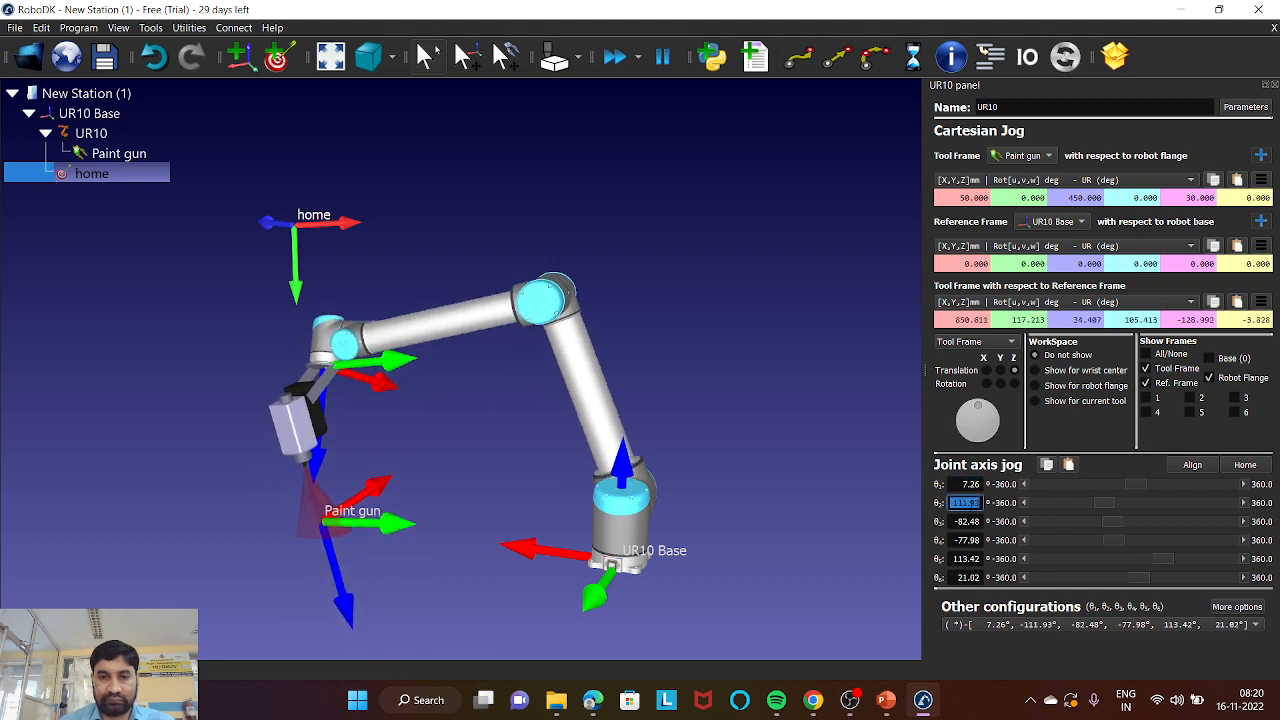
{"action": "scroll", "coordinate": [965, 503], "scroll_direction": "up", "scroll_amount": 4}
- Jog joint 3 to -114.48 degrees and joint 4 to -53.98 degrees so the paint gun points down low in front of the base
{"action": "scroll", "coordinate": [965, 521], "scroll_direction": "down", "scroll_amount": 17}
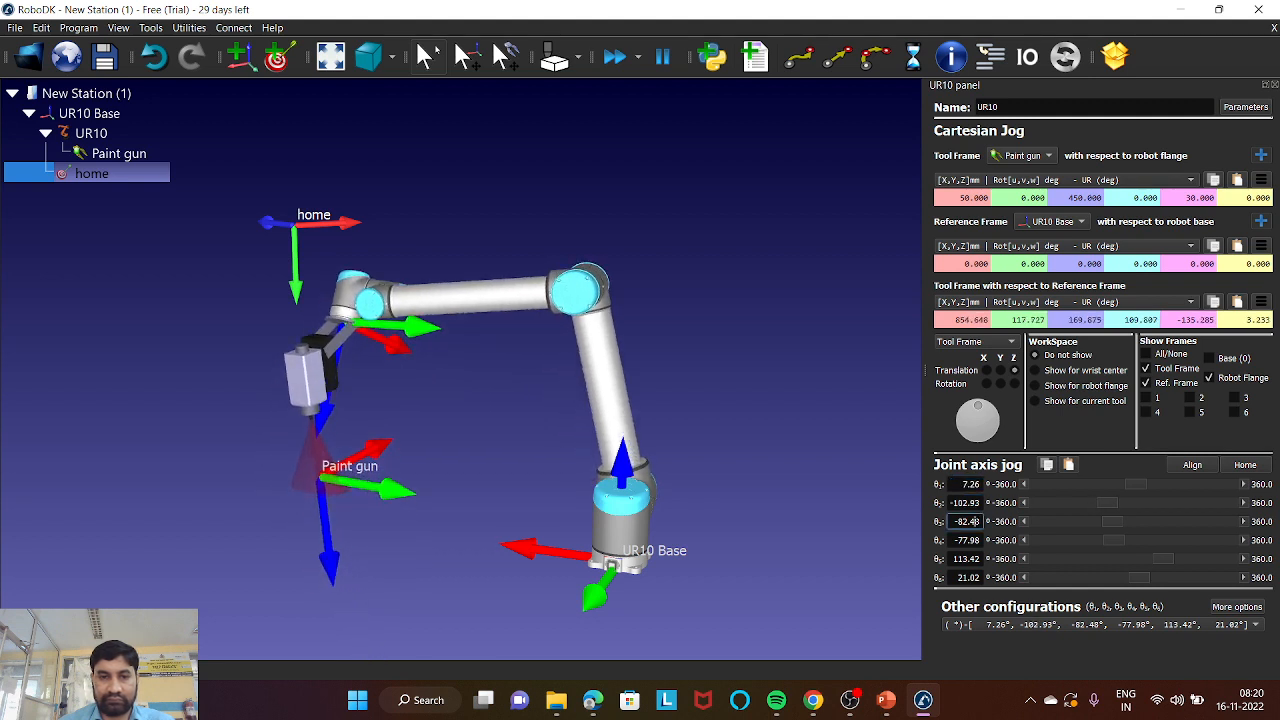
{"action": "scroll", "coordinate": [965, 521], "scroll_direction": "down", "scroll_amount": 6}
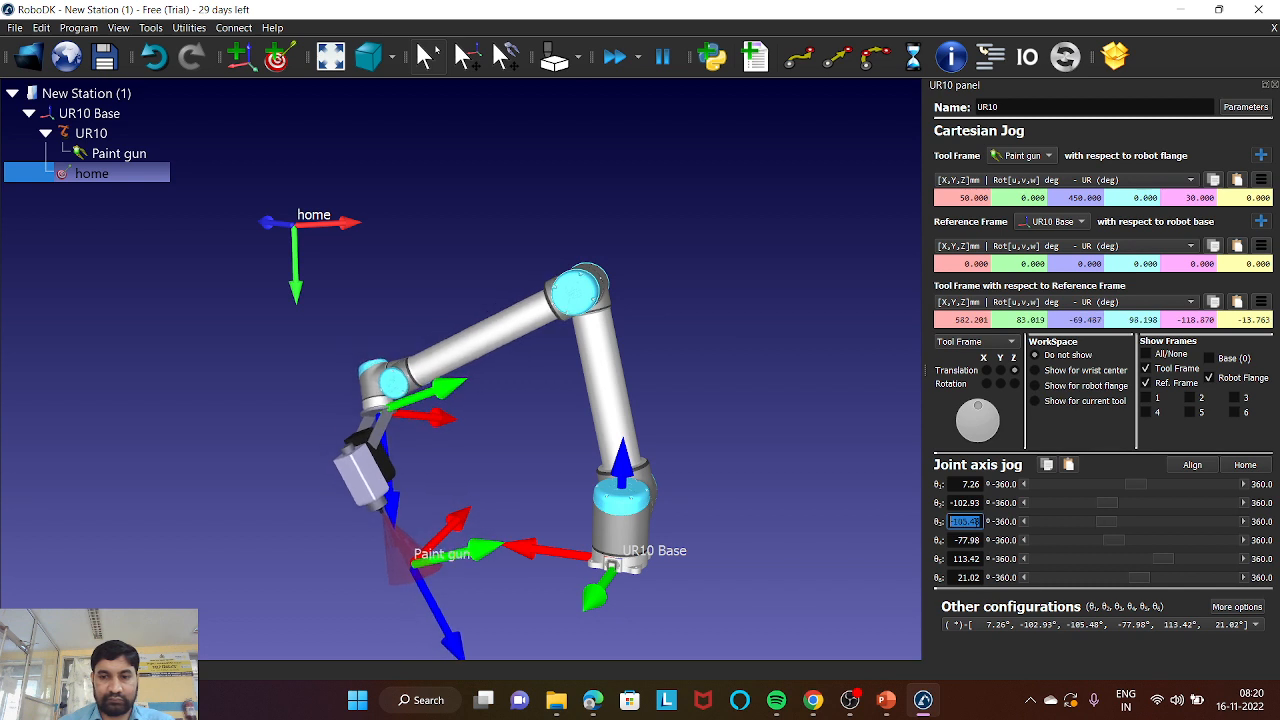
{"action": "scroll", "coordinate": [965, 521], "scroll_direction": "down", "scroll_amount": 9}
{"action": "scroll", "coordinate": [965, 540], "scroll_direction": "down", "scroll_amount": 2}
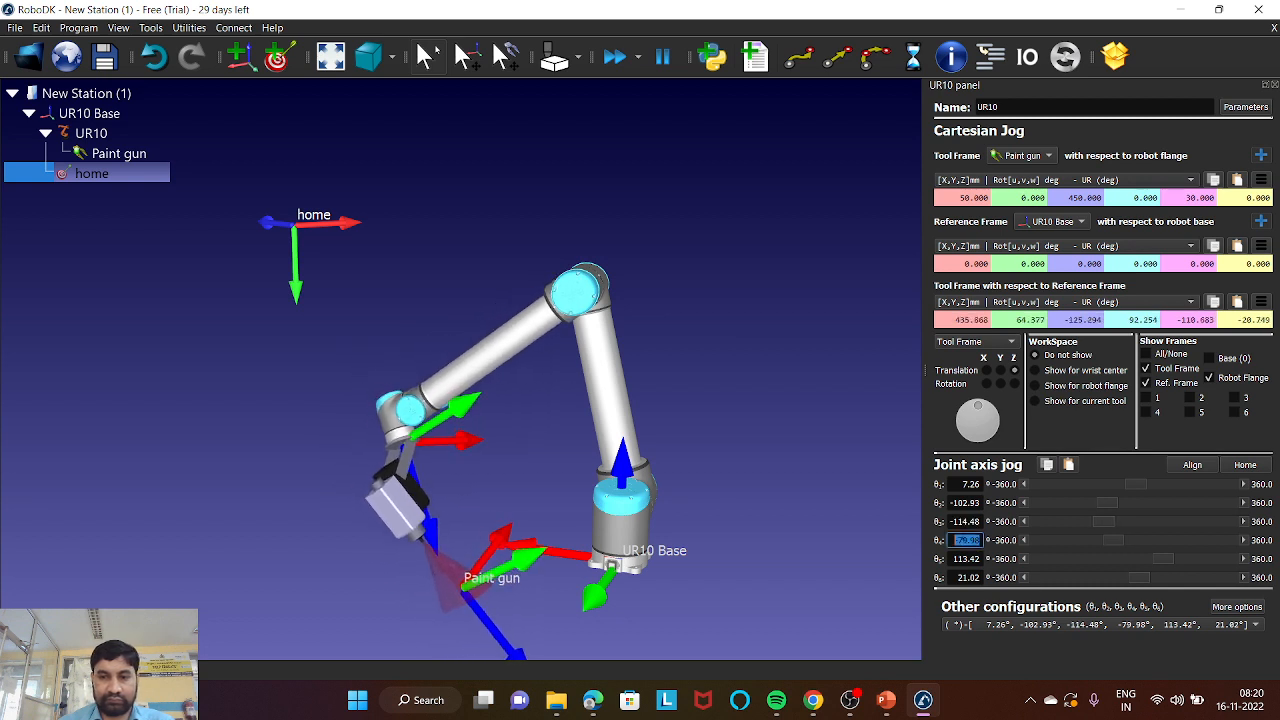
{"action": "scroll", "coordinate": [965, 540], "scroll_direction": "up", "scroll_amount": 20}
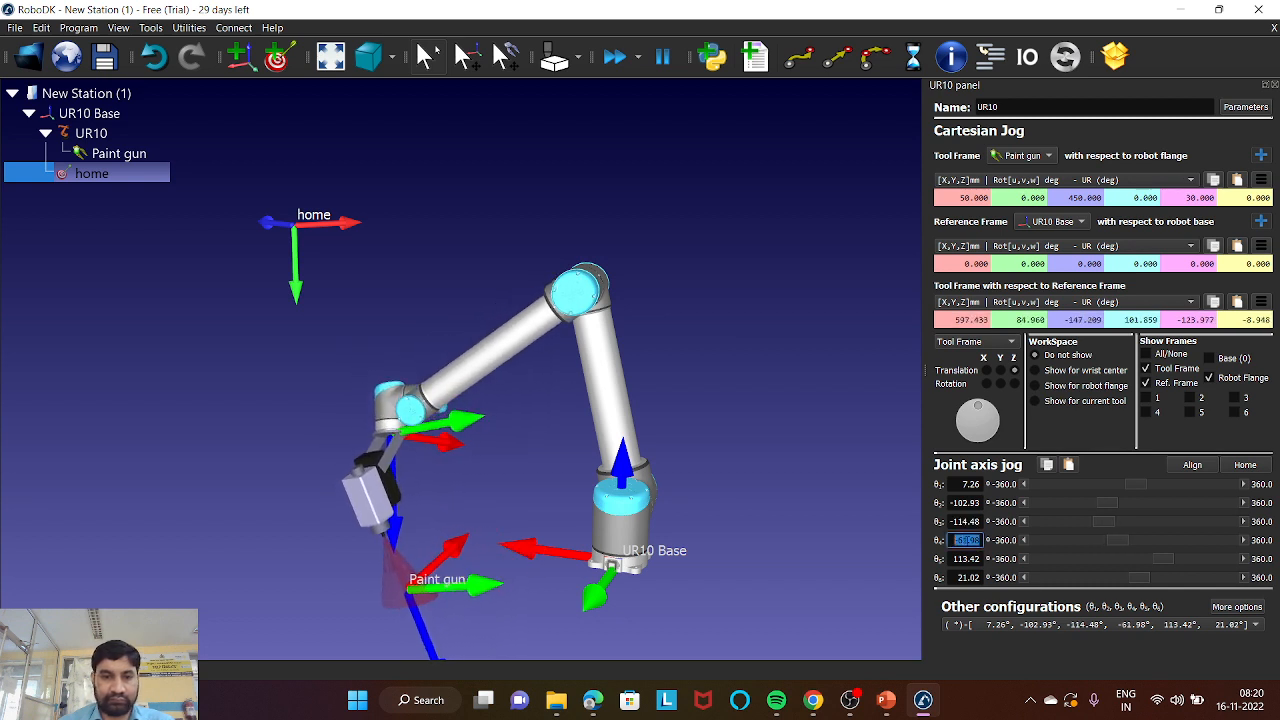
- Check the paint gun's pose relative to home and teach a second target at the robot's current position
{"action": "left_click_drag", "start_coordinate": [721, 552], "coordinate": [788, 537]}
{"action": "right_click_drag", "start_coordinate": [788, 531], "coordinate": [775, 552]}
{"action": "scroll", "coordinate": [626, 412], "scroll_direction": "down", "scroll_amount": 5}
{"action": "left_click_drag", "start_coordinate": [626, 430], "coordinate": [451, 373]}
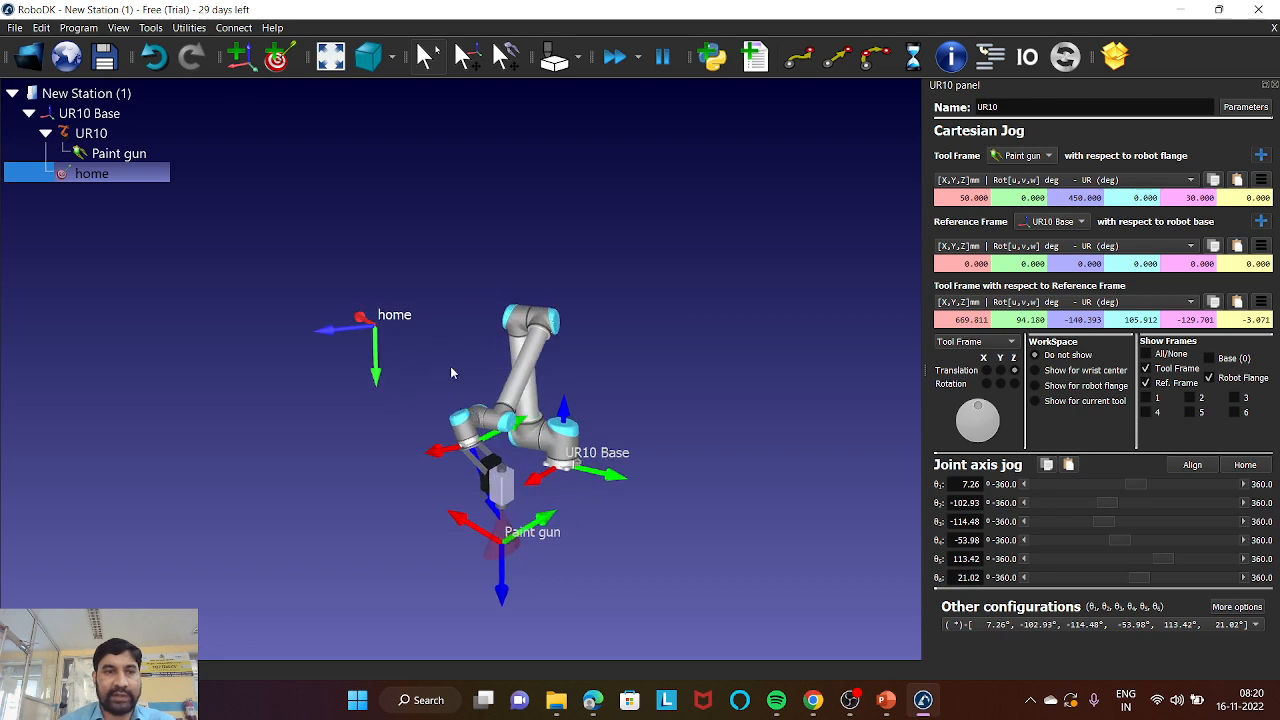
{"action": "left_click", "coordinate": [277, 63]}
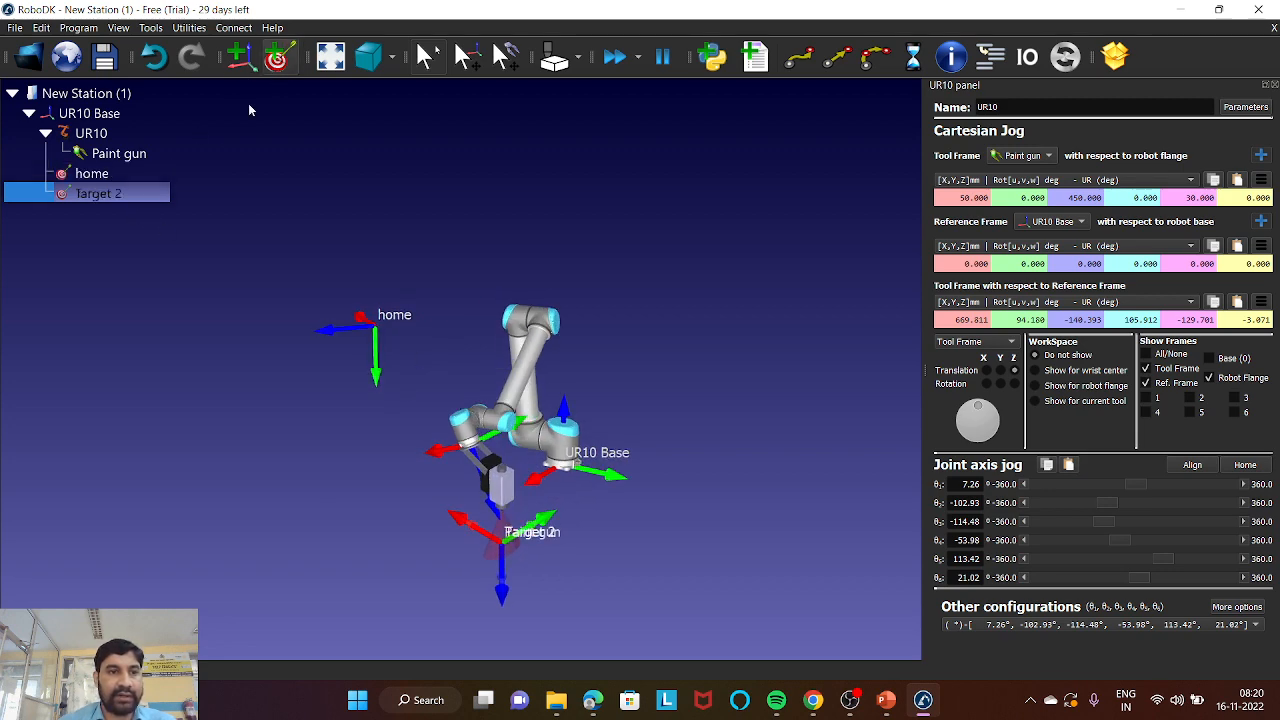
- Rename the Target 2 target as approach
{"action": "right_click", "coordinate": [133, 196]}
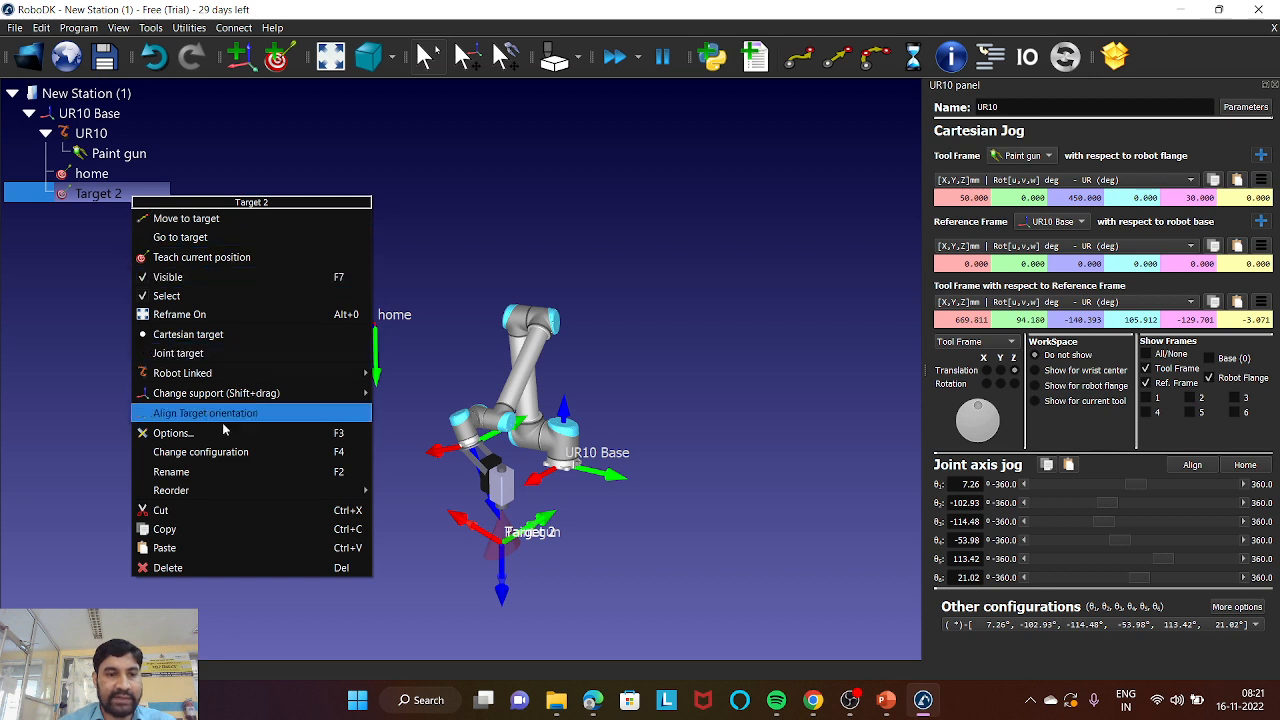
{"action": "left_click", "coordinate": [229, 474]}
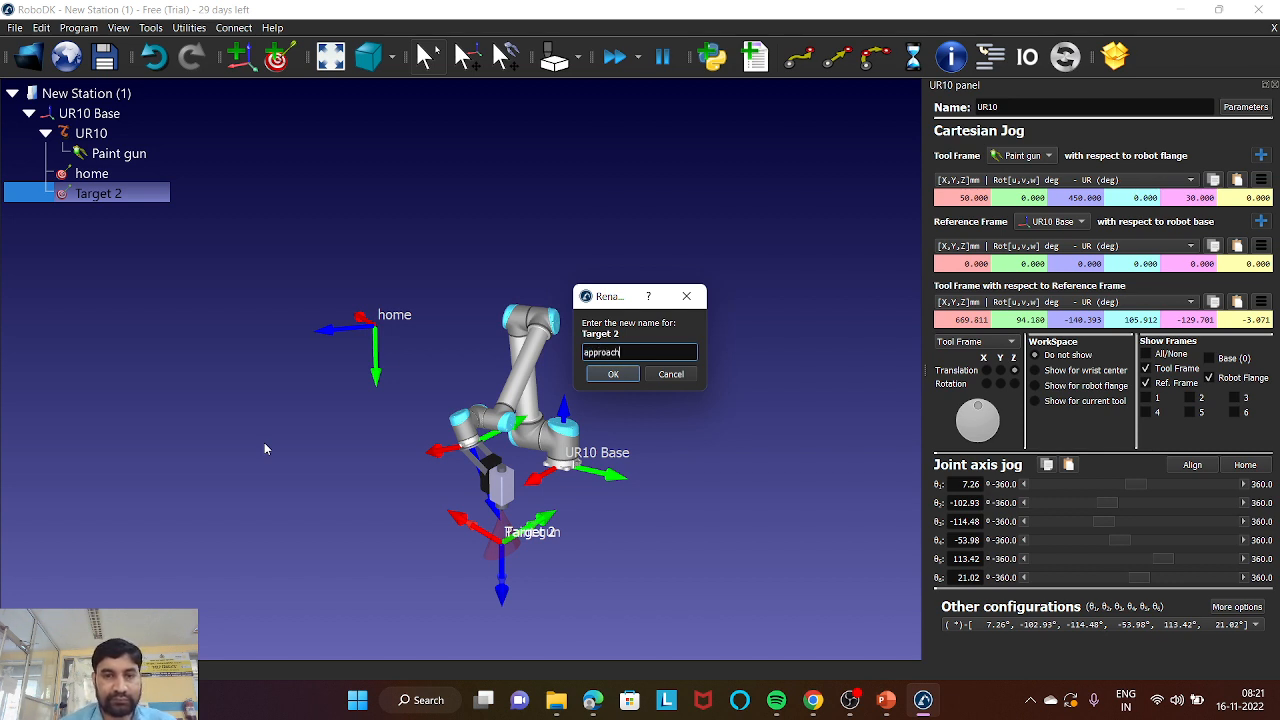
{"action": "left_click", "coordinate": [605, 375]}
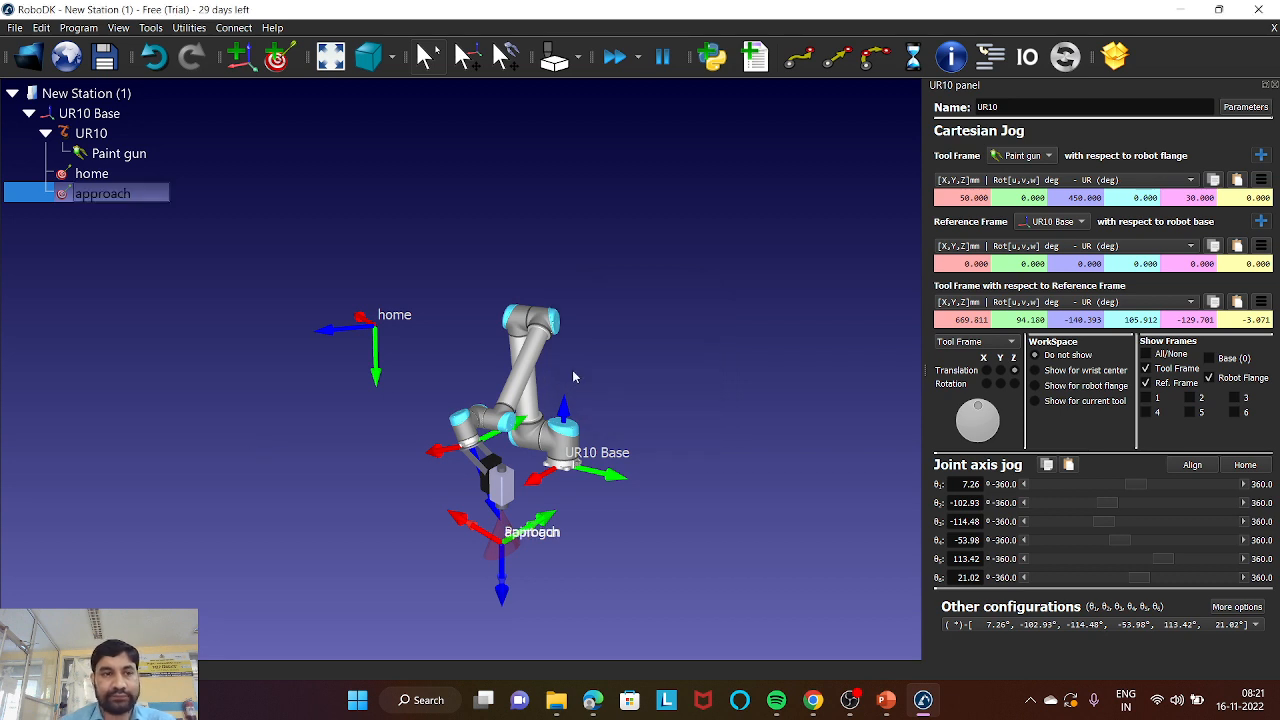
- Examine the paint gun's position and orientation at the approach target, relative to the home target and the robot base
{"action": "scroll", "coordinate": [434, 332], "scroll_direction": "down", "scroll_amount": 2}
{"action": "scroll", "coordinate": [434, 332], "scroll_direction": "up", "scroll_amount": 3}
{"action": "right_click_drag", "start_coordinate": [620, 424], "coordinate": [670, 453]}
{"action": "scroll", "coordinate": [566, 276], "scroll_direction": "up", "scroll_amount": 3}
{"action": "scroll", "coordinate": [577, 278], "scroll_direction": "down", "scroll_amount": 6}
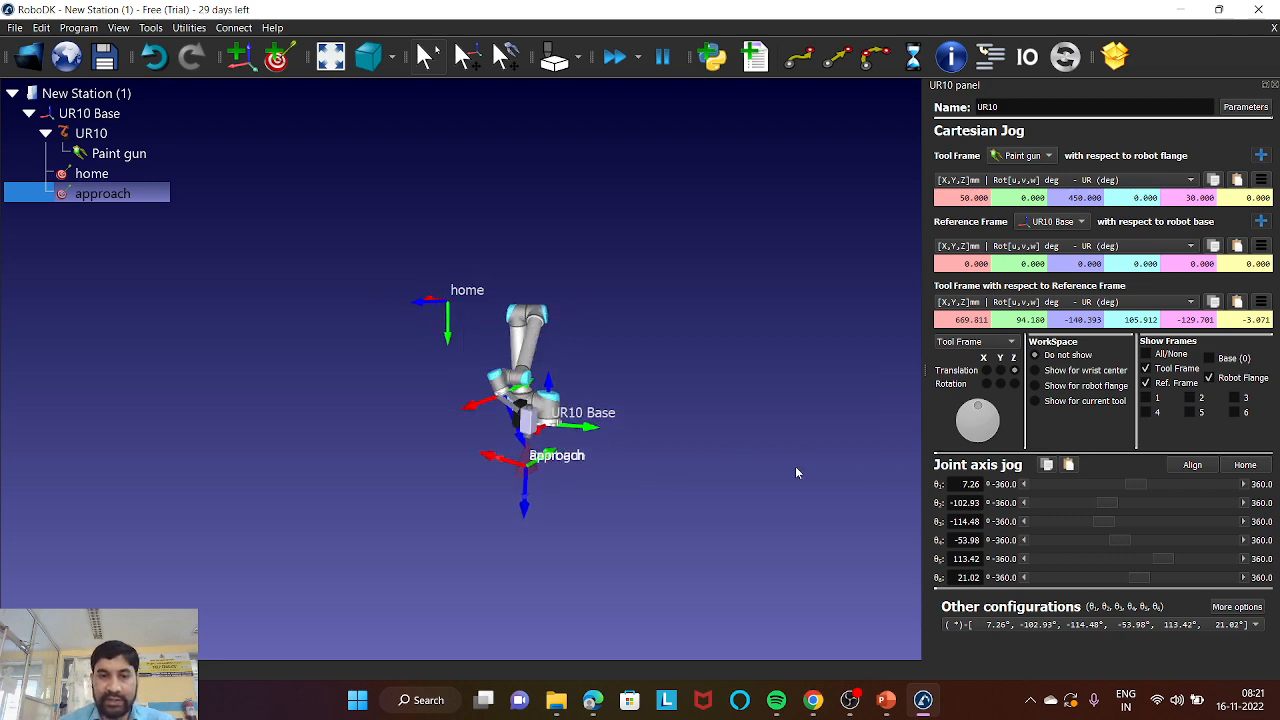
{"action": "scroll", "coordinate": [613, 428], "scroll_direction": "up", "scroll_amount": 5}
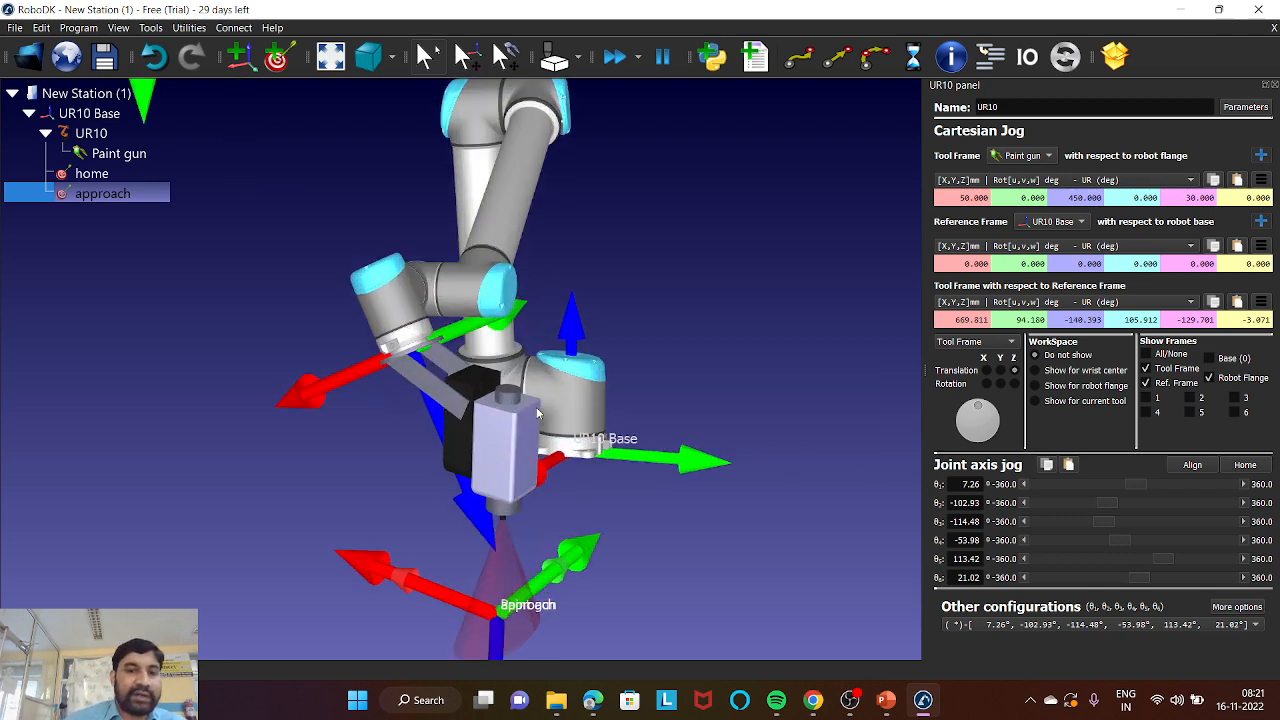
{"action": "scroll", "coordinate": [537, 413], "scroll_direction": "down", "scroll_amount": 3}
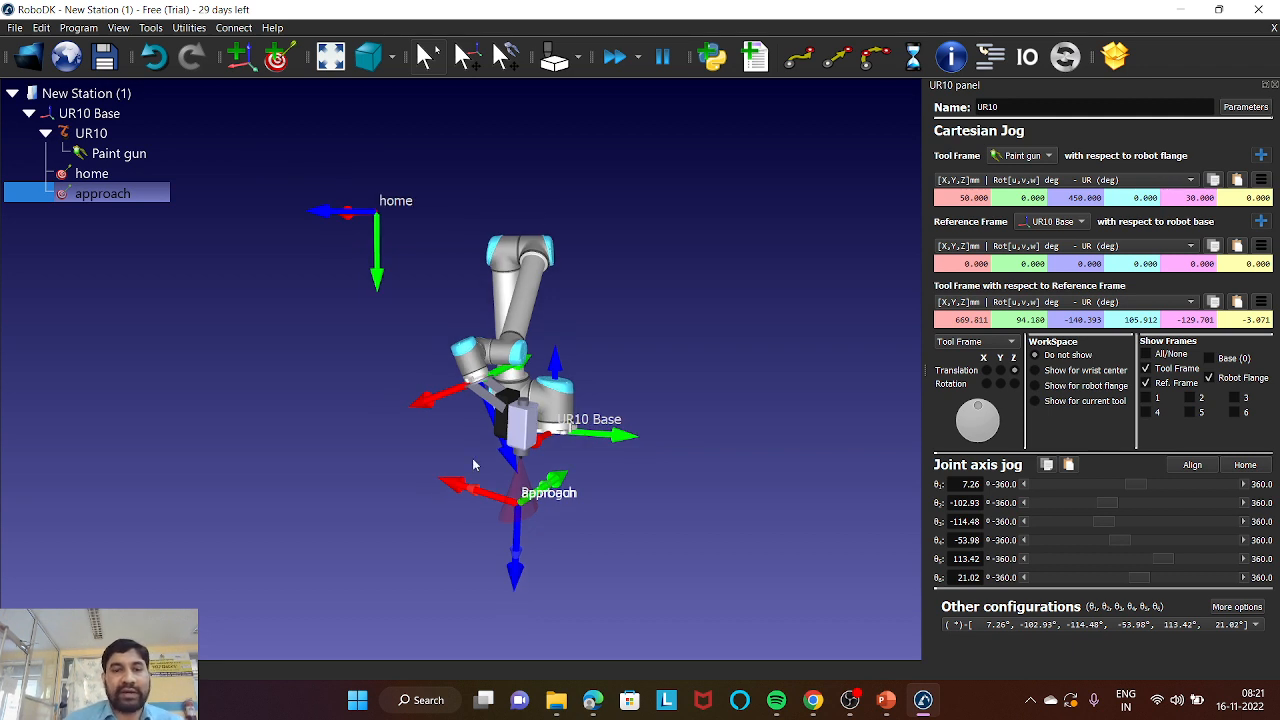
{"action": "scroll", "coordinate": [474, 464], "scroll_direction": "up", "scroll_amount": 2}
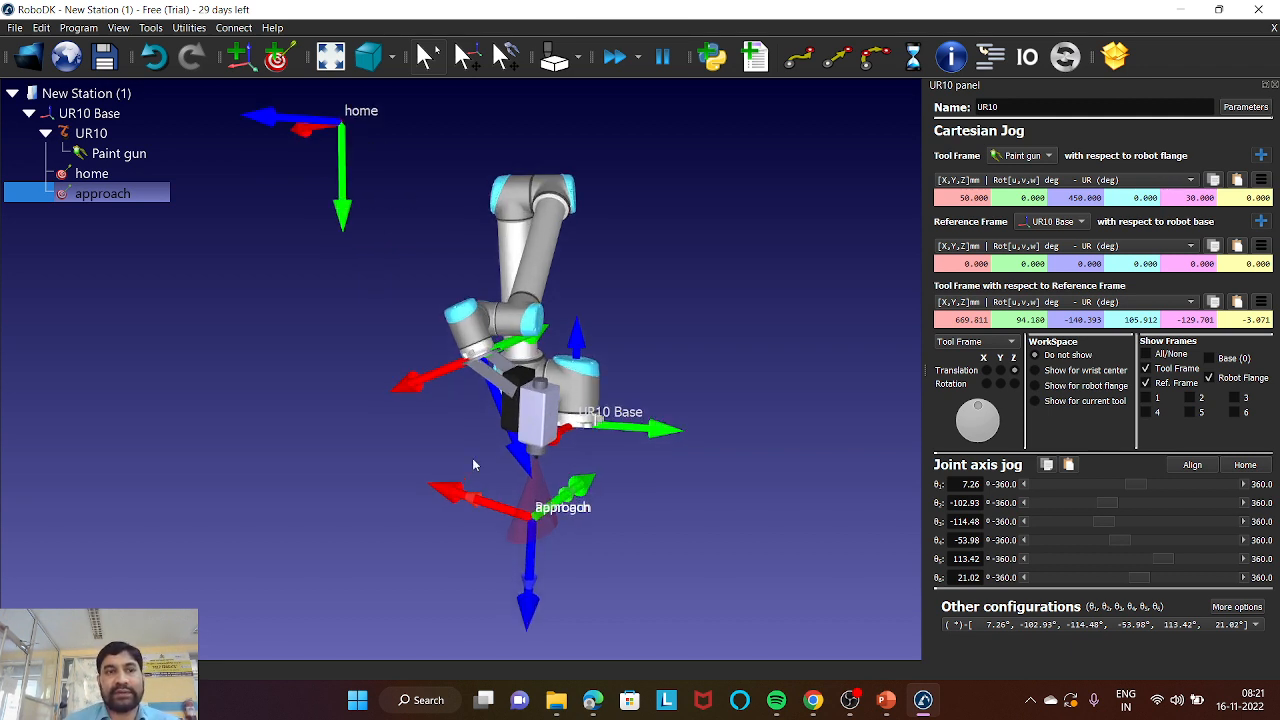
{"action": "scroll", "coordinate": [474, 464], "scroll_direction": "down", "scroll_amount": 2}
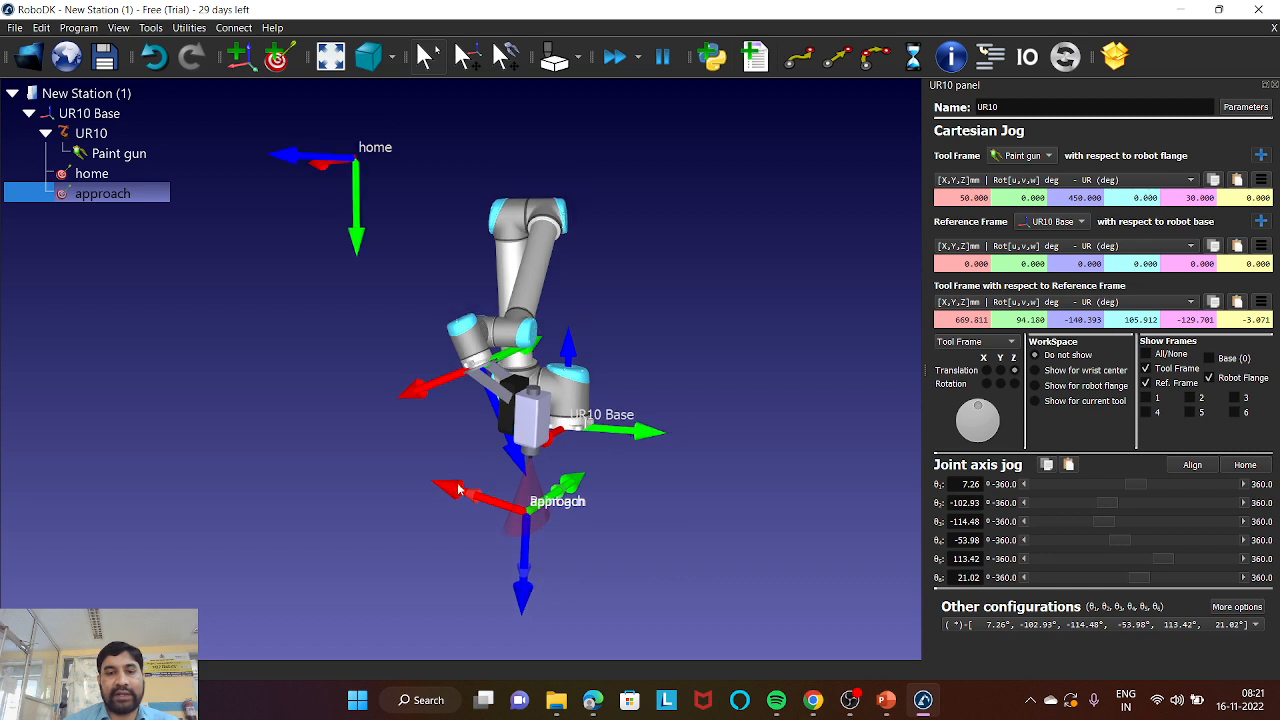
{"action": "scroll", "coordinate": [655, 383], "scroll_direction": "up", "scroll_amount": 3}
{"action": "scroll", "coordinate": [655, 383], "scroll_direction": "down", "scroll_amount": 2}
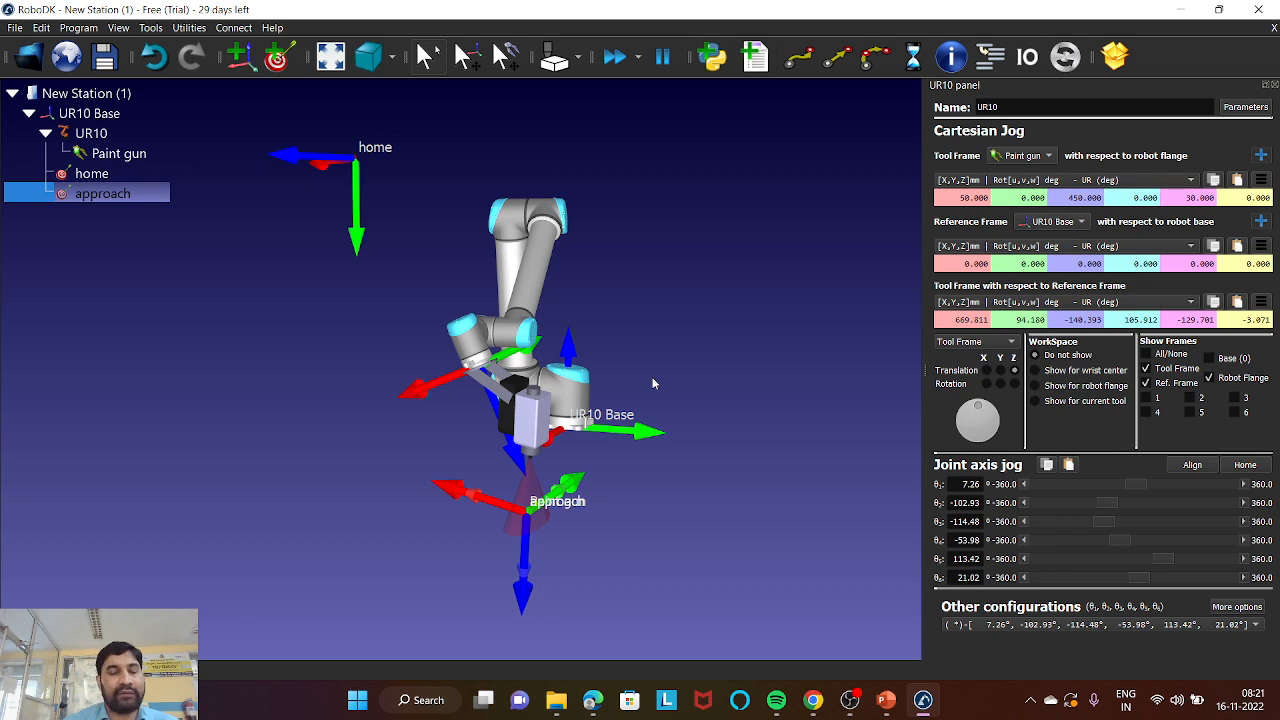
{"action": "scroll", "coordinate": [590, 455], "scroll_direction": "up", "scroll_amount": 3}
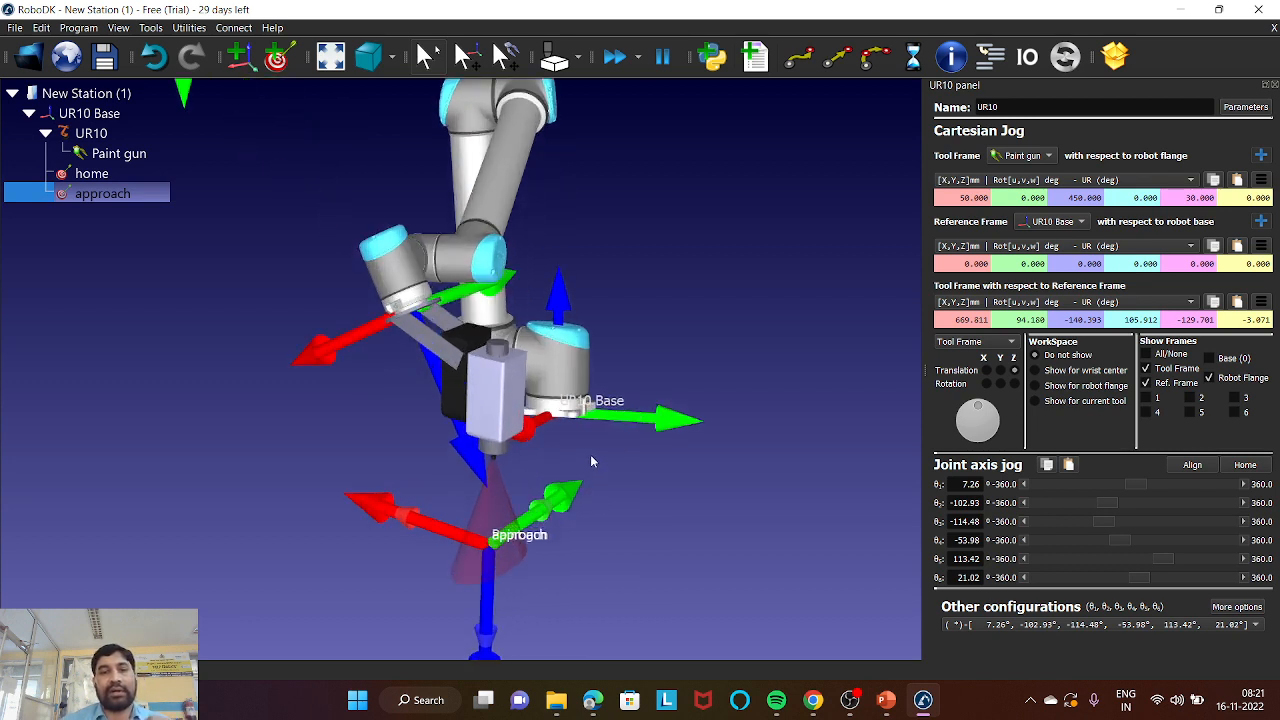
{"action": "scroll", "coordinate": [592, 459], "scroll_direction": "down", "scroll_amount": 1}
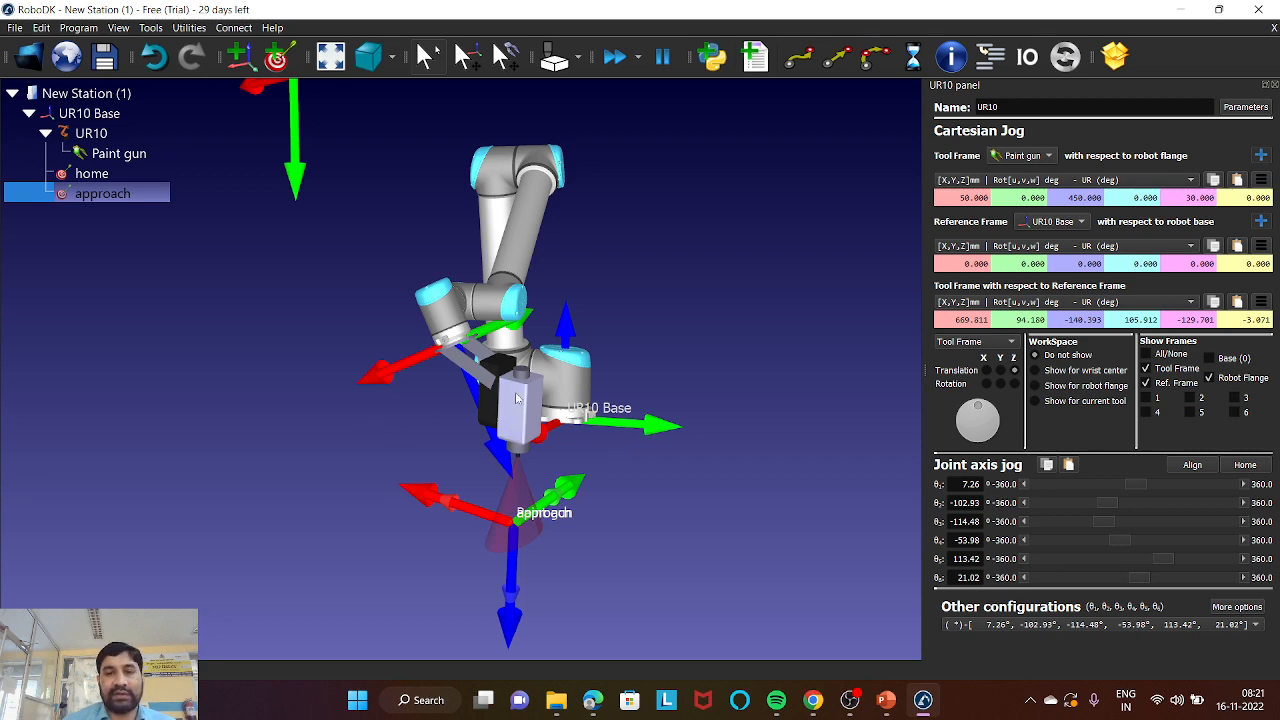
{"action": "scroll", "coordinate": [741, 402], "scroll_direction": "up", "scroll_amount": 2}
{"action": "scroll", "coordinate": [740, 404], "scroll_direction": "down", "scroll_amount": 5}
{"action": "mouse_move", "coordinate": [738, 406]}
{"action": "right_mouse_down"}
{"action": "mouse_move", "coordinate": [614, 483]}
{"action": "mouse_move", "coordinate": [760, 432]}
{"action": "right_mouse_up"}
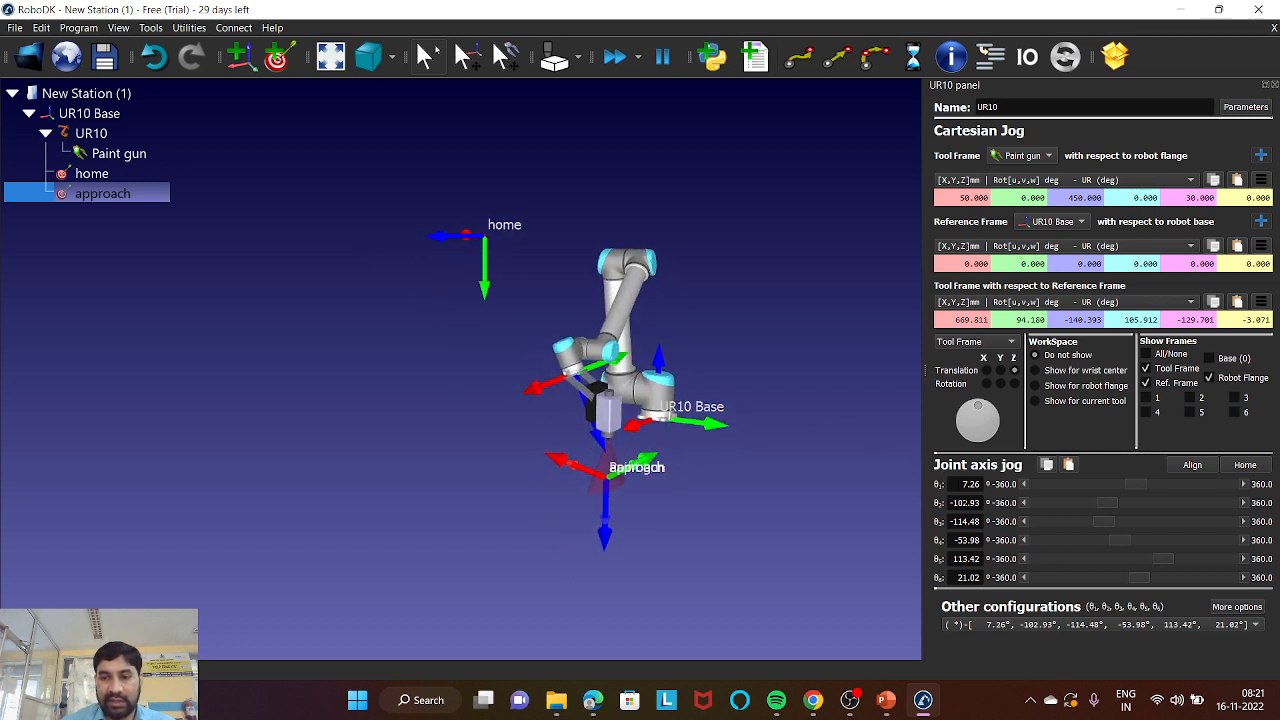
- Jog the paint gun sideways to Y -405.820 mm with respect to the UR10 Base frame
{"action": "scroll", "coordinate": [1025, 319], "scroll_direction": "down", "scroll_amount": 20}
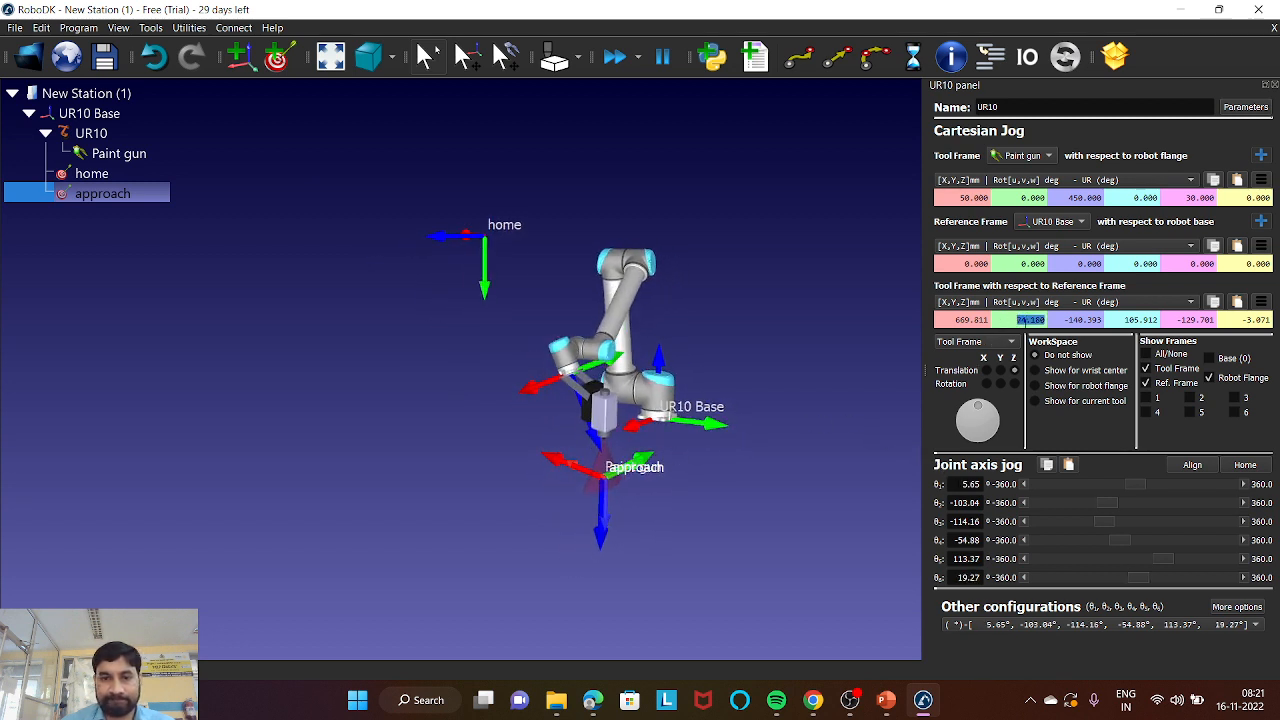
{"action": "scroll", "coordinate": [1025, 319], "scroll_direction": "down", "scroll_amount": 20}
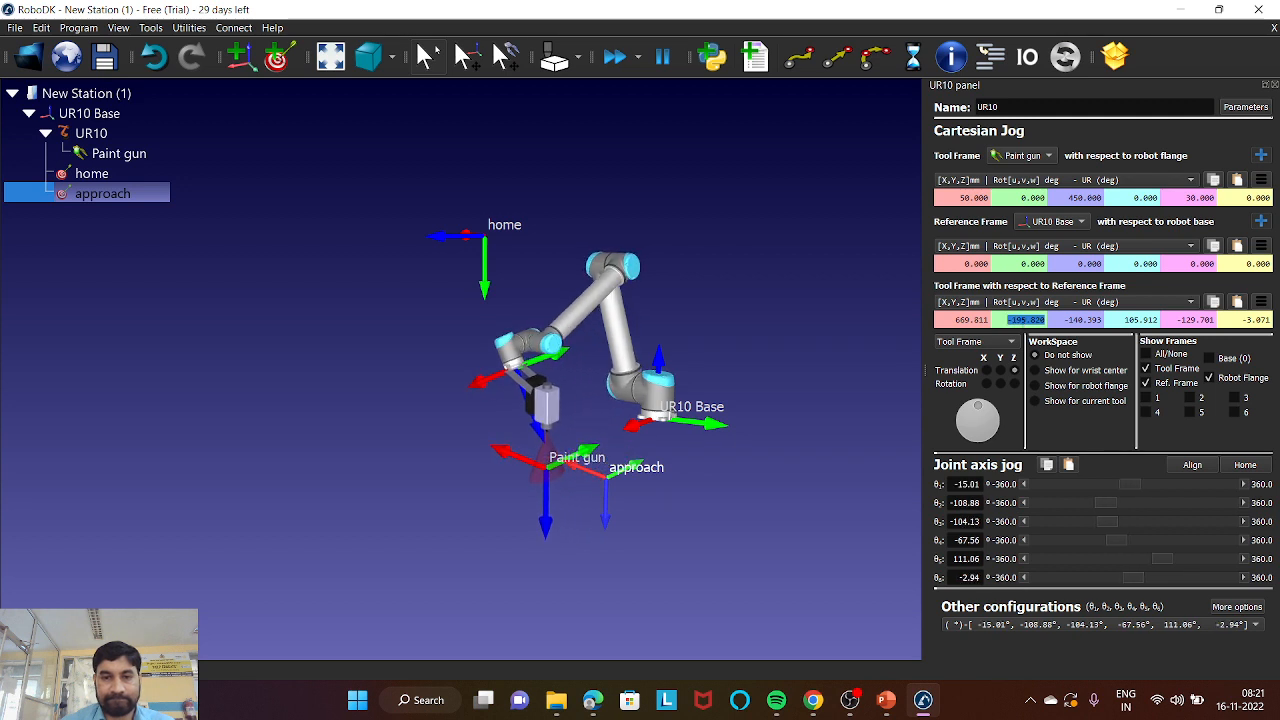
{"action": "scroll", "coordinate": [1025, 319], "scroll_direction": "down", "scroll_amount": 4}
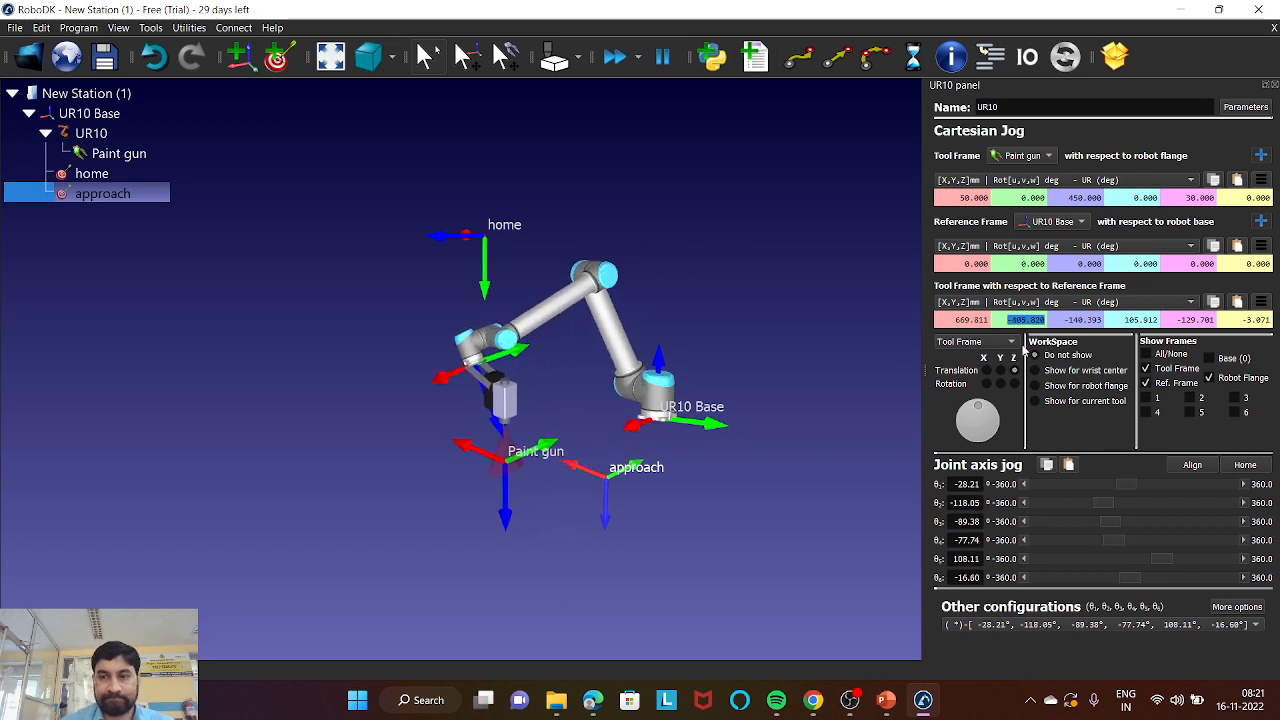
- Jog the paint gun to Z -130.393 mm, with rotation u at 100.912 degrees and a more negative rotation v
{"action": "scroll", "coordinate": [1079, 319], "scroll_direction": "down", "scroll_amount": 4}
{"action": "scroll", "coordinate": [1082, 319], "scroll_direction": "up", "scroll_amount": 5}
{"action": "scroll", "coordinate": [1141, 319], "scroll_direction": "down", "scroll_amount": 5}
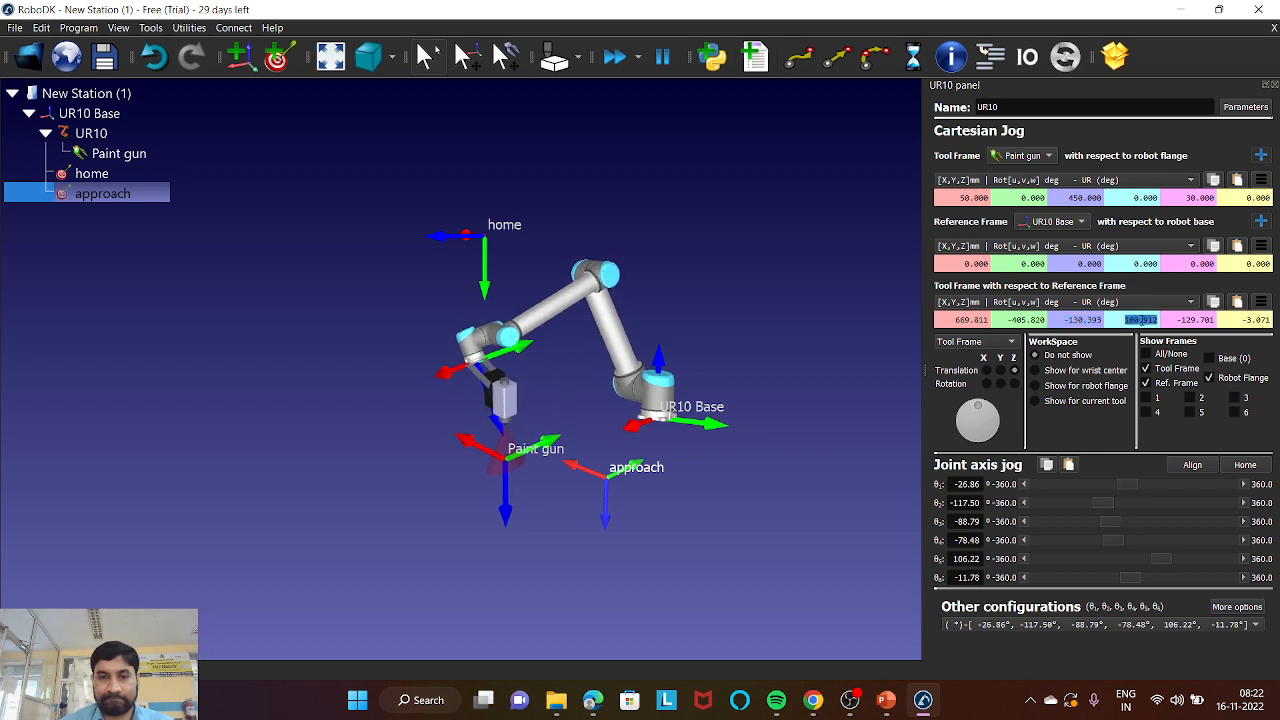
{"action": "scroll", "coordinate": [1197, 319], "scroll_direction": "down", "scroll_amount": 5}
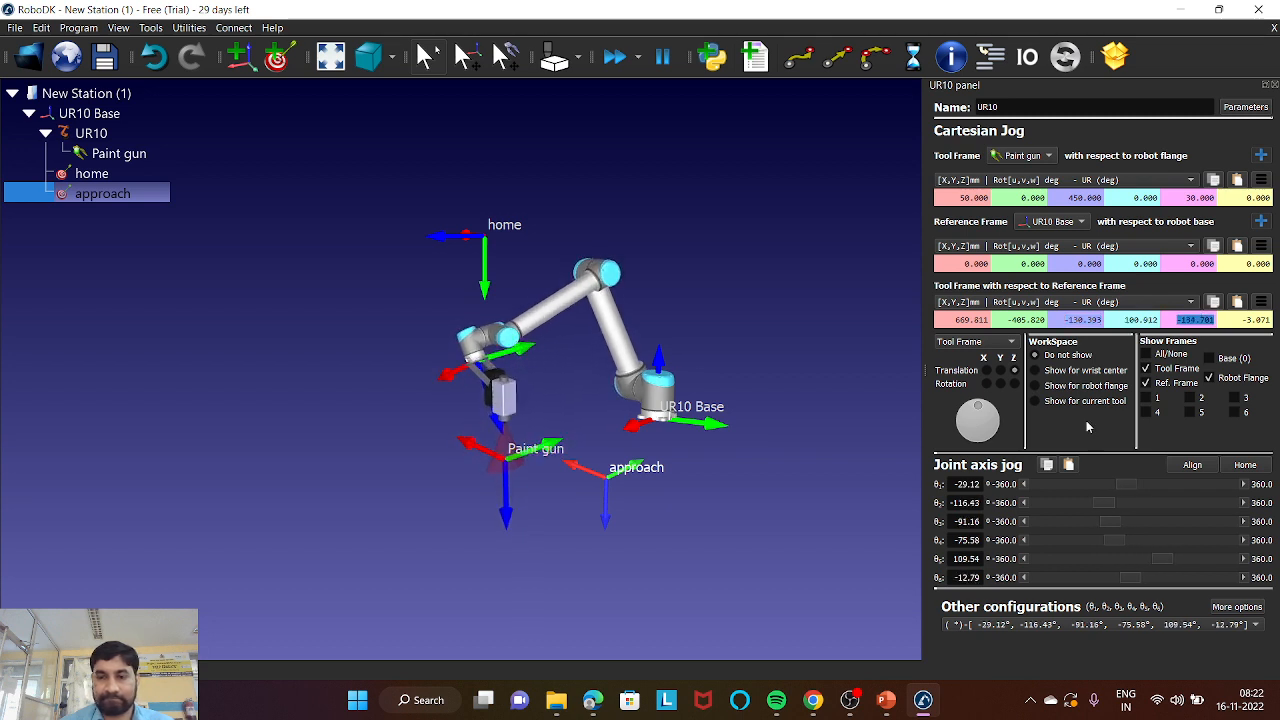
- Jog joint 3 to -123.16 degrees and joint 4 to -49.58 degrees to lower the paint gun and turn it downward
{"action": "scroll", "coordinate": [960, 520], "scroll_direction": "down", "scroll_amount": 10}
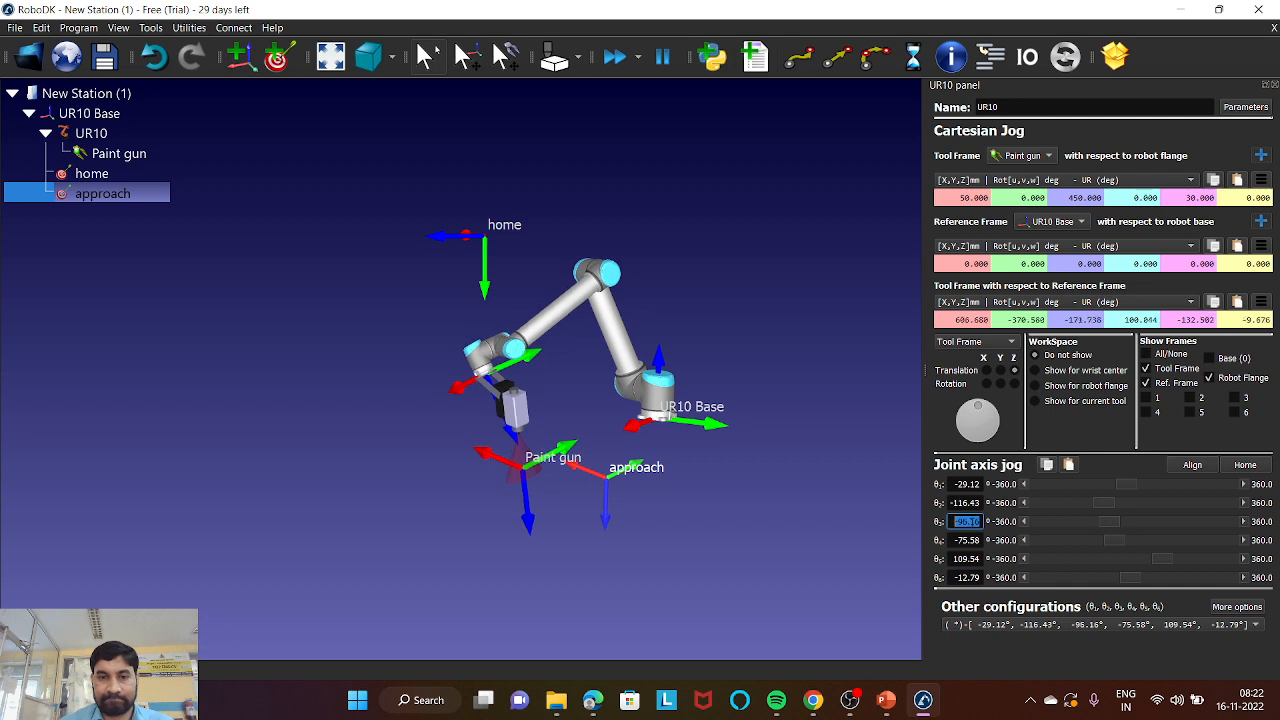
{"action": "scroll", "coordinate": [964, 521], "scroll_direction": "down", "scroll_amount": 20}
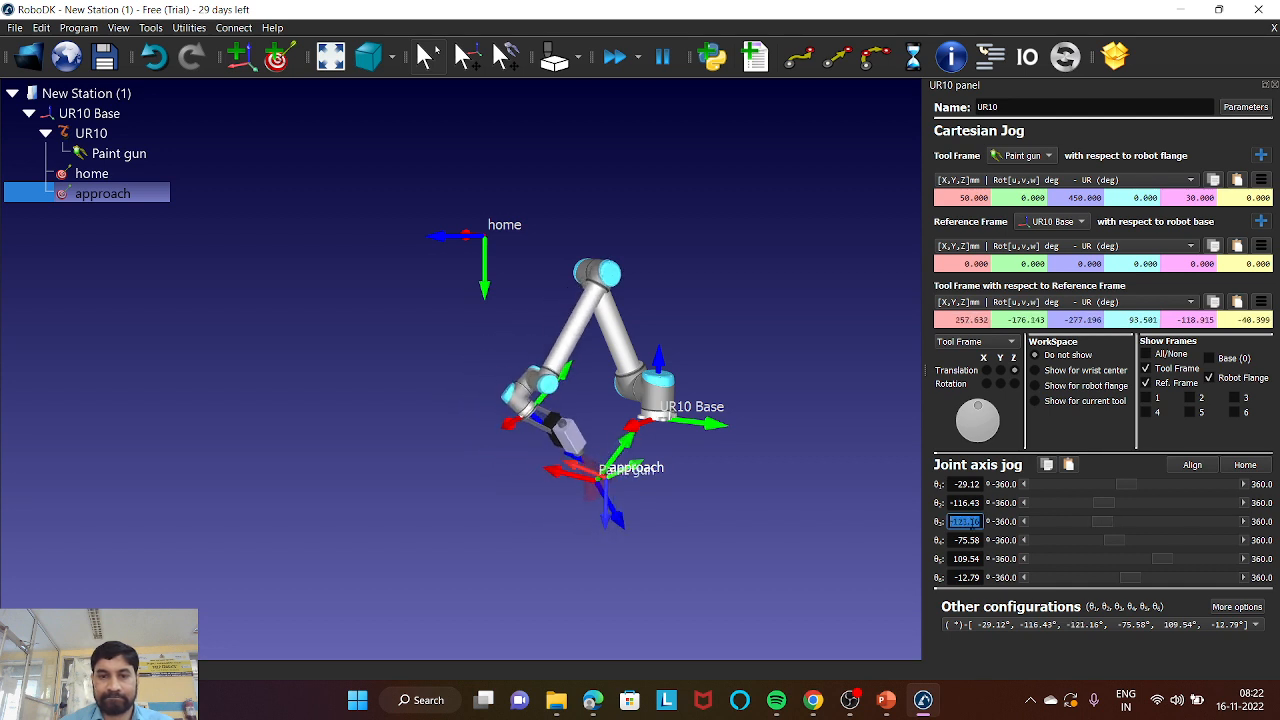
{"action": "scroll", "coordinate": [968, 540], "scroll_direction": "down", "scroll_amount": 4}
{"action": "scroll", "coordinate": [968, 540], "scroll_direction": "up", "scroll_amount": 20}
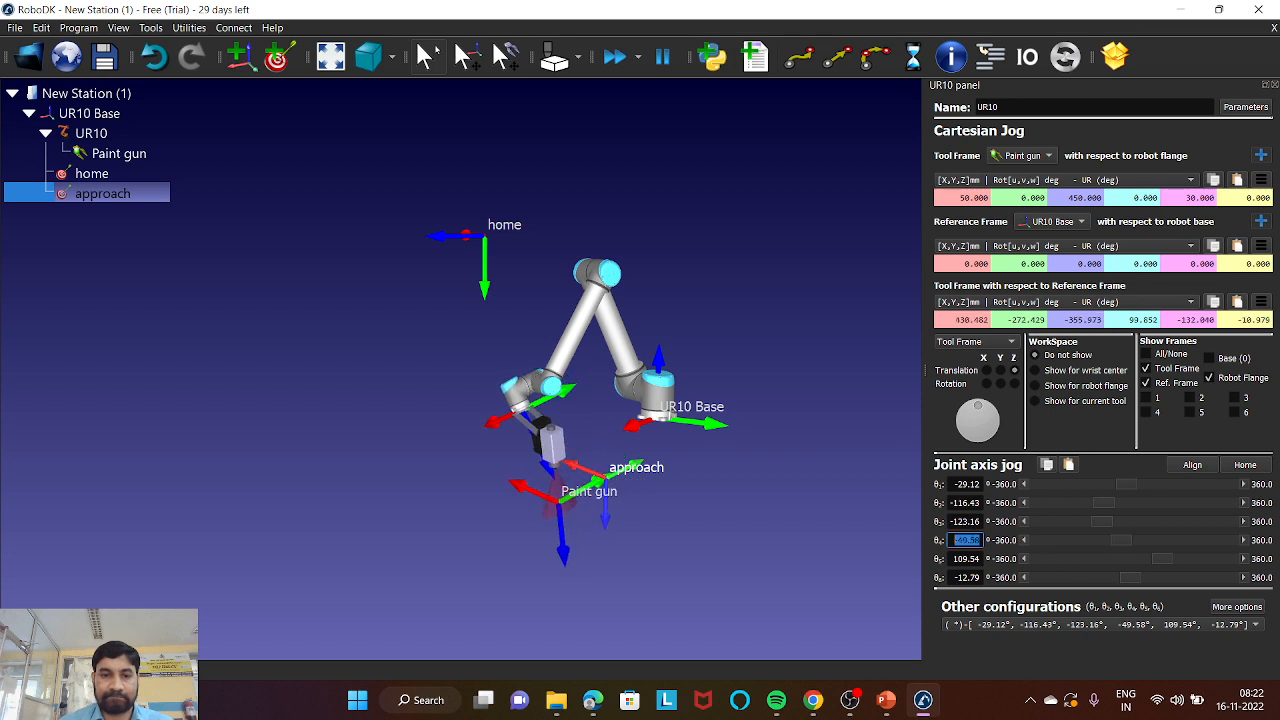
- Fine-tune the arm by jogging joint 1 to -30.12, joint 2 to -104.43, joint 3 to -127.16 and joint 5 to 108.54 degrees
{"action": "scroll", "coordinate": [966, 559], "scroll_direction": "down", "scroll_amount": 1}
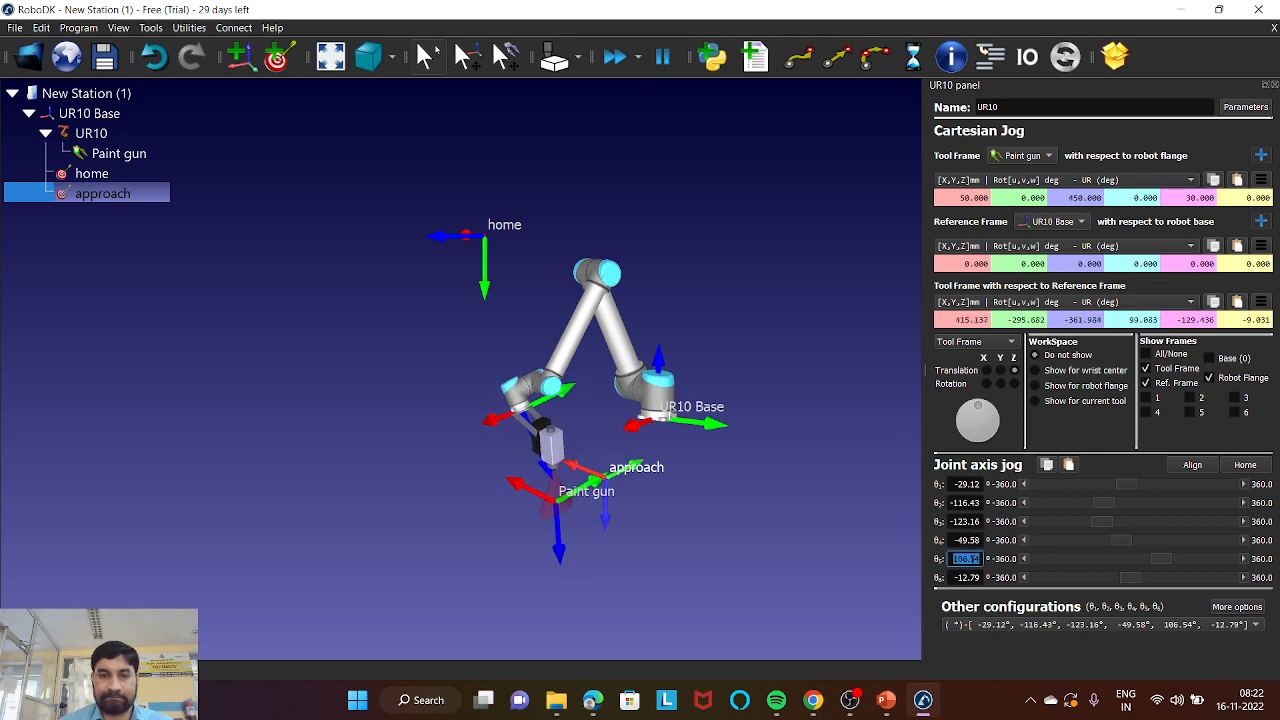
{"action": "scroll", "coordinate": [966, 484], "scroll_direction": "down", "scroll_amount": 1}
{"action": "scroll", "coordinate": [965, 503], "scroll_direction": "up", "scroll_amount": 10}
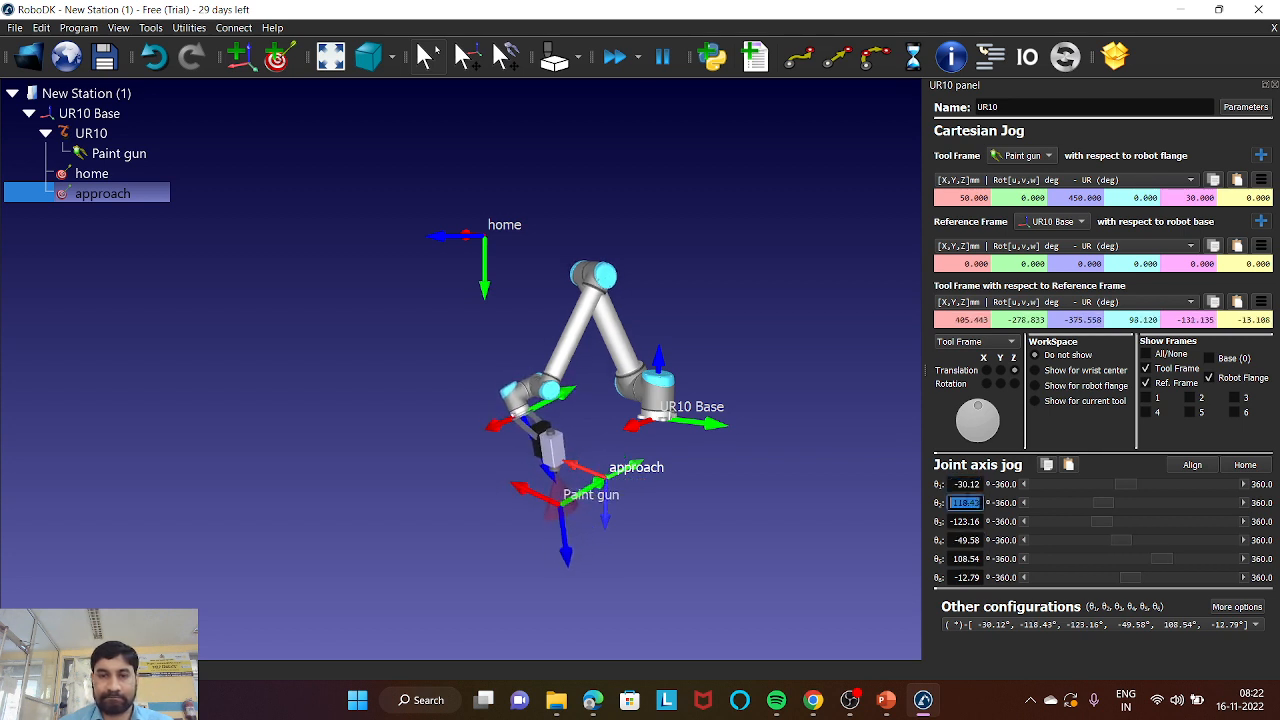
{"action": "scroll", "coordinate": [965, 503], "scroll_direction": "up", "scroll_amount": 2}
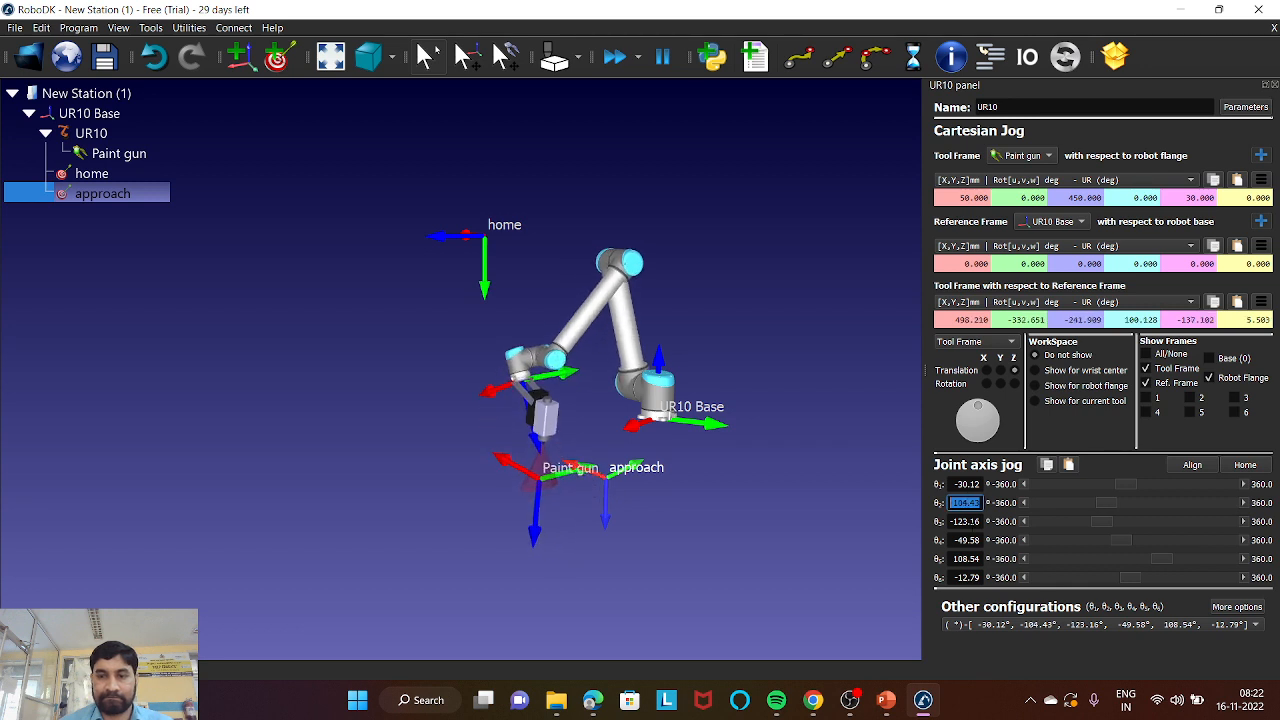
{"action": "scroll", "coordinate": [965, 521], "scroll_direction": "down", "scroll_amount": 4}
{"action": "left_click_drag", "start_coordinate": [673, 518], "coordinate": [595, 522]}
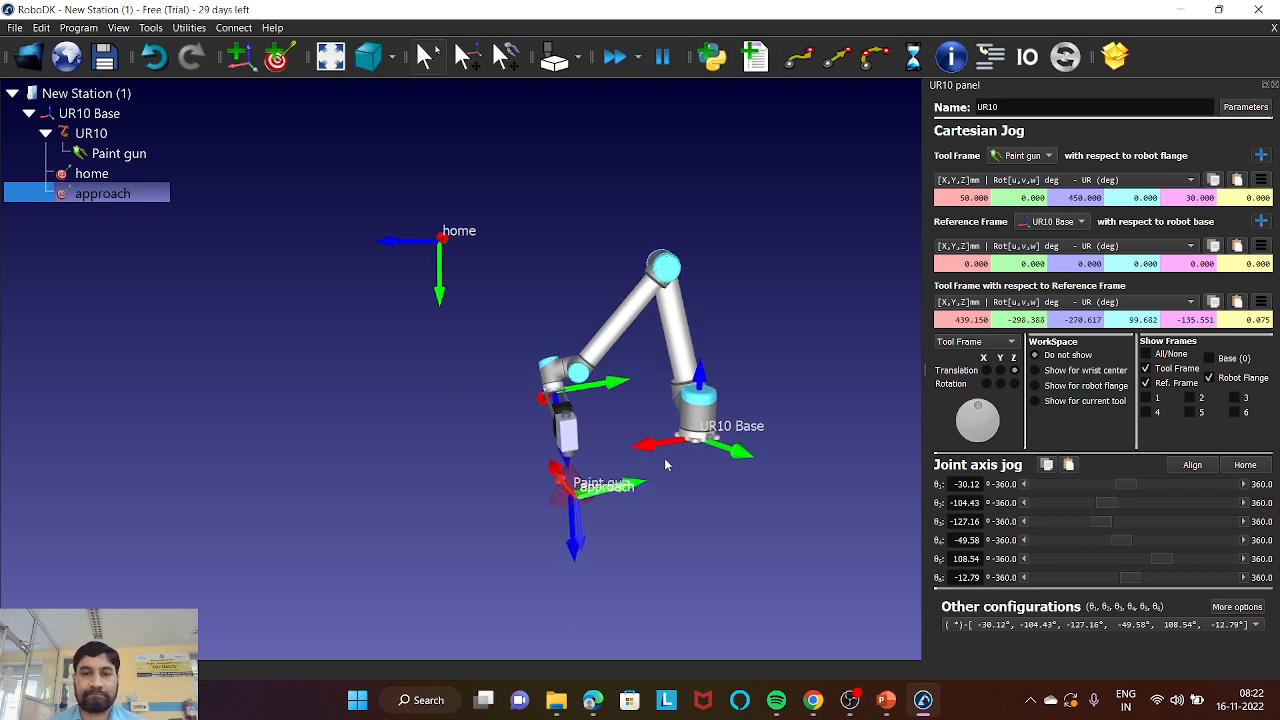
- Jog joint 1 to -31.12 degrees and raise the arm by jogging joint 2 to -81.43 degrees
{"action": "scroll", "coordinate": [965, 484], "scroll_direction": "down", "scroll_amount": 1}
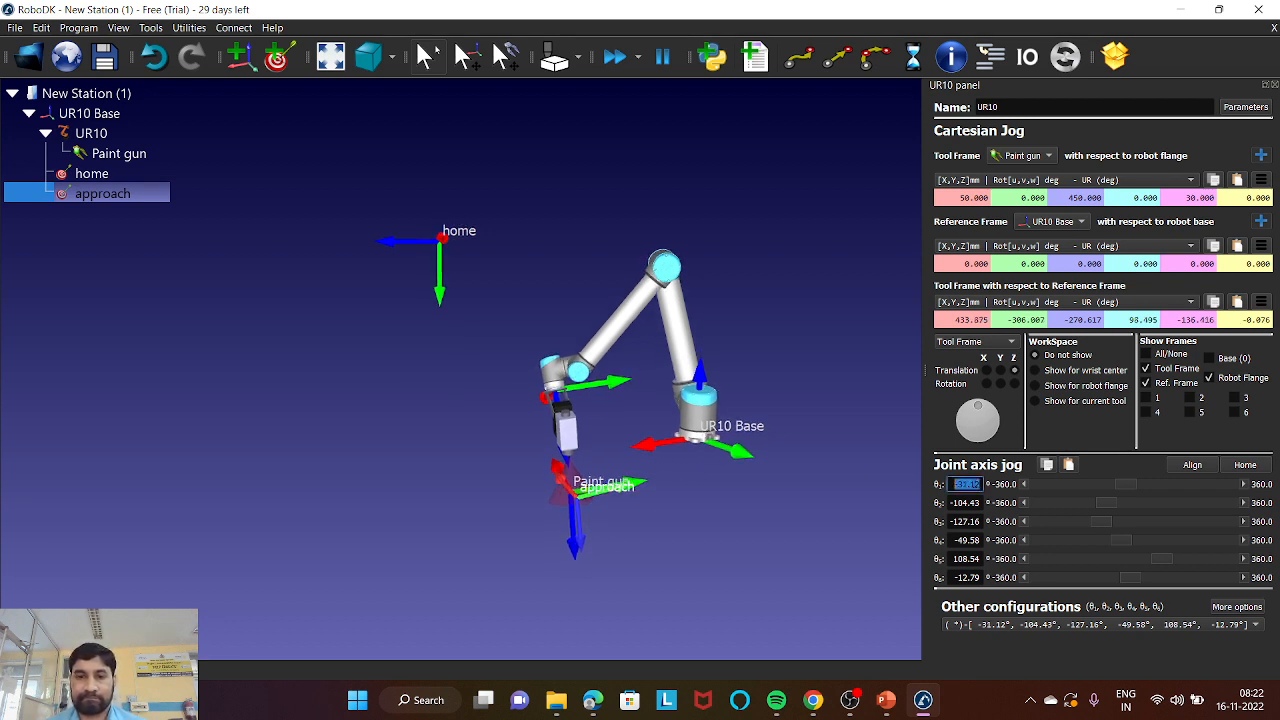
{"action": "scroll", "coordinate": [966, 503], "scroll_direction": "up", "scroll_amount": 13}
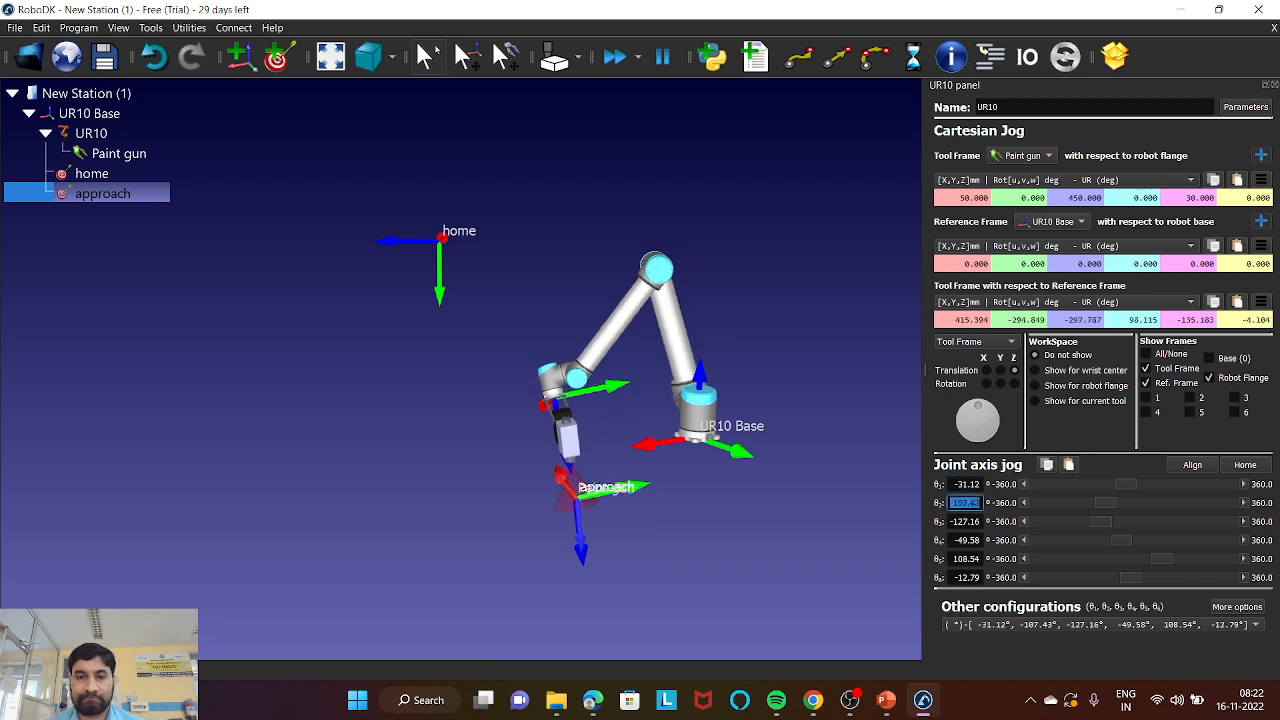
{"action": "scroll", "coordinate": [966, 503], "scroll_direction": "up", "scroll_amount": 8}
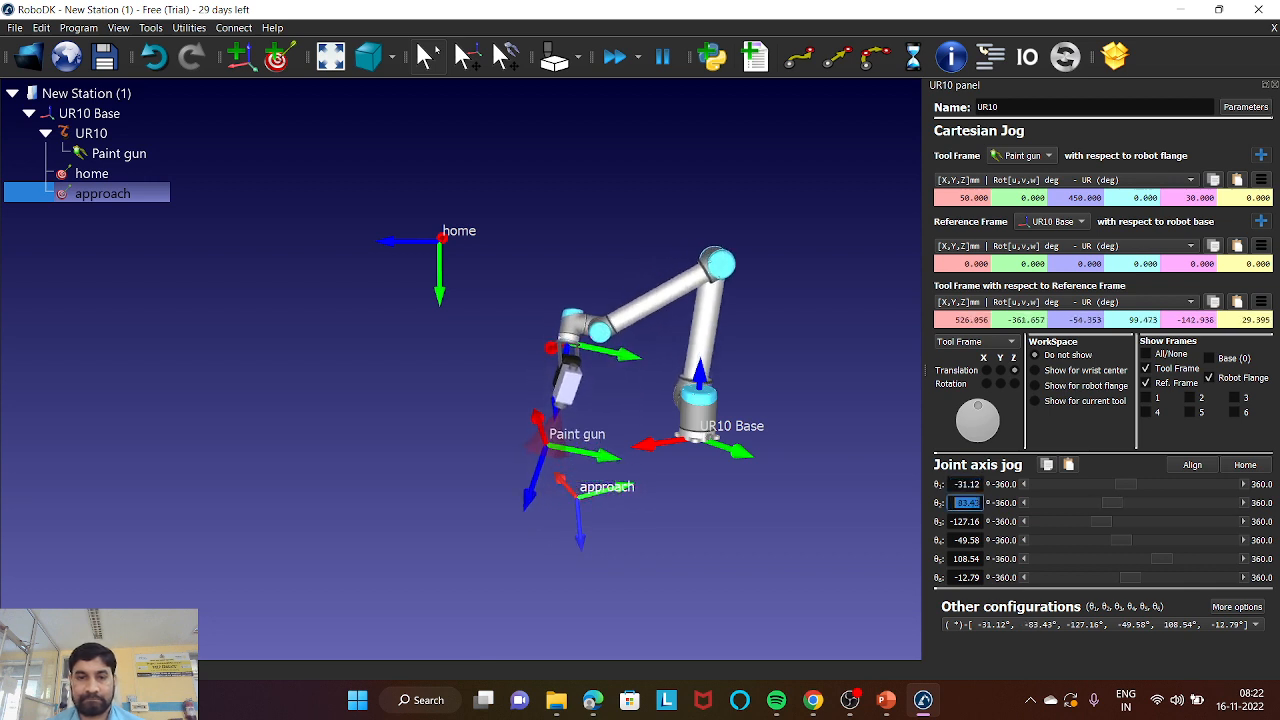
{"action": "scroll", "coordinate": [966, 503], "scroll_direction": "up", "scroll_amount": 2}
- Jog joint 3 to -130.16 degrees and joint 4 to -65.58 degrees so the paint gun points straight down
{"action": "scroll", "coordinate": [966, 521], "scroll_direction": "down", "scroll_amount": 3}
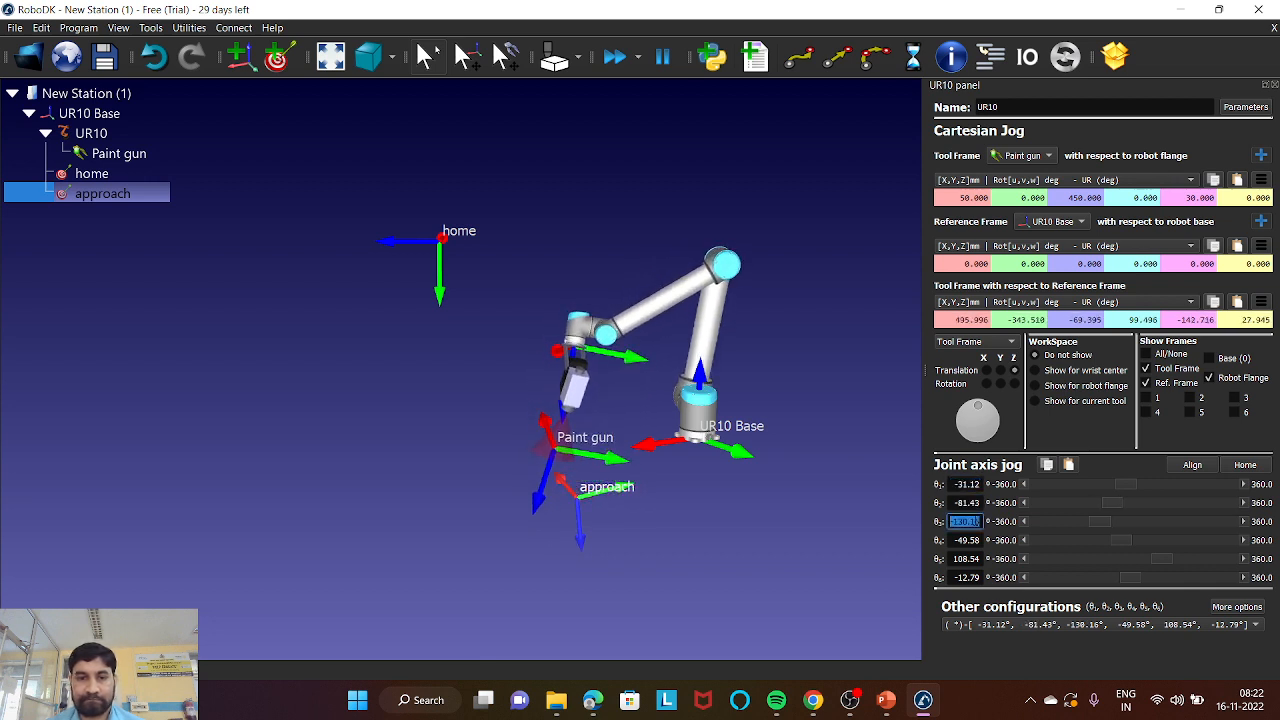
{"action": "scroll", "coordinate": [966, 540], "scroll_direction": "down", "scroll_amount": 12}
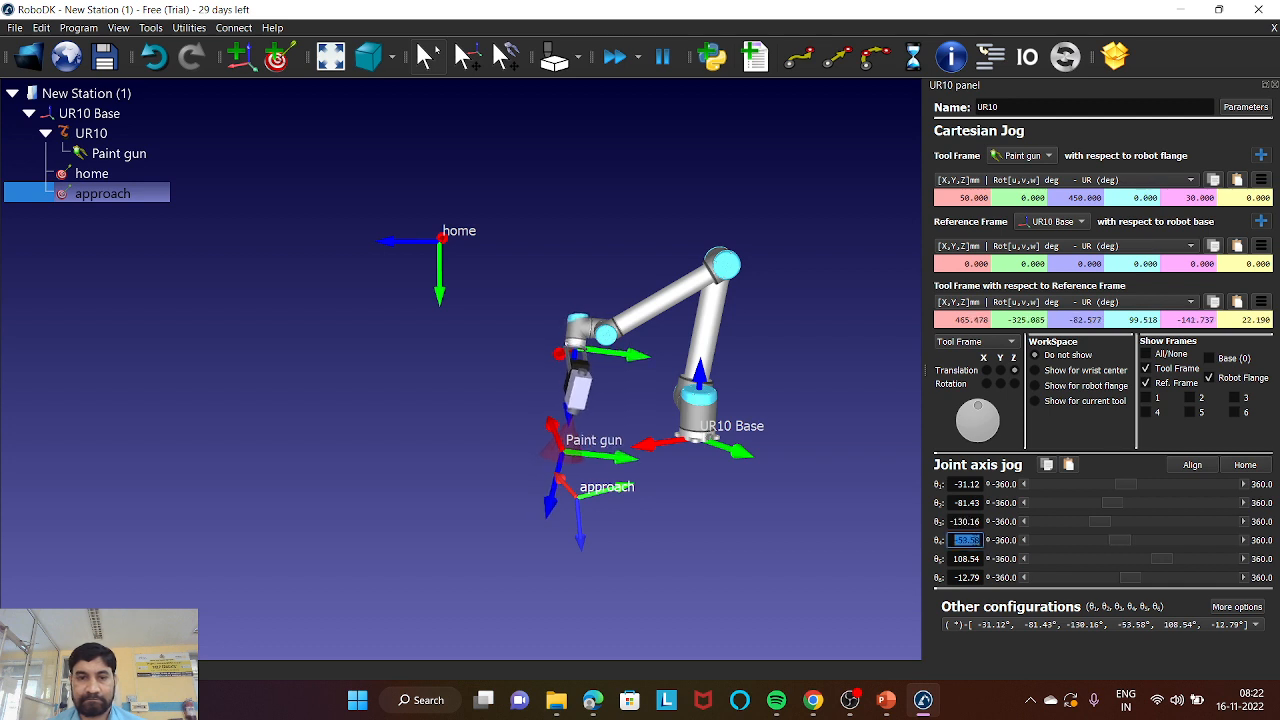
{"action": "scroll", "coordinate": [966, 540], "scroll_direction": "down", "scroll_amount": 4}
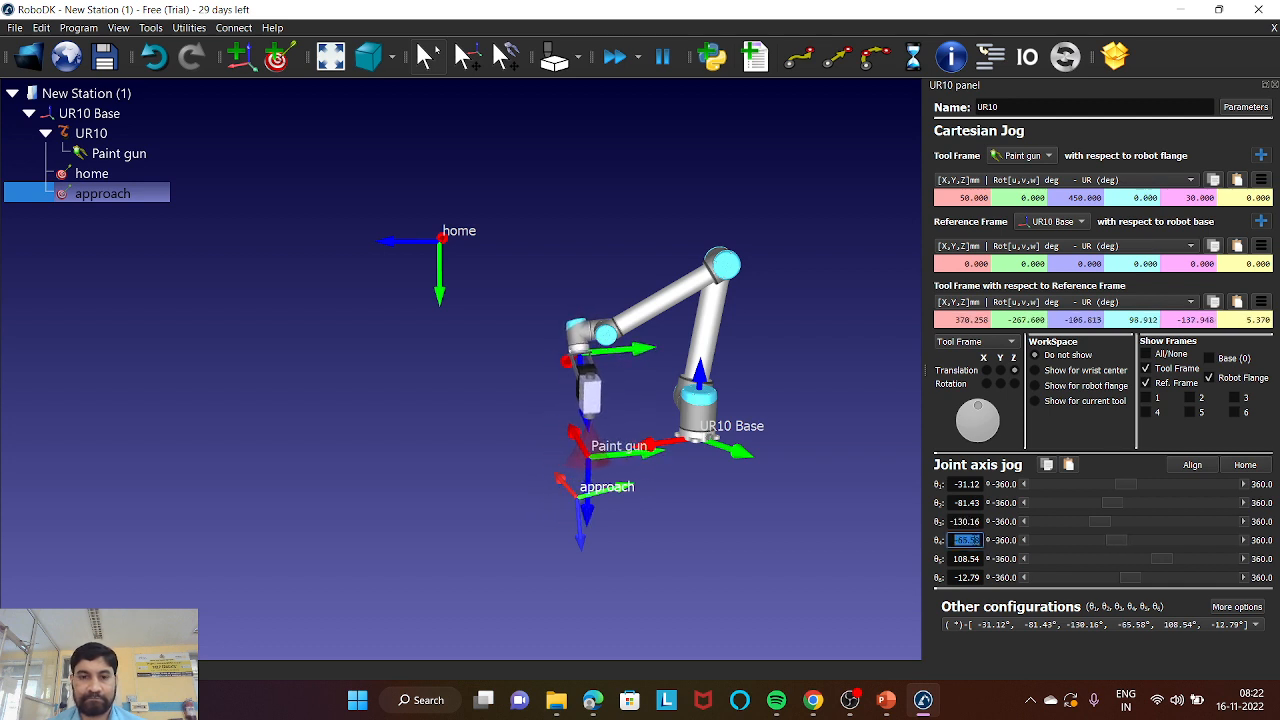
- Check the paint gun's position against the approach target and jog it to X 390.258 mm with respect to the UR10 Base frame
{"action": "mouse_move", "coordinate": [783, 521]}
{"action": "left_mouse_down"}
{"action": "mouse_move", "coordinate": [888, 517]}
{"action": "mouse_move", "coordinate": [789, 515]}
{"action": "left_mouse_up"}
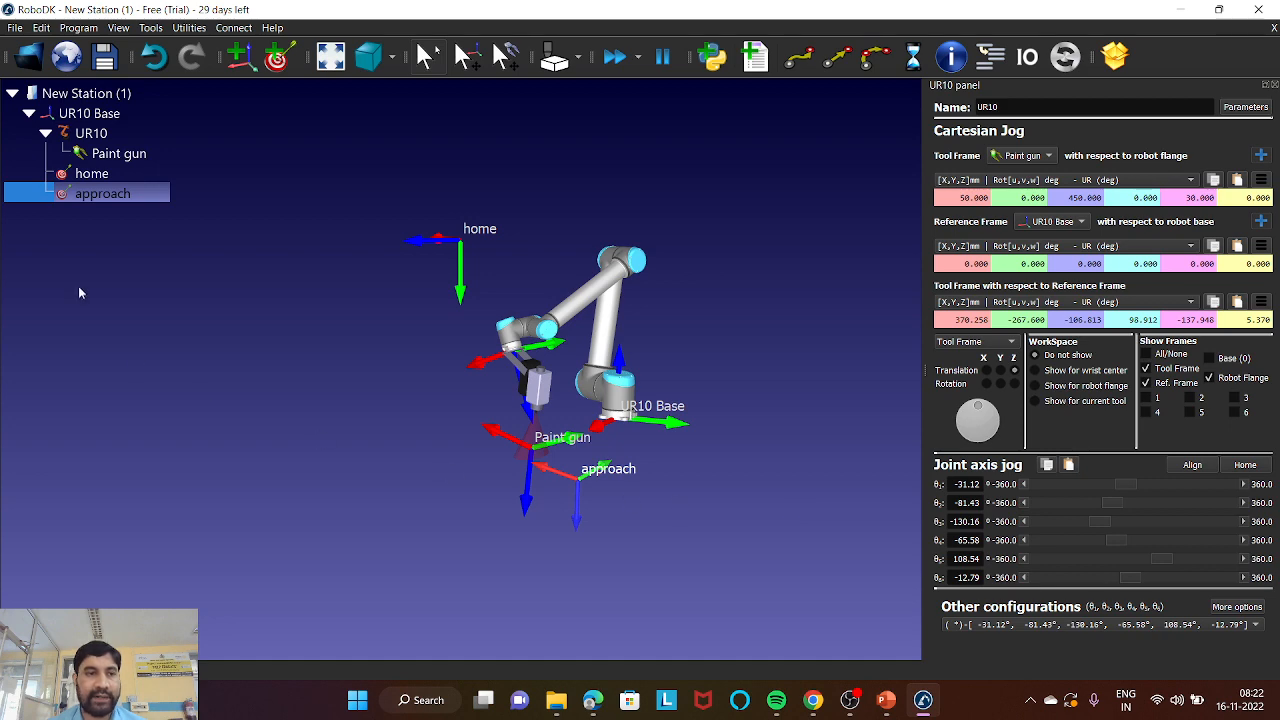
{"action": "scroll", "coordinate": [557, 348], "scroll_direction": "up", "scroll_amount": 5}
{"action": "scroll", "coordinate": [560, 352], "scroll_direction": "down", "scroll_amount": 3}
{"action": "left_click_drag", "start_coordinate": [575, 388], "coordinate": [872, 367]}
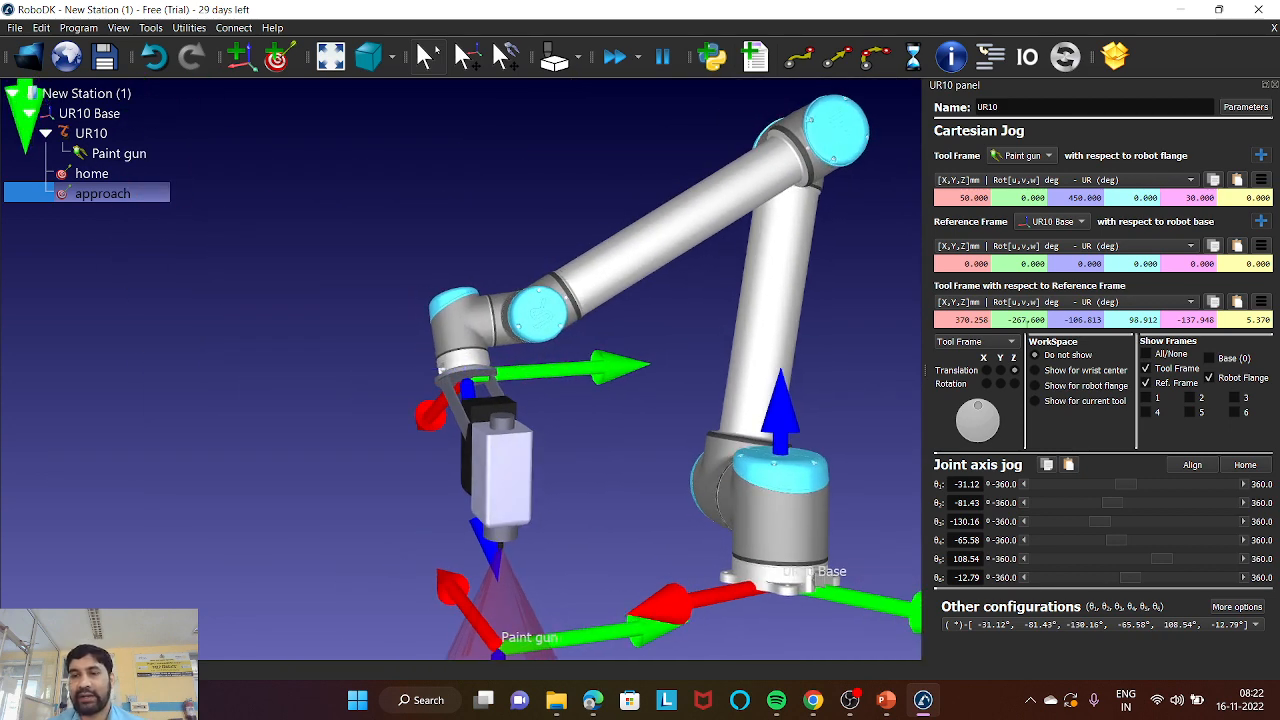
{"action": "scroll", "coordinate": [590, 325], "scroll_direction": "down", "scroll_amount": 8}
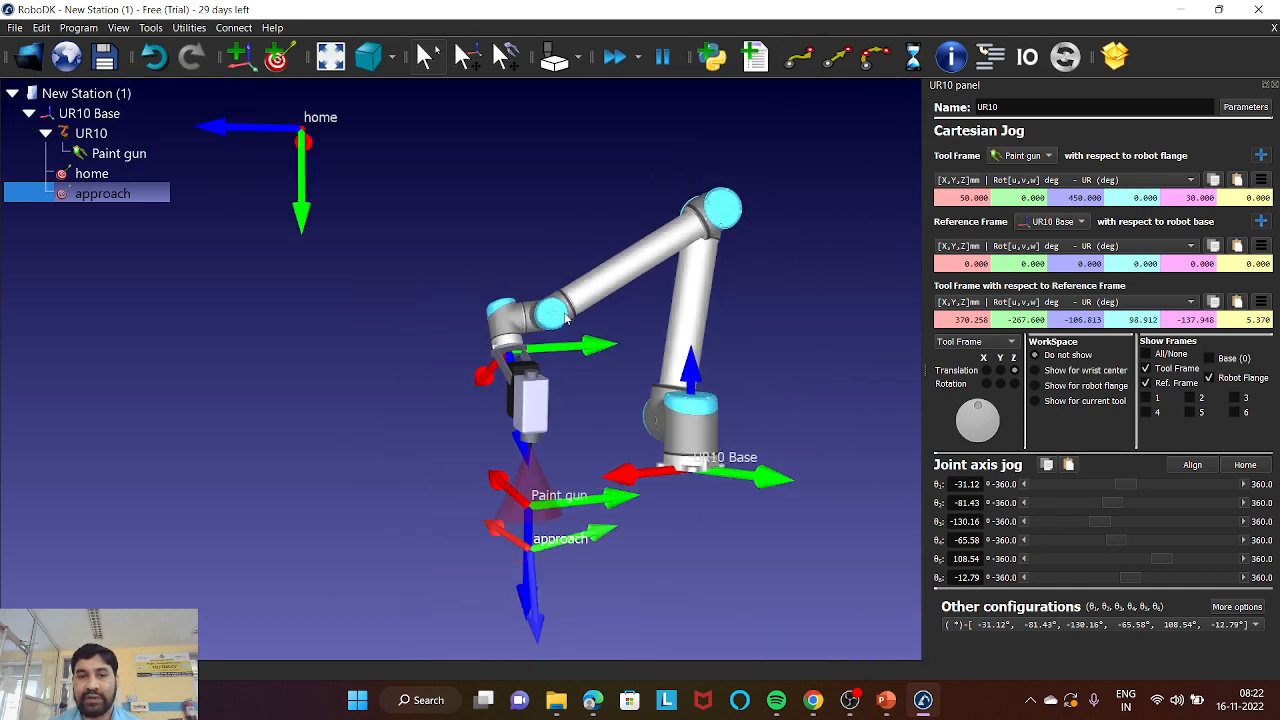
{"action": "scroll", "coordinate": [580, 322], "scroll_direction": "up", "scroll_amount": 1}
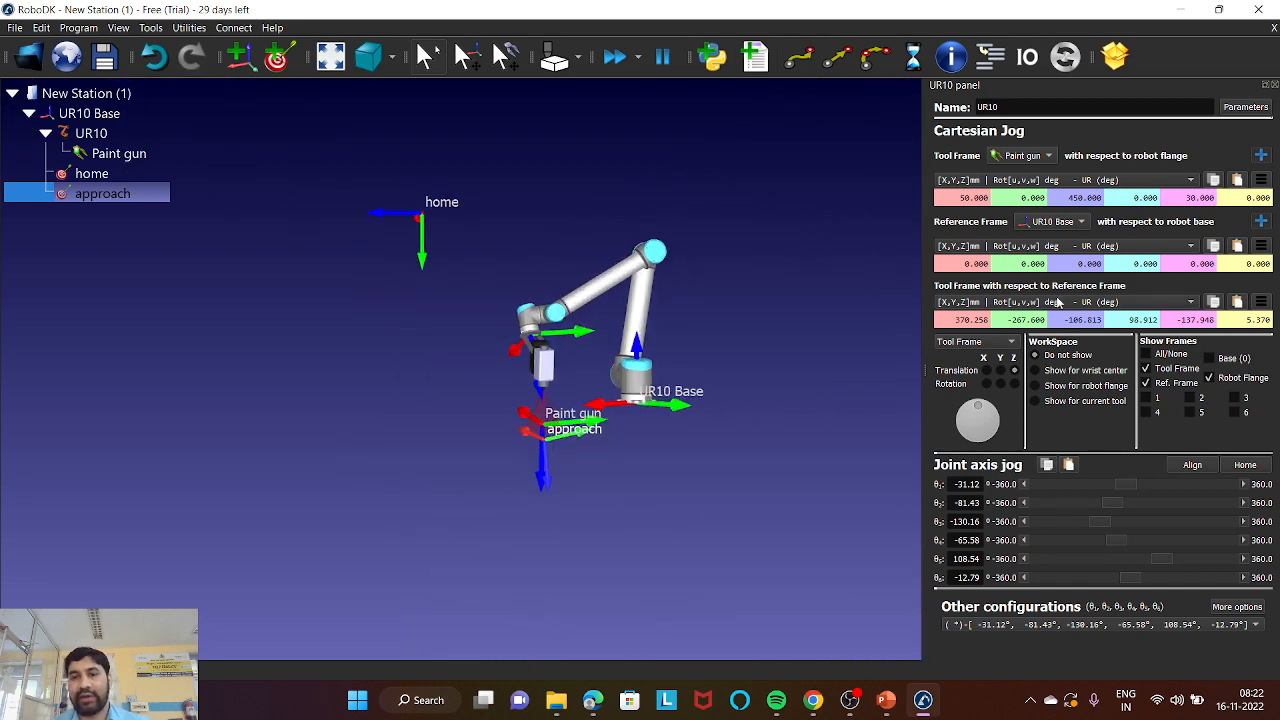
{"action": "scroll", "coordinate": [975, 320], "scroll_direction": "up", "scroll_amount": 2}
{"action": "scroll", "coordinate": [560, 428], "scroll_direction": "up", "scroll_amount": 1}
{"action": "scroll", "coordinate": [558, 436], "scroll_direction": "down", "scroll_amount": 3}
{"action": "right_click_drag", "start_coordinate": [552, 450], "coordinate": [663, 442]}
{"action": "scroll", "coordinate": [517, 411], "scroll_direction": "up", "scroll_amount": 3}
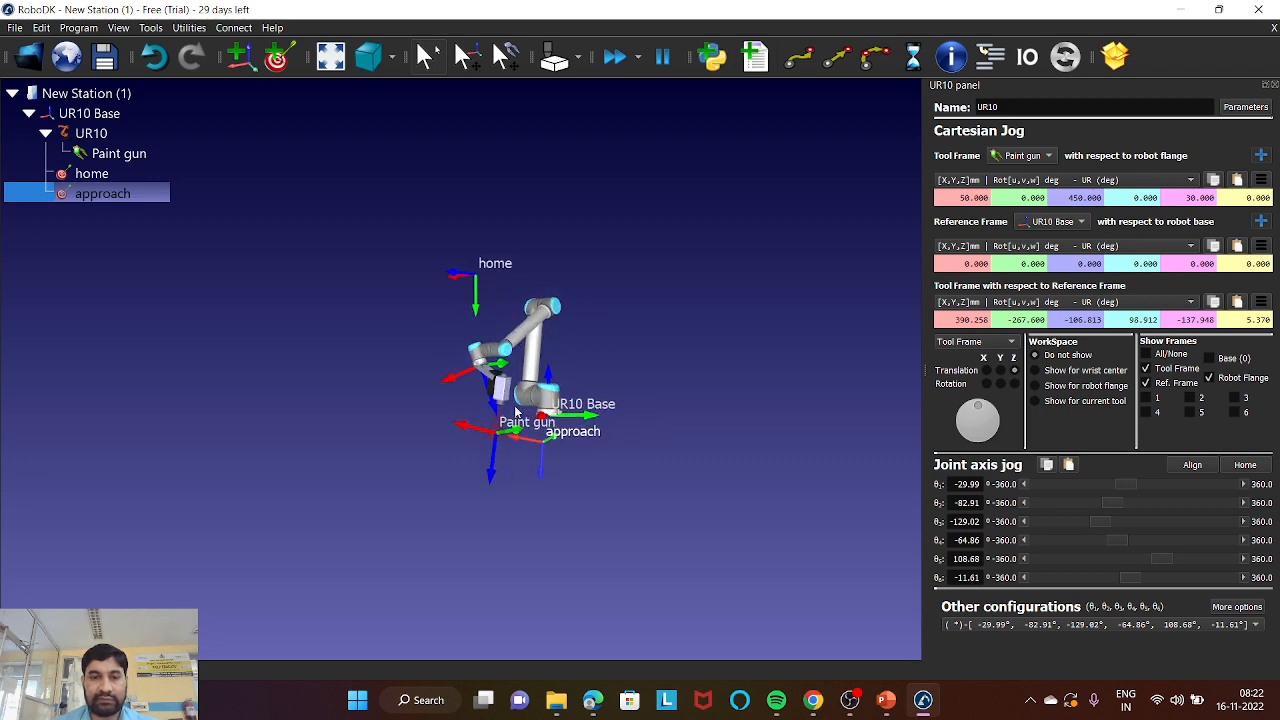
- Add a target at the paint gun's current position above the approach target and rename it retract
{"action": "scroll", "coordinate": [517, 411], "scroll_direction": "up", "scroll_amount": 2}
{"action": "right_click_drag", "start_coordinate": [543, 448], "coordinate": [423, 472]}
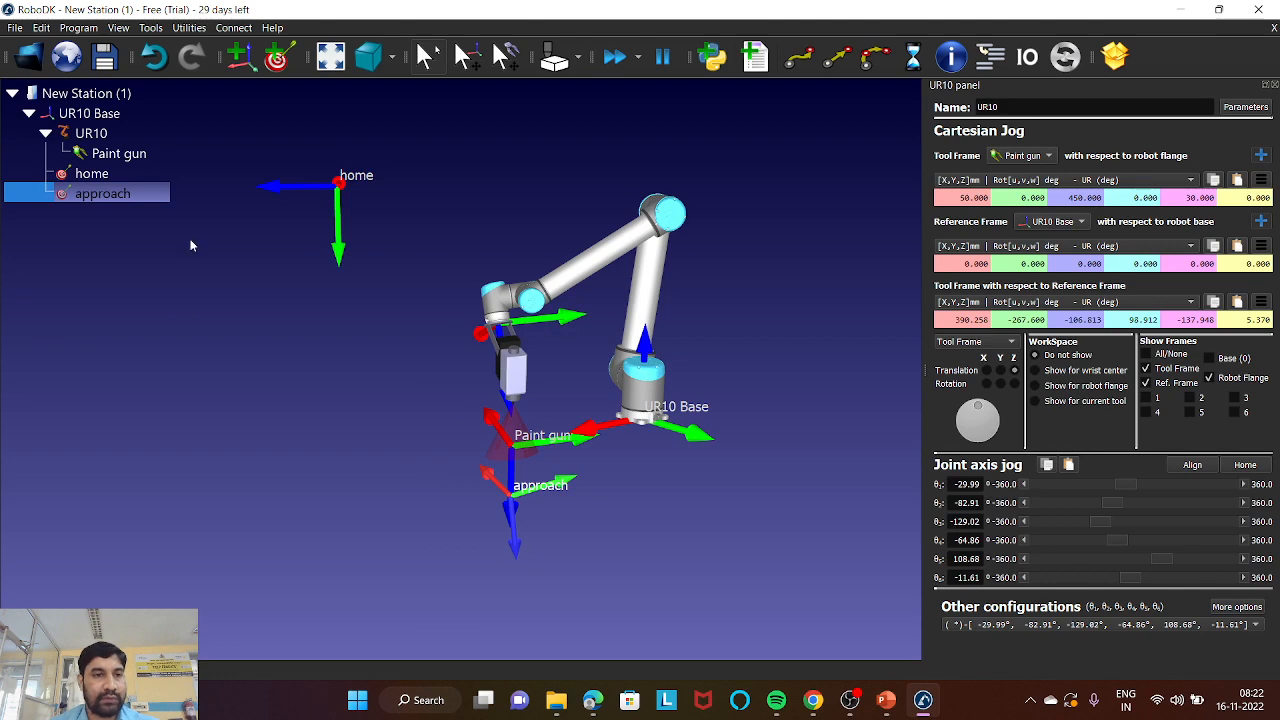
{"action": "left_click", "coordinate": [278, 60]}
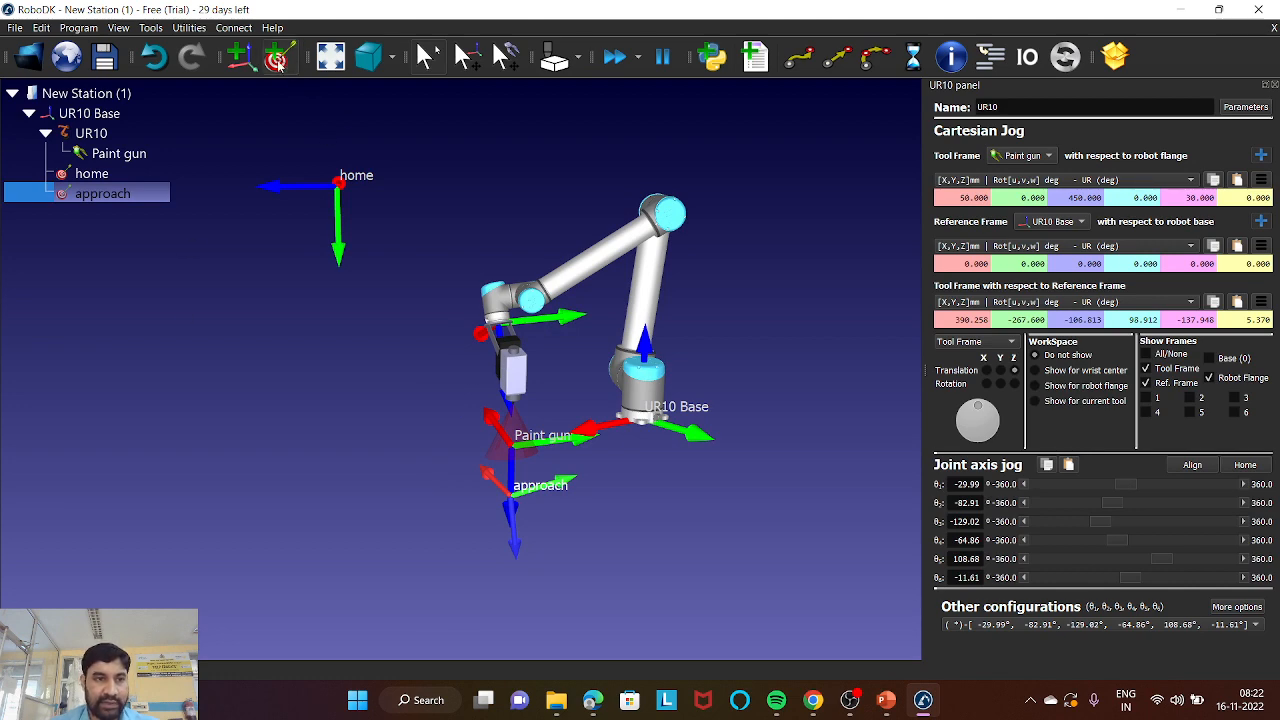
{"action": "right_click", "coordinate": [136, 218]}
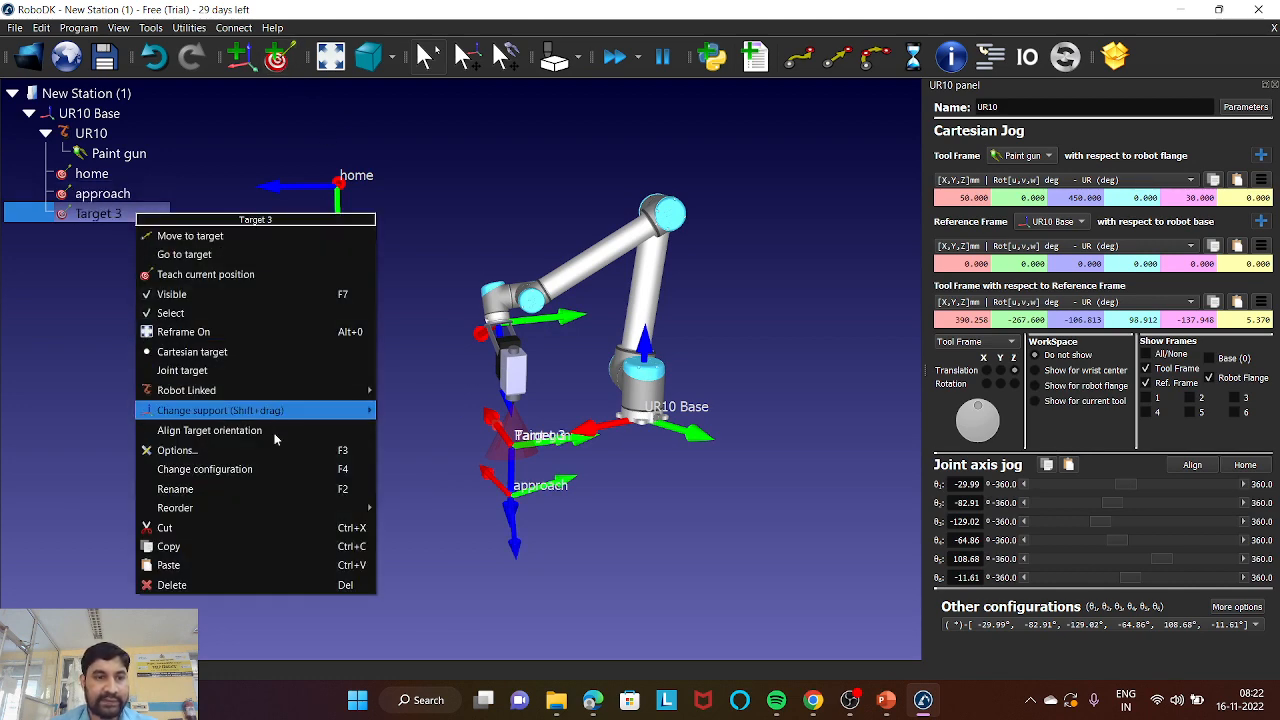
{"action": "mouse_move", "coordinate": [278, 505]}
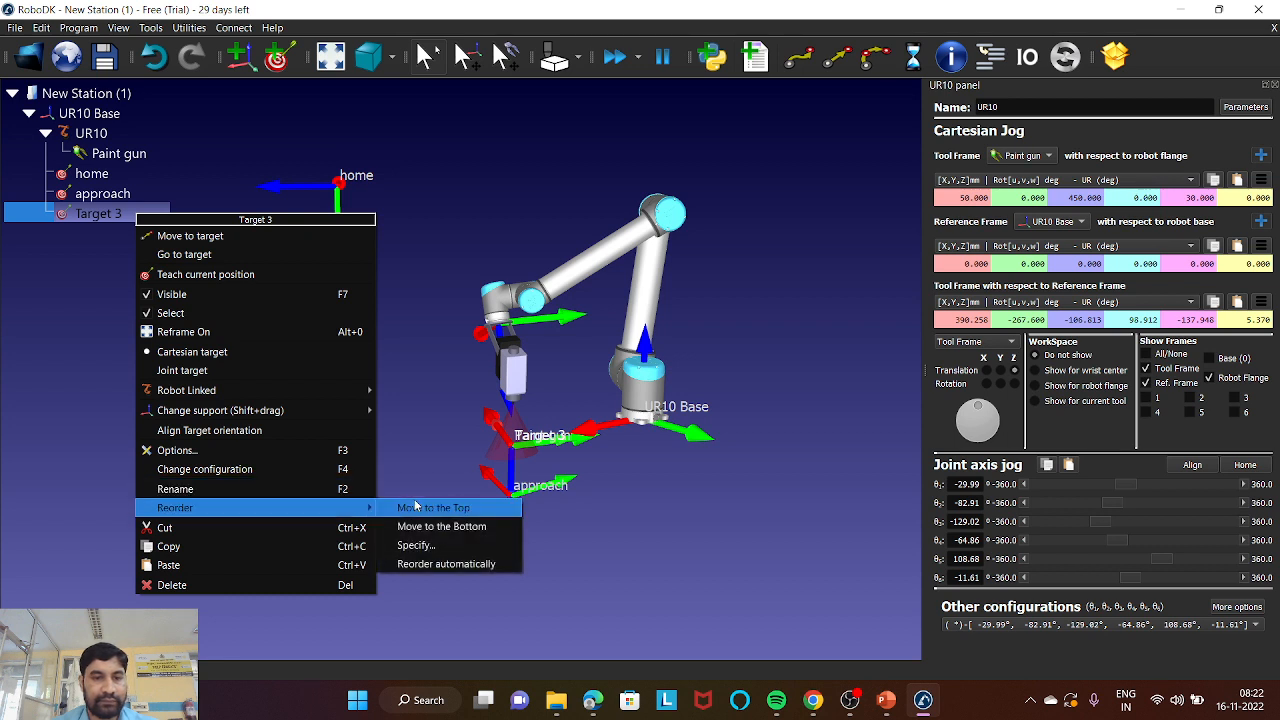
{"action": "left_click", "coordinate": [343, 489]}
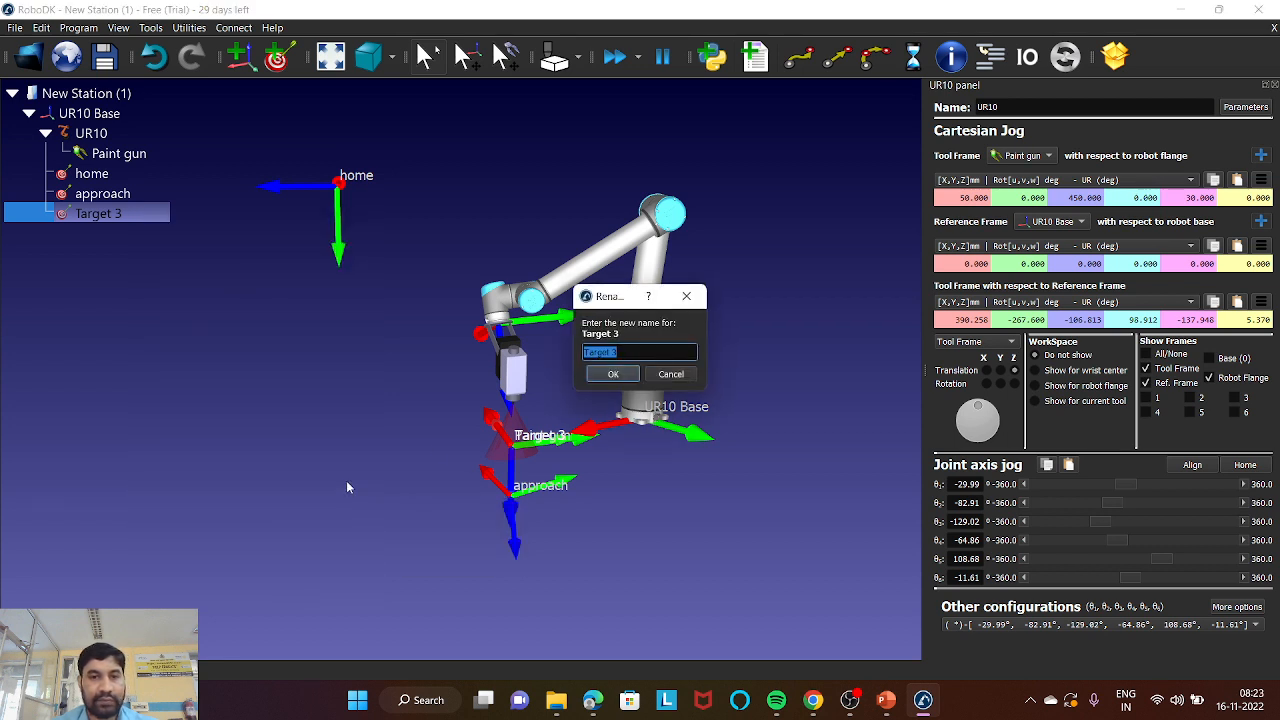
{"action": "type", "text": "retract"}
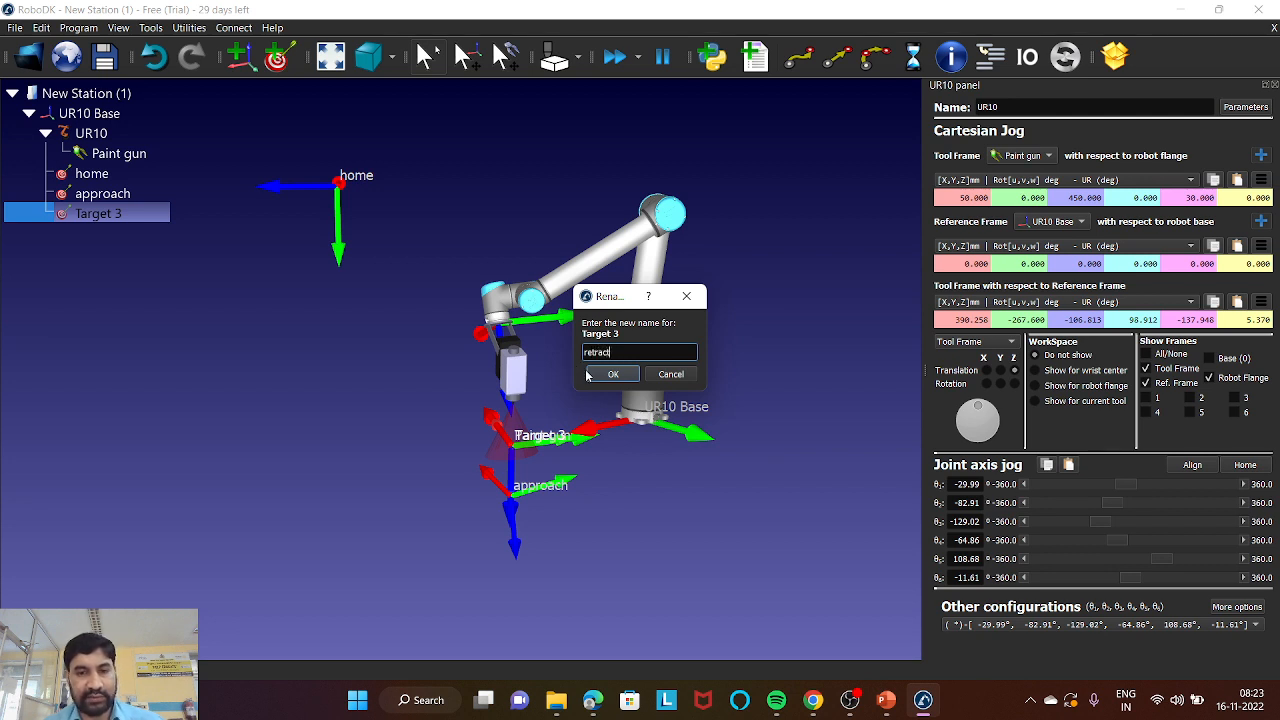
{"action": "left_click", "coordinate": [618, 380]}
- Jog the paint gun away from the retract target to Y -677.600 mm with respect to the UR10 Base frame
{"action": "scroll", "coordinate": [491, 403], "scroll_direction": "down", "scroll_amount": 4}
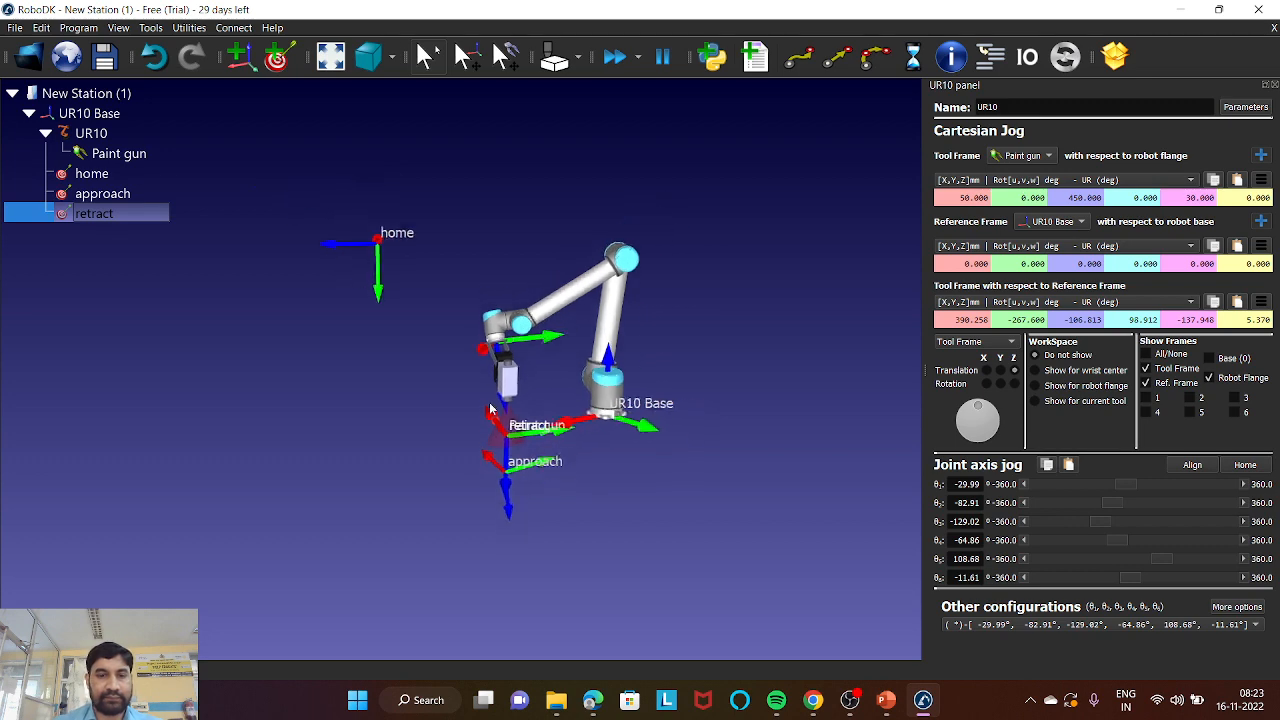
{"action": "right_click_drag", "start_coordinate": [491, 403], "coordinate": [518, 382]}
{"action": "scroll", "coordinate": [517, 381], "scroll_direction": "up", "scroll_amount": 5}
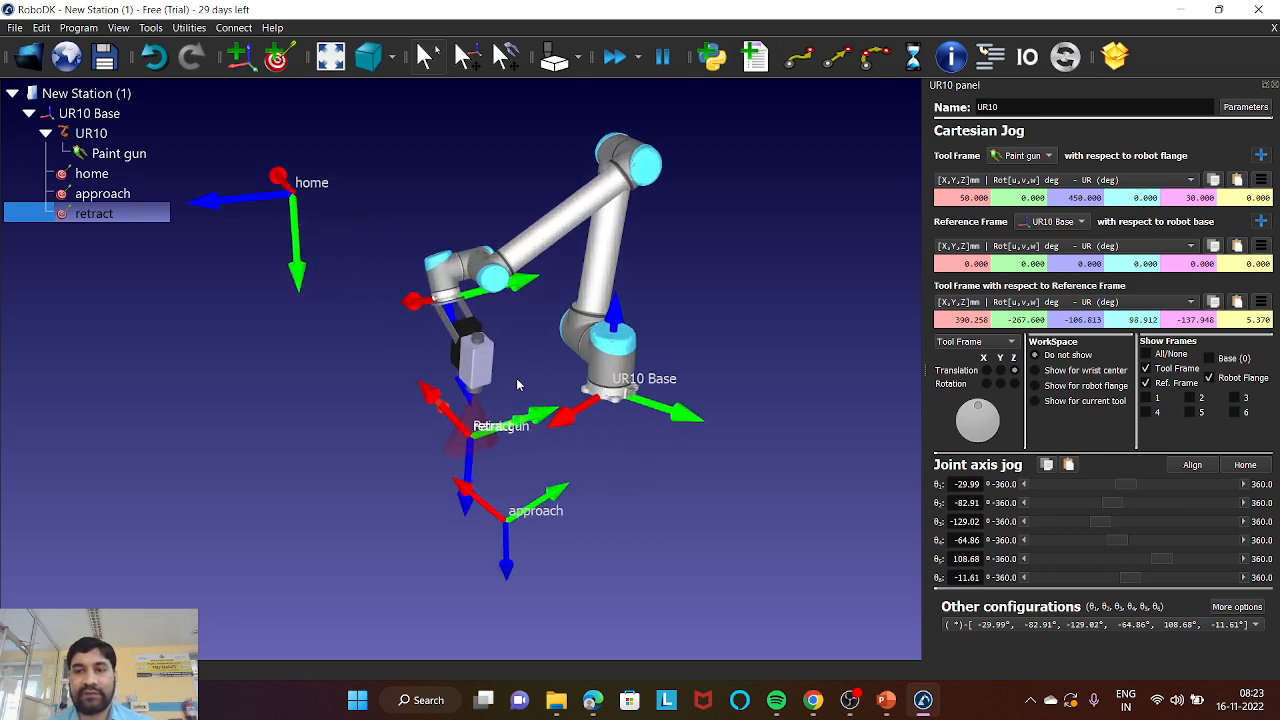
{"action": "right_click_drag", "start_coordinate": [577, 430], "coordinate": [760, 378]}
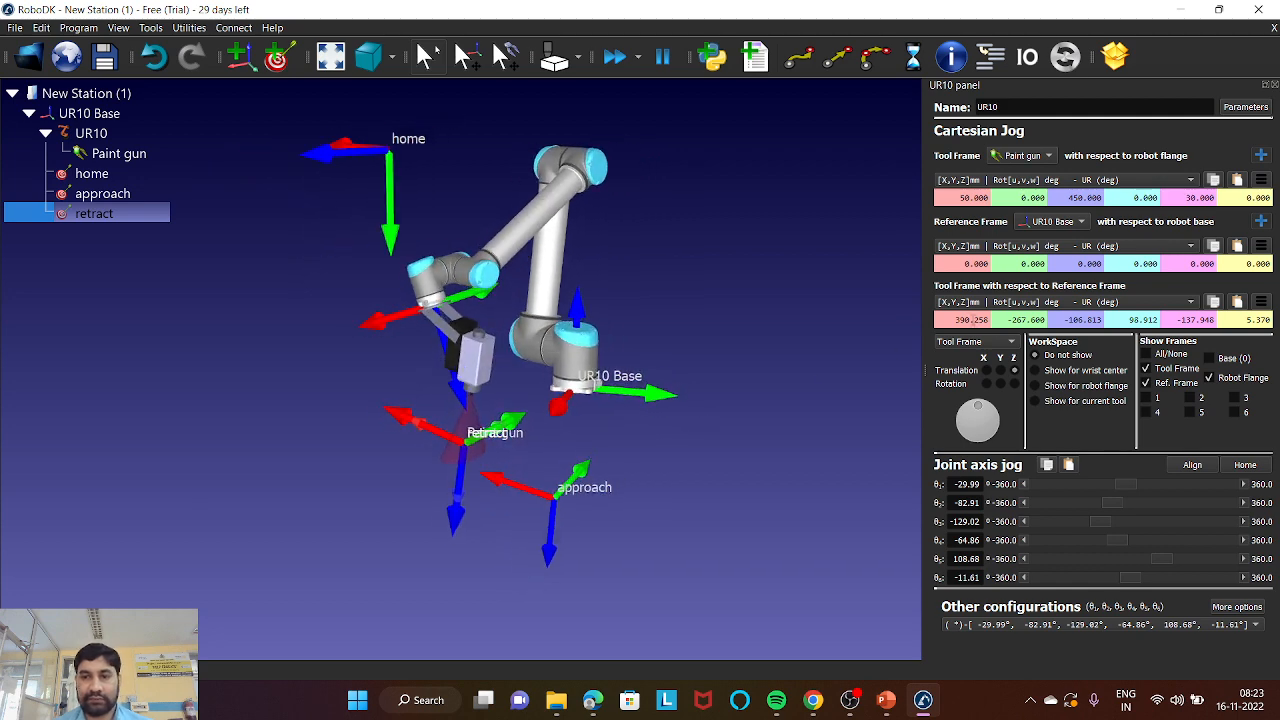
{"action": "scroll", "coordinate": [971, 321], "scroll_direction": "down", "scroll_amount": 2}
{"action": "scroll", "coordinate": [971, 321], "scroll_direction": "up", "scroll_amount": 2}
{"action": "left_click", "coordinate": [1017, 321]}
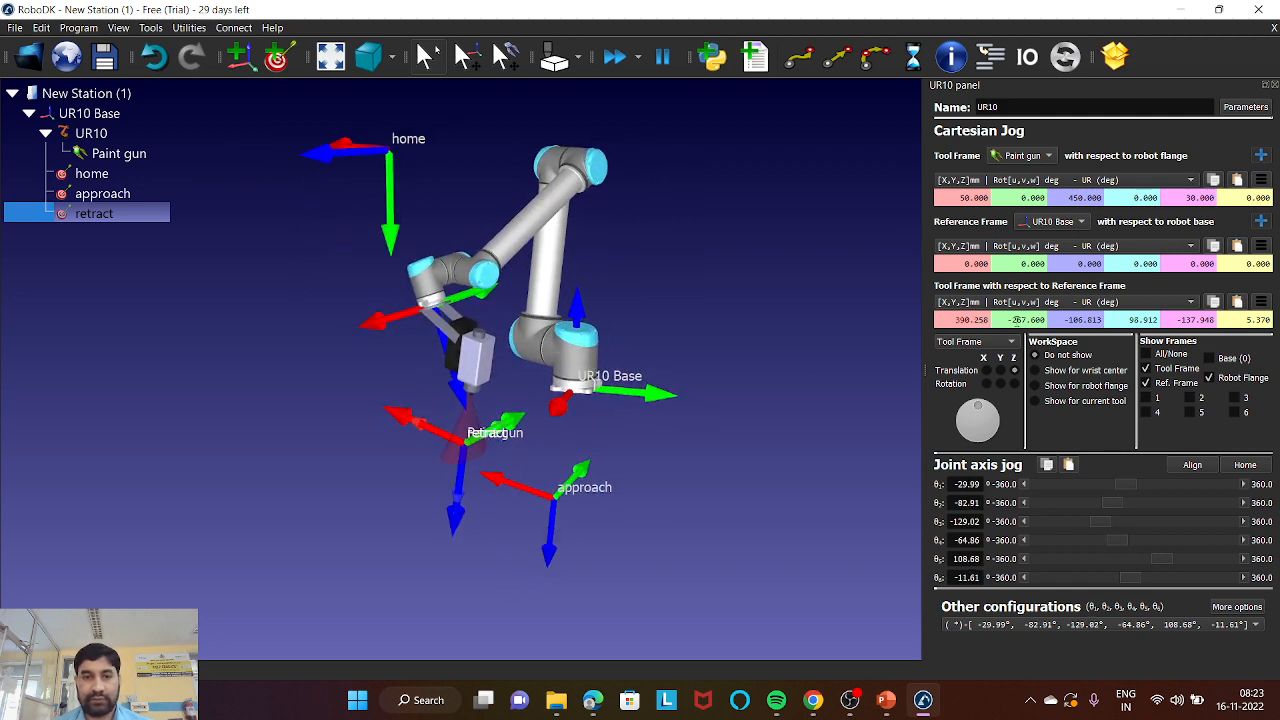
{"action": "scroll", "coordinate": [1017, 321], "scroll_direction": "down", "scroll_amount": 4}
{"action": "scroll", "coordinate": [1017, 321], "scroll_direction": "down", "scroll_amount": 20}
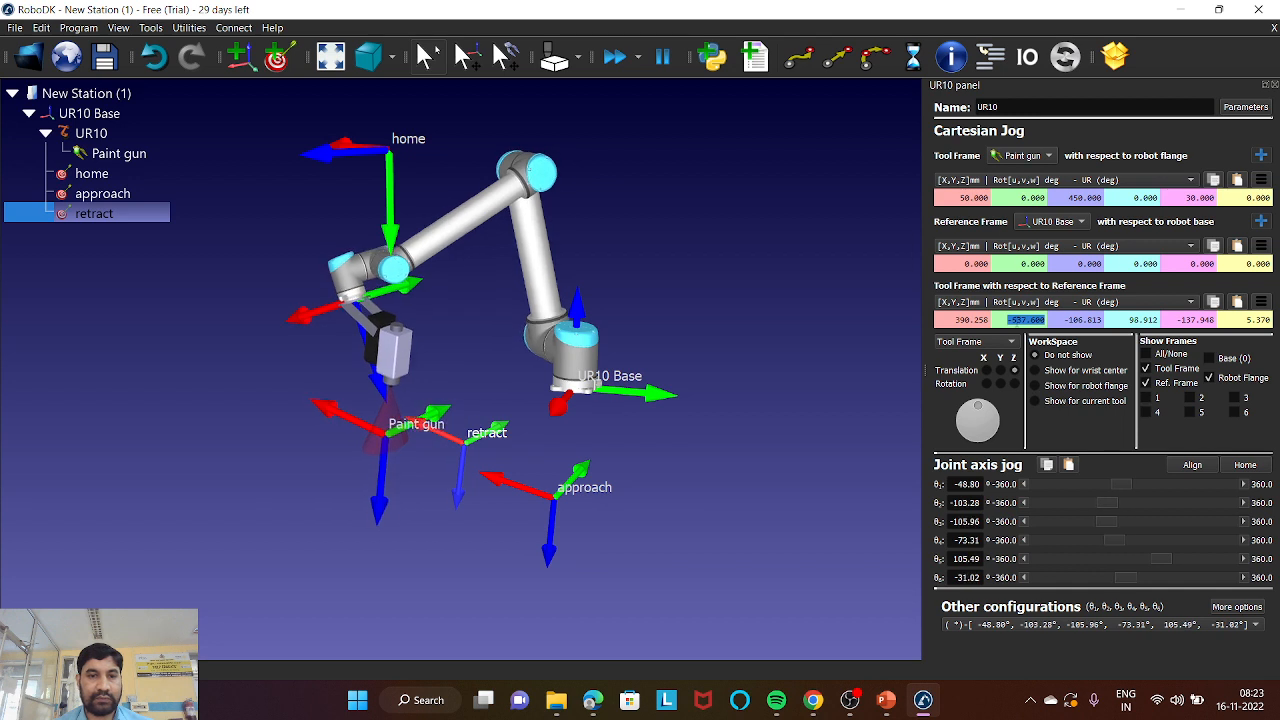
{"action": "scroll", "coordinate": [1017, 321], "scroll_direction": "down", "scroll_amount": 3}
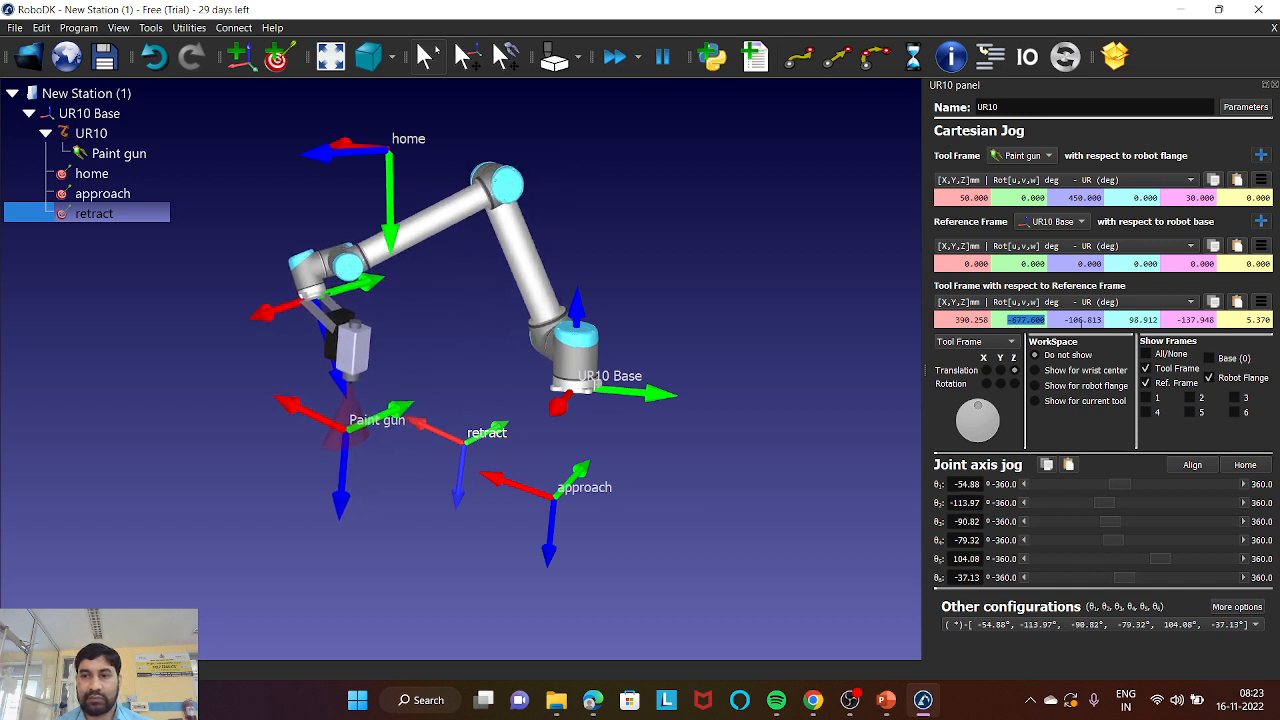
- Lower the paint gun to Z -236.813 mm with respect to the UR10 Base frame
{"action": "left_click", "coordinate": [1083, 320]}
{"action": "scroll", "coordinate": [1083, 320], "scroll_direction": "down", "scroll_amount": 3}
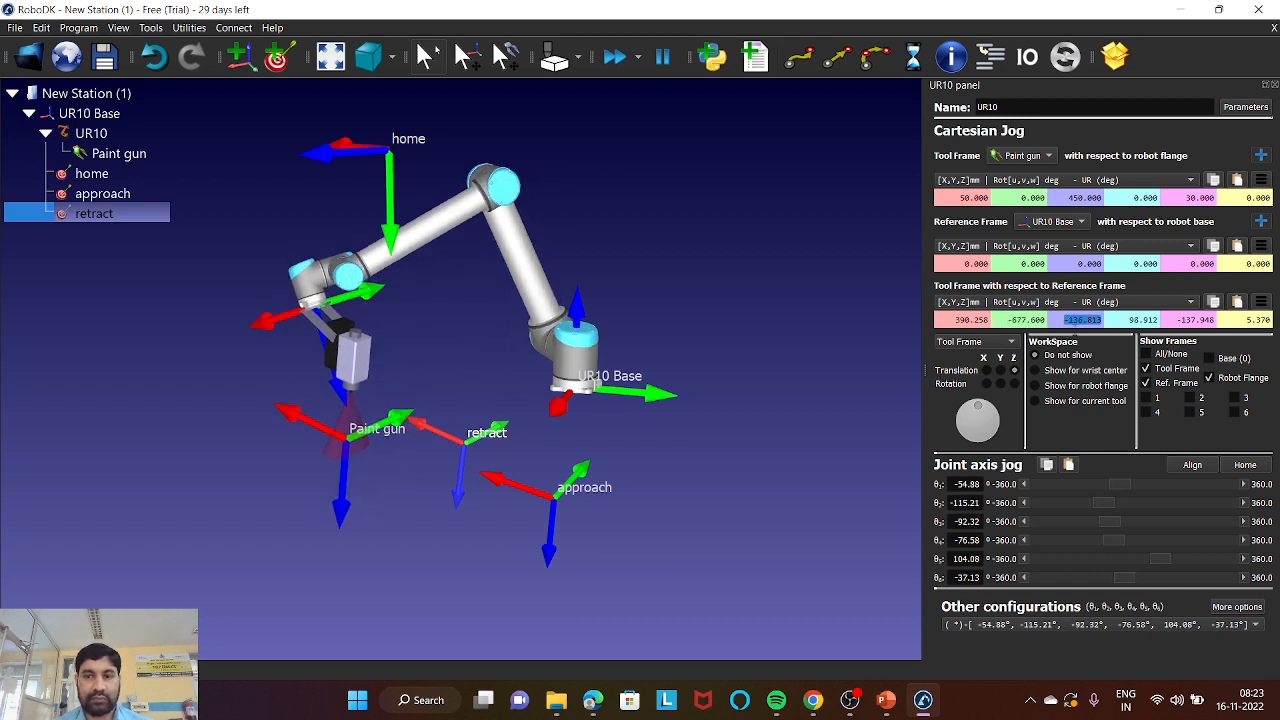
{"action": "scroll", "coordinate": [1082, 321], "scroll_direction": "down", "scroll_amount": 2}
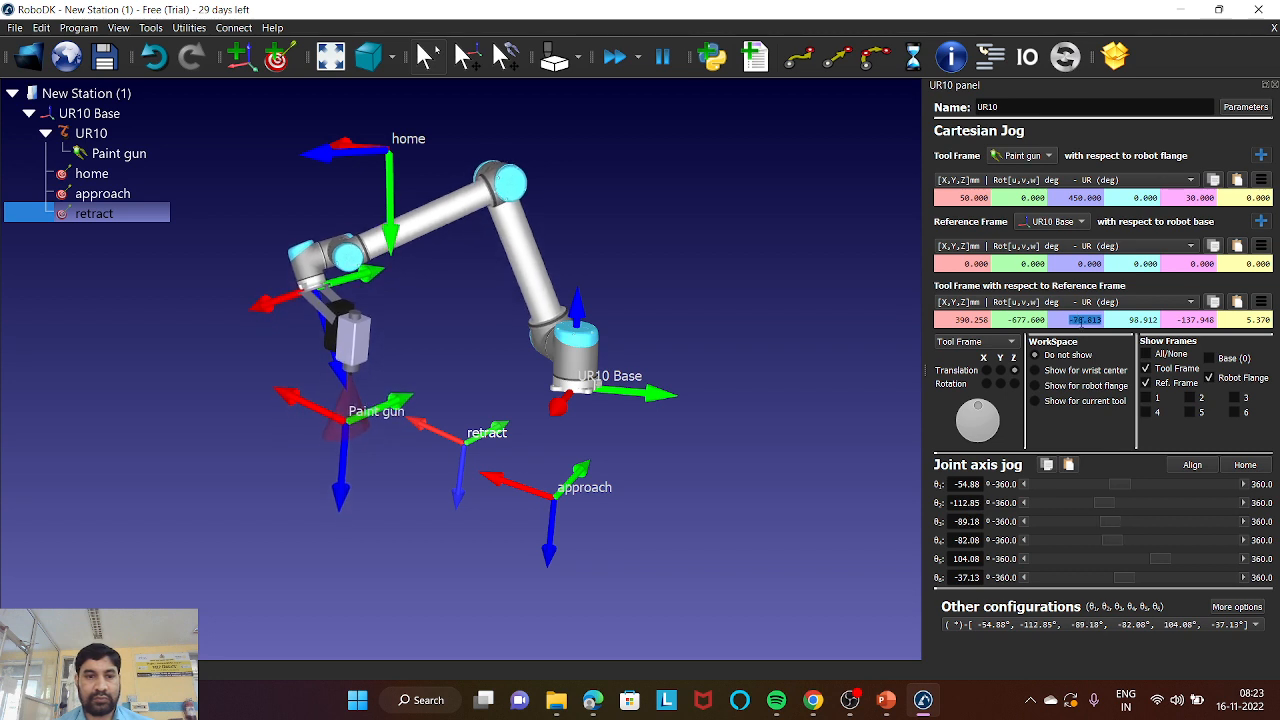
{"action": "scroll", "coordinate": [1082, 321], "scroll_direction": "down", "scroll_amount": 8}
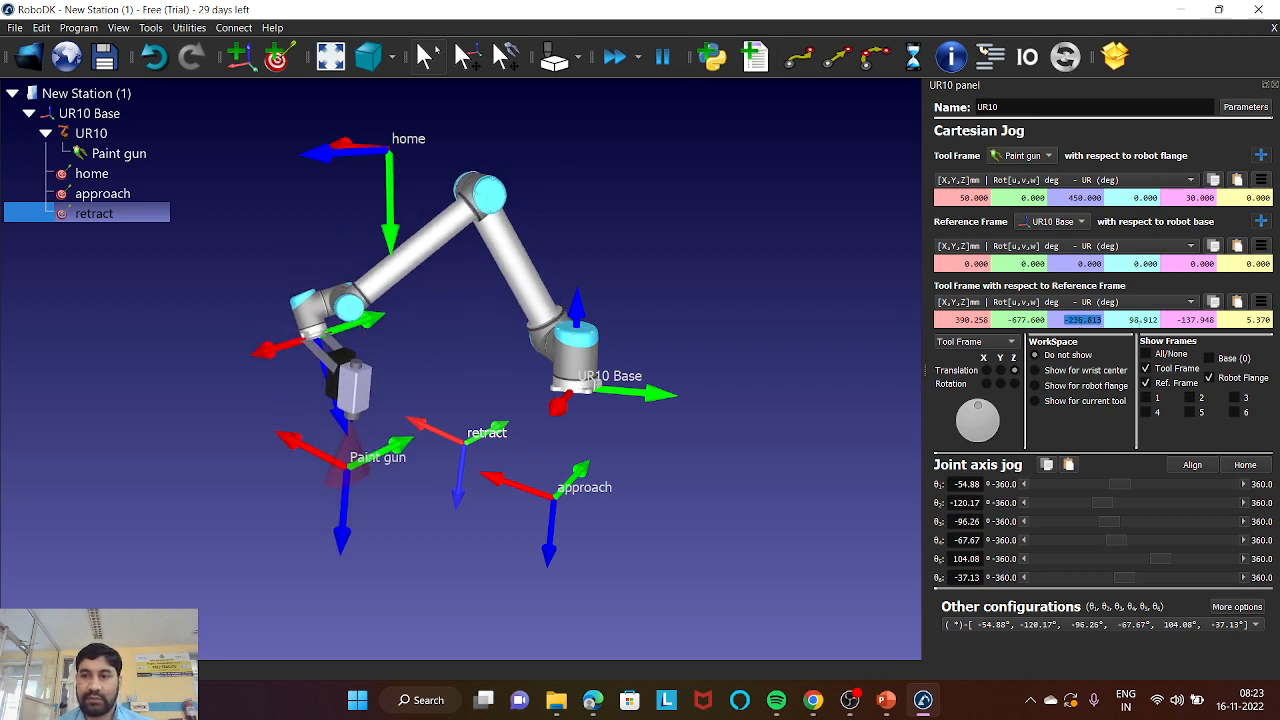
- Adjust the paint gun's orientation with respect to the UR10 Base frame to v -142.948 and w 0.370 degrees
{"action": "left_click", "coordinate": [1170, 319]}
{"action": "scroll", "coordinate": [1170, 320], "scroll_direction": "down", "scroll_amount": 4}
{"action": "scroll", "coordinate": [1171, 321], "scroll_direction": "up", "scroll_amount": 3}
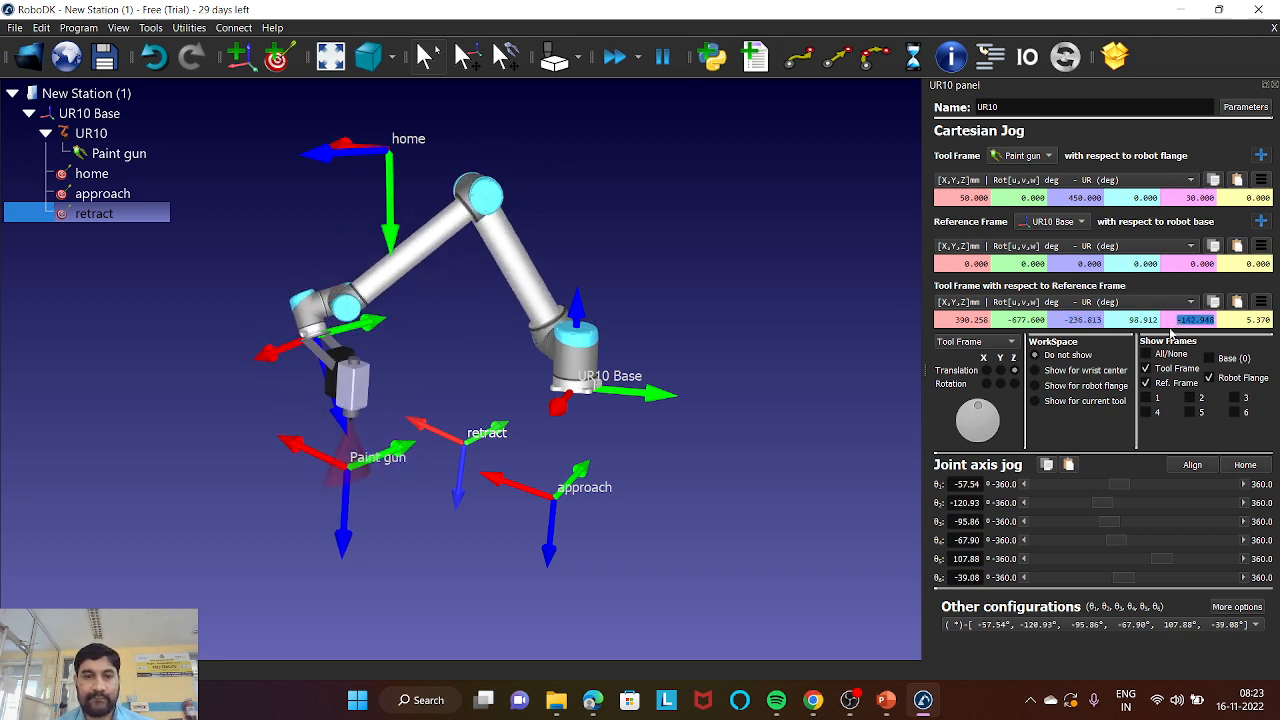
{"action": "left_click", "coordinate": [1250, 321]}
{"action": "scroll", "coordinate": [1250, 321], "scroll_direction": "down", "scroll_amount": 2}
{"action": "scroll", "coordinate": [1250, 321], "scroll_direction": "up", "scroll_amount": 2}
{"action": "scroll", "coordinate": [1250, 321], "scroll_direction": "down", "scroll_amount": 1}
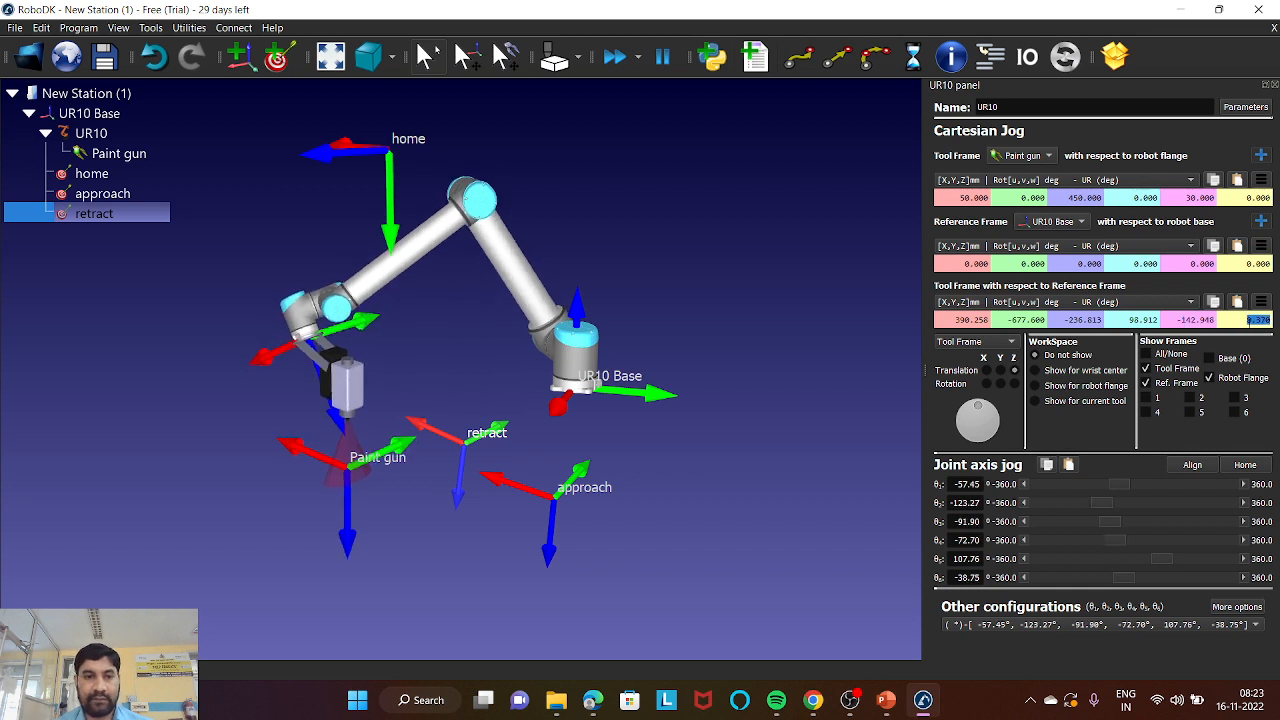
- Swing the arm around the base by jogging joint 1 to -120.45 degrees and joint 2 to -128.27 degrees
{"action": "left_click", "coordinate": [962, 485]}
{"action": "scroll", "coordinate": [962, 485], "scroll_direction": "down", "scroll_amount": 4}
{"action": "scroll", "coordinate": [962, 485], "scroll_direction": "down", "scroll_amount": 6}
{"action": "scroll", "coordinate": [963, 484], "scroll_direction": "down", "scroll_amount": 5}
{"action": "right_click_drag", "start_coordinate": [590, 562], "coordinate": [730, 553]}
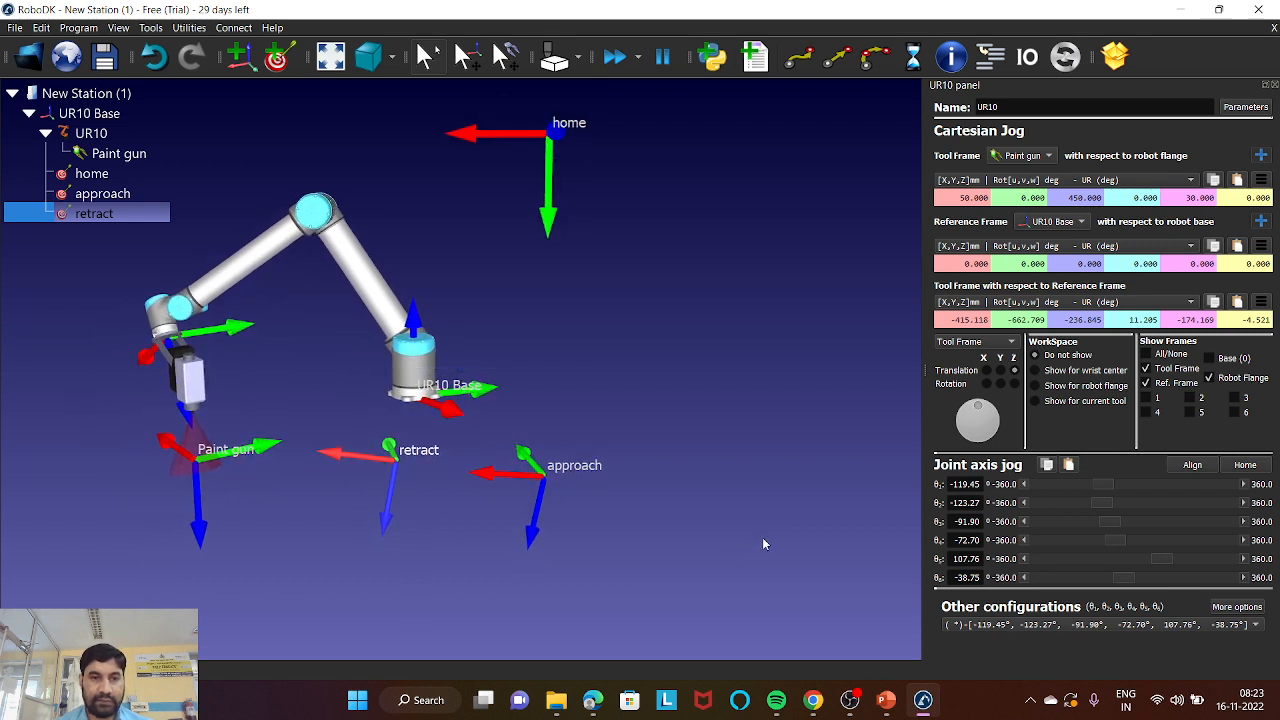
{"action": "scroll", "coordinate": [963, 484], "scroll_direction": "up", "scroll_amount": 1}
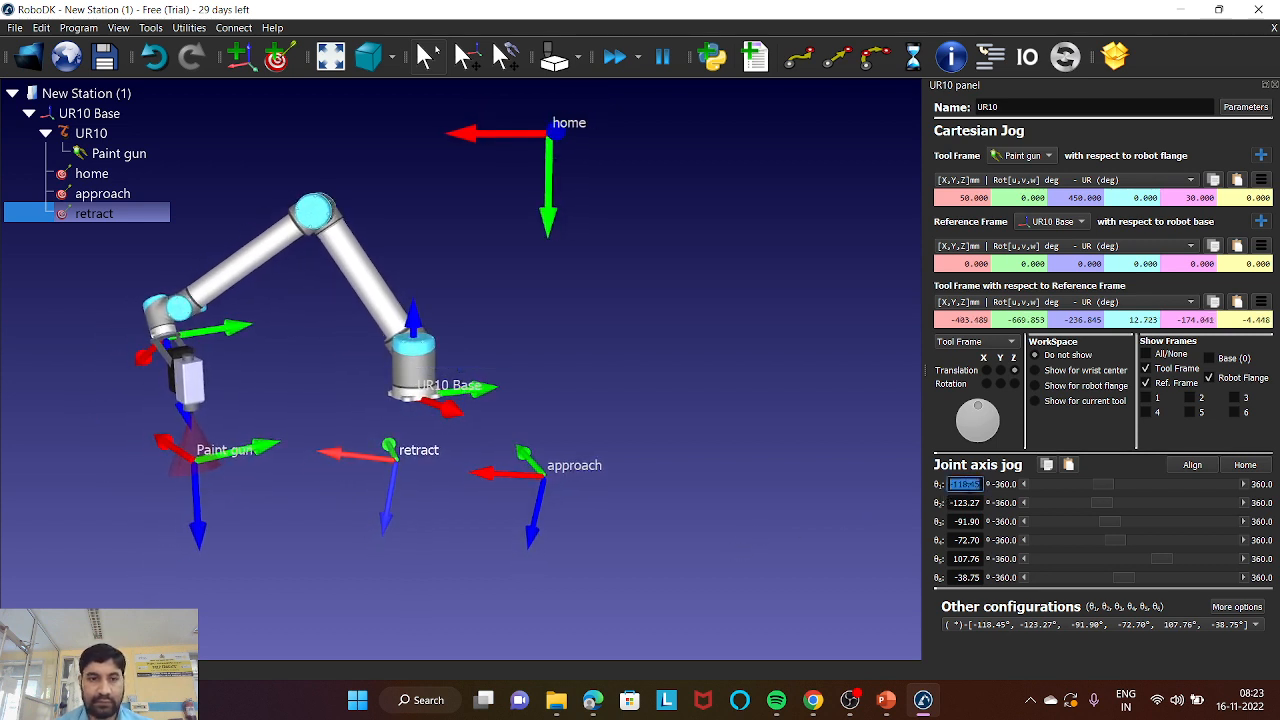
{"action": "scroll", "coordinate": [963, 484], "scroll_direction": "down", "scroll_amount": 2}
{"action": "scroll", "coordinate": [963, 503], "scroll_direction": "down", "scroll_amount": 5}
- Jog joint 3 to -92.90 degrees and joint 1 to -131.45 degrees
{"action": "left_click_drag", "start_coordinate": [683, 437], "coordinate": [752, 440]}
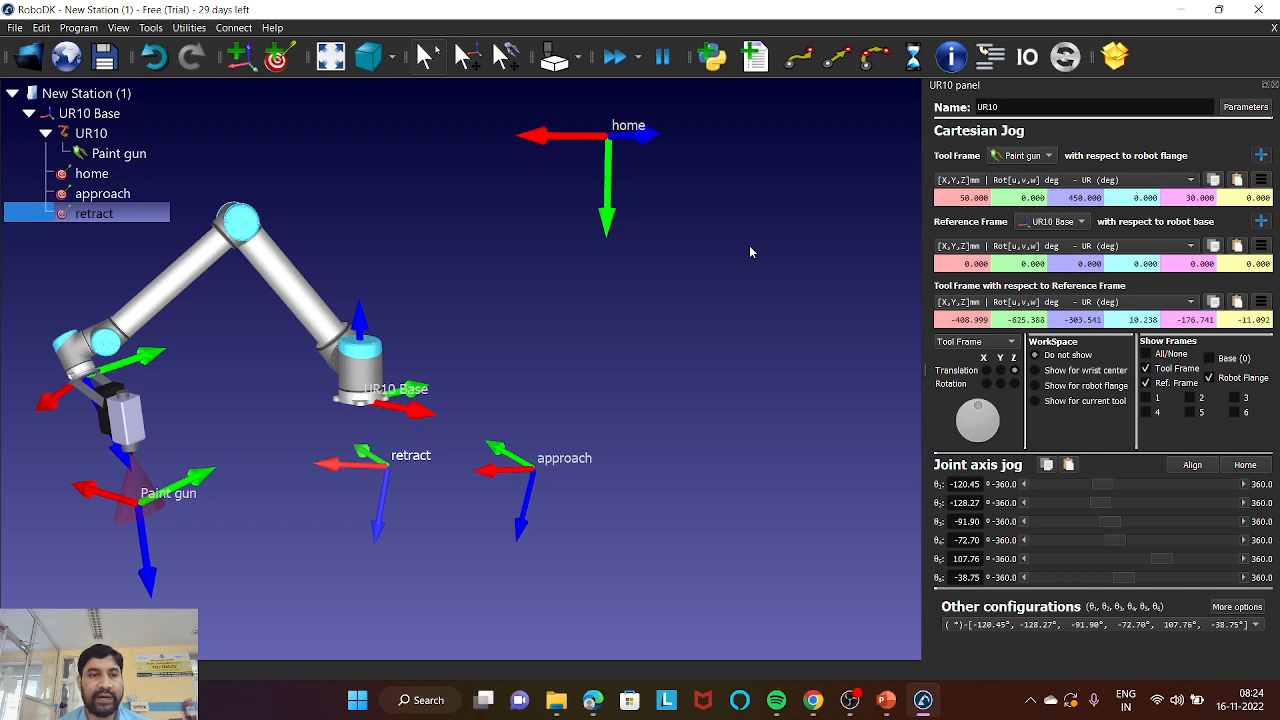
{"action": "scroll", "coordinate": [353, 266], "scroll_direction": "down", "scroll_amount": 3}
{"action": "scroll", "coordinate": [380, 252], "scroll_direction": "up", "scroll_amount": 4}
{"action": "scroll", "coordinate": [440, 238], "scroll_direction": "down", "scroll_amount": 3}
{"action": "scroll", "coordinate": [451, 235], "scroll_direction": "down", "scroll_amount": 5}
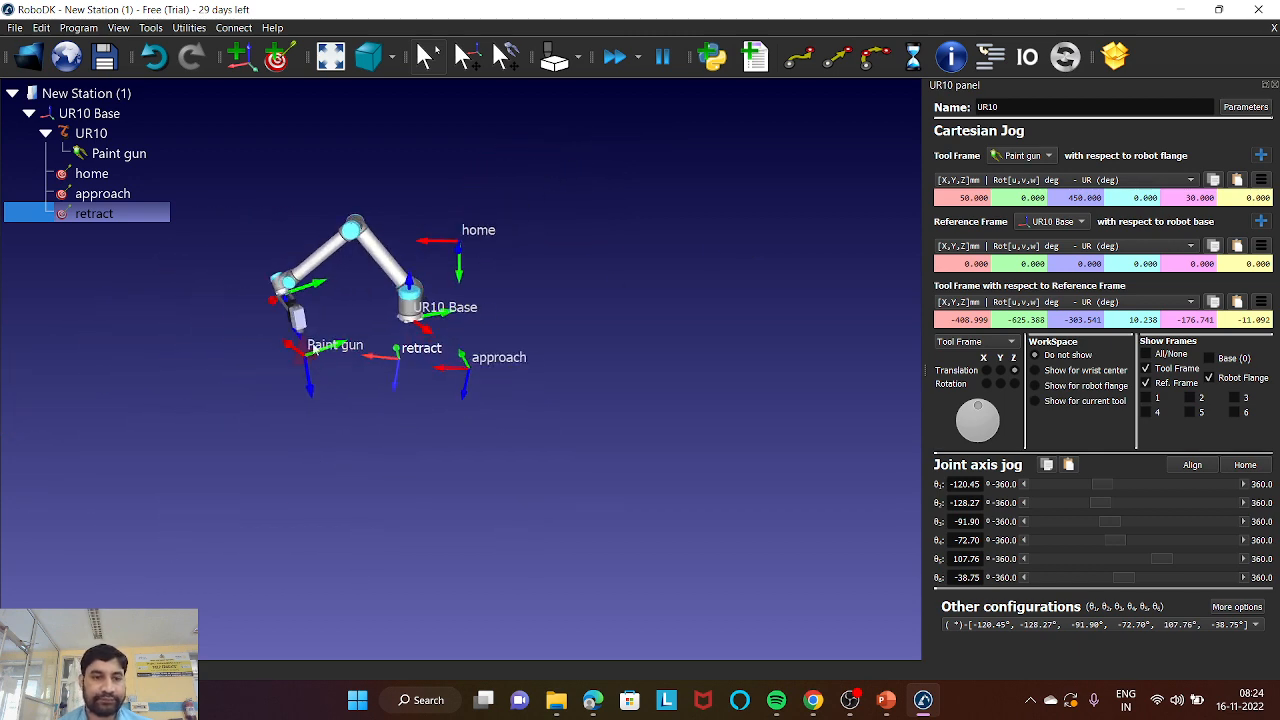
{"action": "scroll", "coordinate": [316, 347], "scroll_direction": "up", "scroll_amount": 3}
{"action": "left_click_drag", "start_coordinate": [486, 367], "coordinate": [760, 320]}
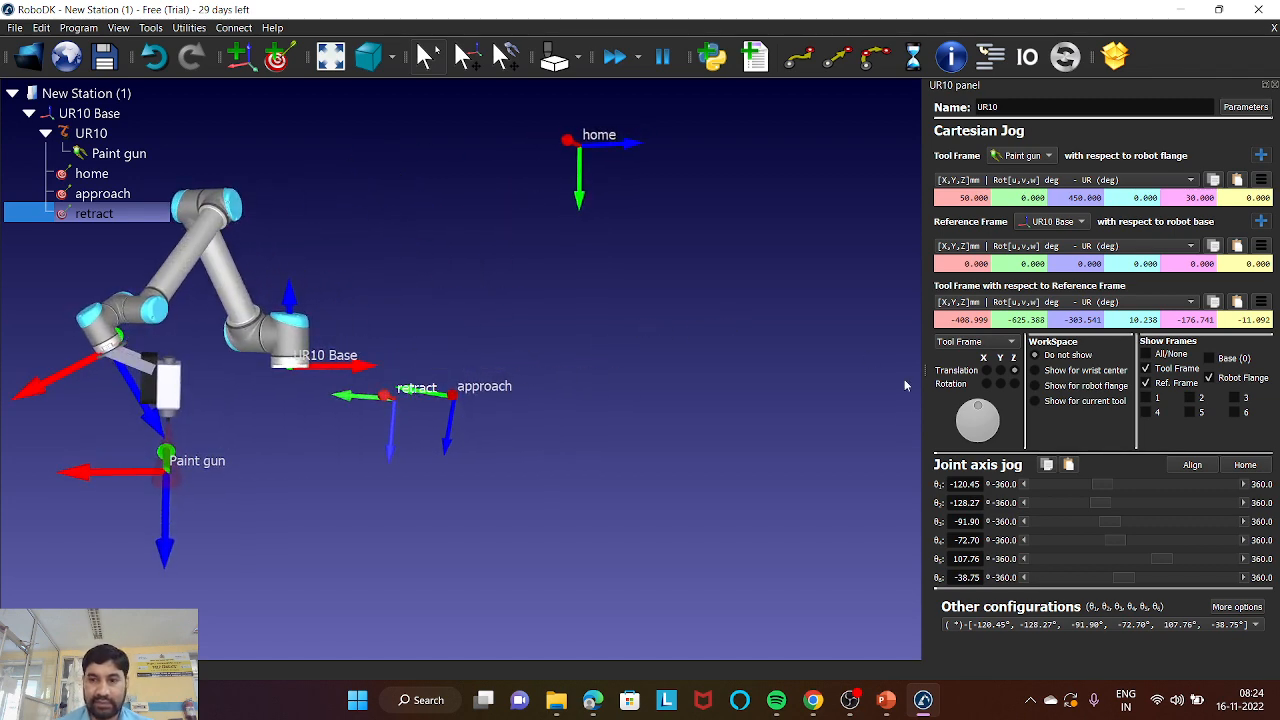
{"action": "double_click", "coordinate": [965, 503]}
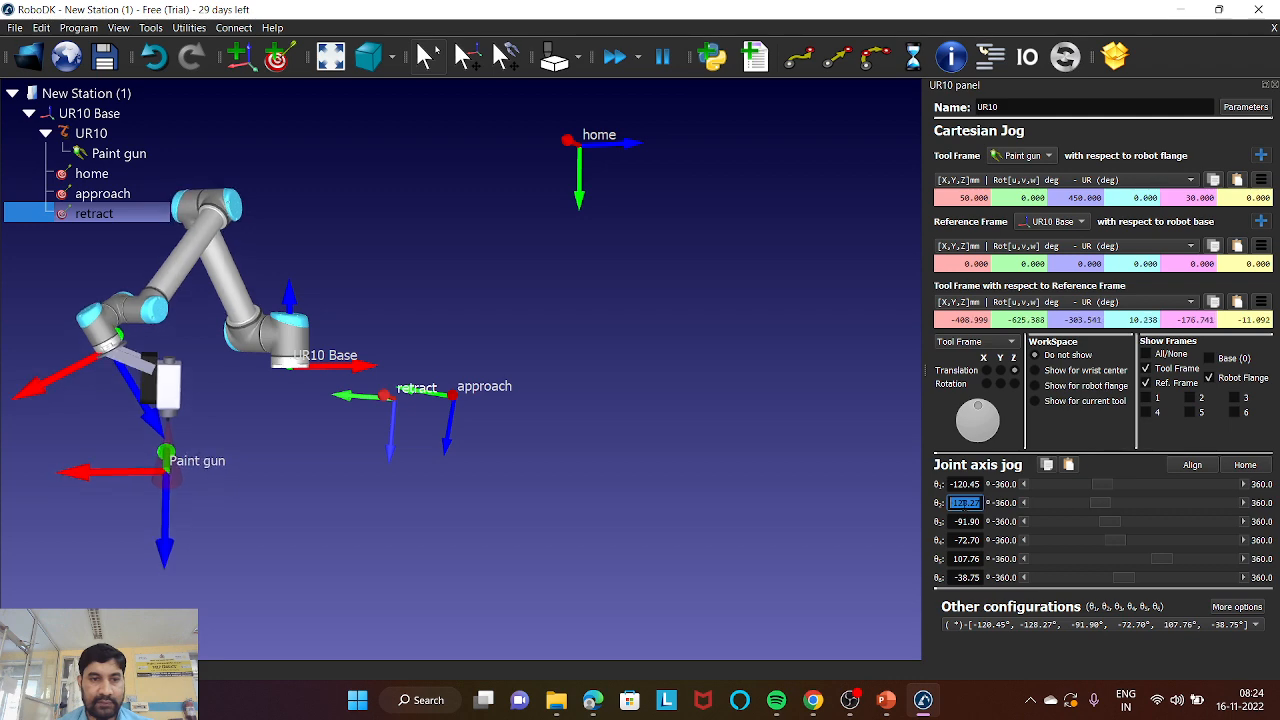
{"action": "key", "text": "Tab"}
{"action": "key", "text": "Down"}
{"action": "key", "text": "shift+Tab"}
{"action": "key", "text": "shift+Tab"}
{"action": "key", "text": "Down"}
{"action": "key", "text": "Down"}
{"action": "key", "text": "Down"}
{"action": "key", "text": "Down"}
{"action": "key", "text": "Down"}
{"action": "key", "text": "Down"}
{"action": "key", "text": "Down"}
{"action": "key", "text": "Down"}
{"action": "key", "text": "Down"}
{"action": "key", "text": "Down"}
{"action": "key", "text": "Down"}
- Add a target at the robot's current position and rename it c1
{"action": "right_click_drag", "start_coordinate": [573, 447], "coordinate": [482, 487]}
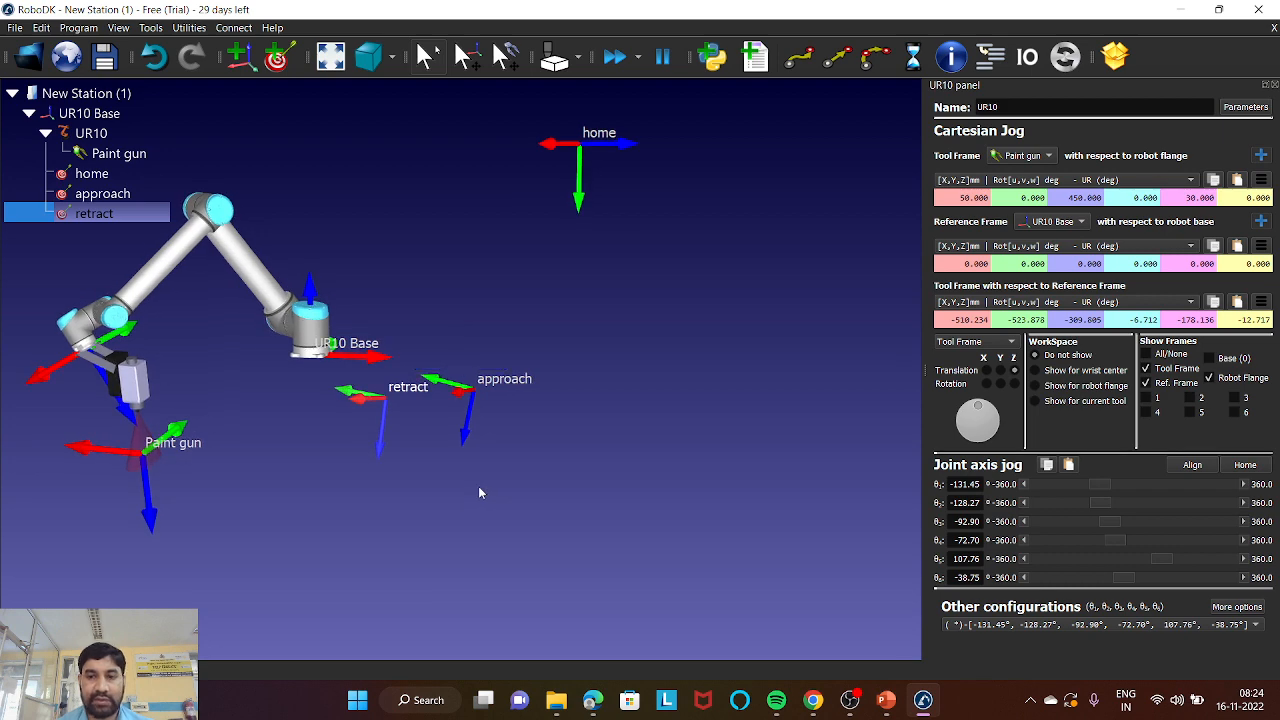
{"action": "scroll", "coordinate": [180, 422], "scroll_direction": "down", "scroll_amount": 2}
{"action": "scroll", "coordinate": [178, 422], "scroll_direction": "up", "scroll_amount": 5}
{"action": "scroll", "coordinate": [178, 422], "scroll_direction": "up", "scroll_amount": 1}
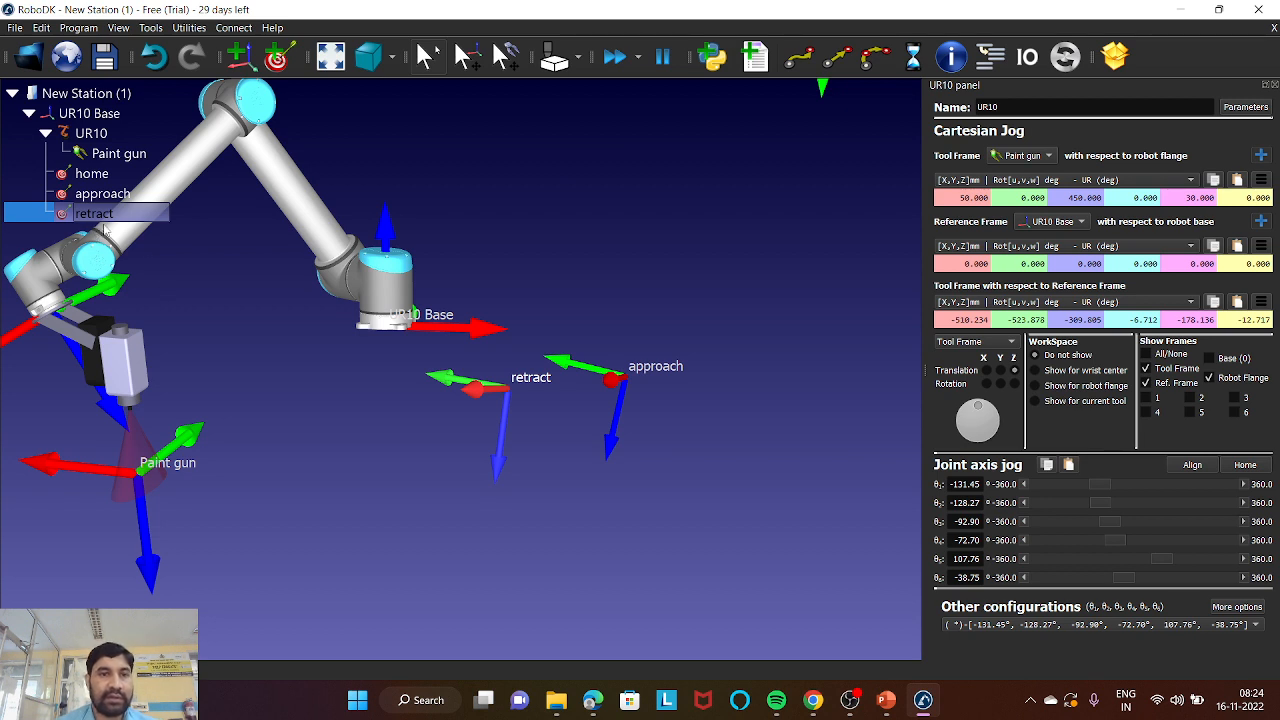
{"action": "left_click", "coordinate": [277, 62]}
{"action": "right_click", "coordinate": [138, 237]}
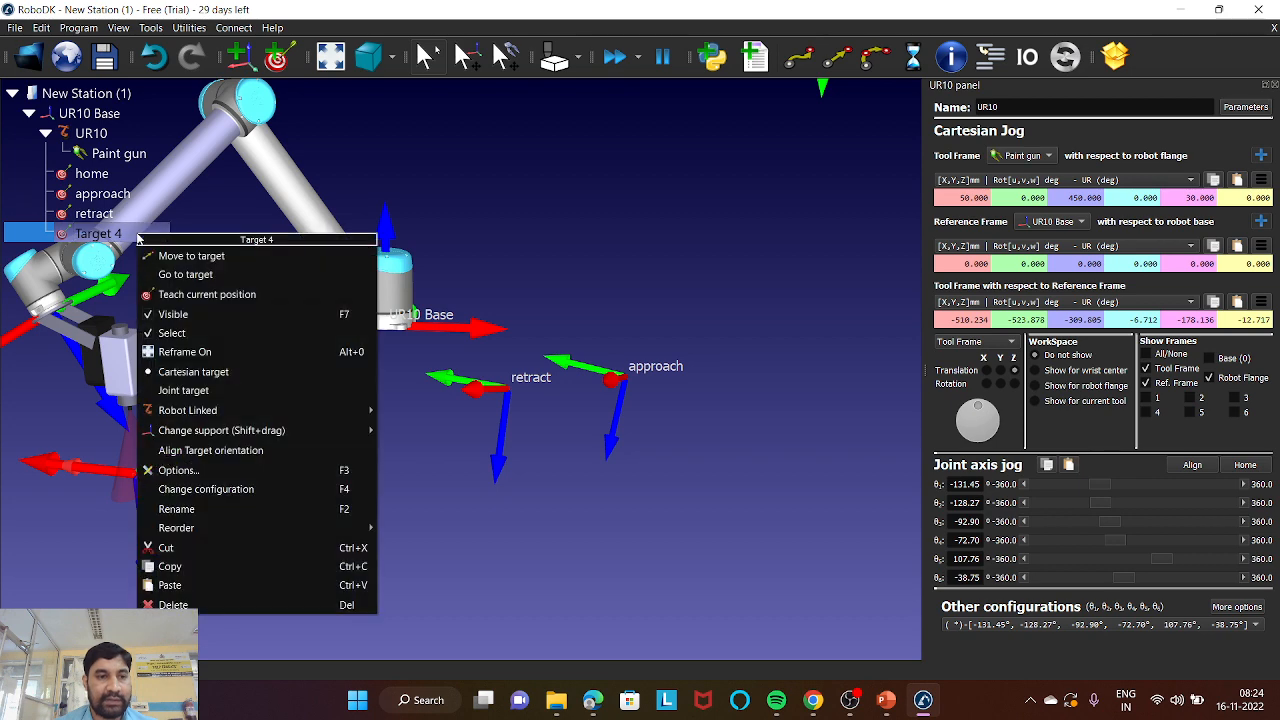
{"action": "left_click", "coordinate": [263, 510]}
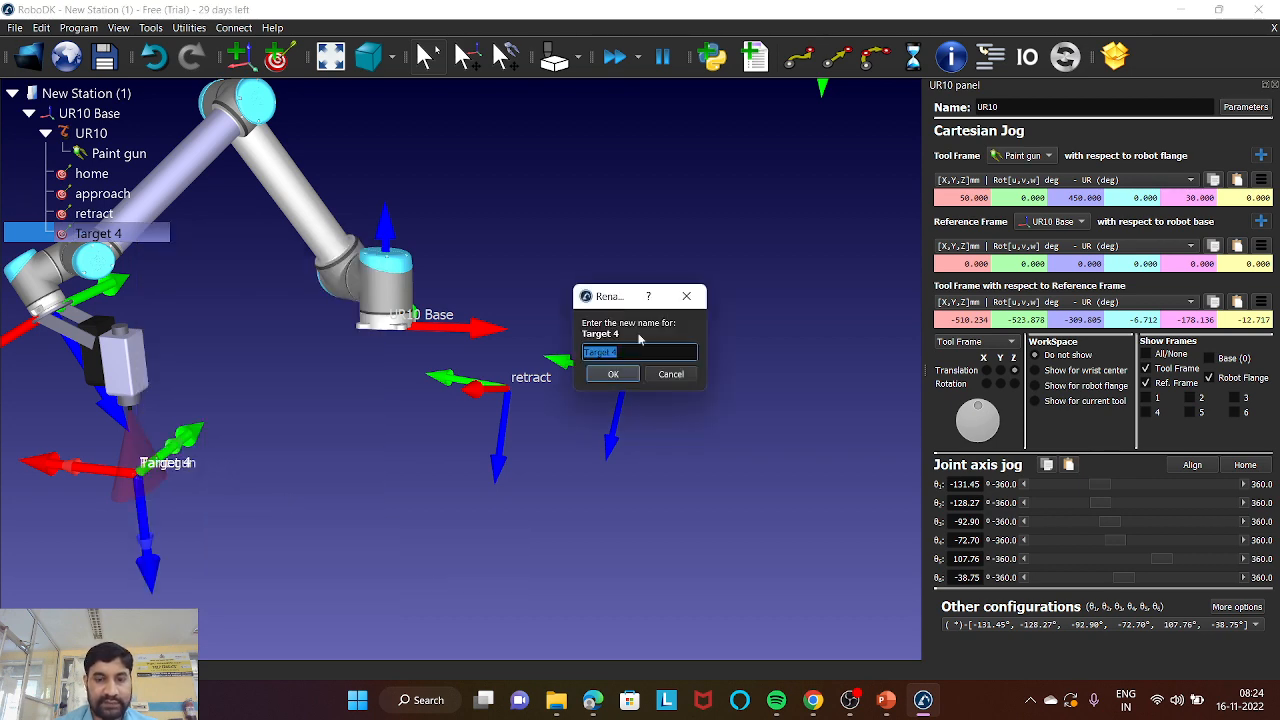
{"action": "type", "text": "c"}
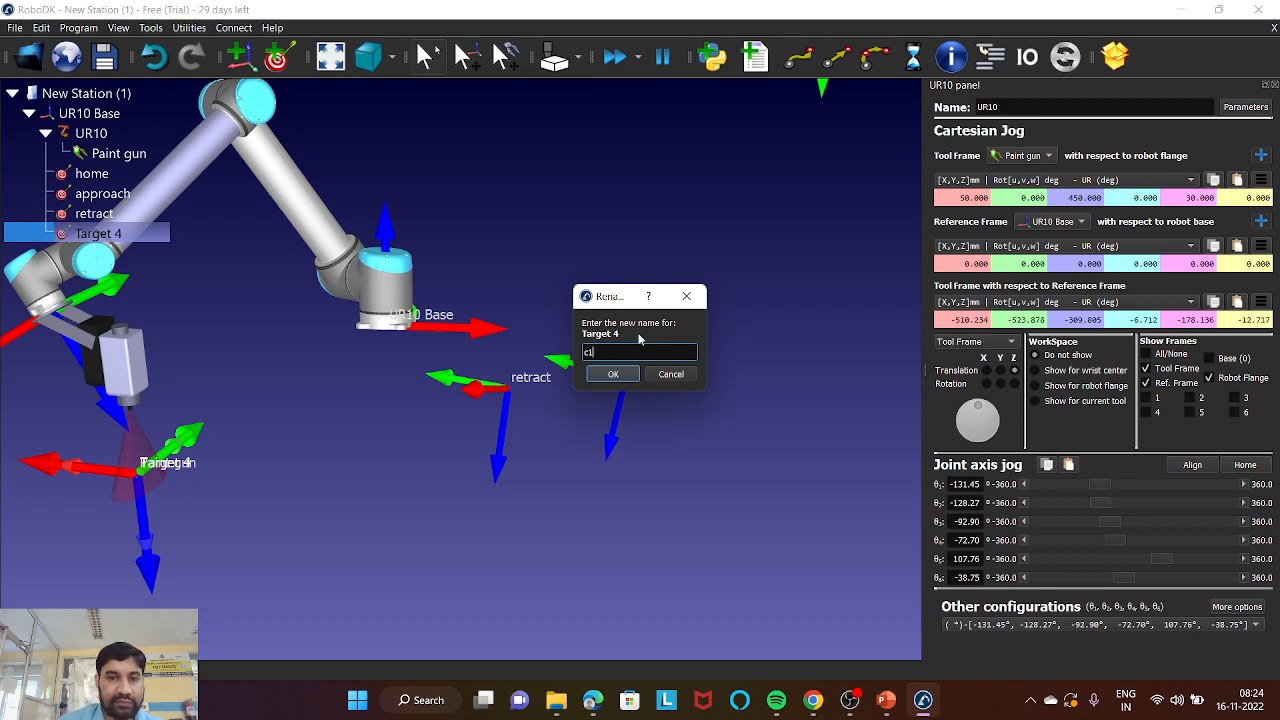
{"action": "left_click", "coordinate": [598, 374]}
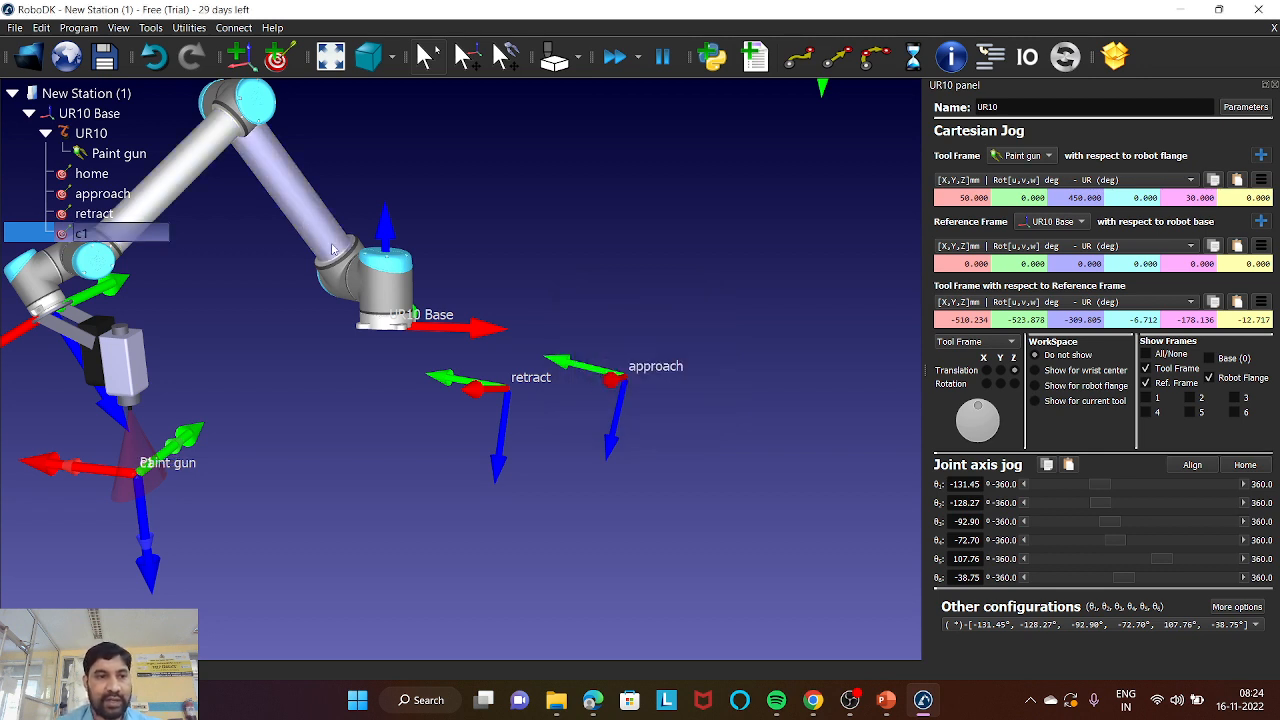
- Lower the paint gun slightly from the c1 target by jogging joint 2 to -129.27 degrees
{"action": "scroll", "coordinate": [242, 313], "scroll_direction": "up", "scroll_amount": 2}
{"action": "scroll", "coordinate": [415, 284], "scroll_direction": "down", "scroll_amount": 5}
{"action": "scroll", "coordinate": [185, 250], "scroll_direction": "up", "scroll_amount": 2}
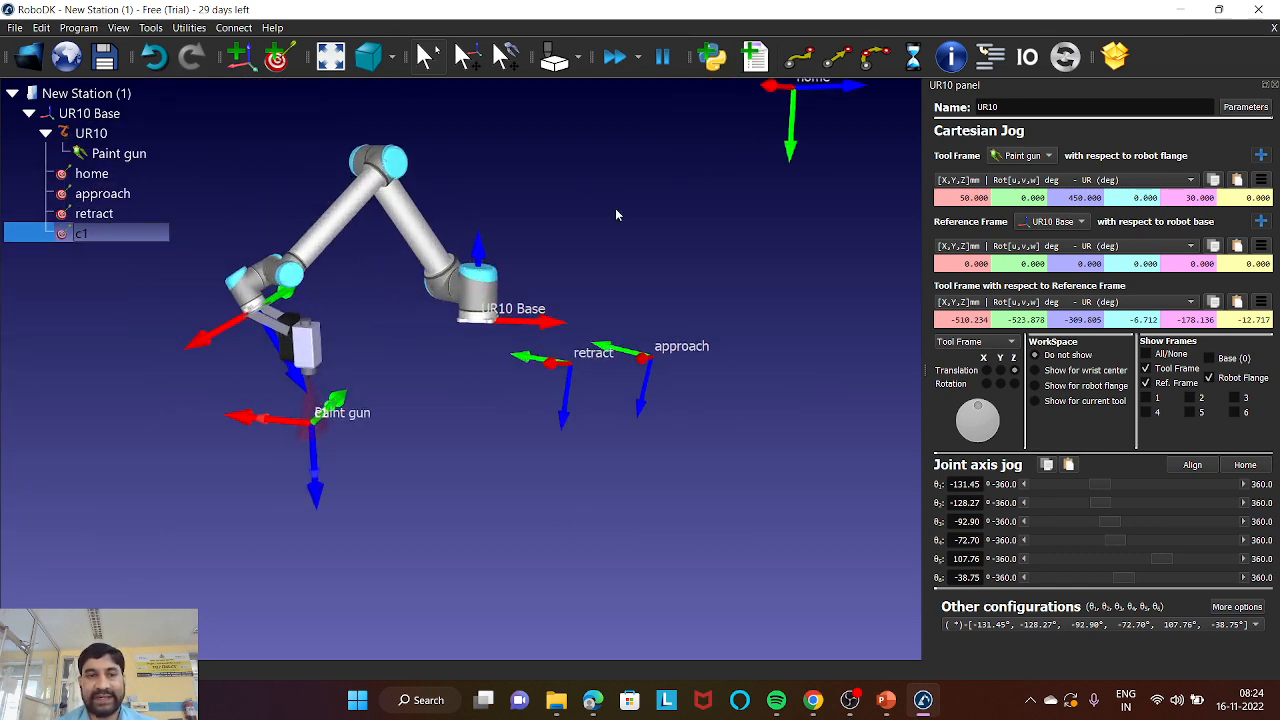
{"action": "scroll", "coordinate": [340, 336], "scroll_direction": "down", "scroll_amount": 4}
{"action": "scroll", "coordinate": [298, 376], "scroll_direction": "up", "scroll_amount": 3}
{"action": "mouse_move", "coordinate": [298, 376]}
{"action": "right_mouse_down"}
{"action": "mouse_move", "coordinate": [322, 376]}
{"action": "mouse_move", "coordinate": [308, 379]}
{"action": "right_mouse_up"}
{"action": "scroll", "coordinate": [400, 303], "scroll_direction": "up", "scroll_amount": 2}
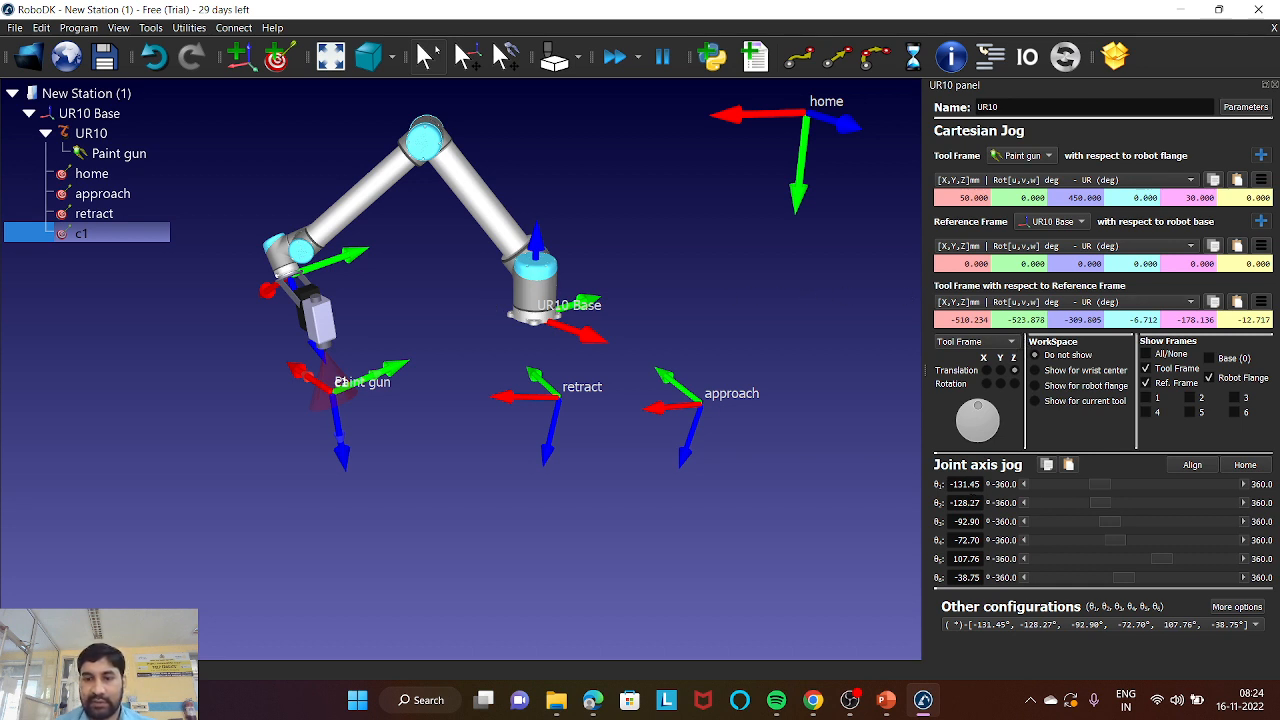
{"action": "double_click", "coordinate": [973, 502]}
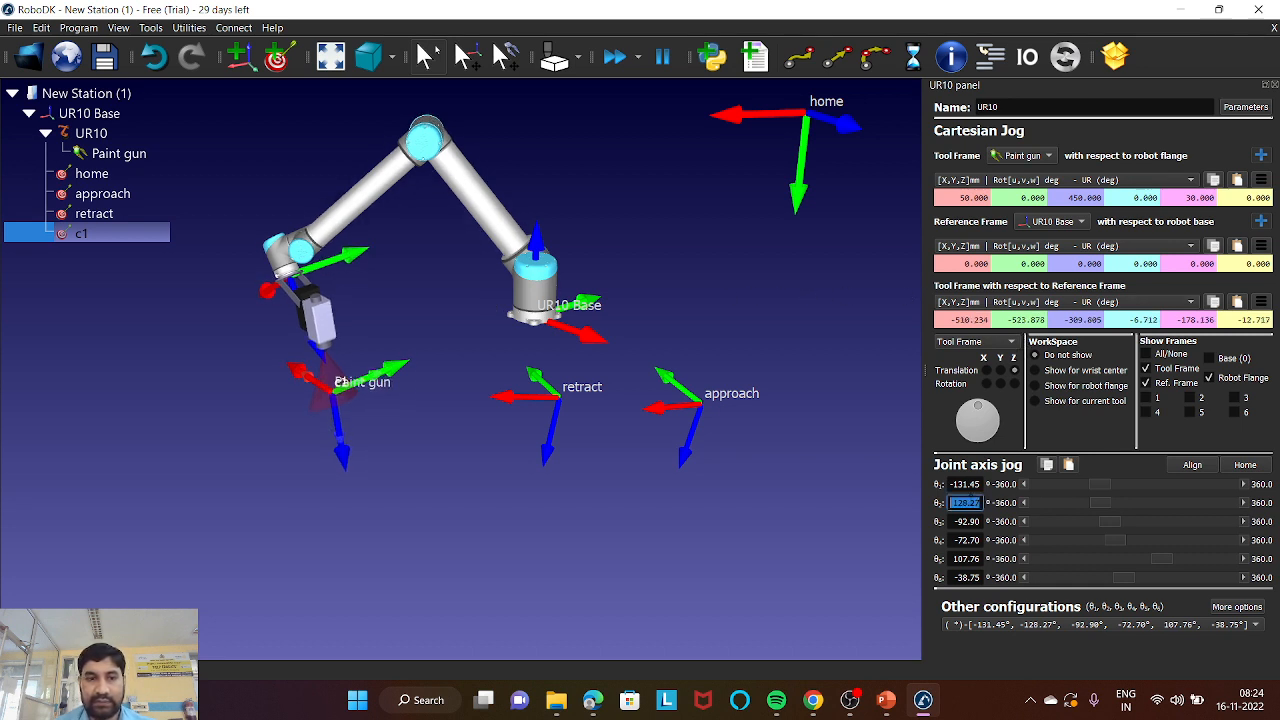
{"action": "key", "text": "Down"}
- Rotate the arm away from the c1 target by jogging joint 1 to -101.45 degrees
{"action": "double_click", "coordinate": [965, 484]}
{"action": "key", "text": "Down"}
{"action": "key", "text": "Down"}
{"action": "key", "text": "Down"}
{"action": "key", "text": "Down"}
{"action": "key", "text": "Down"}
{"action": "key", "text": "Down"}
{"action": "key", "text": "Down"}
{"action": "key", "text": "Down"}
{"action": "key", "text": "Down"}
{"action": "key", "text": "Down"}
{"action": "key", "text": "Down"}
{"action": "key", "text": "Down"}
{"action": "key", "text": "Down"}
{"action": "key", "text": "Down"}
{"action": "key", "text": "Down"}
{"action": "key", "text": "Down"}
{"action": "key", "text": "Down"}
{"action": "key", "text": "Down"}
{"action": "key", "text": "Down"}
{"action": "key", "text": "Down"}
{"action": "key", "text": "Down"}
{"action": "key", "text": "Down"}
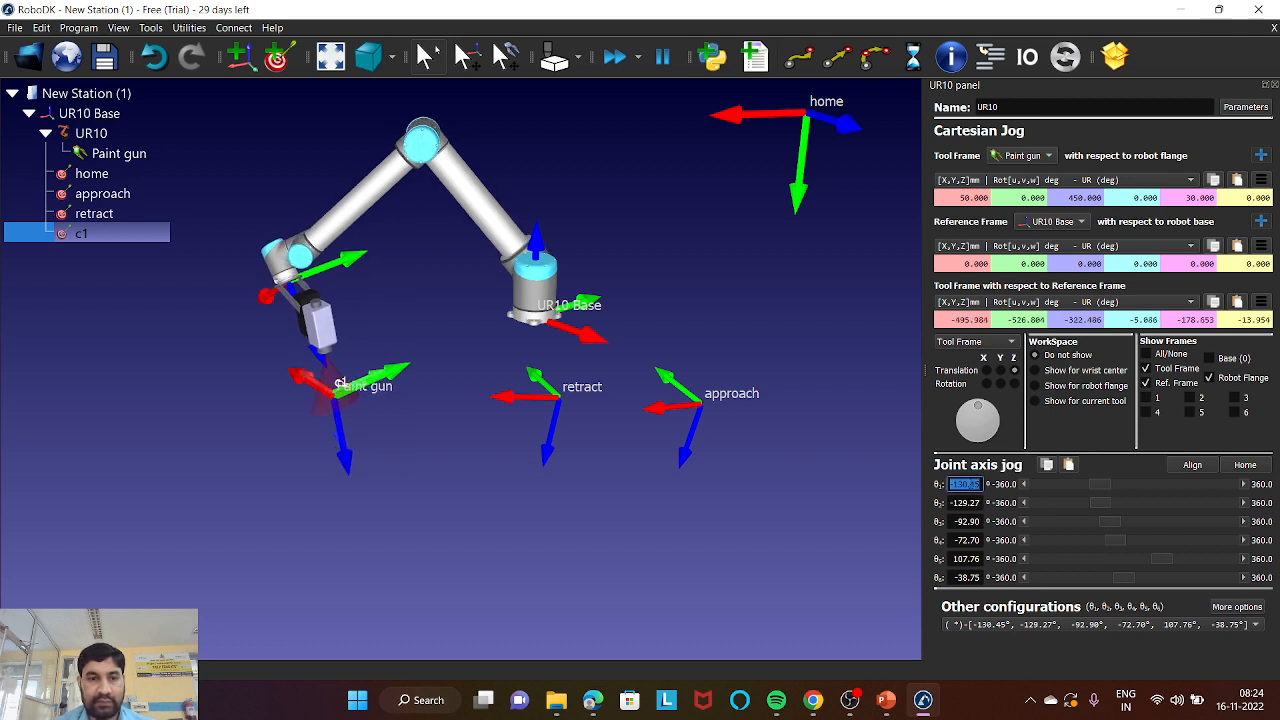
{"action": "key", "text": "Up"}
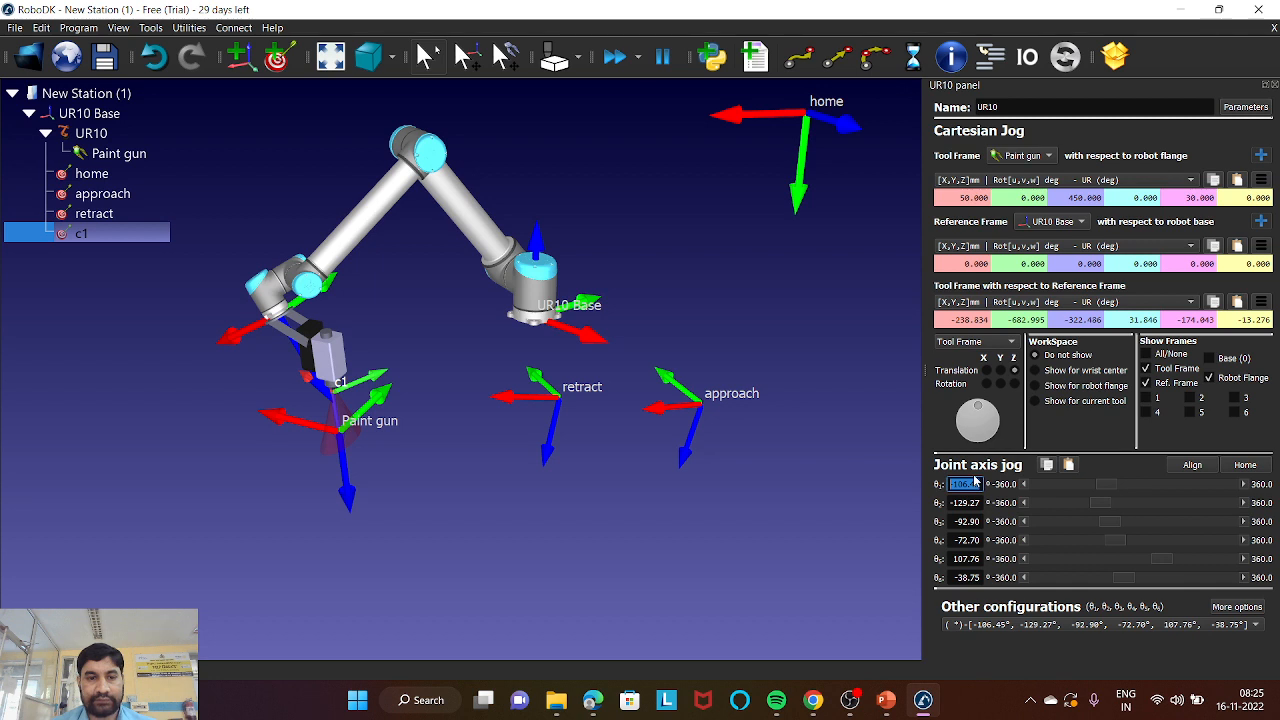
{"action": "key", "text": "Up"}
{"action": "key", "text": "Up"}
{"action": "key", "text": "Up"}
{"action": "key", "text": "Up"}
{"action": "key", "text": "Up"}
{"action": "key", "text": "Up"}
{"action": "key", "text": "Up"}
{"action": "key", "text": "Up"}
{"action": "key", "text": "Up"}
{"action": "key", "text": "Up"}
{"action": "key", "text": "Up"}
{"action": "key", "text": "Up"}
{"action": "key", "text": "Up"}
{"action": "key", "text": "Up"}
{"action": "key", "text": "Up"}
{"action": "key", "text": "Up"}
{"action": "key", "text": "Up"}
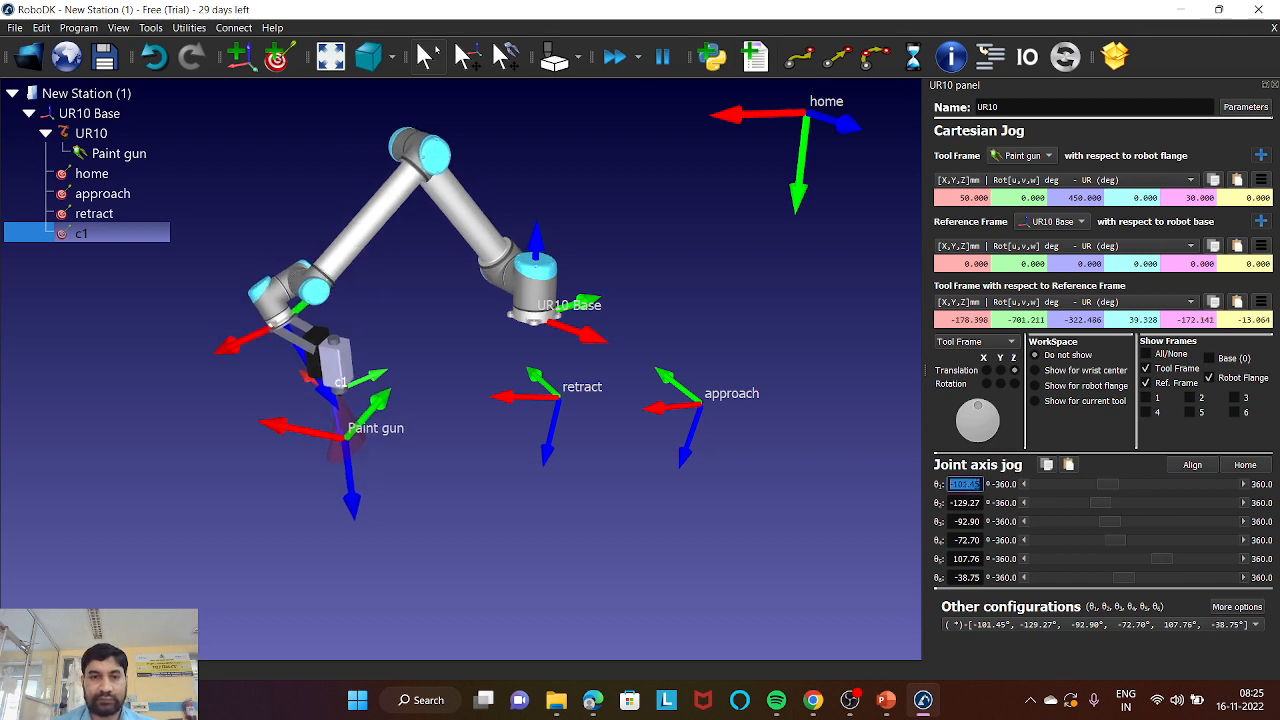
- Swing the arm away from the c1 target by jogging joint 1 to -49.45 degrees
{"action": "key", "text": "Up"}
{"action": "key", "text": "Up"}
{"action": "key", "text": "Up"}
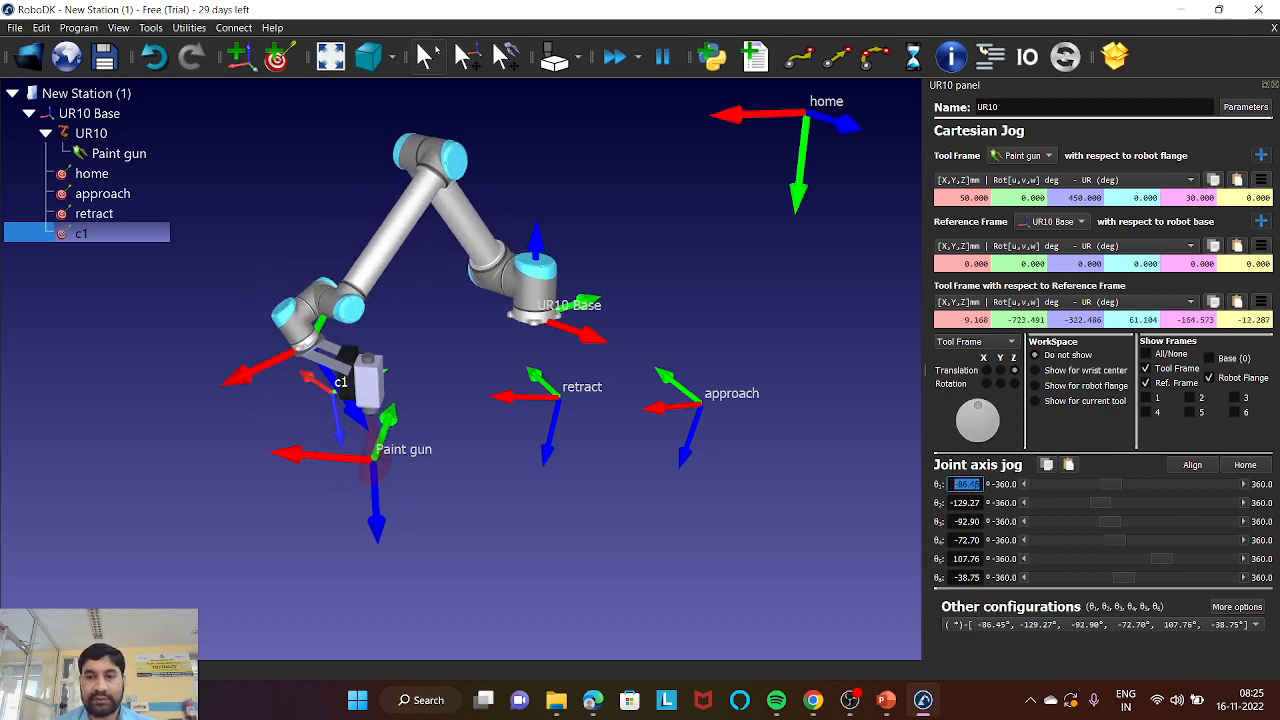
{"action": "key", "text": "Up"}
{"action": "key", "text": "Up"}
{"action": "key", "text": "Up"}
{"action": "key", "text": "Up"}
{"action": "key", "text": "Up"}
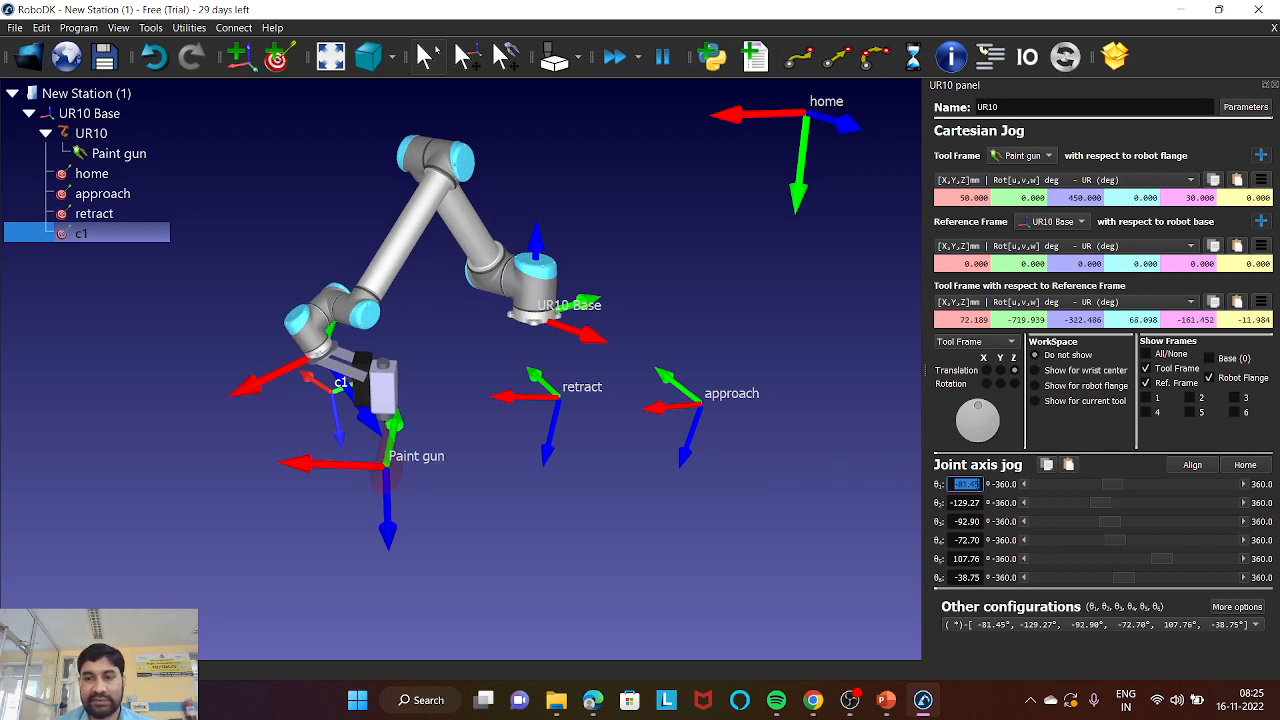
{"action": "key", "text": "Up"}
{"action": "key", "text": "Up"}
{"action": "key", "text": "Up"}
{"action": "key", "text": "Up"}
{"action": "key", "text": "Up"}
{"action": "key", "text": "Up"}
{"action": "key", "text": "Up"}
{"action": "key", "text": "Up"}
{"action": "key", "text": "Up"}
{"action": "key", "text": "Up"}
{"action": "key", "text": "Up"}
{"action": "key", "text": "Up"}
{"action": "key", "text": "Up"}
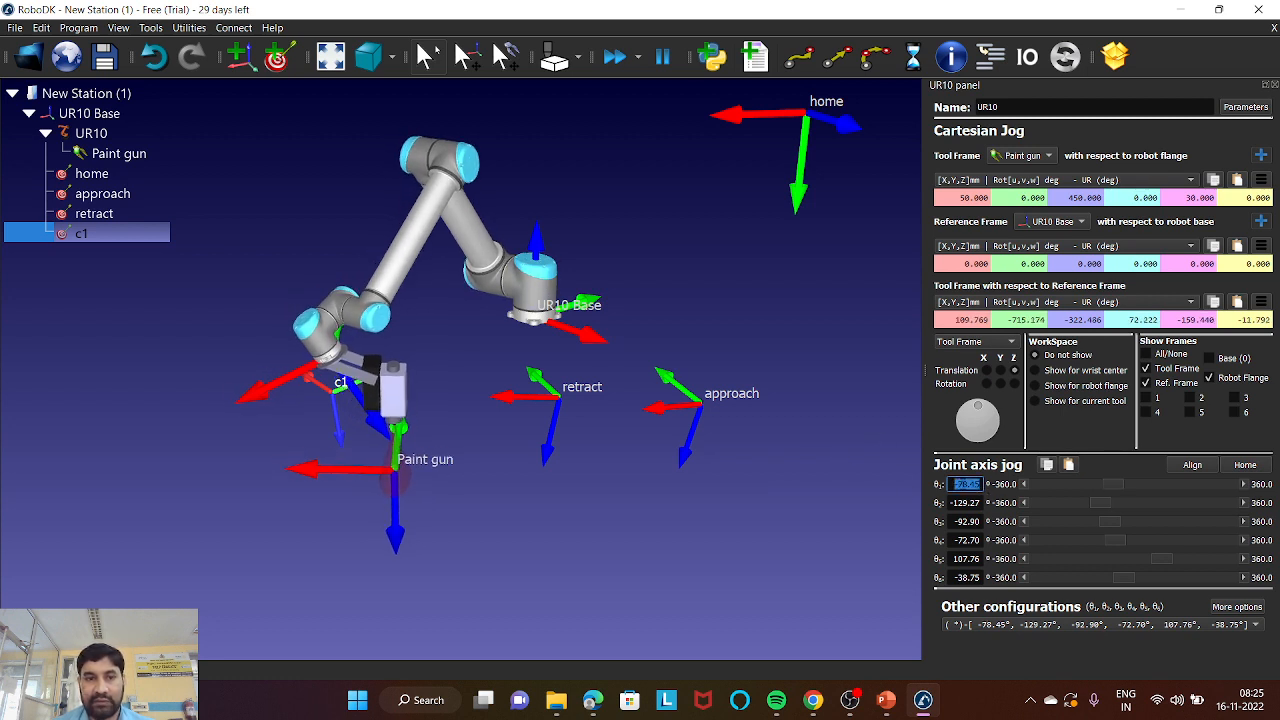
{"action": "key", "text": "Up"}
{"action": "key", "text": "Up"}
{"action": "key", "text": "Up"}
{"action": "key", "text": "Up"}
{"action": "key", "text": "Up"}
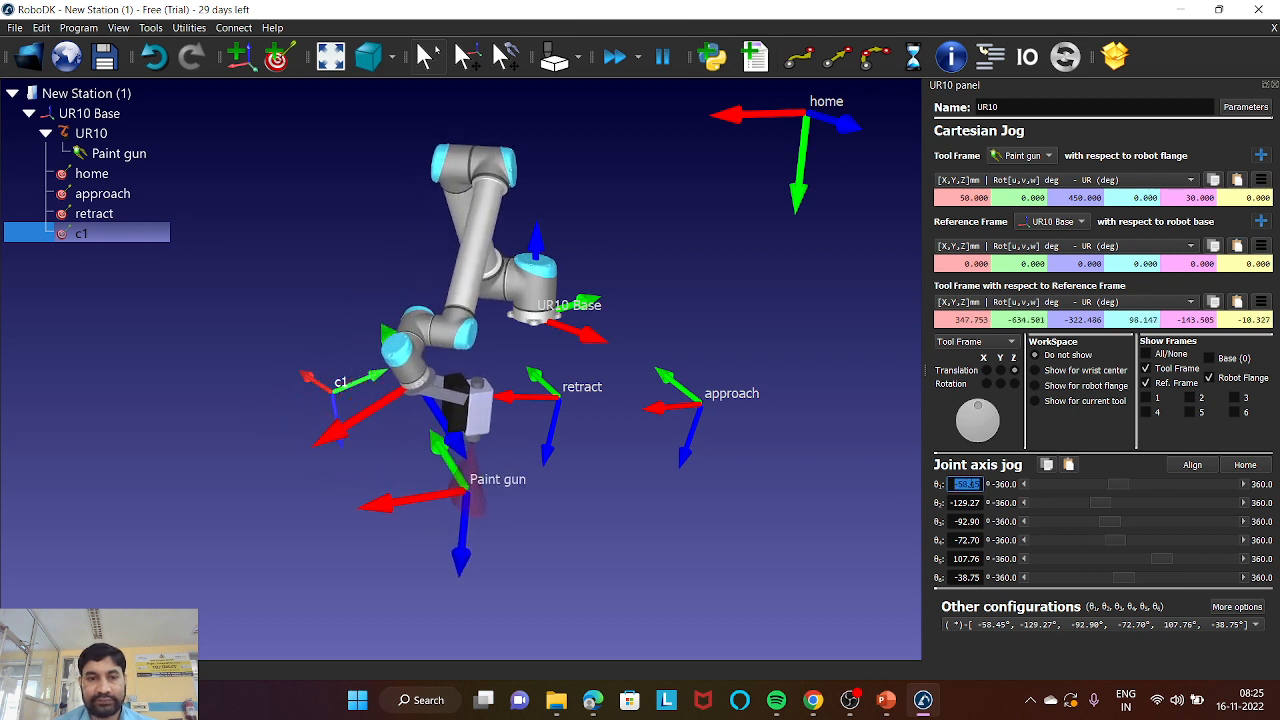
{"action": "key", "text": "Up"}
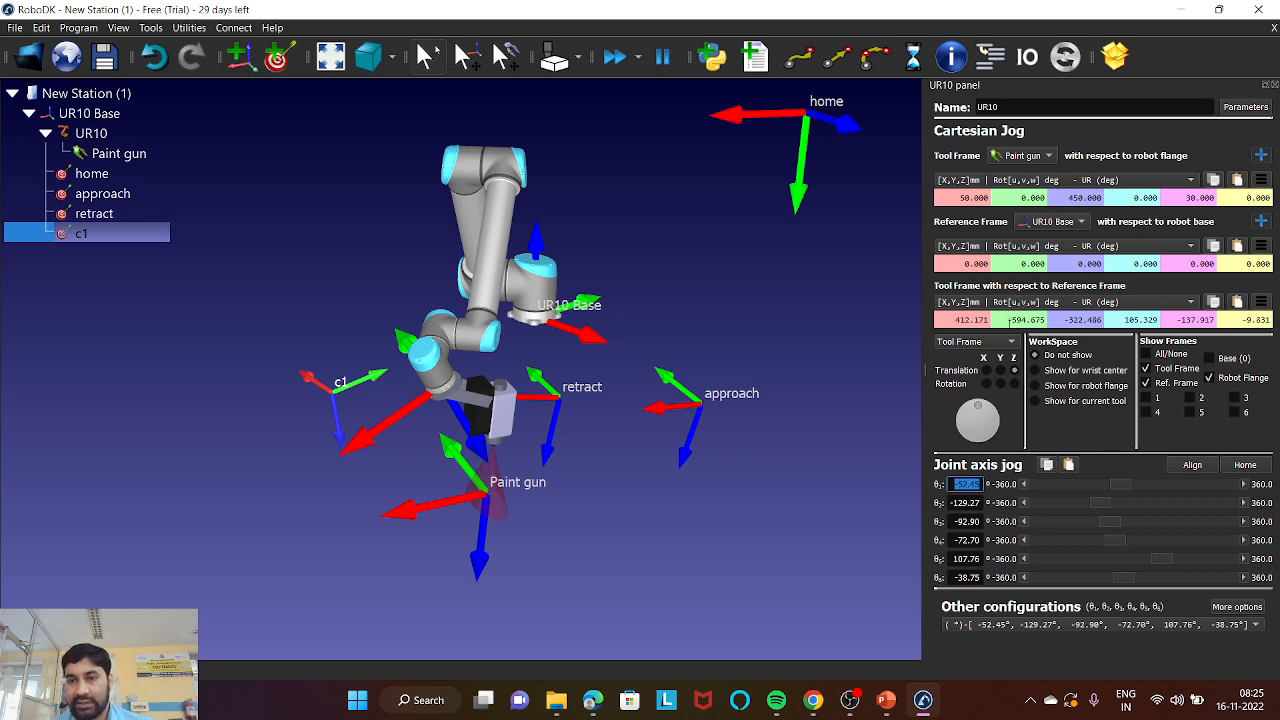
{"action": "key", "text": "Up"}
{"action": "key", "text": "Up"}
{"action": "key", "text": "Up"}
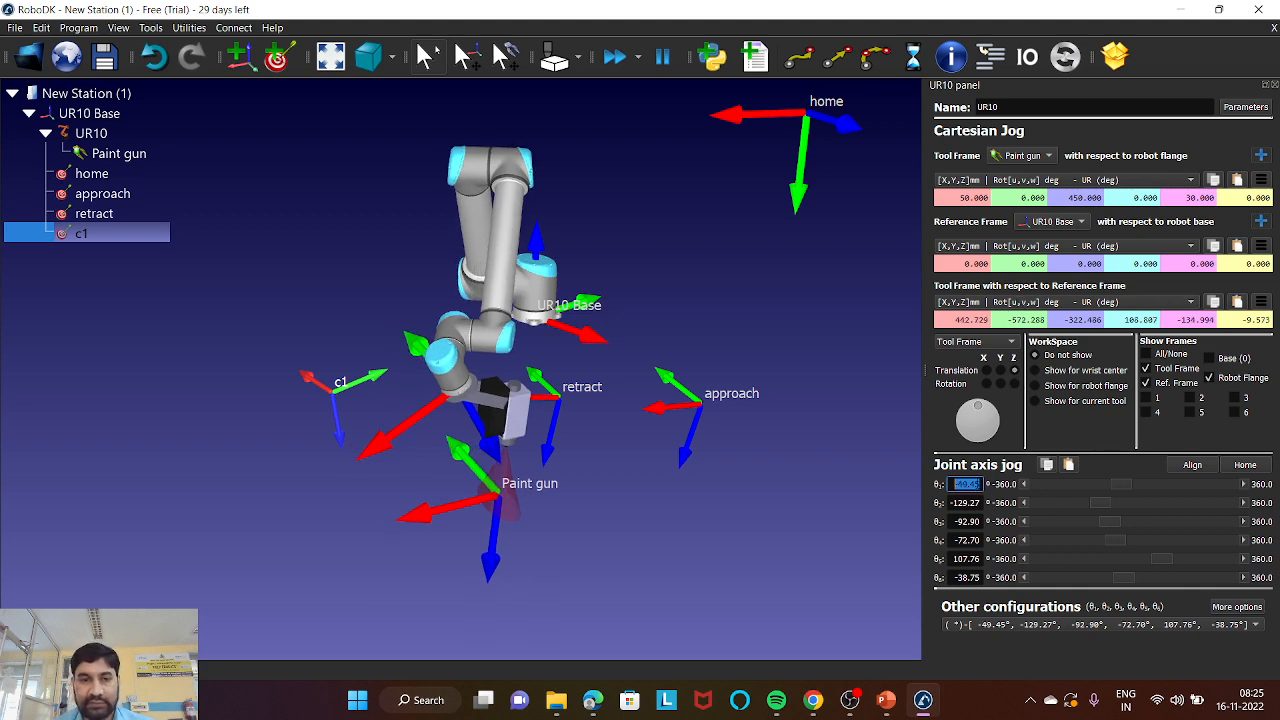
- Add a target at the robot's current position and rename it c2
{"action": "left_click_drag", "start_coordinate": [761, 487], "coordinate": [669, 484]}
{"action": "right_click_drag", "start_coordinate": [670, 479], "coordinate": [668, 478]}
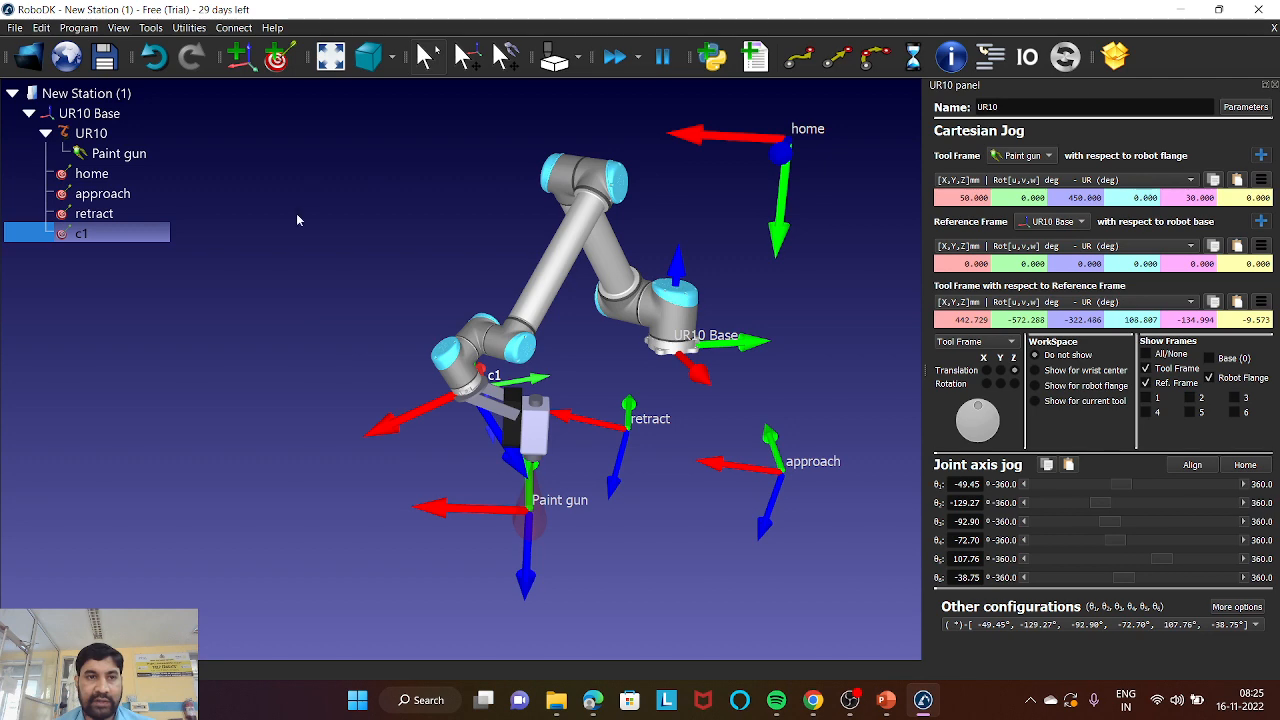
{"action": "left_click", "coordinate": [276, 57]}
{"action": "right_click", "coordinate": [131, 255]}
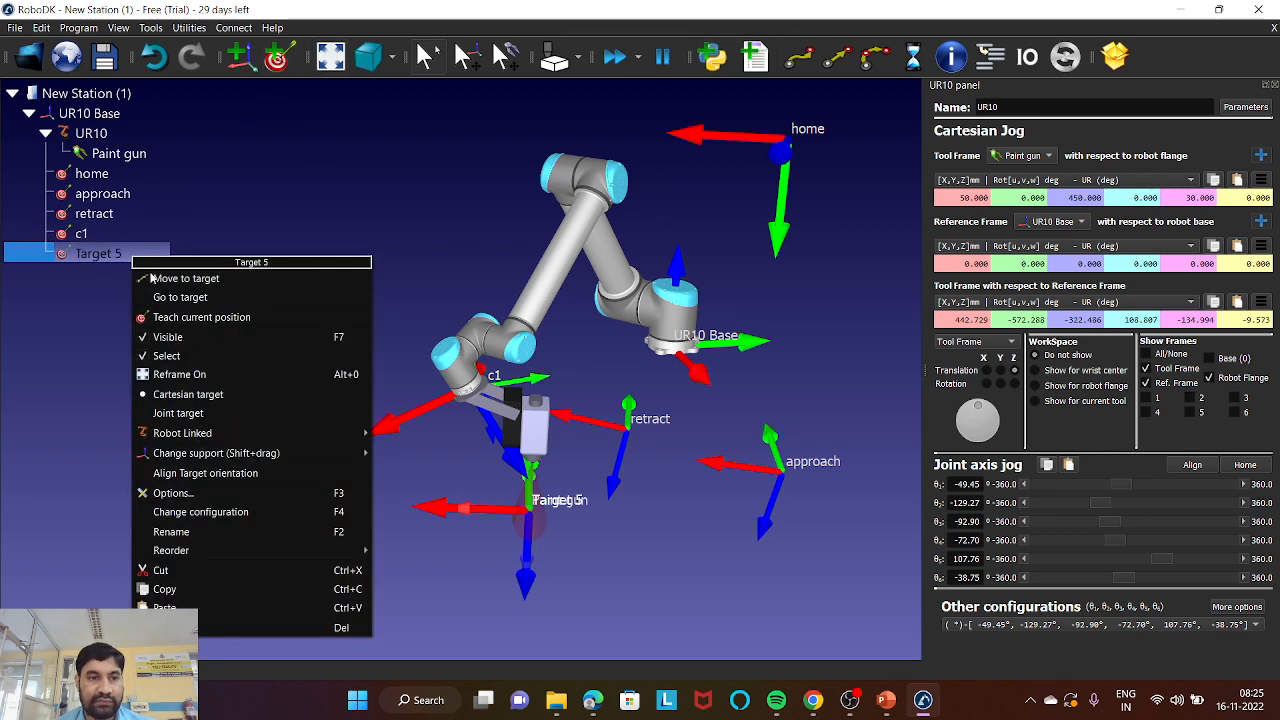
{"action": "left_click", "coordinate": [230, 537]}
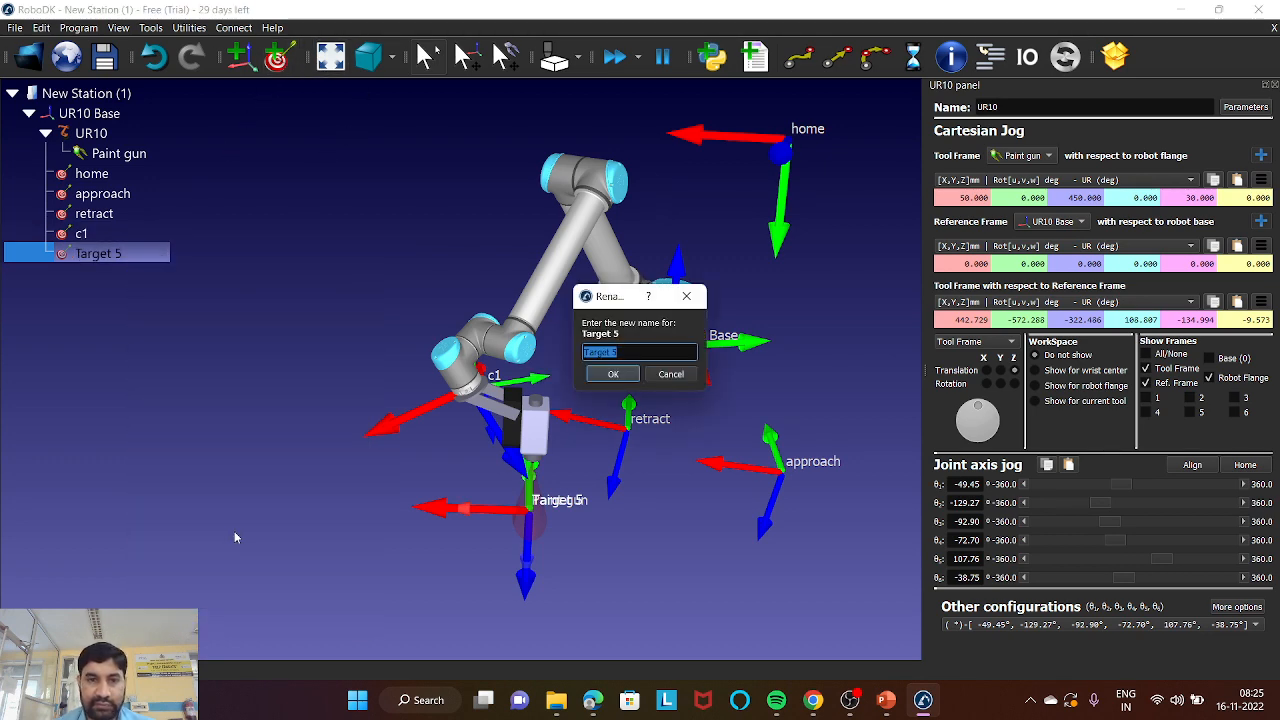
{"action": "type", "text": "c"}
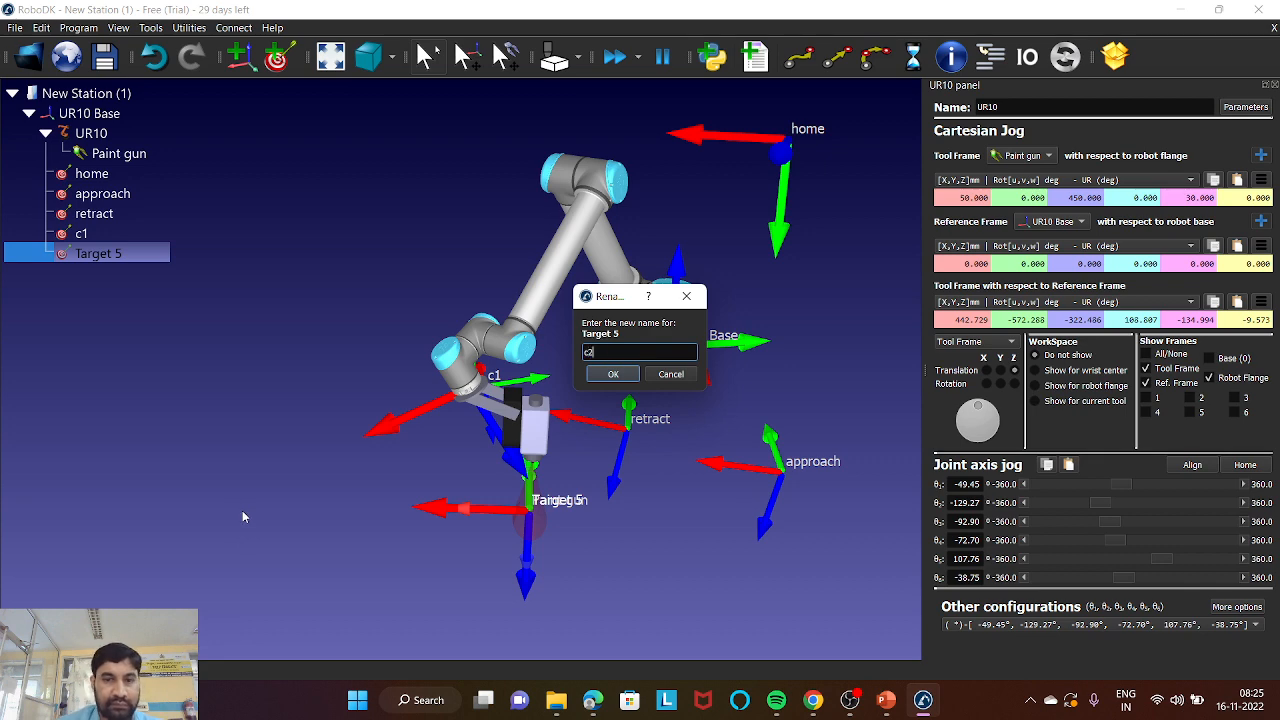
{"action": "type", "text": "2"}
{"action": "left_click", "coordinate": [600, 376]}
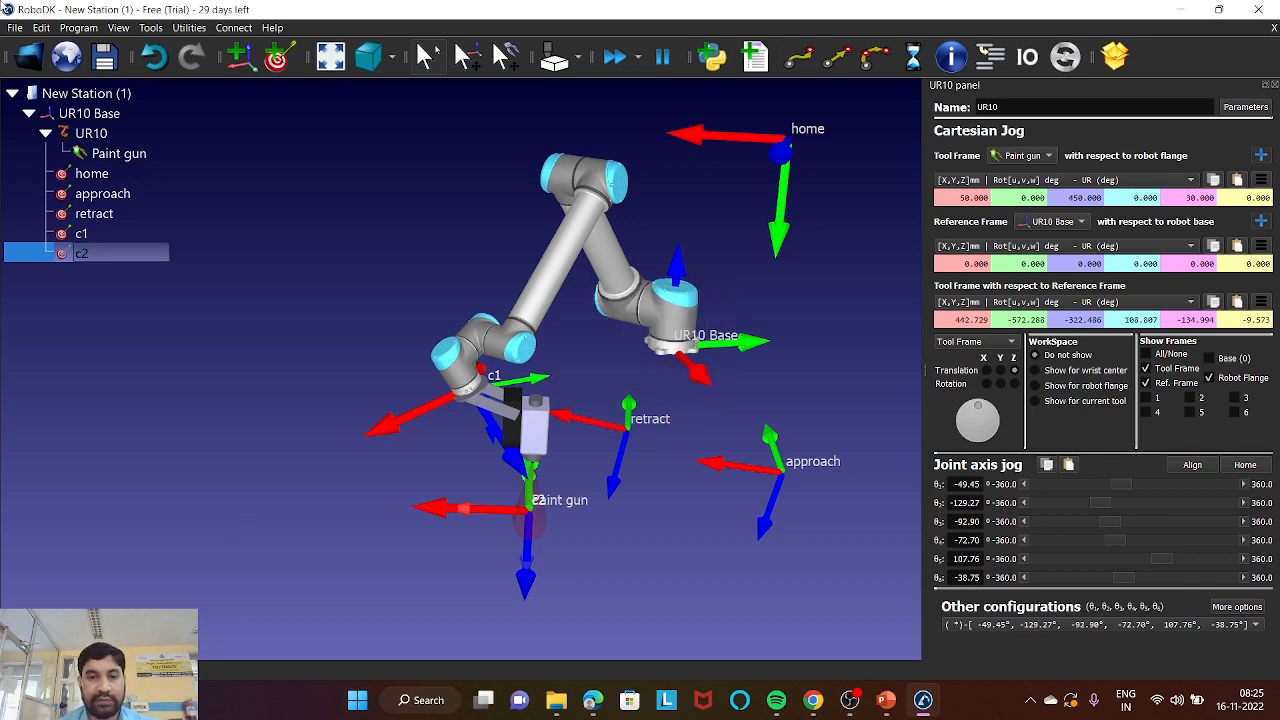
- Swing the paint gun from c2 past the approach target by jogging joint 1 to 34.55 degrees
{"action": "left_click_drag", "start_coordinate": [495, 427], "coordinate": [924, 490]}
{"action": "scroll", "coordinate": [962, 485], "scroll_direction": "down", "scroll_amount": 3}
{"action": "scroll", "coordinate": [956, 488], "scroll_direction": "up", "scroll_amount": 15}
{"action": "scroll", "coordinate": [635, 369], "scroll_direction": "up", "scroll_amount": 5}
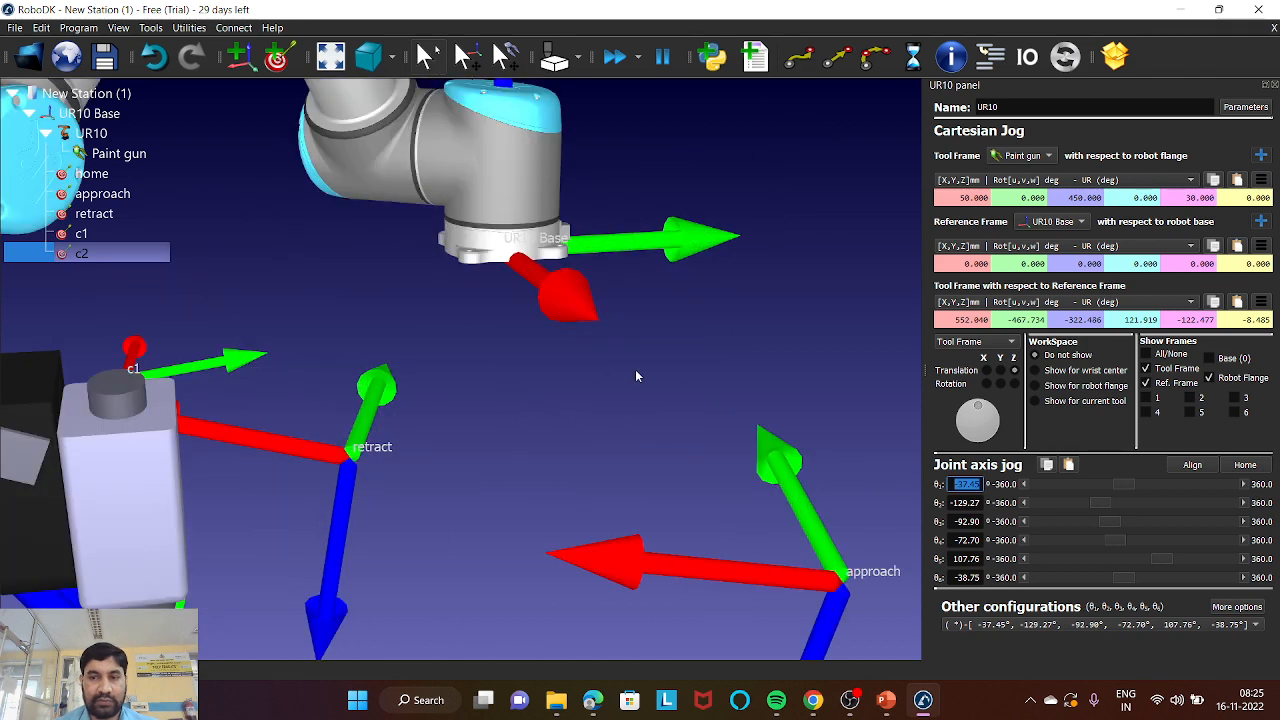
{"action": "scroll", "coordinate": [635, 369], "scroll_direction": "down", "scroll_amount": 3}
{"action": "scroll", "coordinate": [635, 375], "scroll_direction": "down", "scroll_amount": 4}
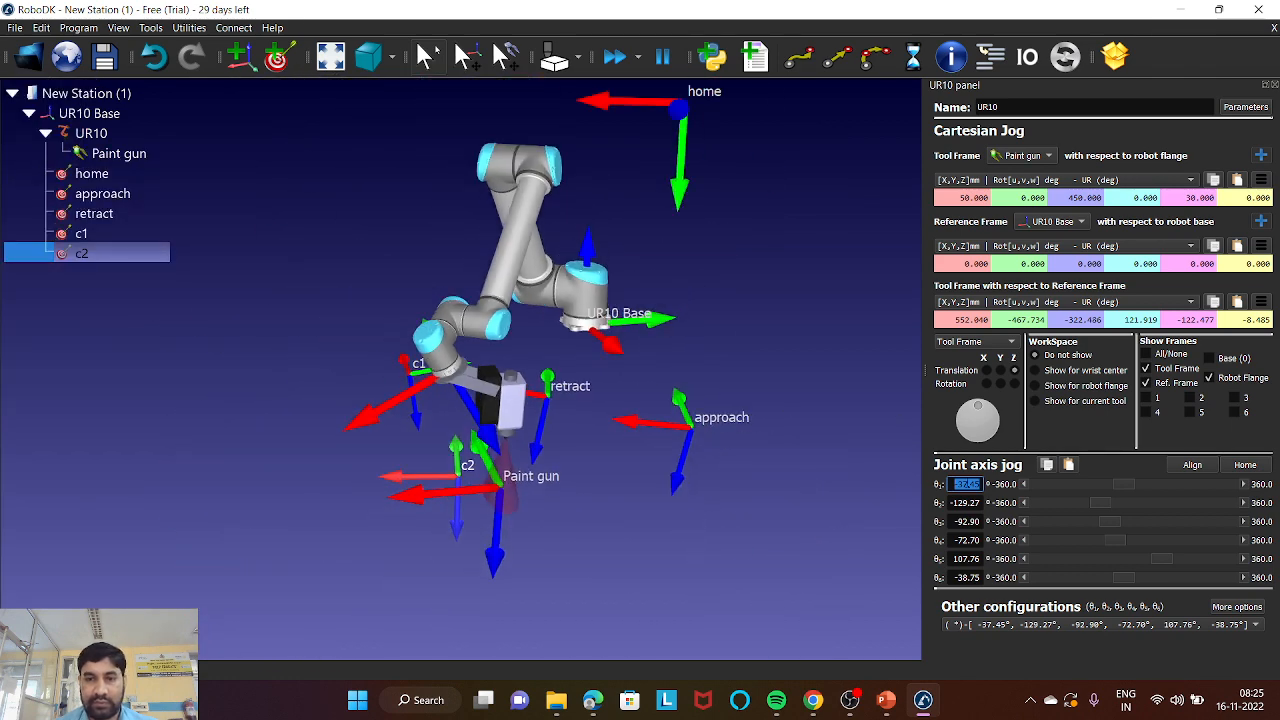
{"action": "scroll", "coordinate": [962, 484], "scroll_direction": "up", "scroll_amount": 20}
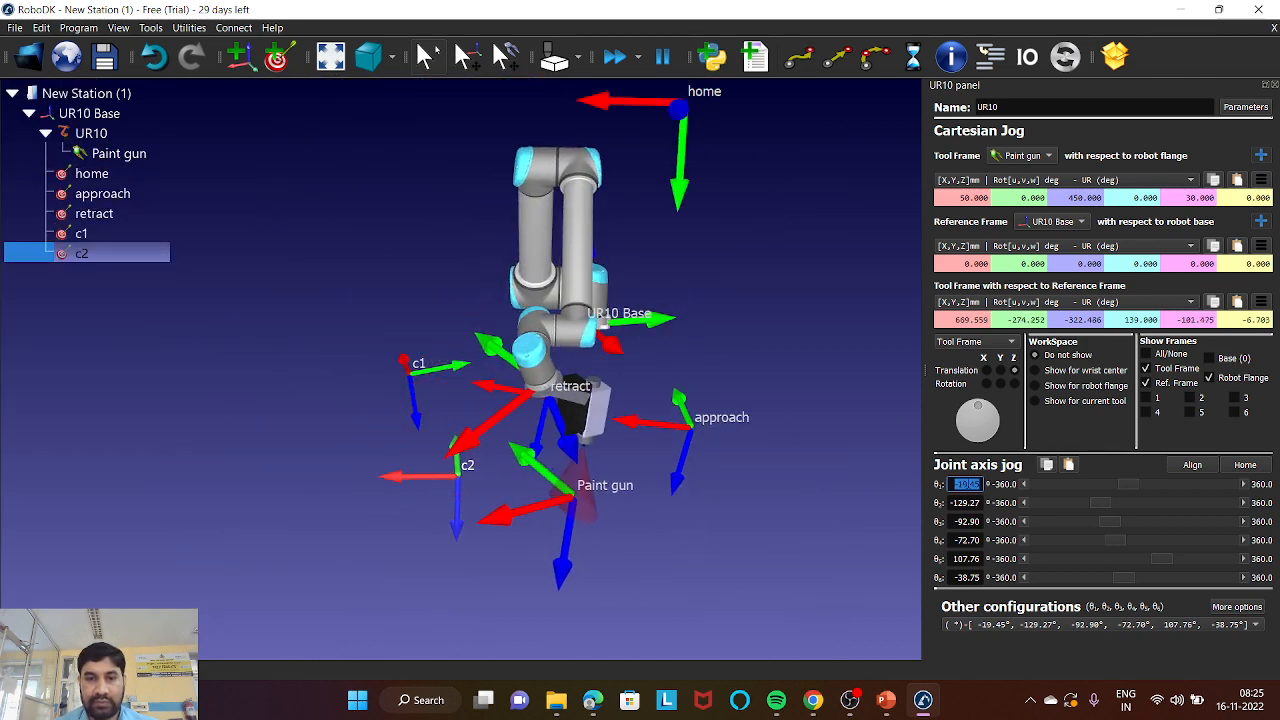
{"action": "scroll", "coordinate": [962, 484], "scroll_direction": "up", "scroll_amount": 20}
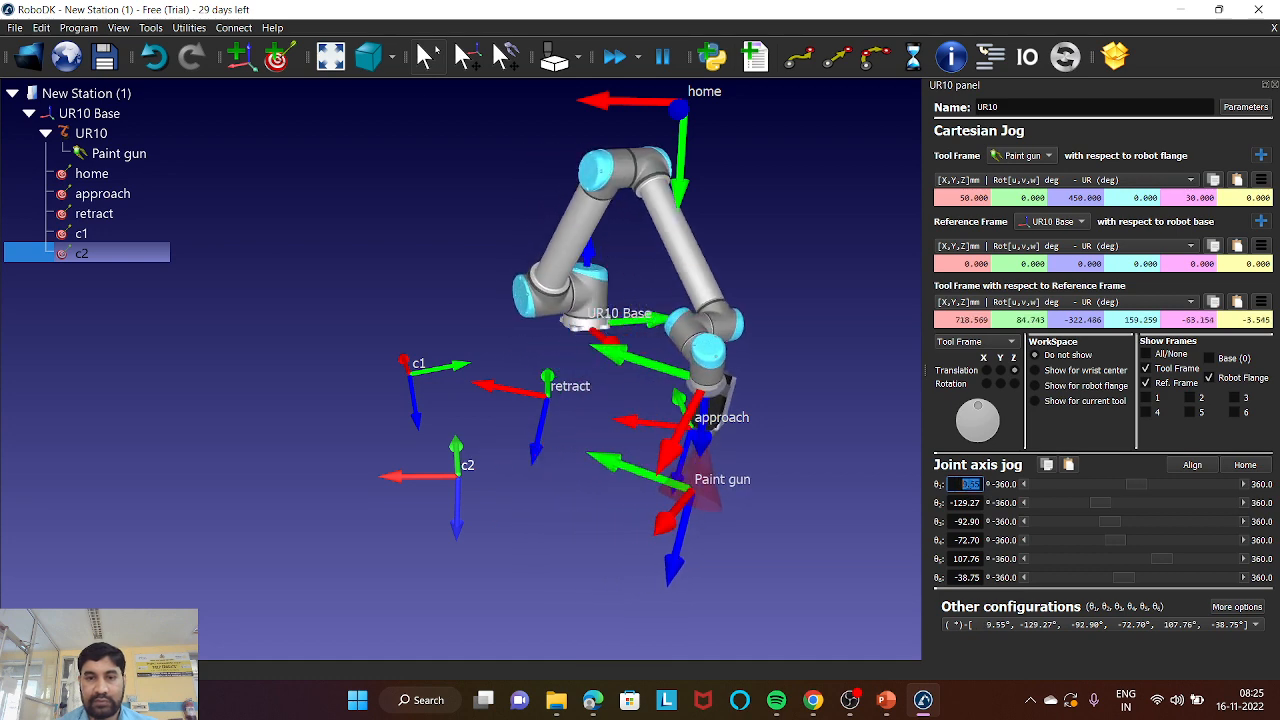
{"action": "scroll", "coordinate": [968, 484], "scroll_direction": "up", "scroll_amount": 19}
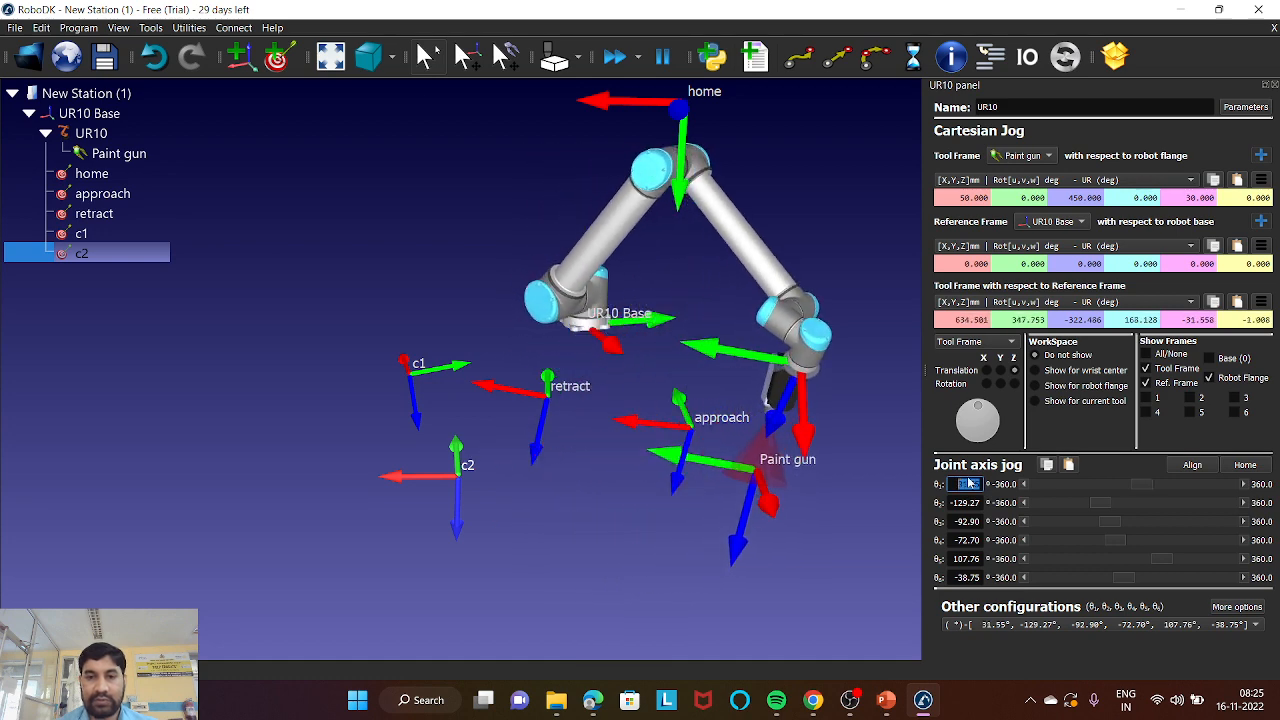
{"action": "scroll", "coordinate": [968, 484], "scroll_direction": "up", "scroll_amount": 1}
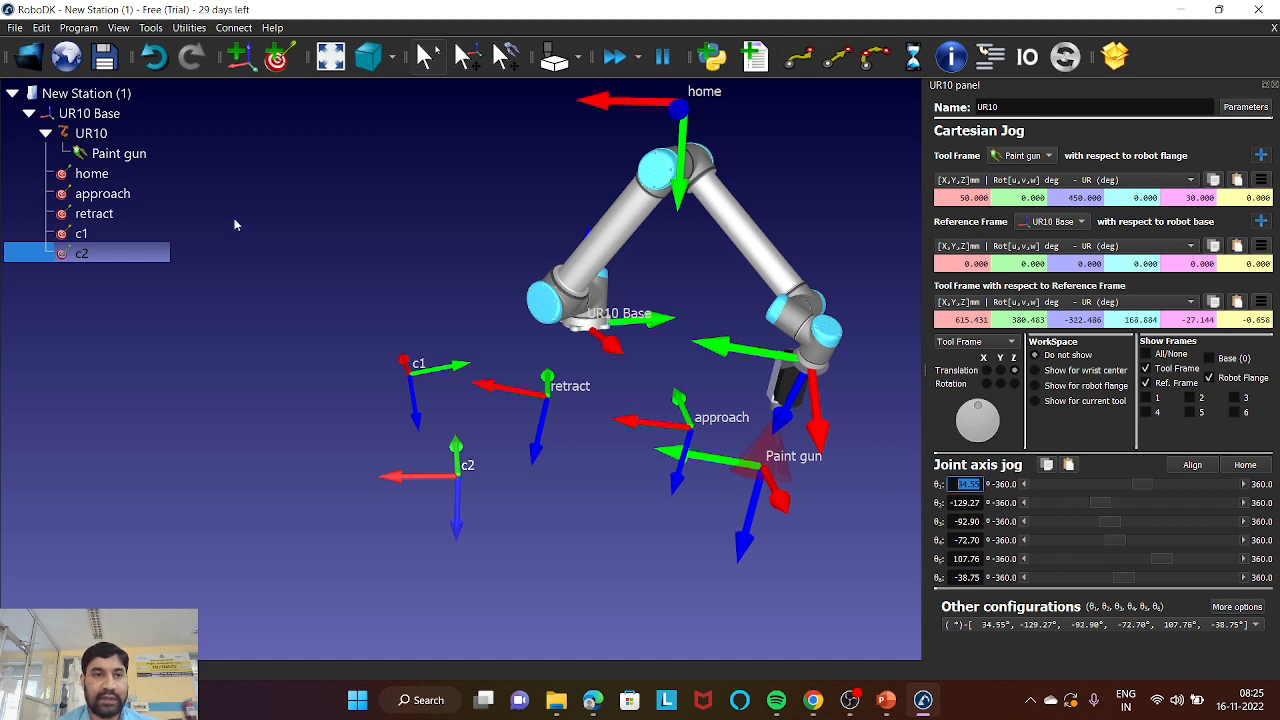
- Add a target at the robot's current position and rename it c3
{"action": "left_click", "coordinate": [278, 59]}
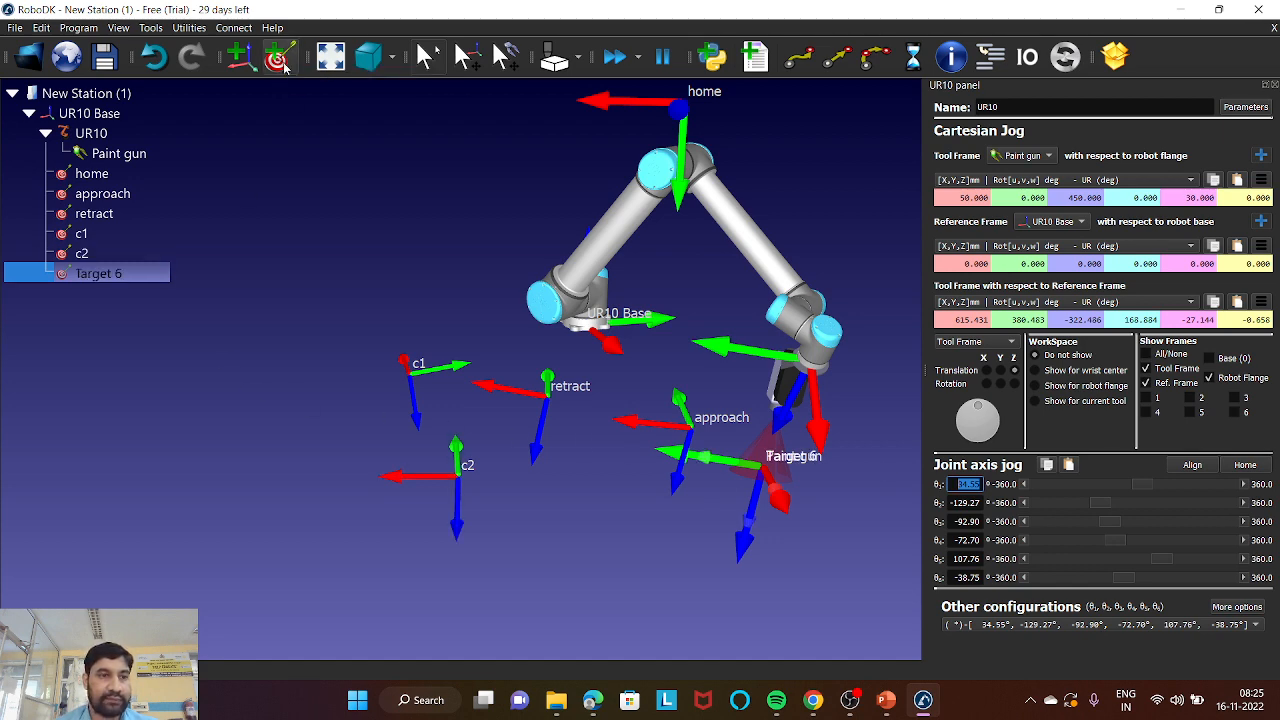
{"action": "right_click", "coordinate": [128, 283]}
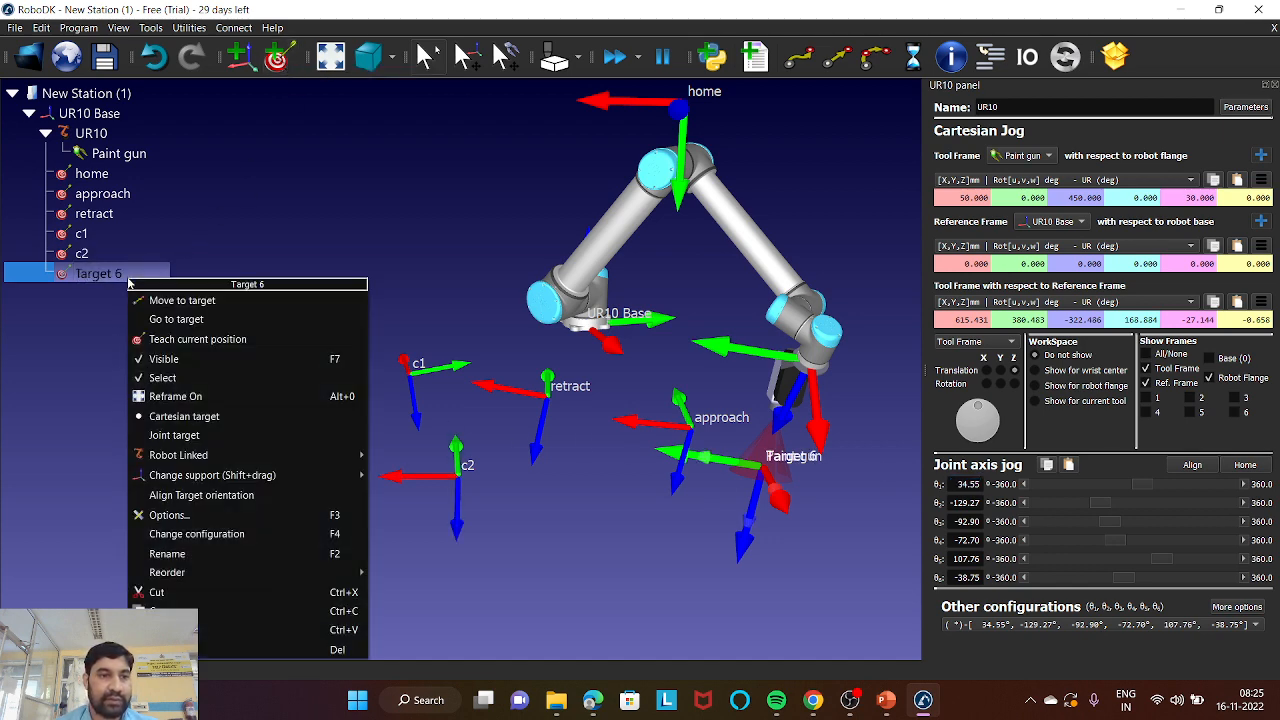
{"action": "left_click", "coordinate": [201, 556]}
{"action": "type", "text": "c3"}
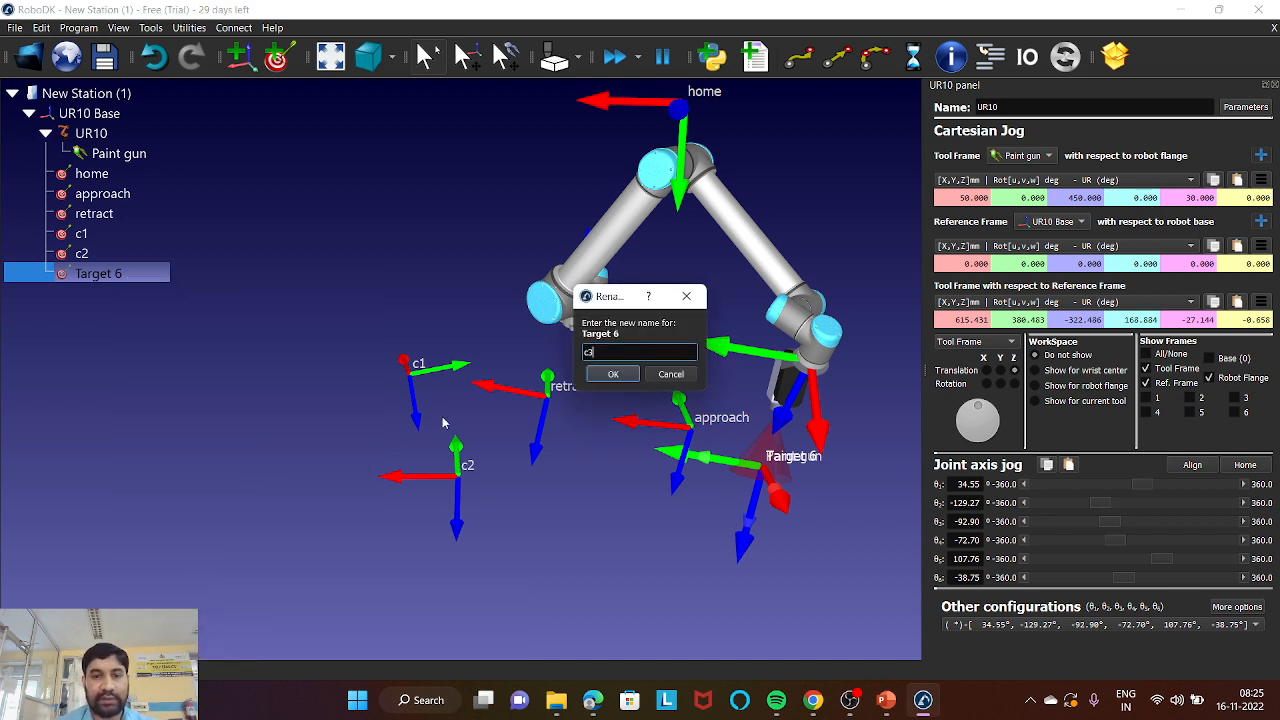
{"action": "left_click", "coordinate": [613, 374]}
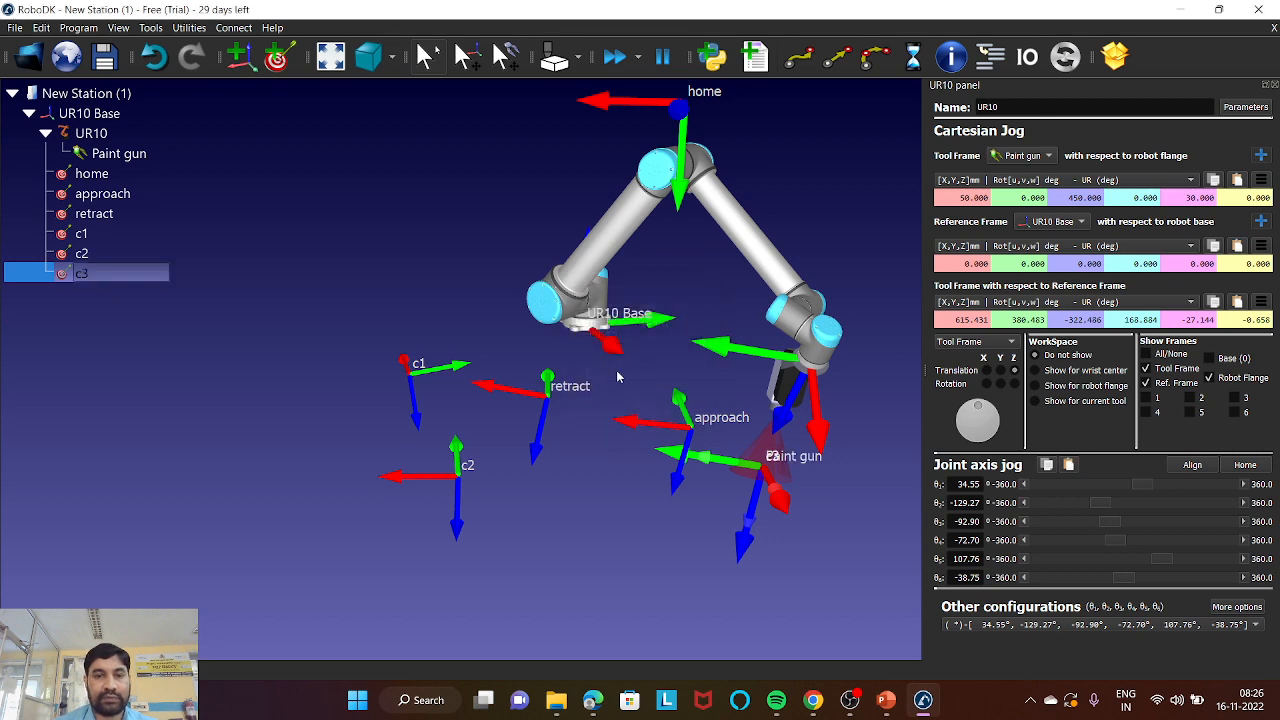
- Check the taught positions by moving the robot through home, approach, retract, c1, c2 and c3 in order
{"action": "left_click_drag", "start_coordinate": [616, 377], "coordinate": [430, 360]}
{"action": "double_click", "coordinate": [98, 175]}
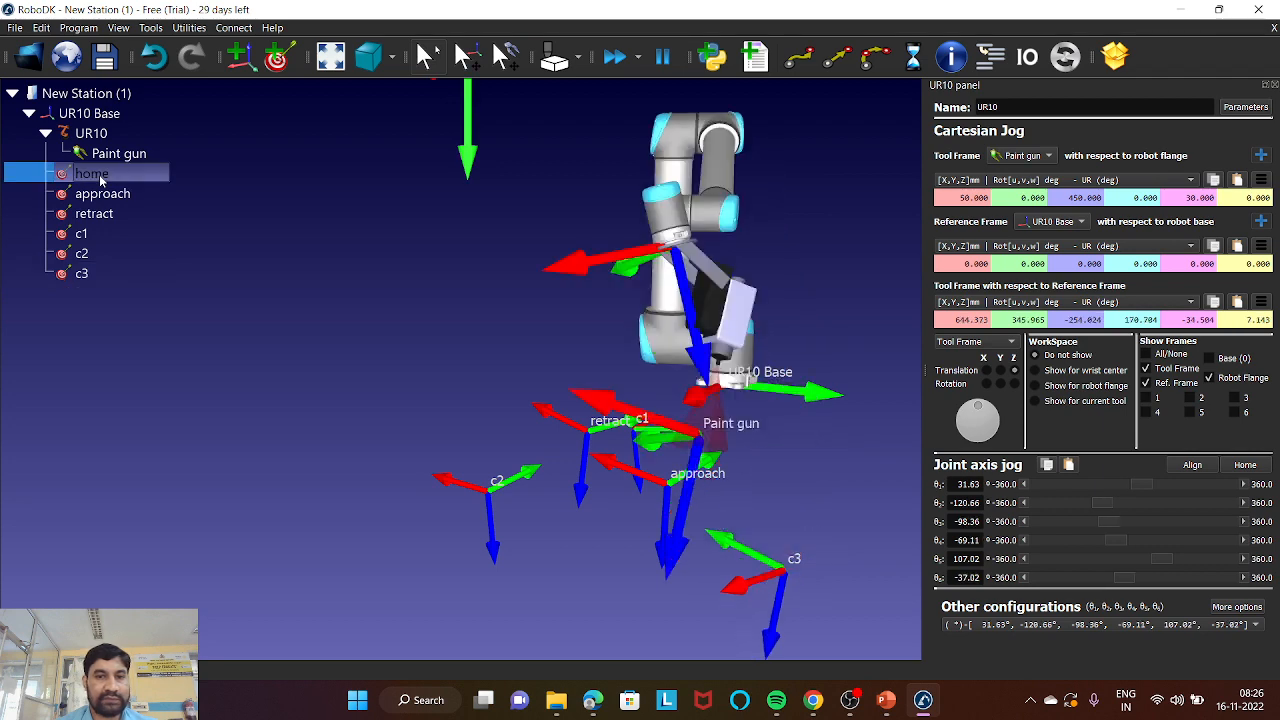
{"action": "scroll", "coordinate": [167, 251], "scroll_direction": "down", "scroll_amount": 1}
{"action": "double_click", "coordinate": [120, 200]}
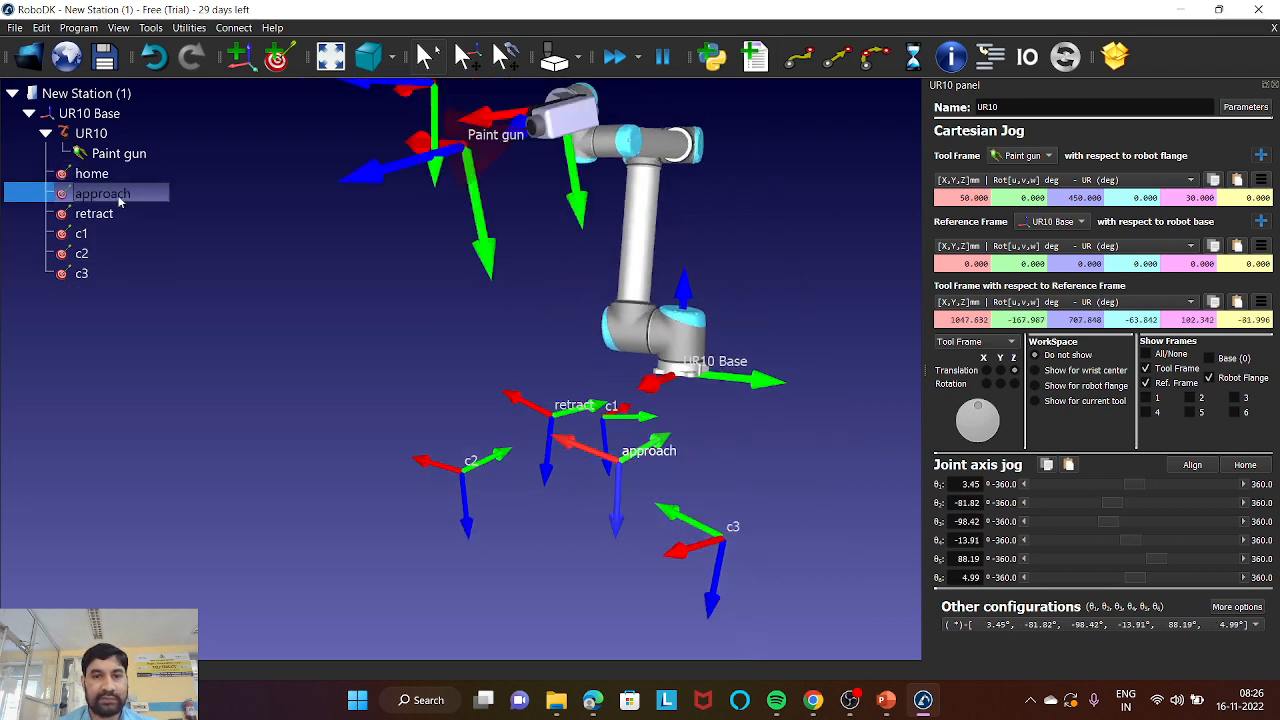
{"action": "double_click", "coordinate": [118, 213]}
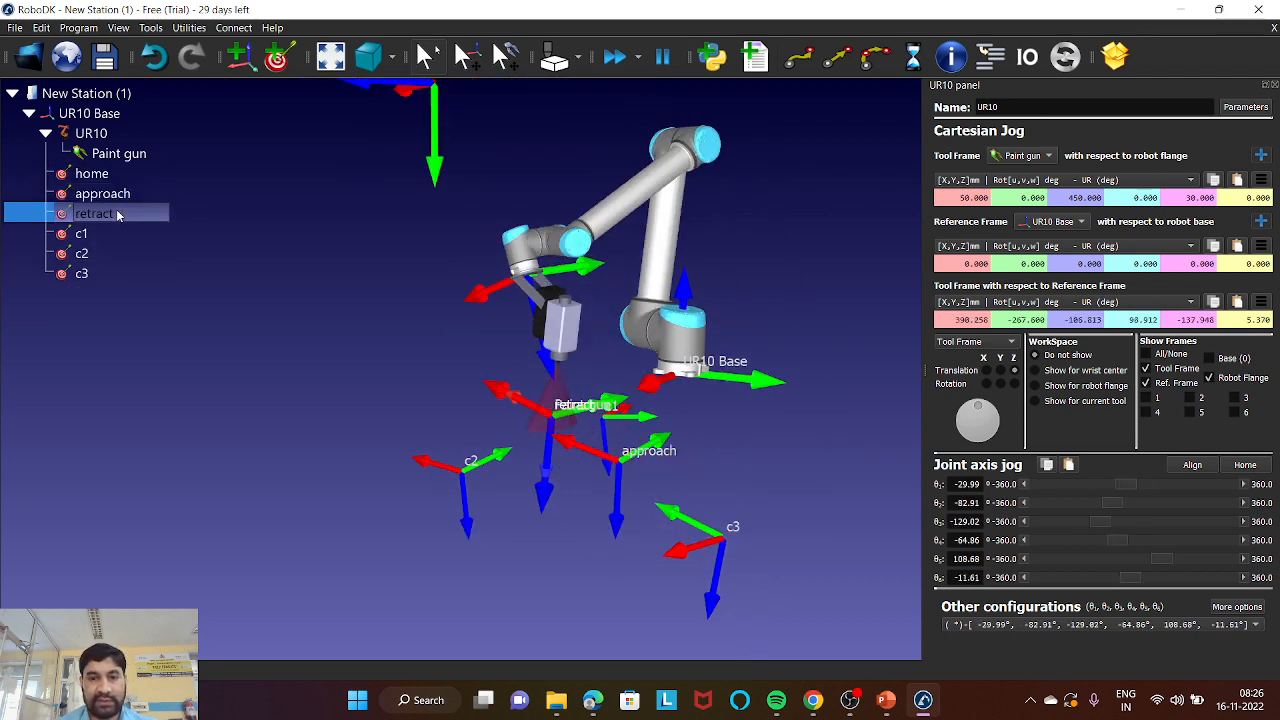
{"action": "double_click", "coordinate": [98, 234]}
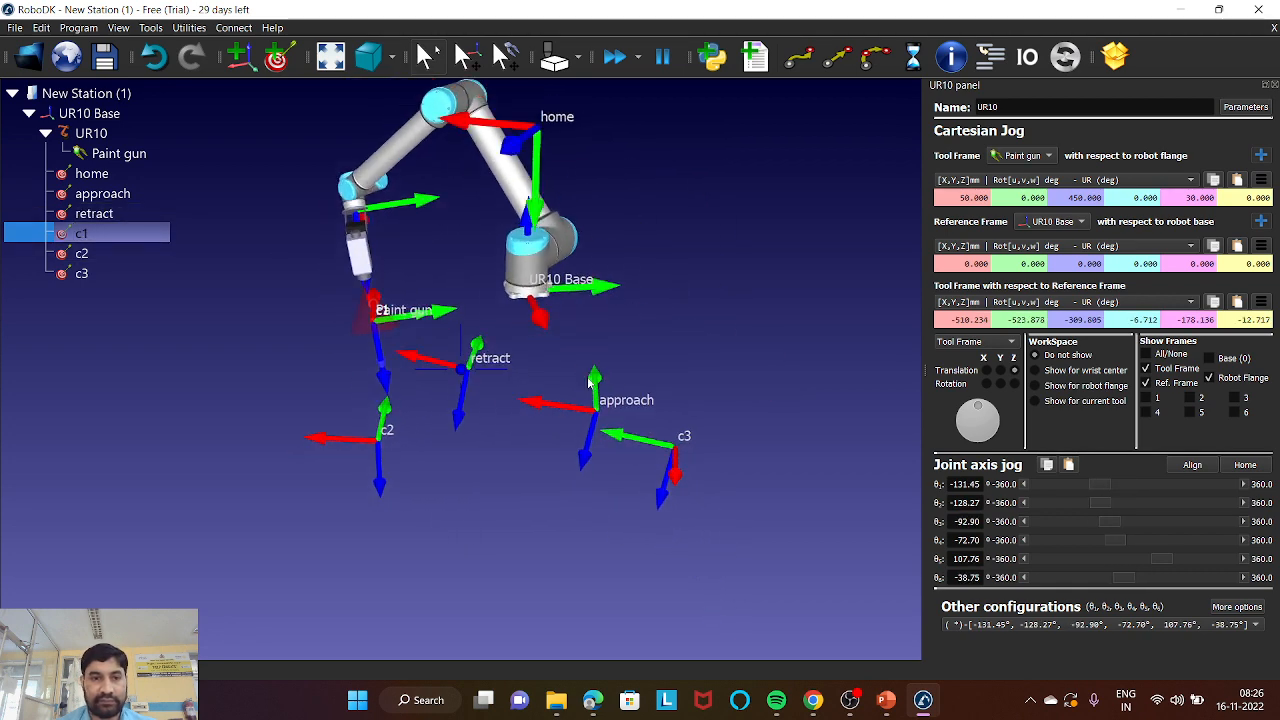
{"action": "left_click", "coordinate": [112, 256]}
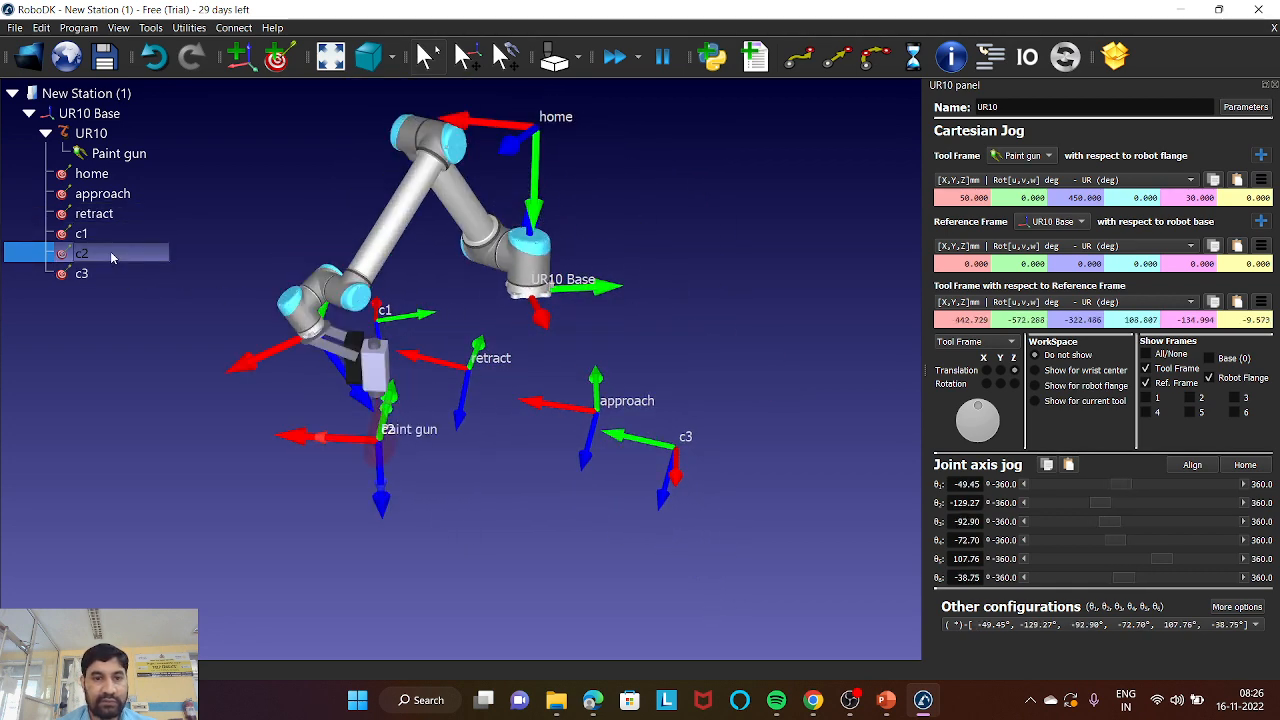
{"action": "left_click", "coordinate": [110, 273]}
{"action": "left_click_drag", "start_coordinate": [552, 386], "coordinate": [433, 436]}
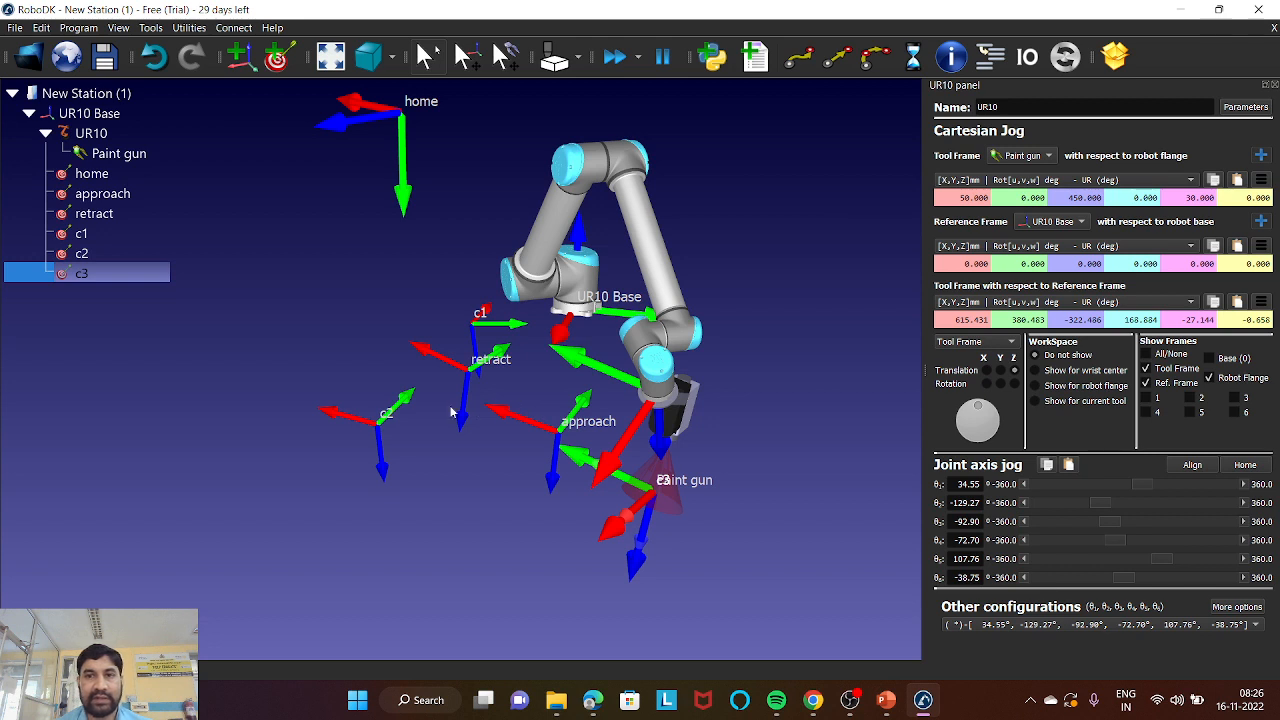
{"action": "left_click_drag", "start_coordinate": [594, 356], "coordinate": [446, 341]}
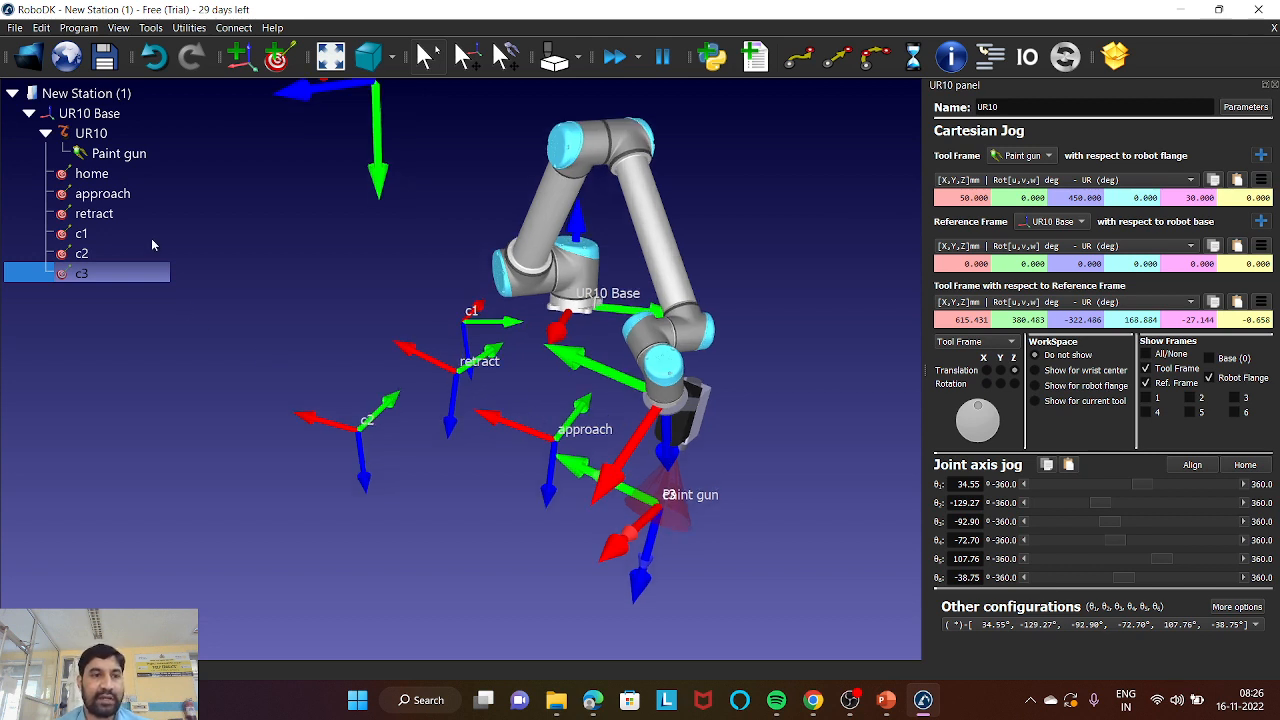
- Create a robot program with the UR10 Base reference and Paint gun tool, and delete its joint move to c3
{"action": "left_click", "coordinate": [750, 60]}
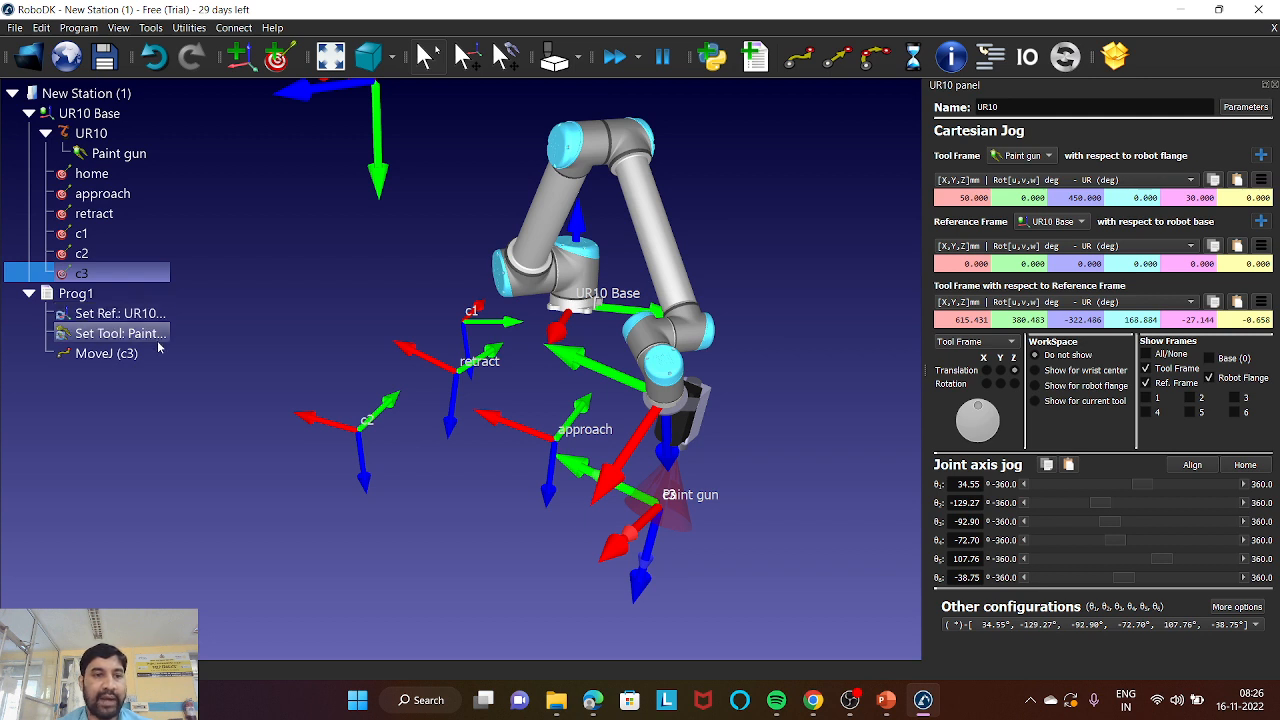
{"action": "right_click", "coordinate": [108, 358]}
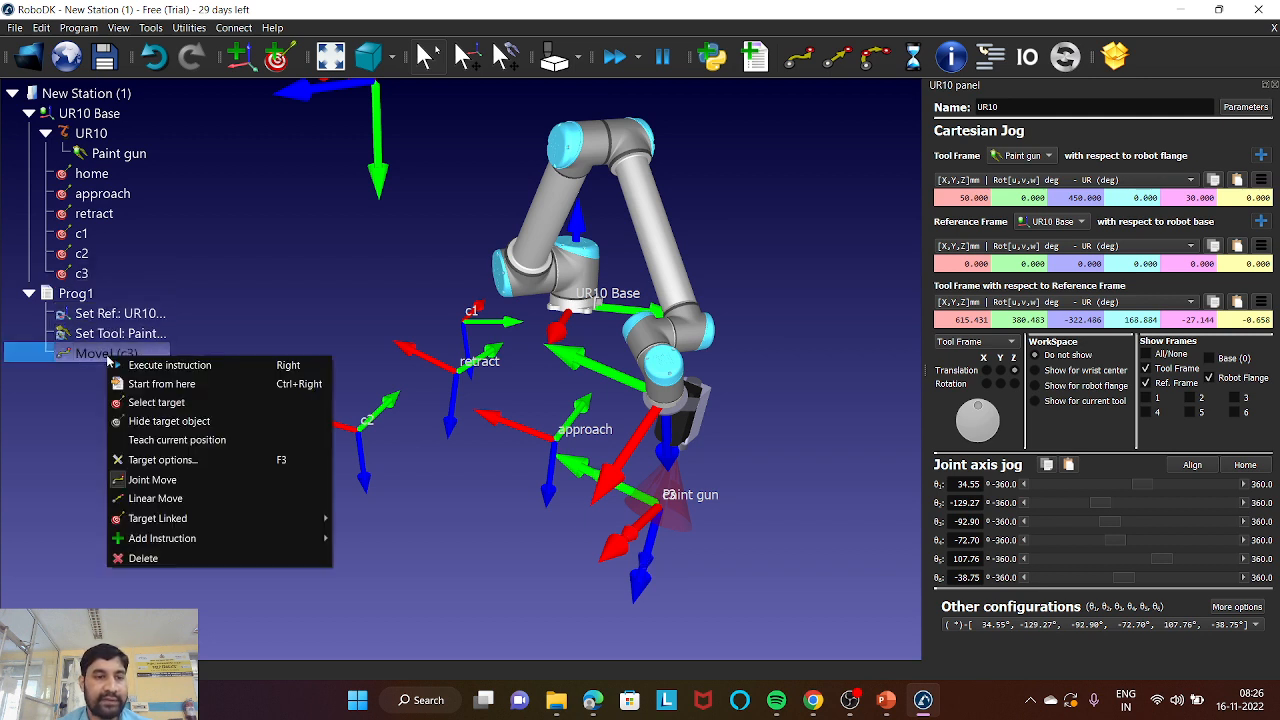
{"action": "left_click", "coordinate": [317, 278]}
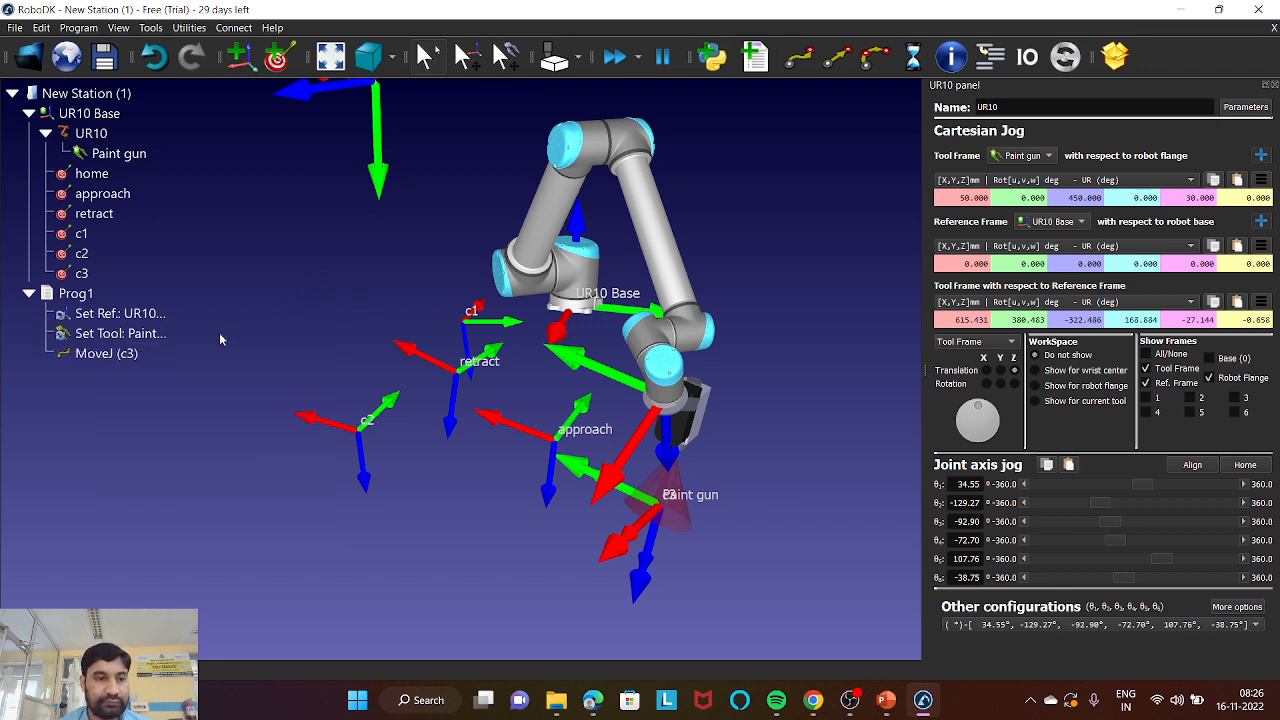
{"action": "key", "text": "Delete"}
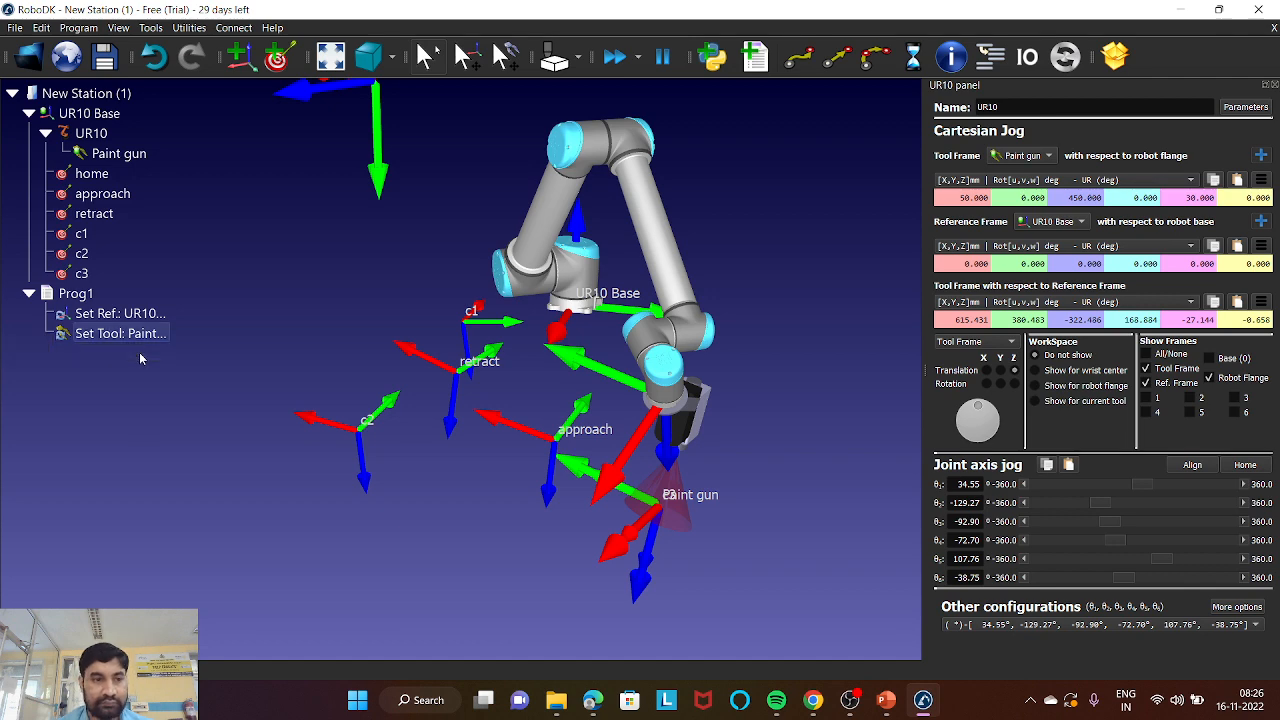
- Move the robot to the home target and add a joint move to home in the program
{"action": "double_click", "coordinate": [114, 178]}
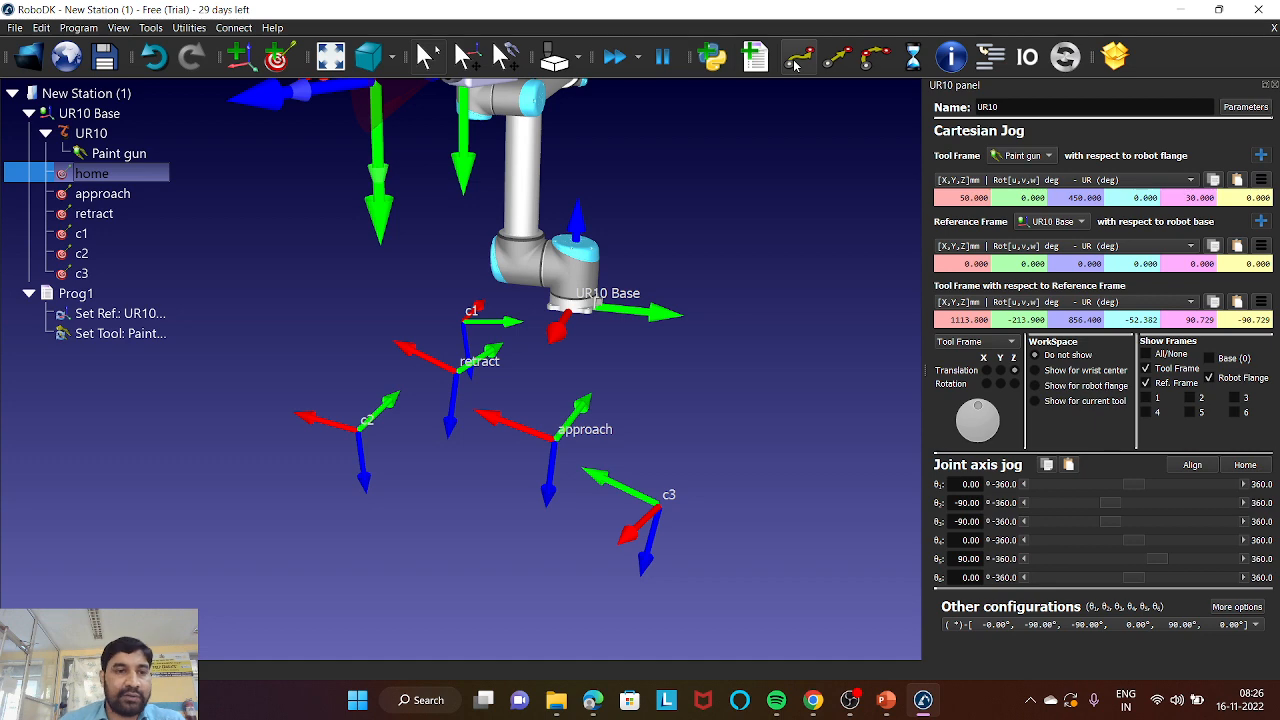
{"action": "left_click", "coordinate": [797, 60]}
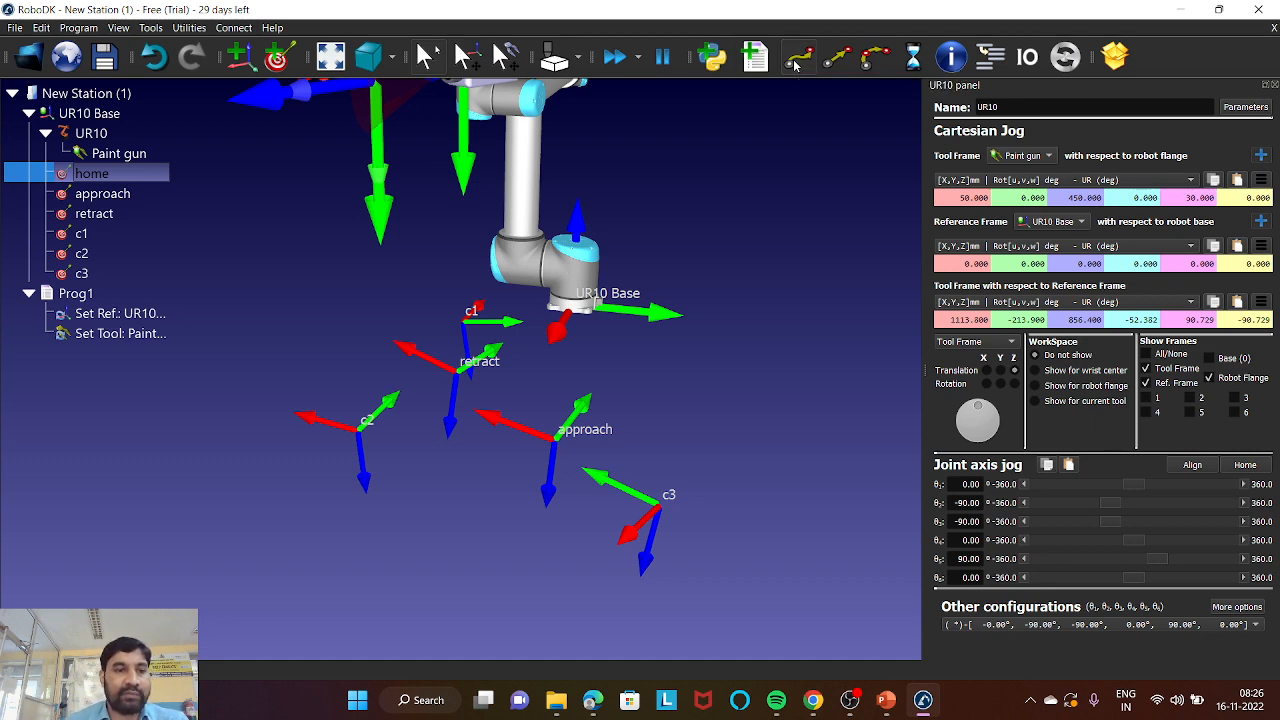
- Move the robot to approach, retract and c1 in turn, adding a joint move to each target in the program
{"action": "double_click", "coordinate": [104, 194]}
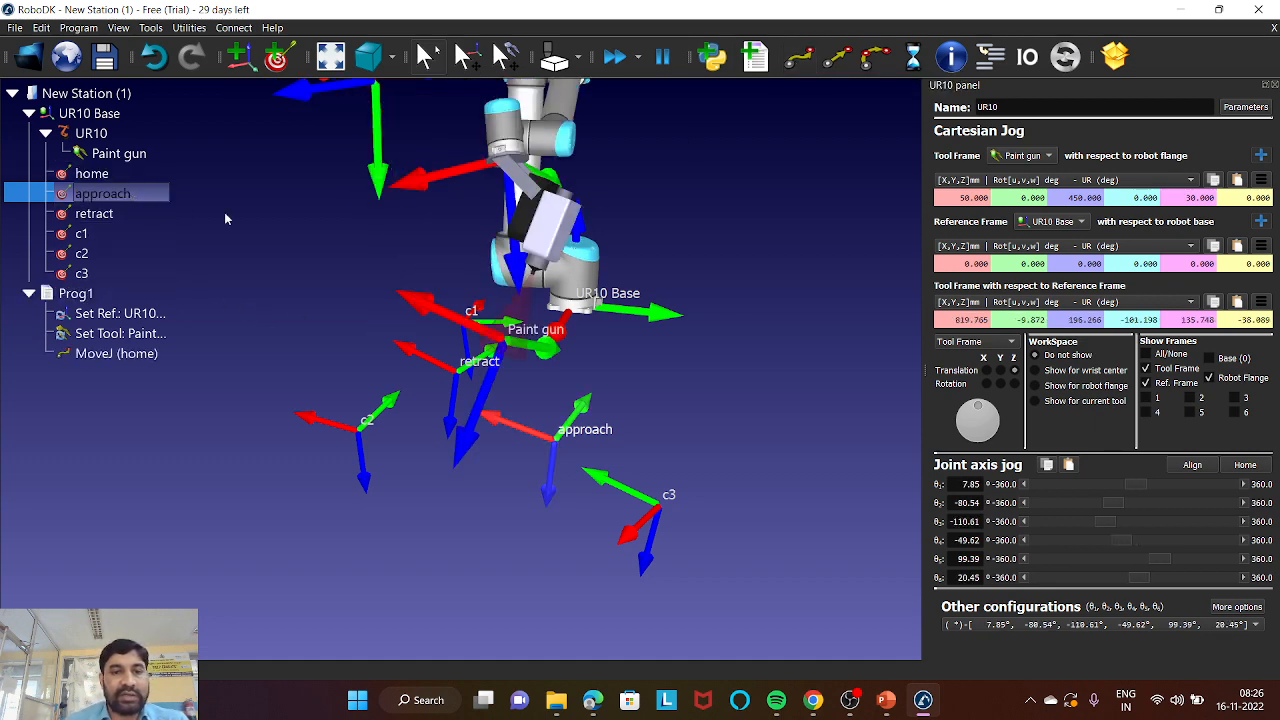
{"action": "left_click", "coordinate": [797, 60]}
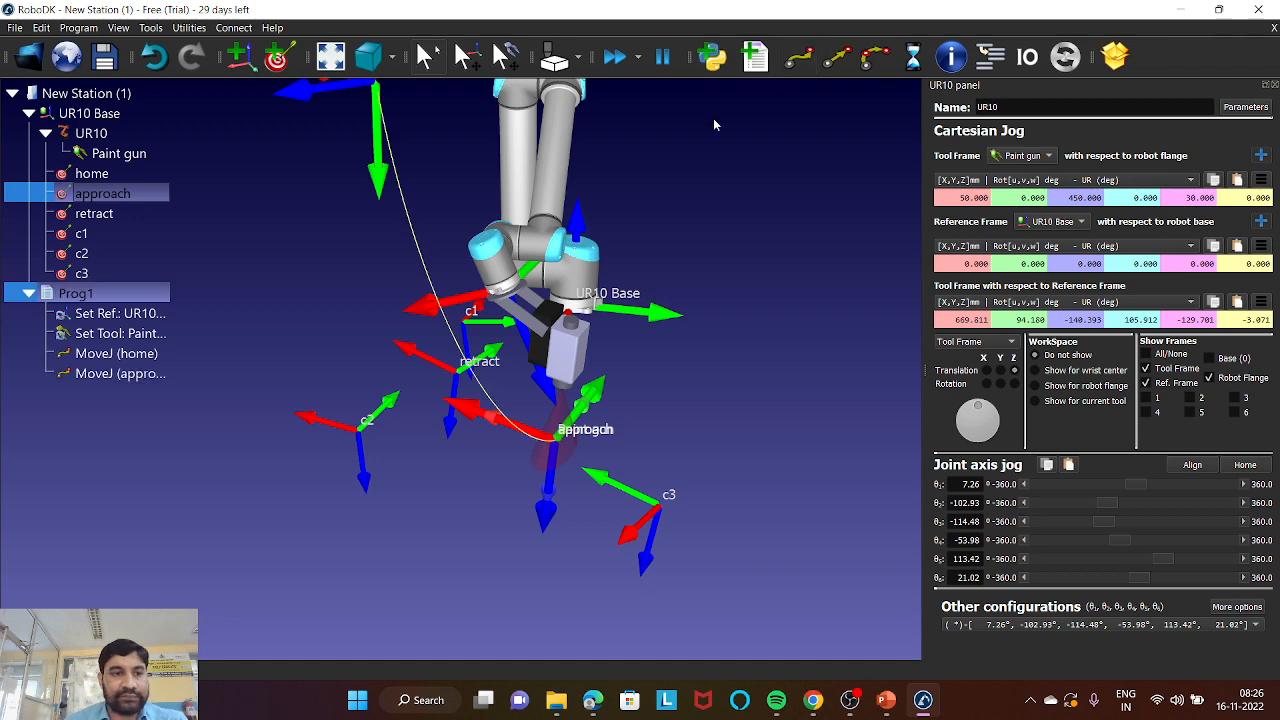
{"action": "double_click", "coordinate": [94, 213]}
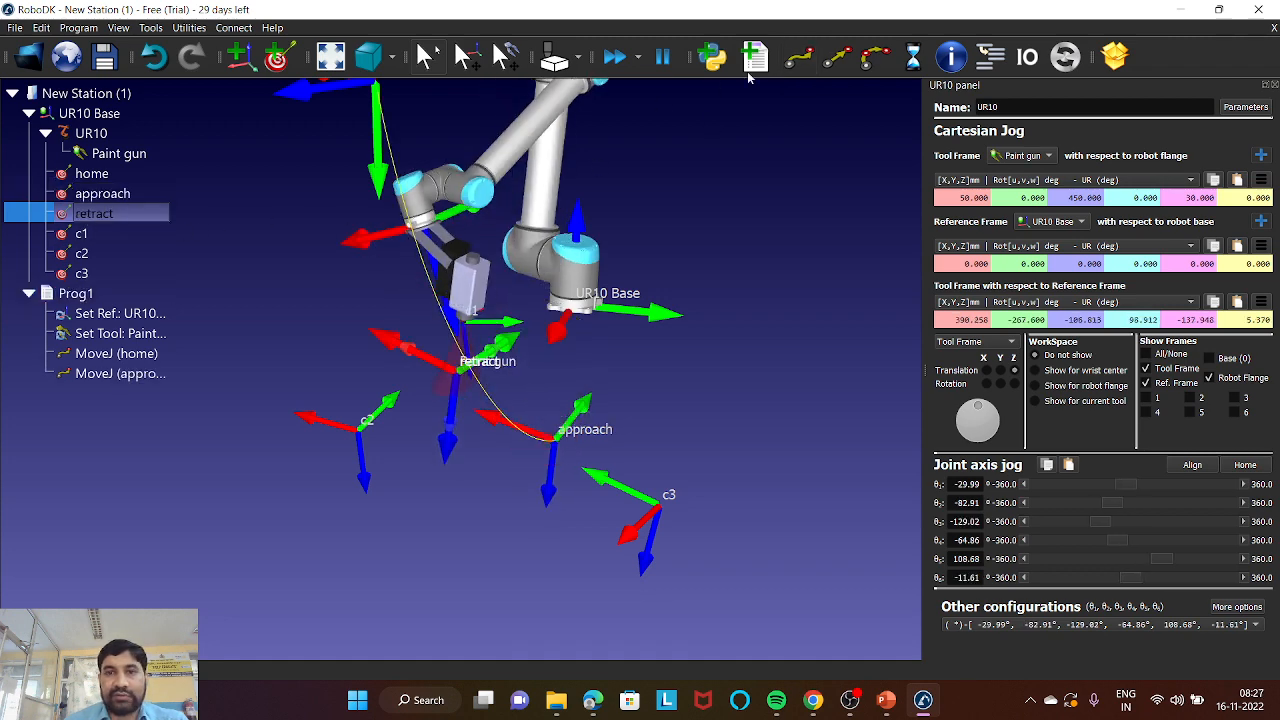
{"action": "left_click", "coordinate": [797, 61]}
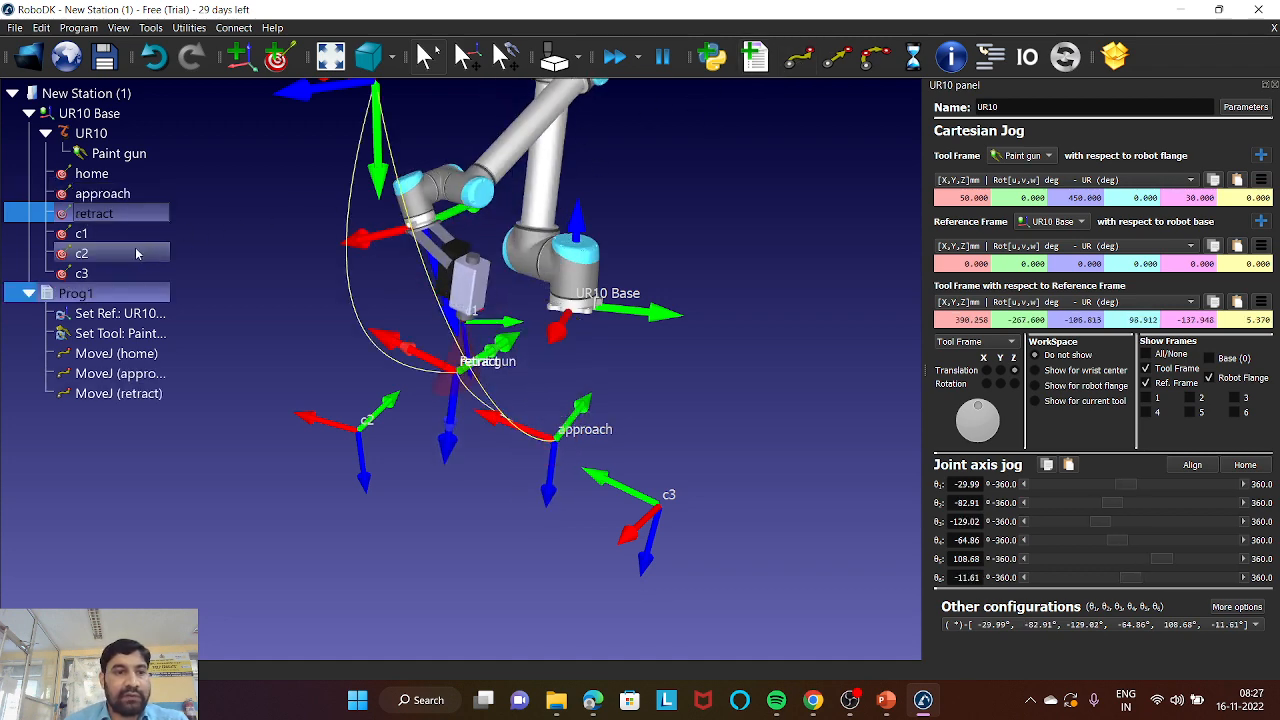
{"action": "double_click", "coordinate": [114, 235]}
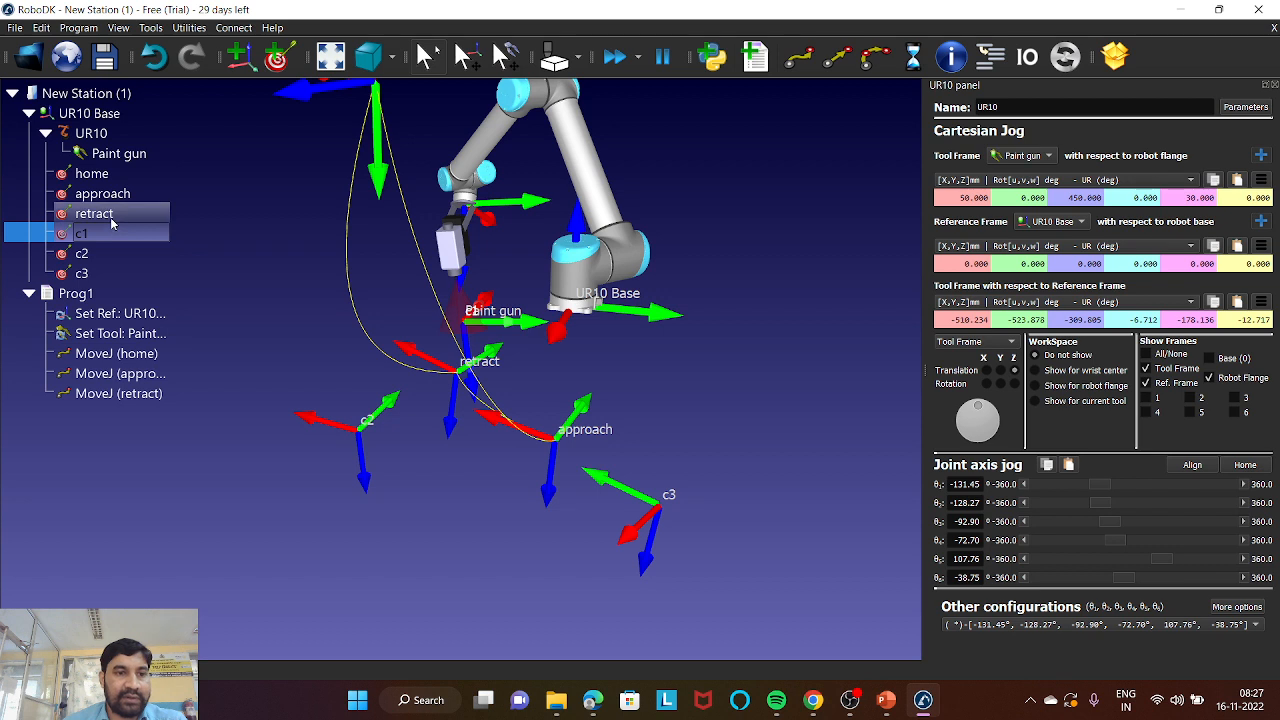
{"action": "left_click", "coordinate": [797, 60]}
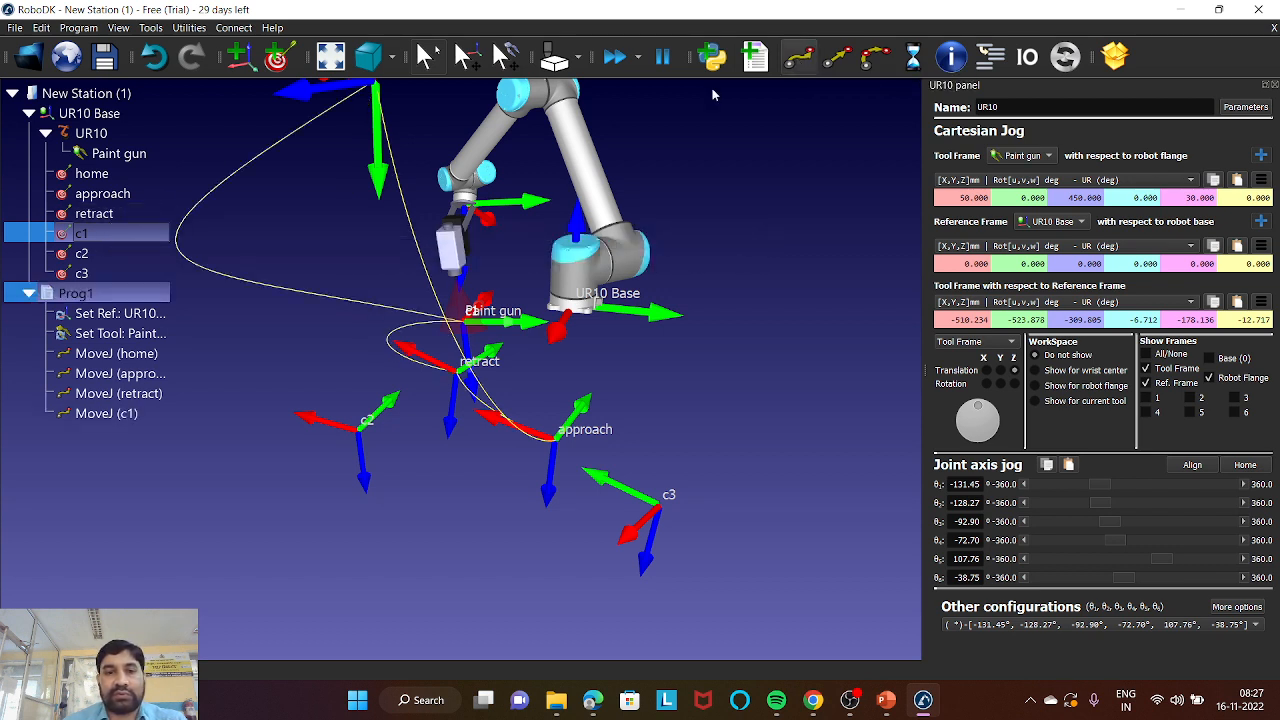
- Move the robot to c2 and add a circular move through c2 and c3 to the program
{"action": "double_click", "coordinate": [108, 256]}
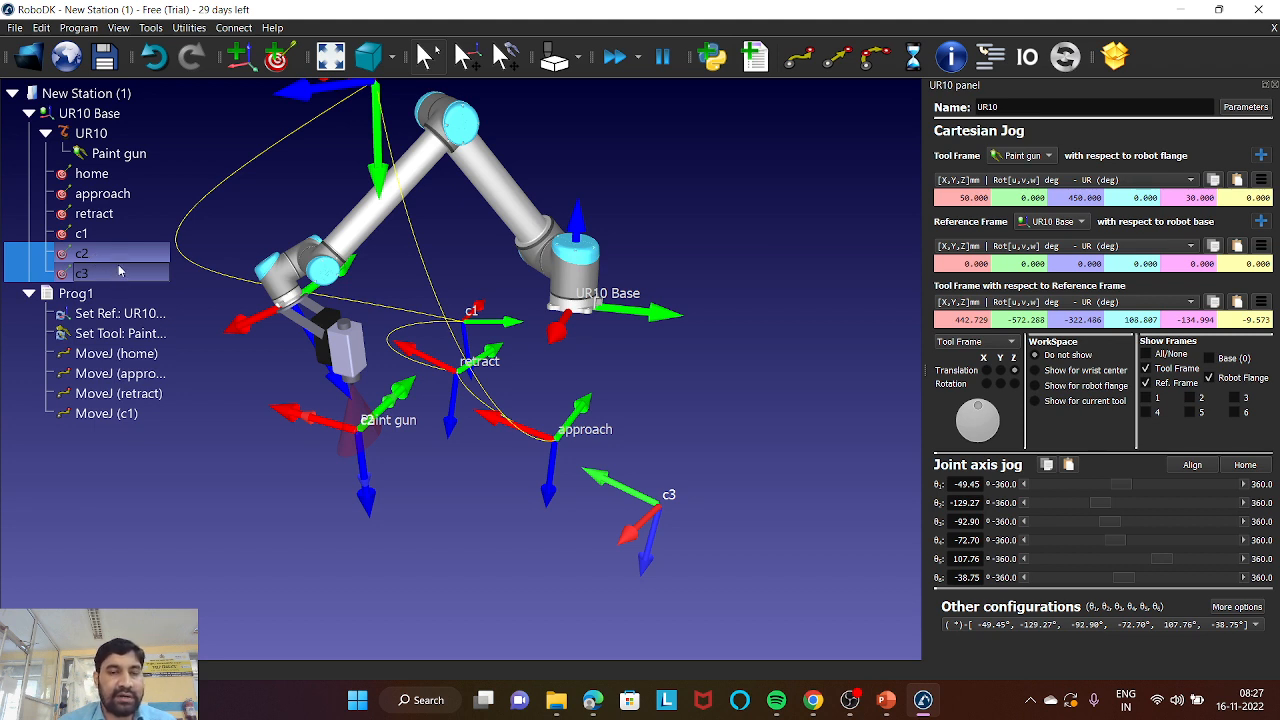
{"action": "left_click", "coordinate": [868, 66]}
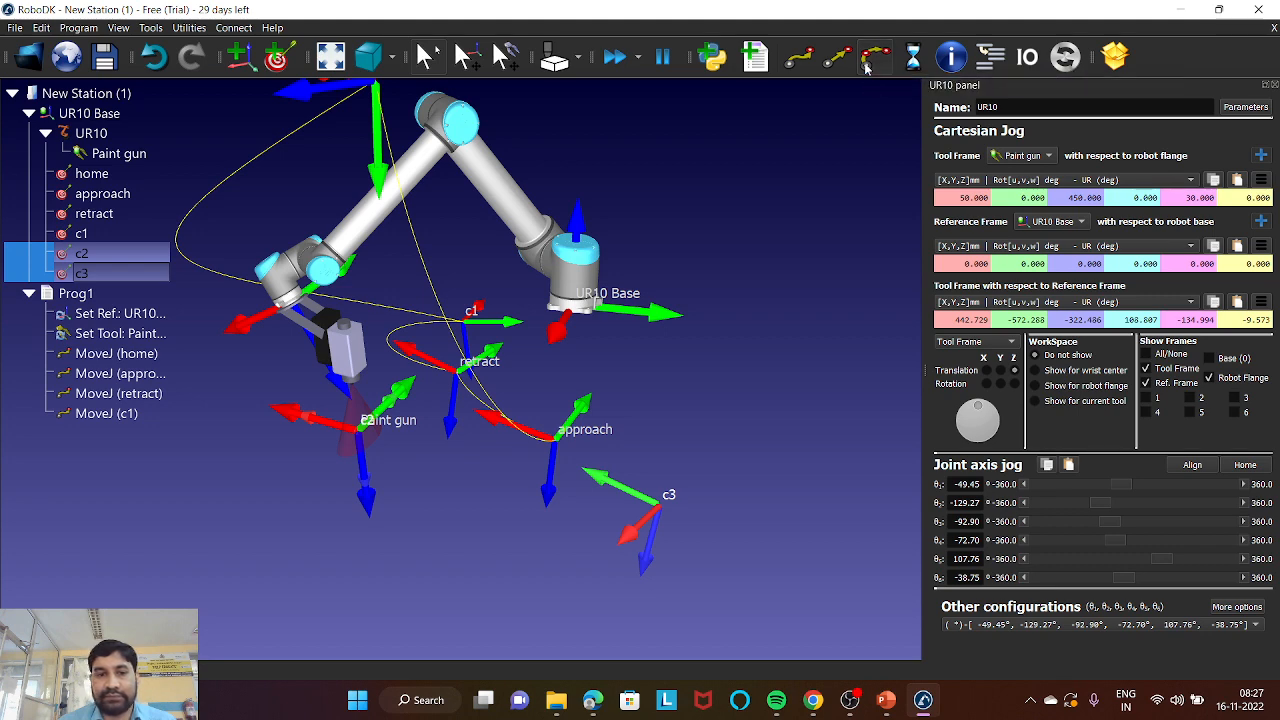
{"action": "scroll", "coordinate": [524, 380], "scroll_direction": "down", "scroll_amount": 3}
{"action": "scroll", "coordinate": [524, 380], "scroll_direction": "up", "scroll_amount": 2}
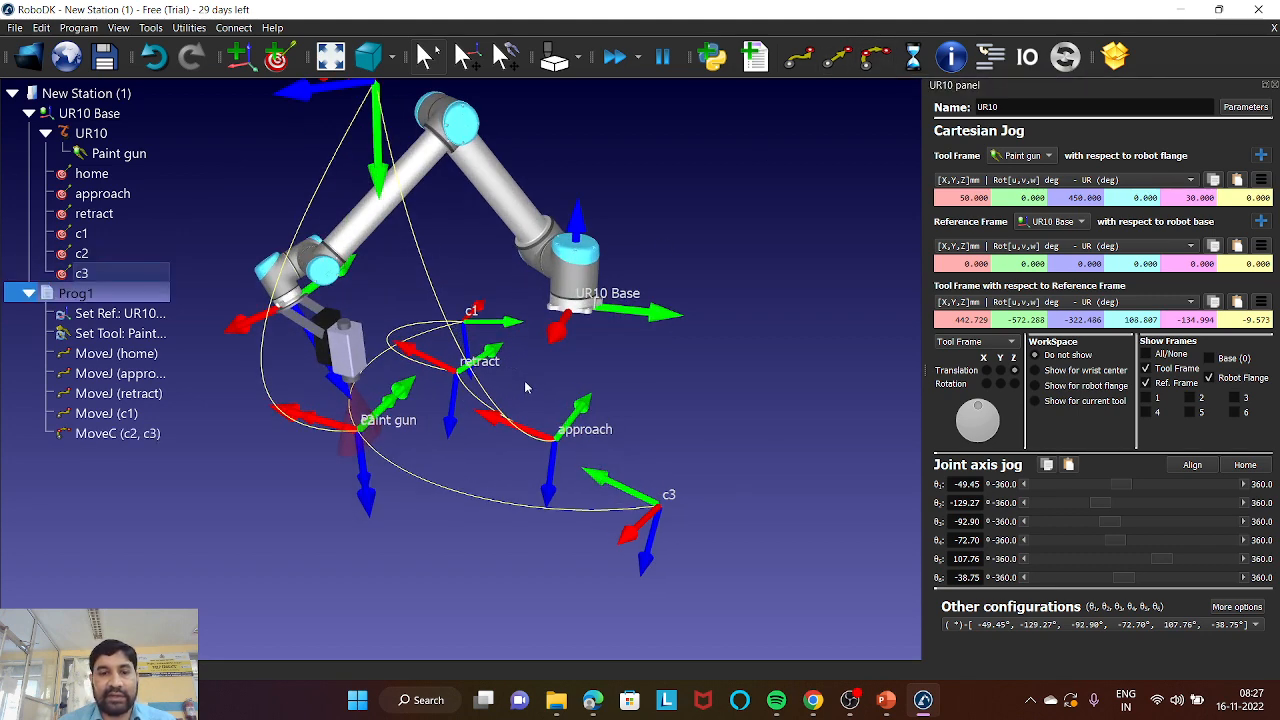
- Run Prog1 and inspect the simulated tool path through c2 and c3 from different angles
{"action": "double_click", "coordinate": [76, 294]}
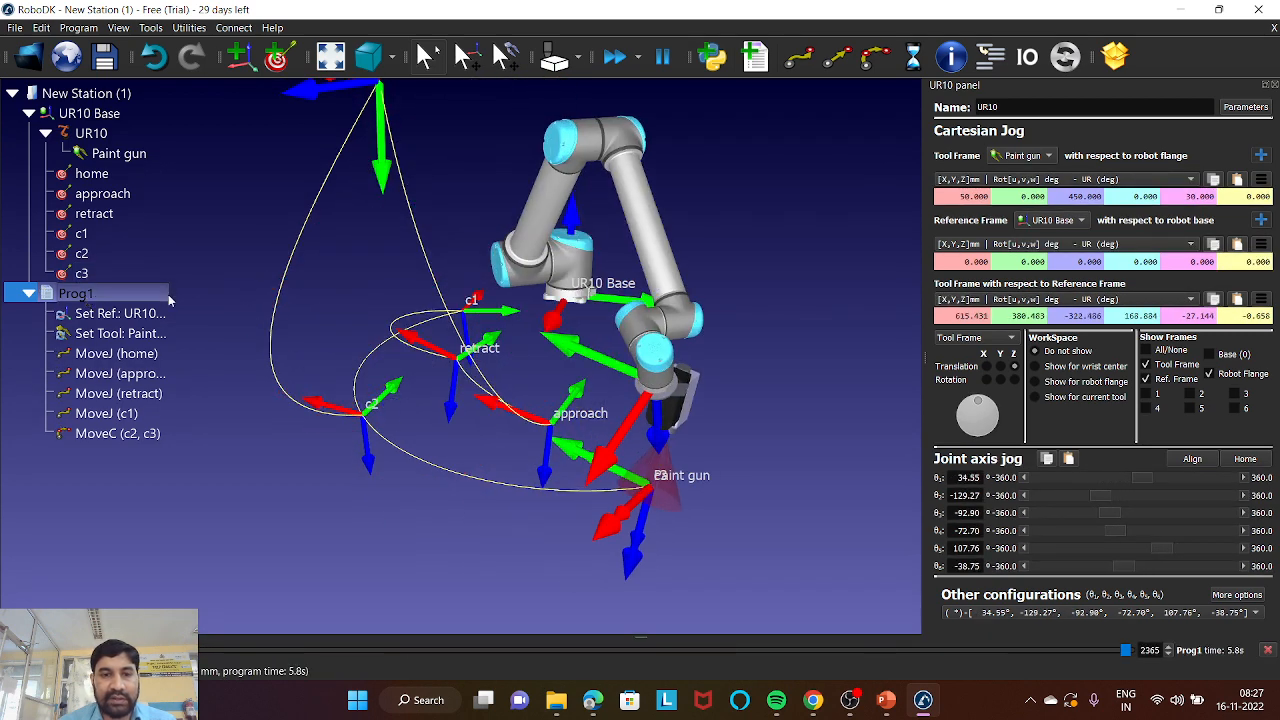
{"action": "left_click_drag", "start_coordinate": [240, 320], "coordinate": [489, 292]}
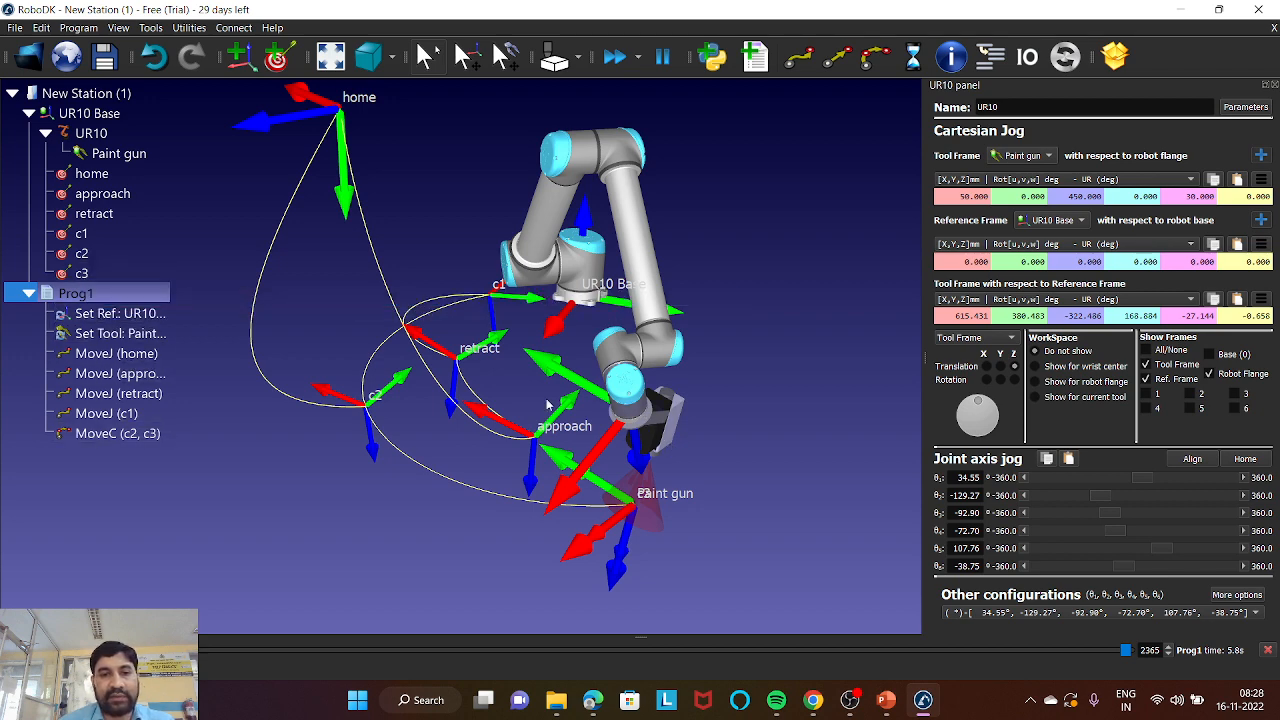
{"action": "left_click_drag", "start_coordinate": [603, 413], "coordinate": [632, 348]}
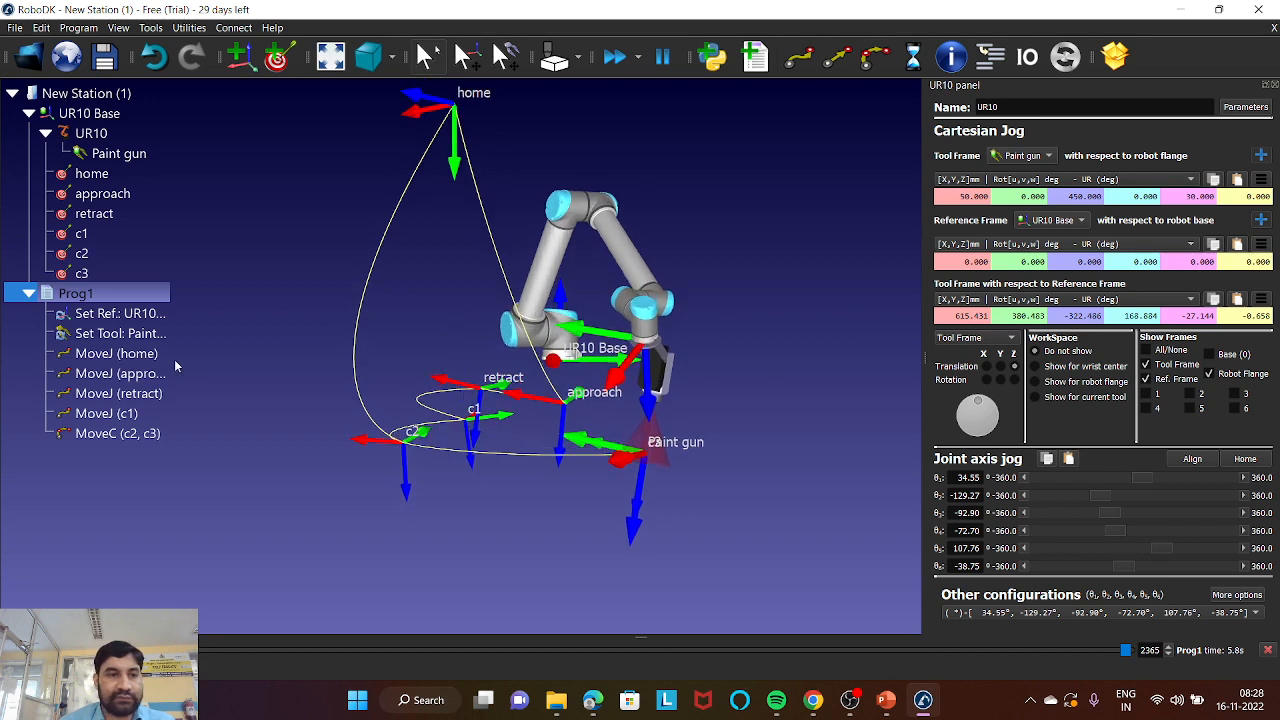
- Add joint moves back to retract and home at the end of Prog1, moving the robot to each target
{"action": "double_click", "coordinate": [95, 214]}
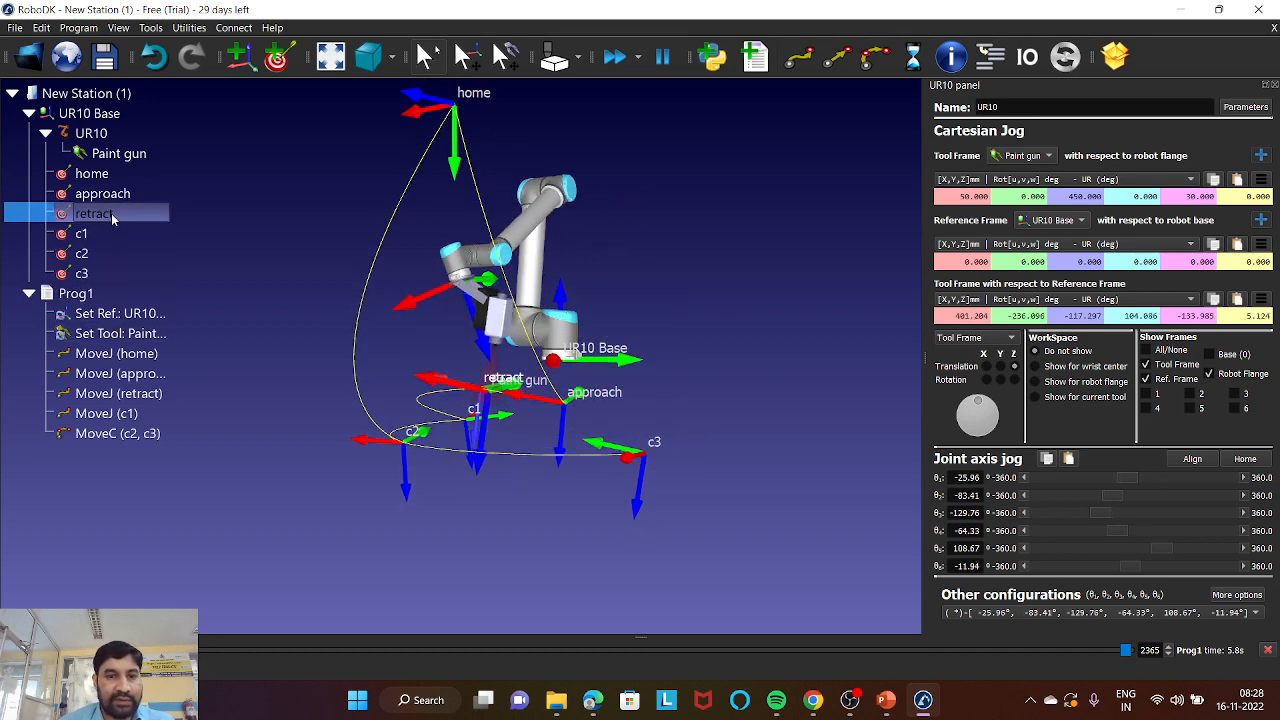
{"action": "left_click", "coordinate": [797, 58]}
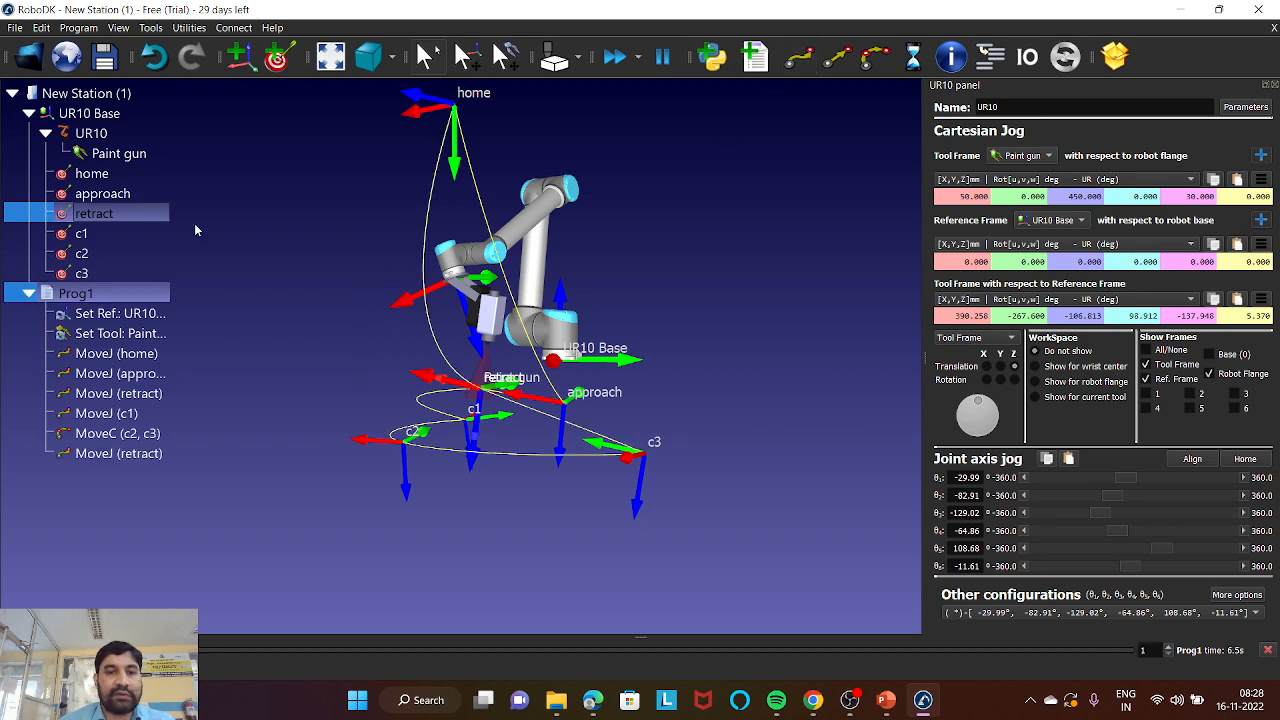
{"action": "double_click", "coordinate": [91, 173]}
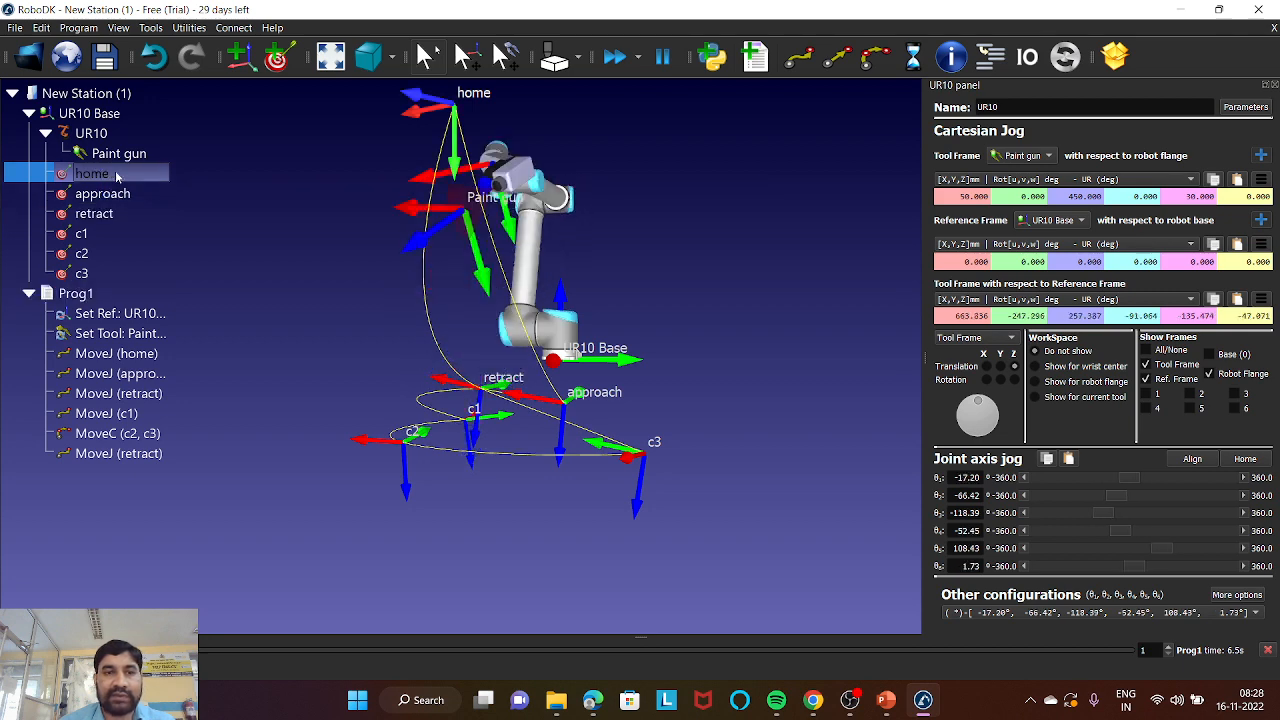
{"action": "left_click", "coordinate": [797, 60]}
{"action": "middle_click_drag", "start_coordinate": [645, 204], "coordinate": [612, 254]}
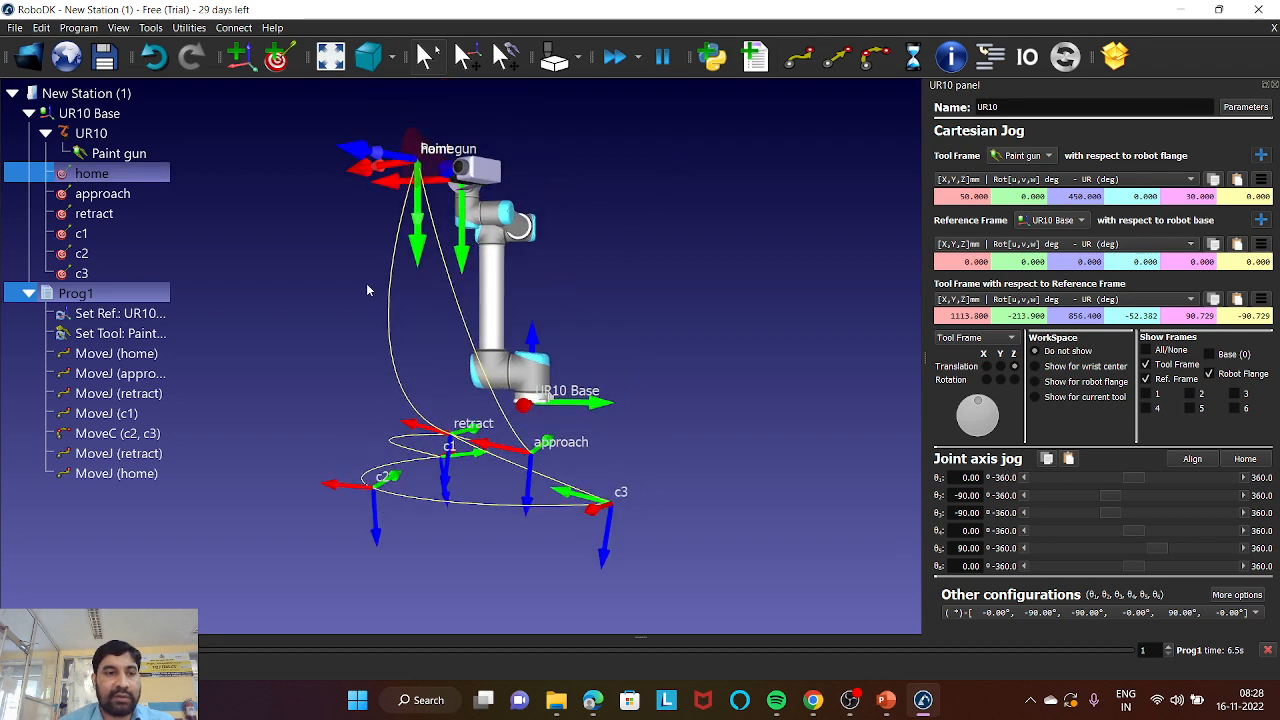
- Simulate the complete Prog1 several times and examine the robot's motion from different angles
{"action": "double_click", "coordinate": [102, 295]}
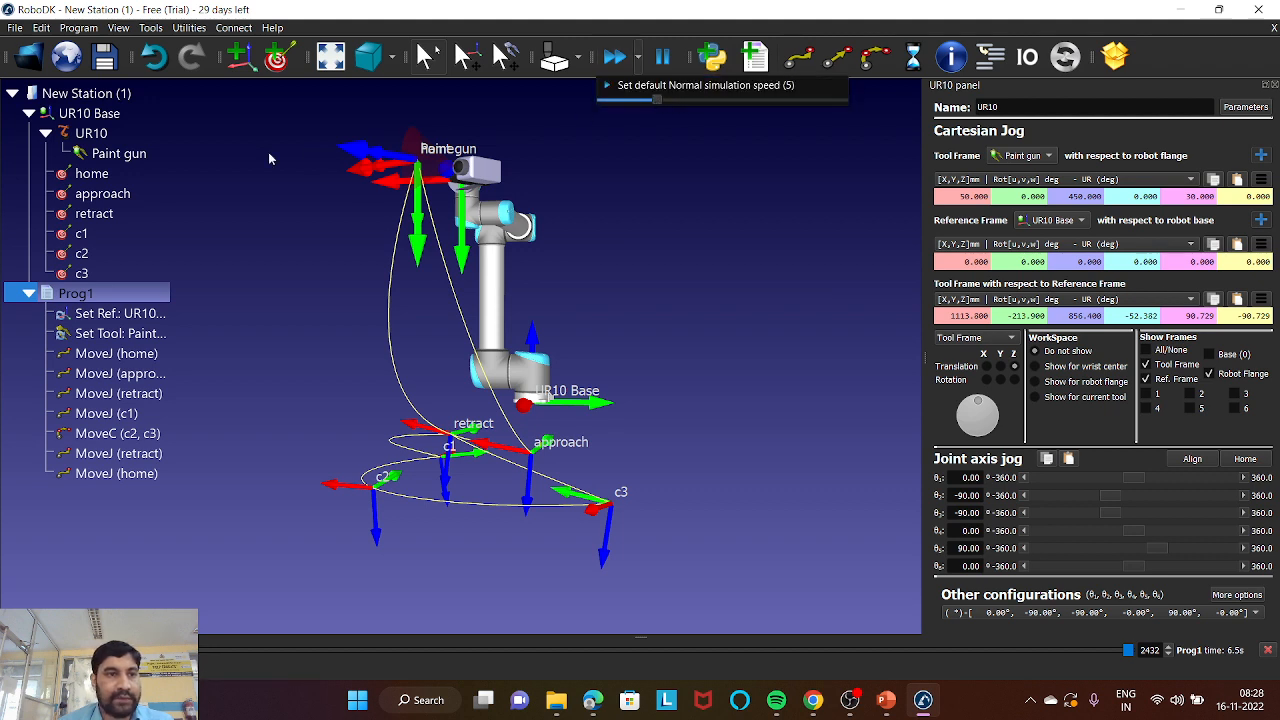
{"action": "double_click", "coordinate": [80, 294]}
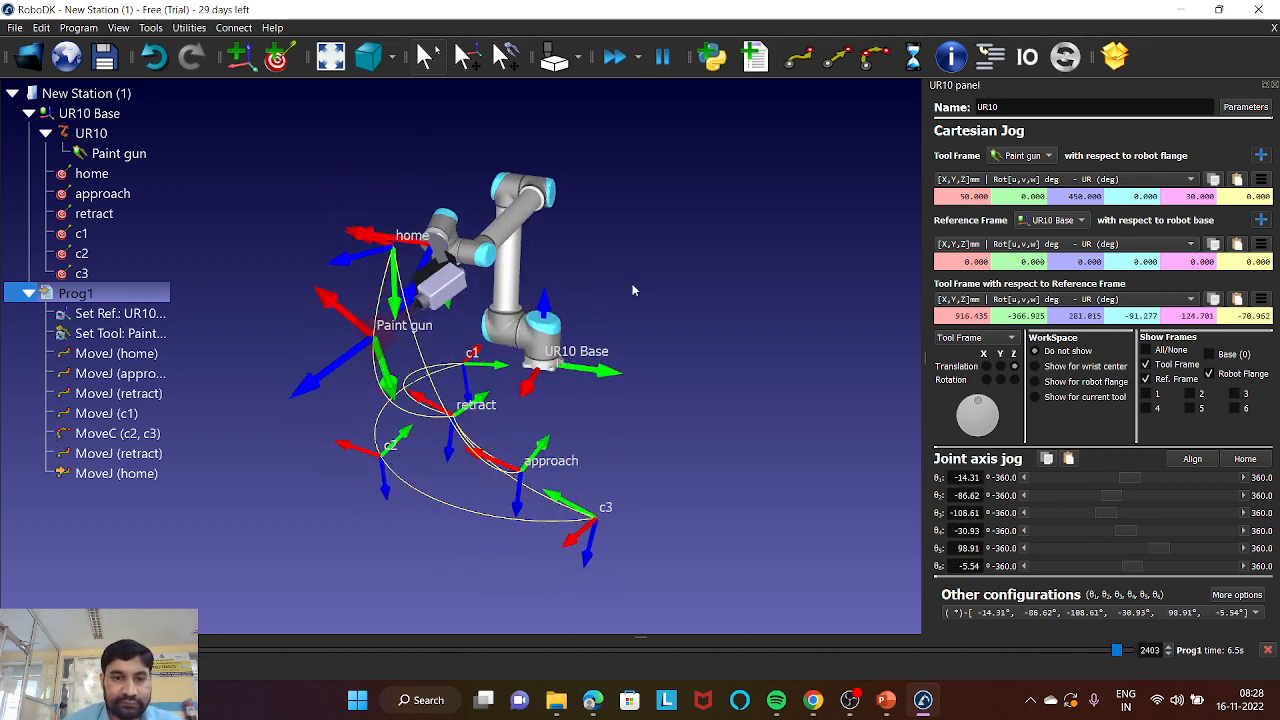
{"action": "left_click_drag", "start_coordinate": [450, 265], "coordinate": [624, 223]}
{"action": "right_click_drag", "start_coordinate": [624, 218], "coordinate": [622, 218]}
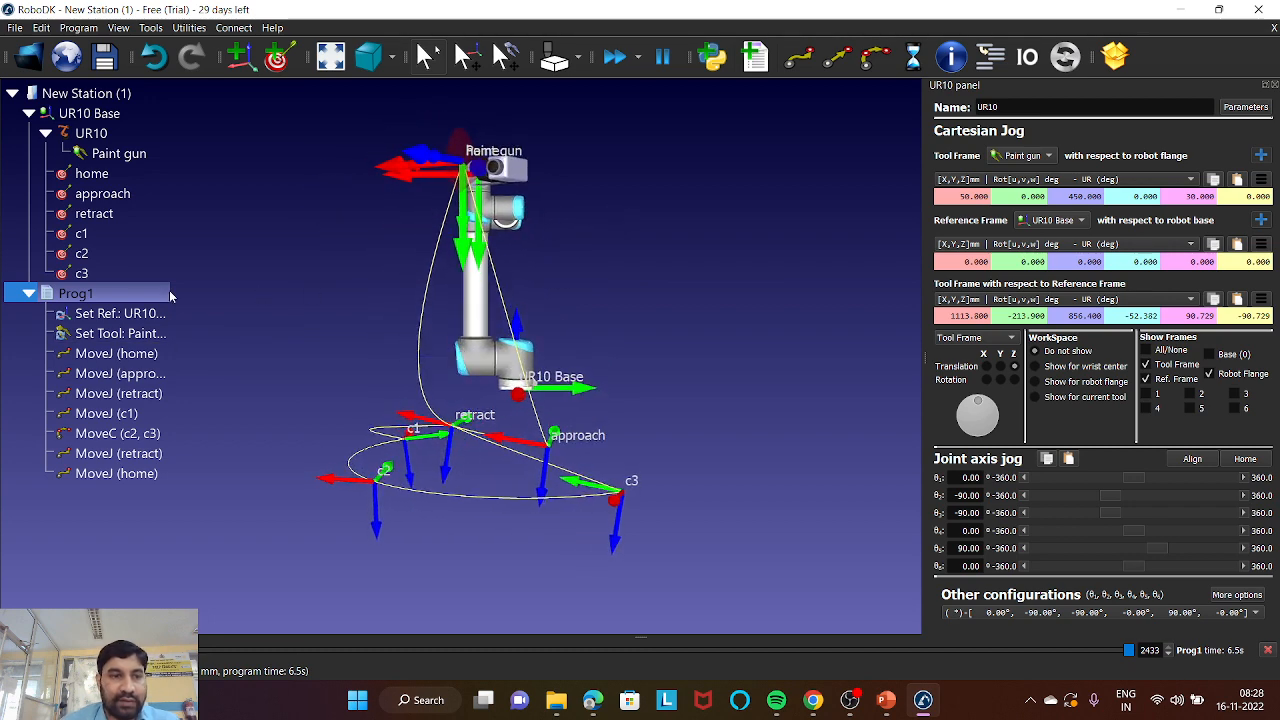
{"action": "double_click", "coordinate": [128, 295]}
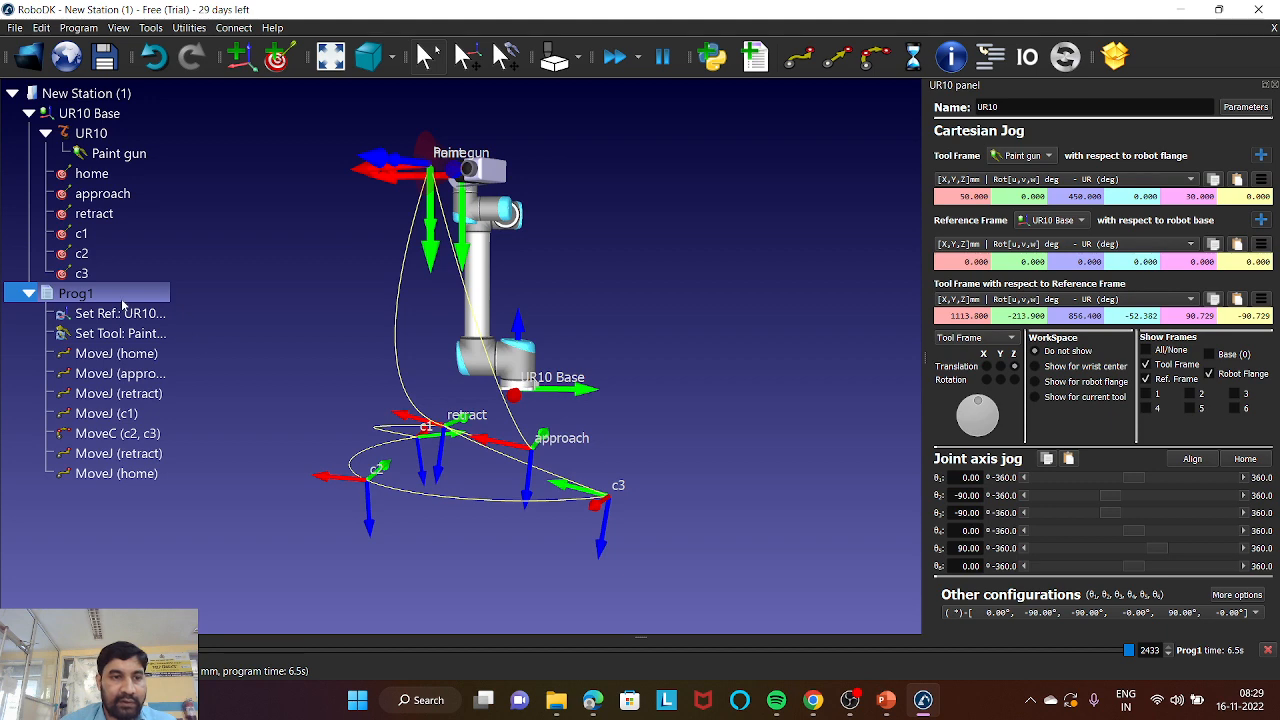
- Set Prog1 to loop and run it continuously
{"action": "right_click", "coordinate": [122, 299]}
{"action": "left_click", "coordinate": [182, 366]}
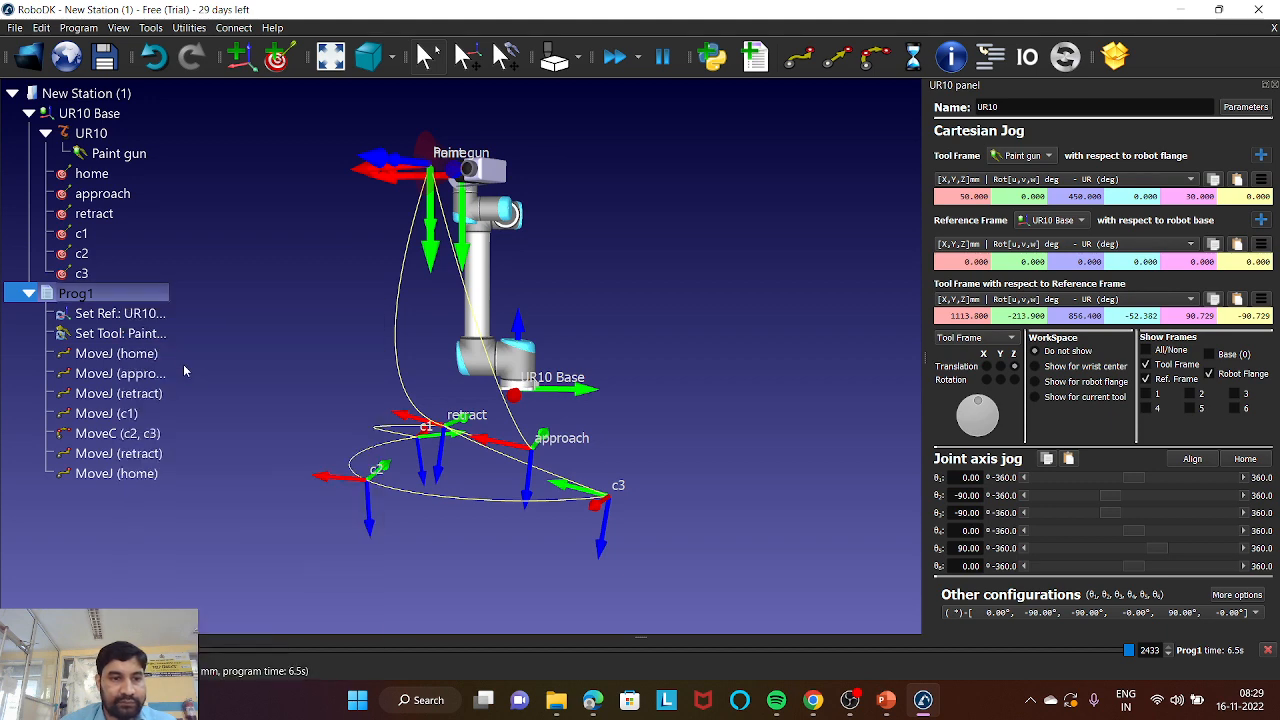
{"action": "left_click", "coordinate": [115, 299]}
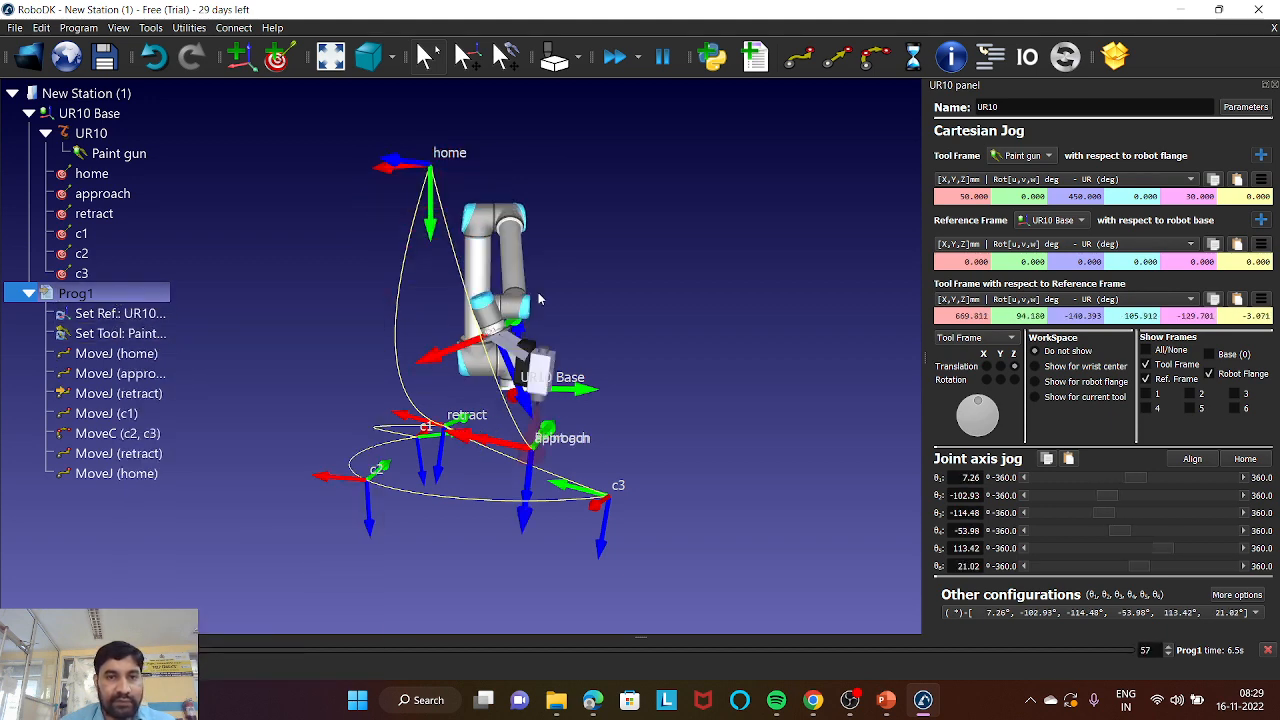
- Slightly lower the default normal simulation speed while Prog1 is running
{"action": "left_click", "coordinate": [636, 62]}
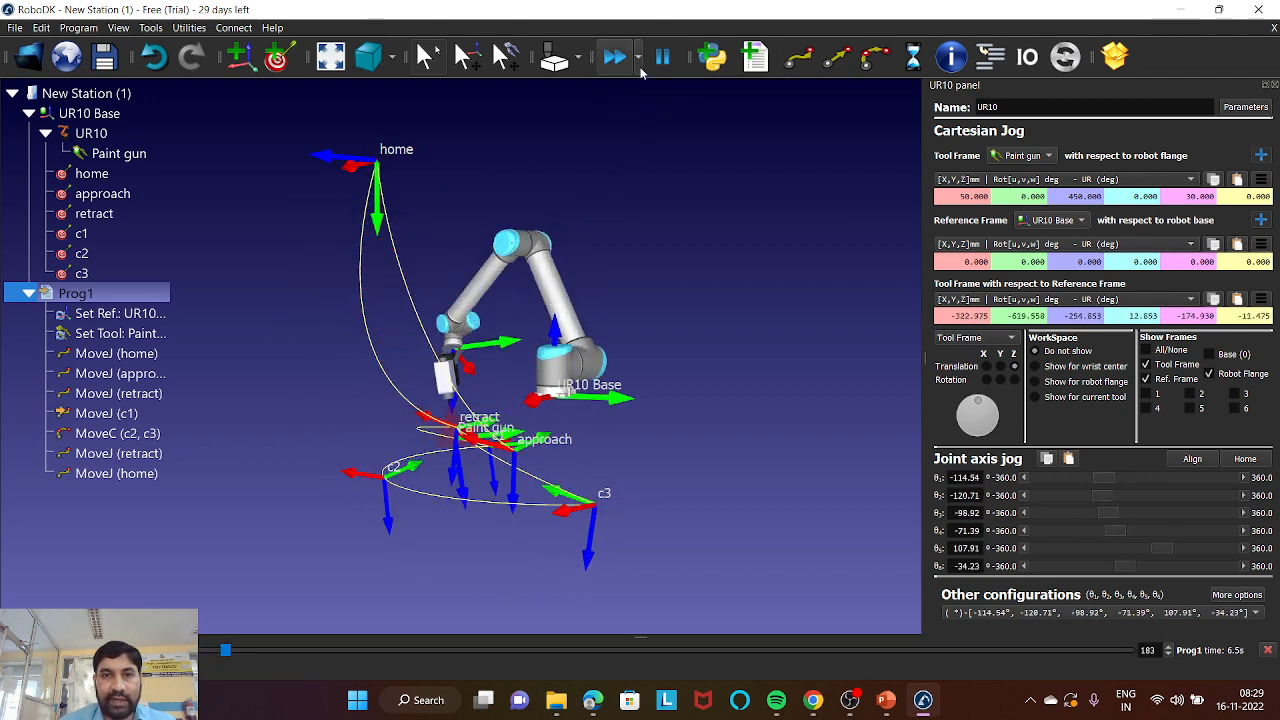
{"action": "mouse_move", "coordinate": [651, 100]}
{"action": "left_mouse_down"}
{"action": "mouse_move", "coordinate": [634, 100]}
{"action": "mouse_move", "coordinate": [649, 100]}
{"action": "left_mouse_up"}
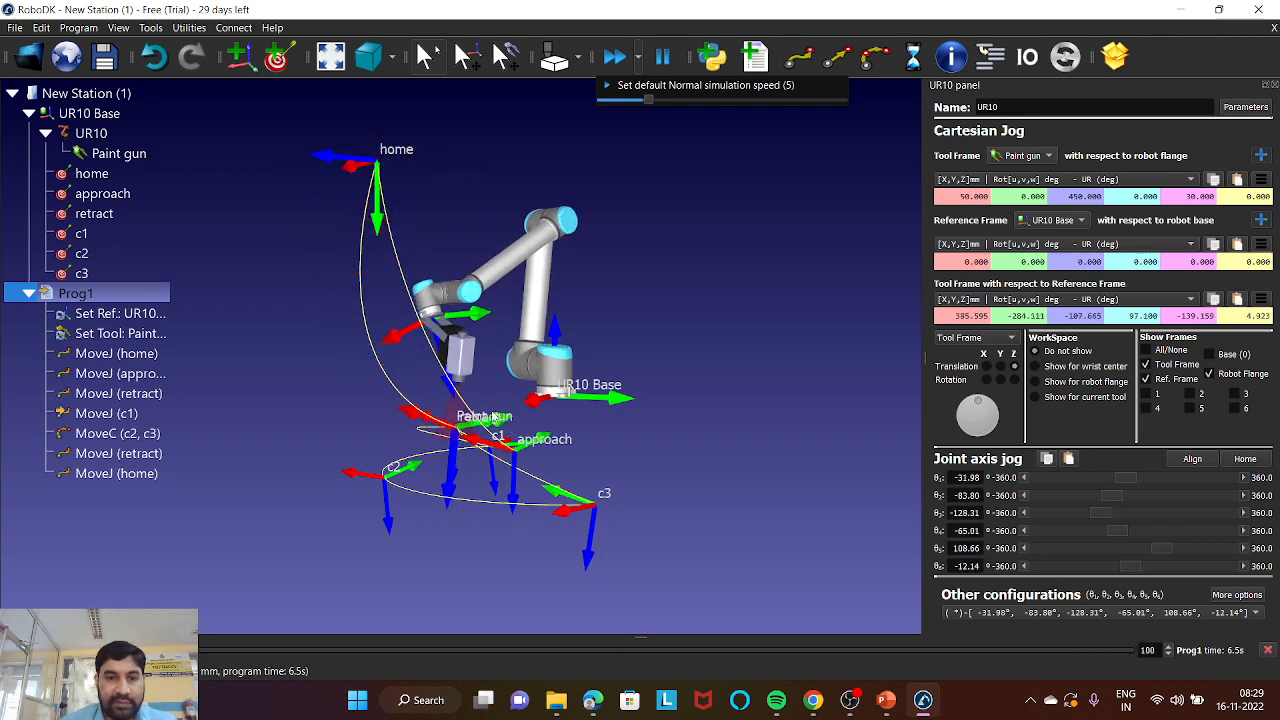
{"action": "right_click_drag", "start_coordinate": [537, 437], "coordinate": [616, 442]}
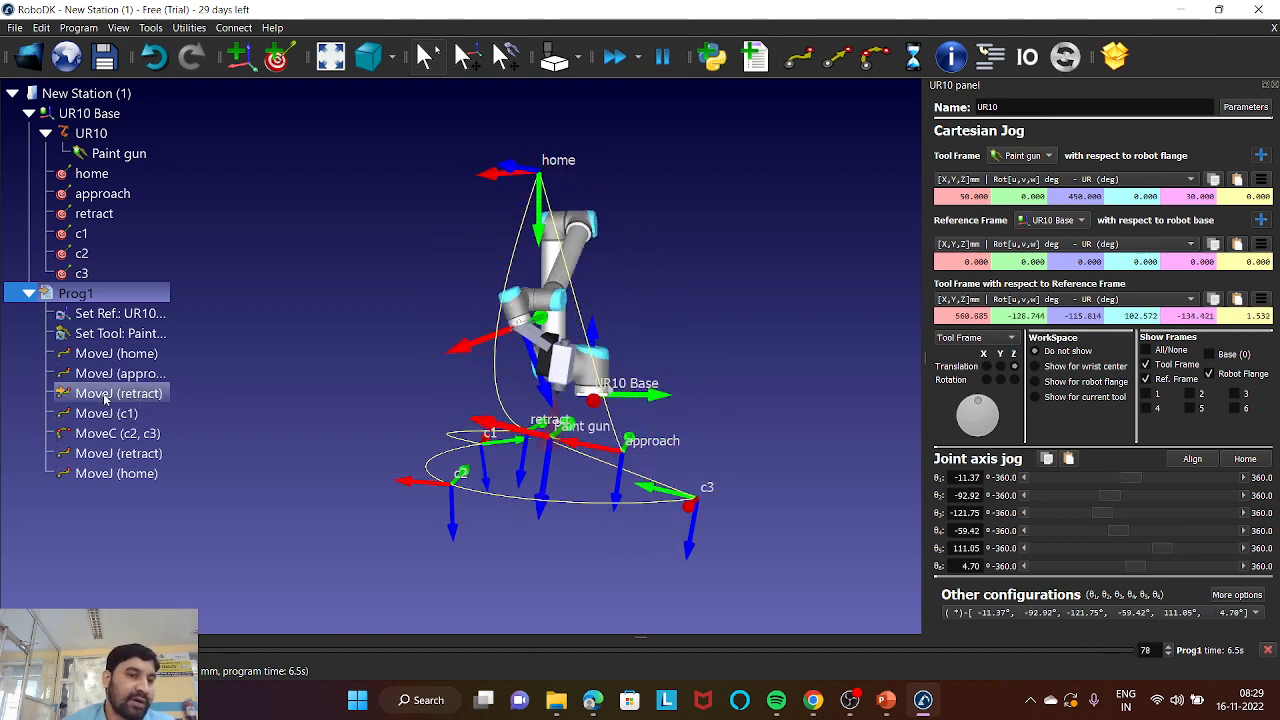
- Delete the joint move to retract that comes before c1 in Prog1 and rerun the program
{"action": "right_click", "coordinate": [130, 396]}
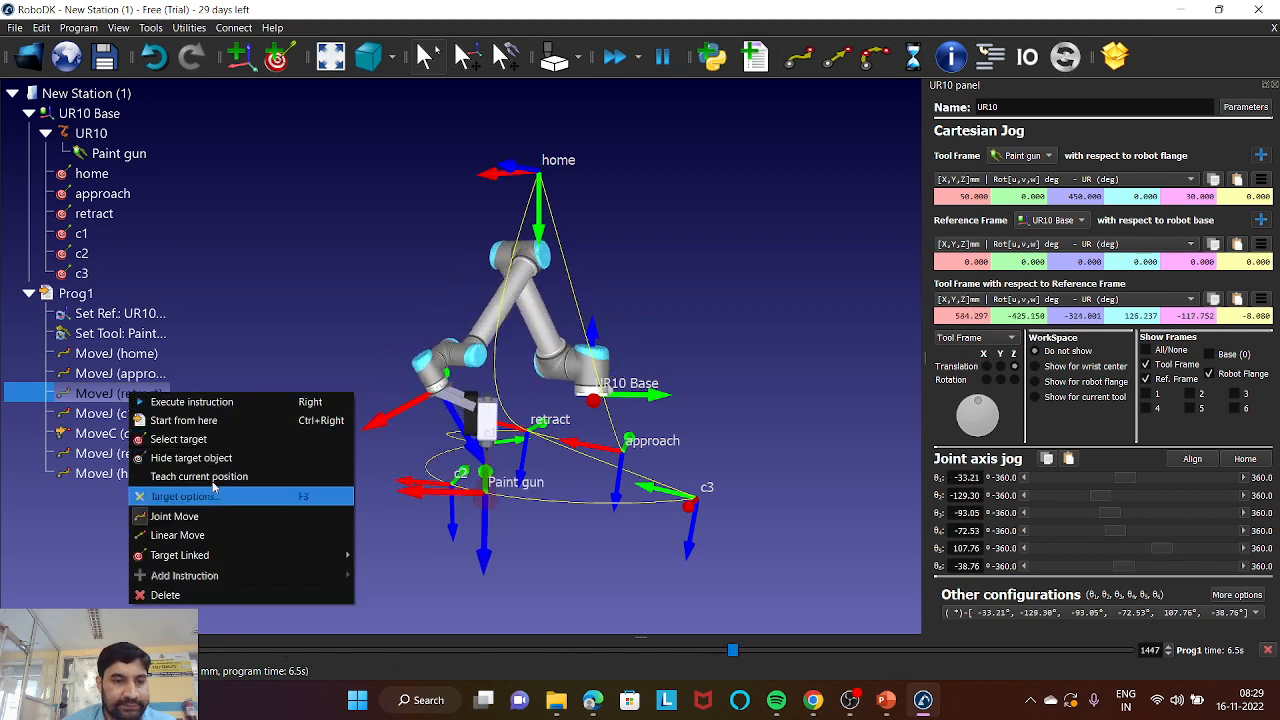
{"action": "left_click", "coordinate": [205, 594]}
{"action": "double_click", "coordinate": [77, 294]}
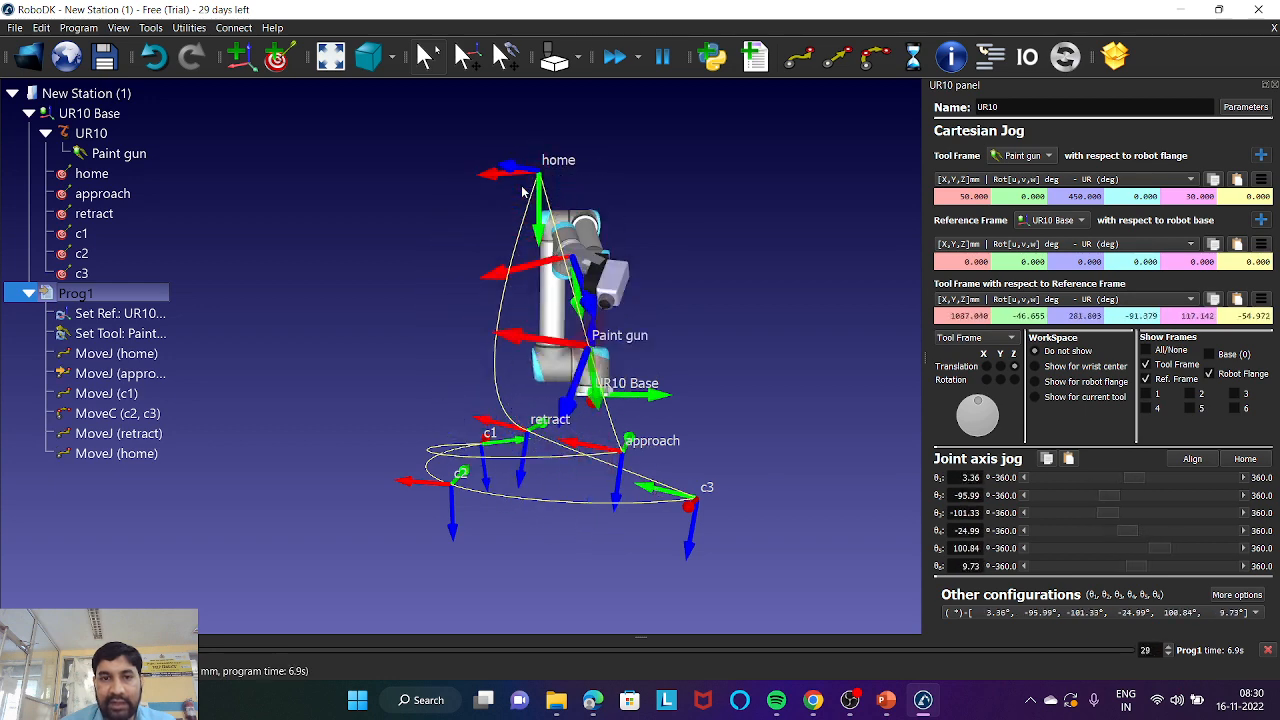
{"action": "right_click_drag", "start_coordinate": [654, 323], "coordinate": [553, 358]}
- Turn off looping for Prog1 and run the program once more
{"action": "right_click", "coordinate": [131, 303]}
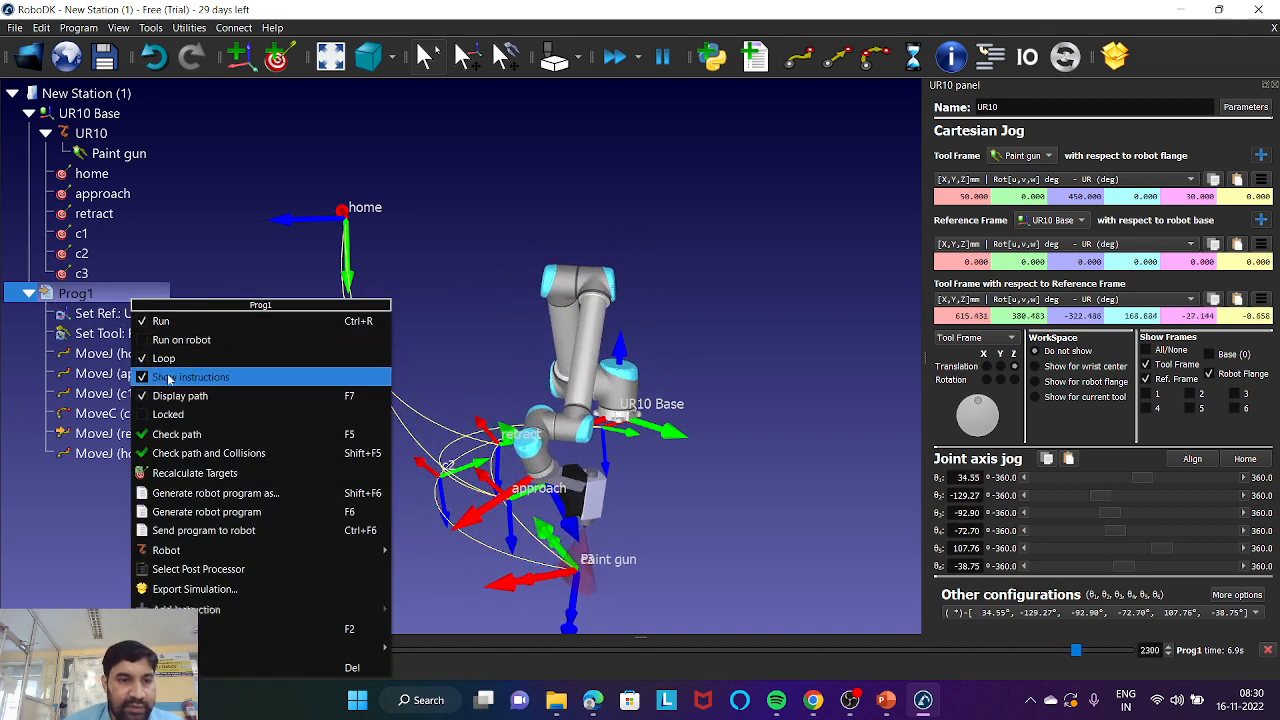
{"action": "left_click", "coordinate": [159, 361]}
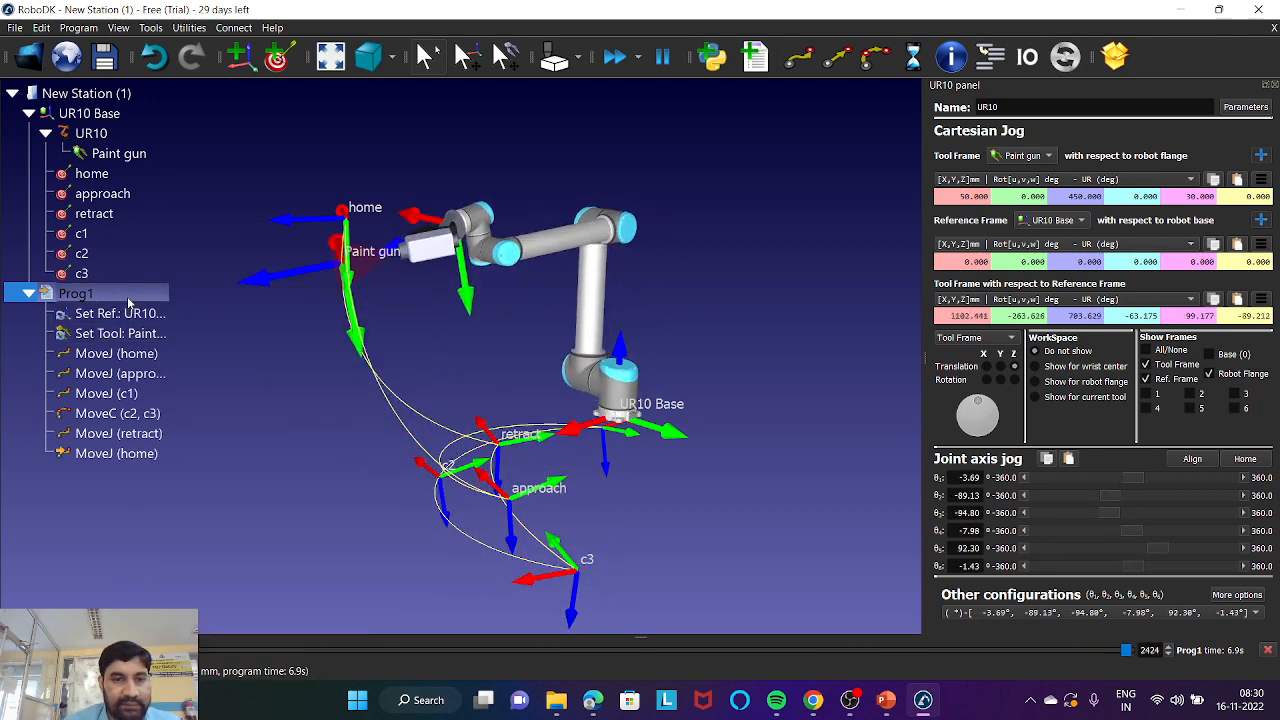
{"action": "right_click_drag", "start_coordinate": [563, 337], "coordinate": [658, 338]}
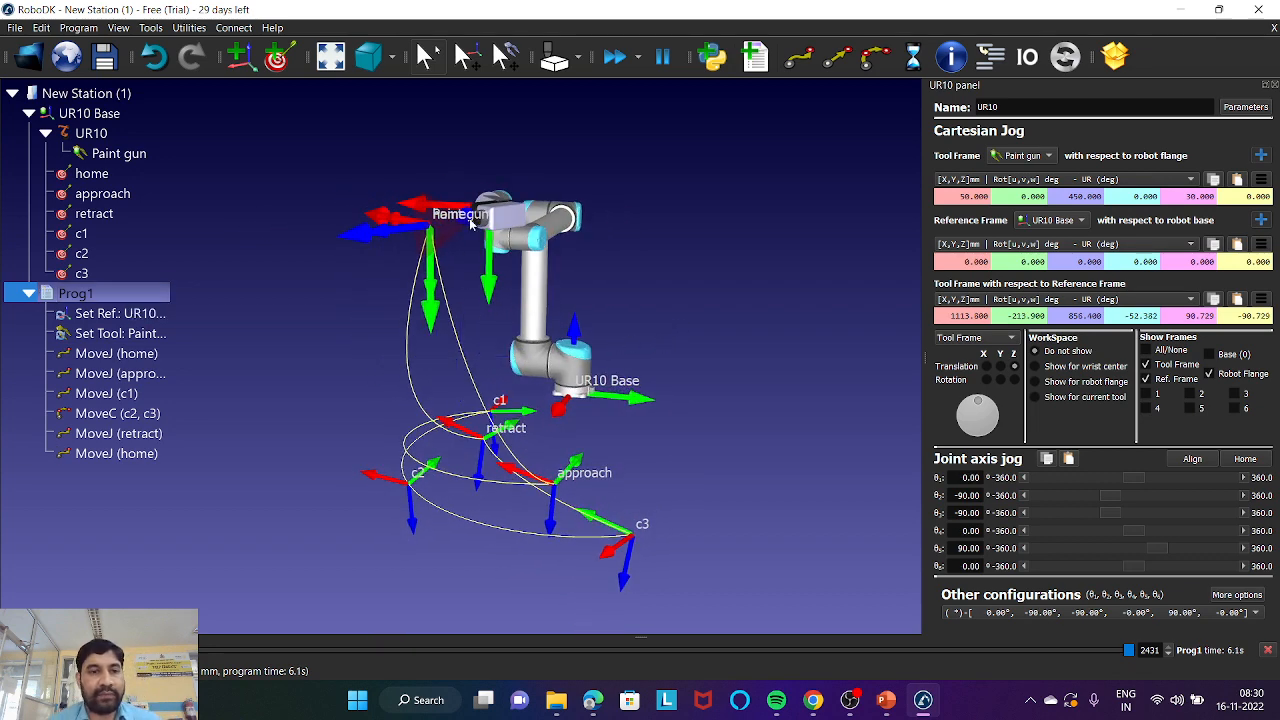
{"action": "double_click", "coordinate": [100, 293]}
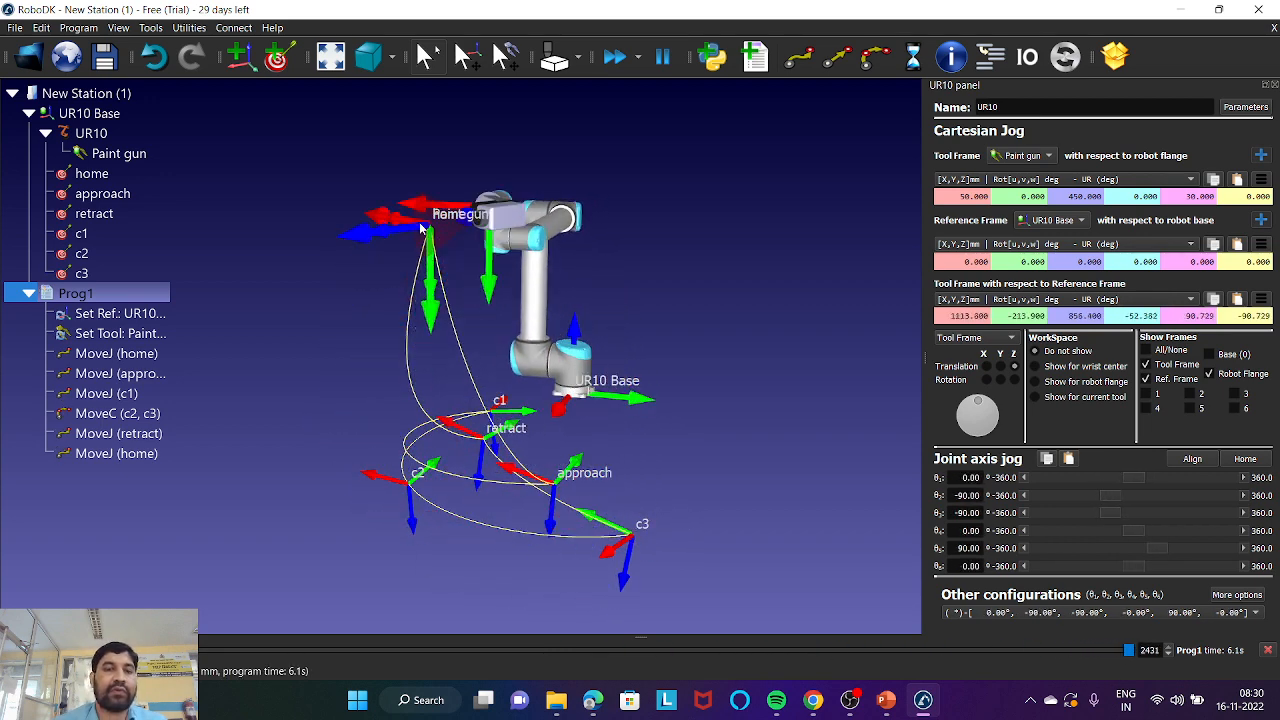
- Inspect the finished tool path and generate the robot program from Prog1
{"action": "left_click_drag", "start_coordinate": [513, 390], "coordinate": [630, 369]}
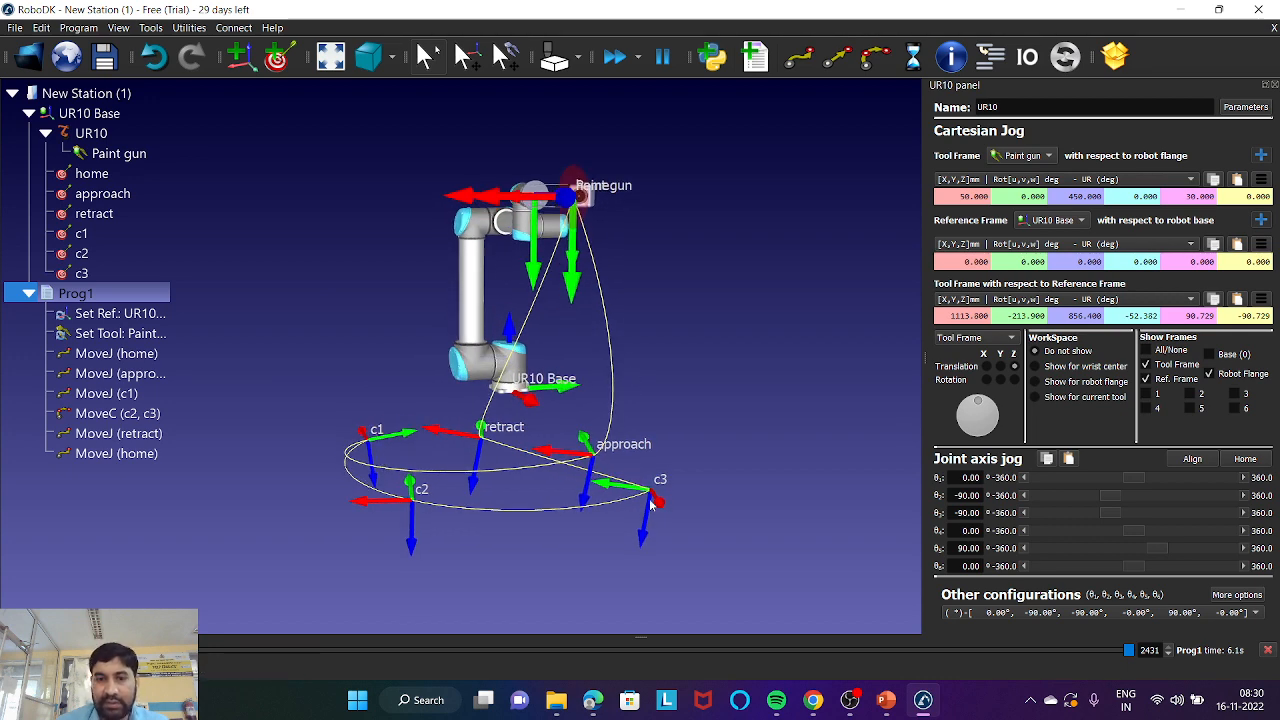
{"action": "scroll", "coordinate": [653, 446], "scroll_direction": "up", "scroll_amount": 2}
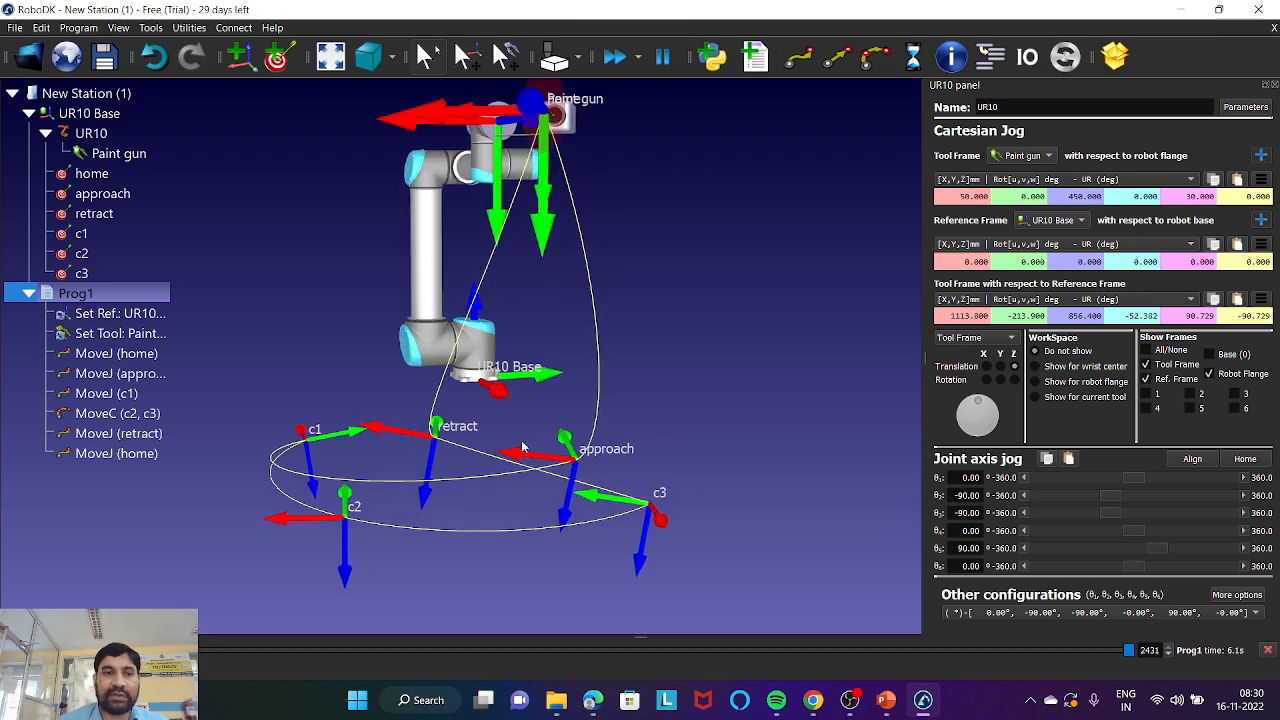
{"action": "right_click", "coordinate": [99, 298]}
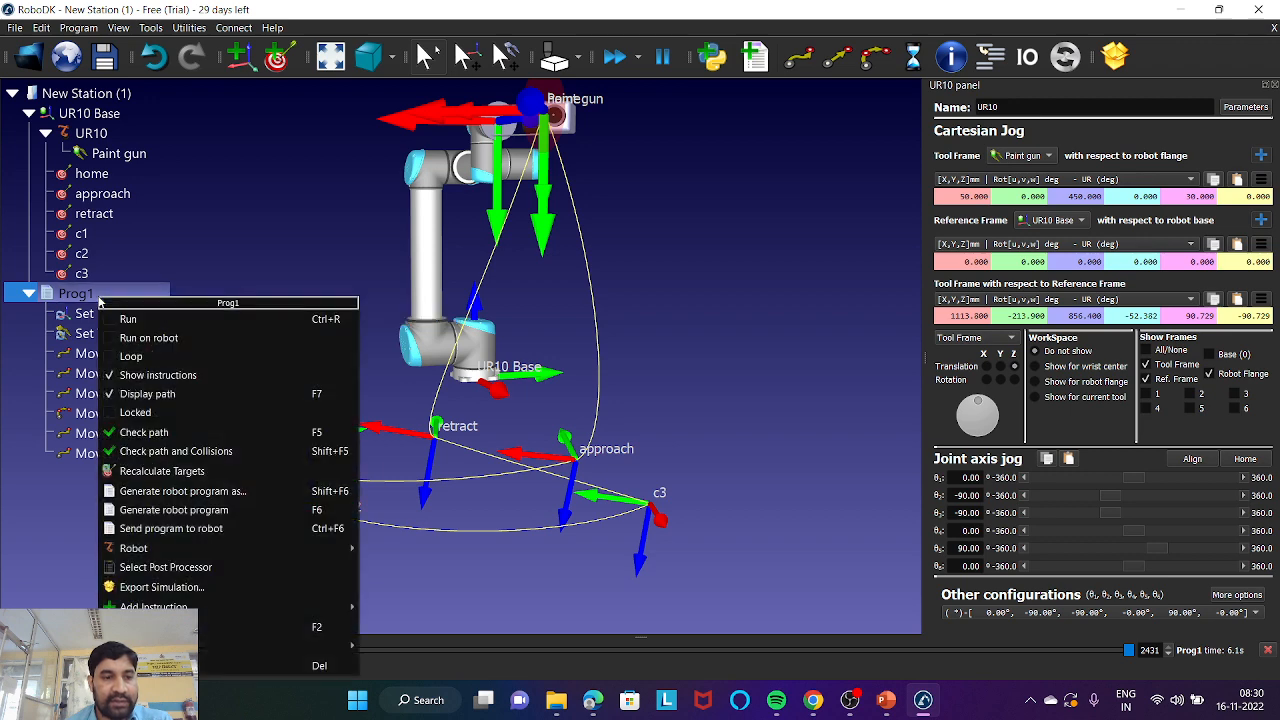
{"action": "left_click", "coordinate": [268, 511]}
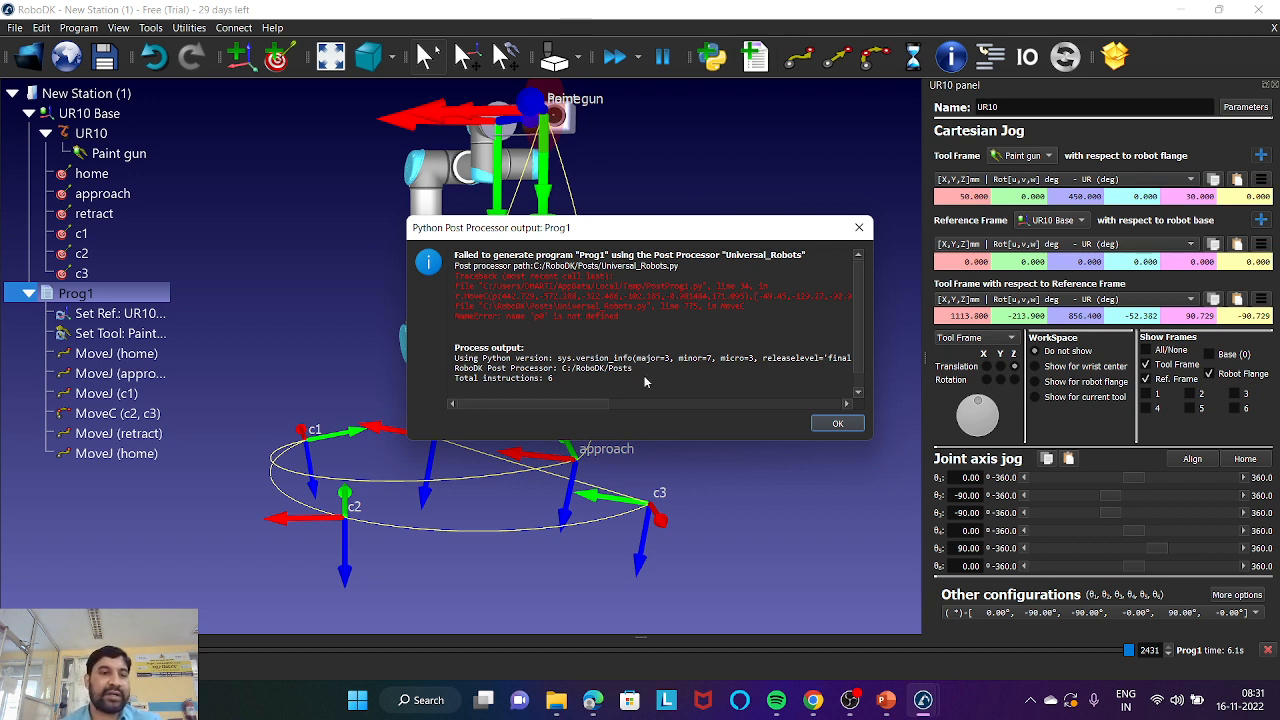
- Close the post processor output for Prog1 and examine the circular path through c1, c2 and c3 in the 3D view
{"action": "left_click", "coordinate": [858, 229]}
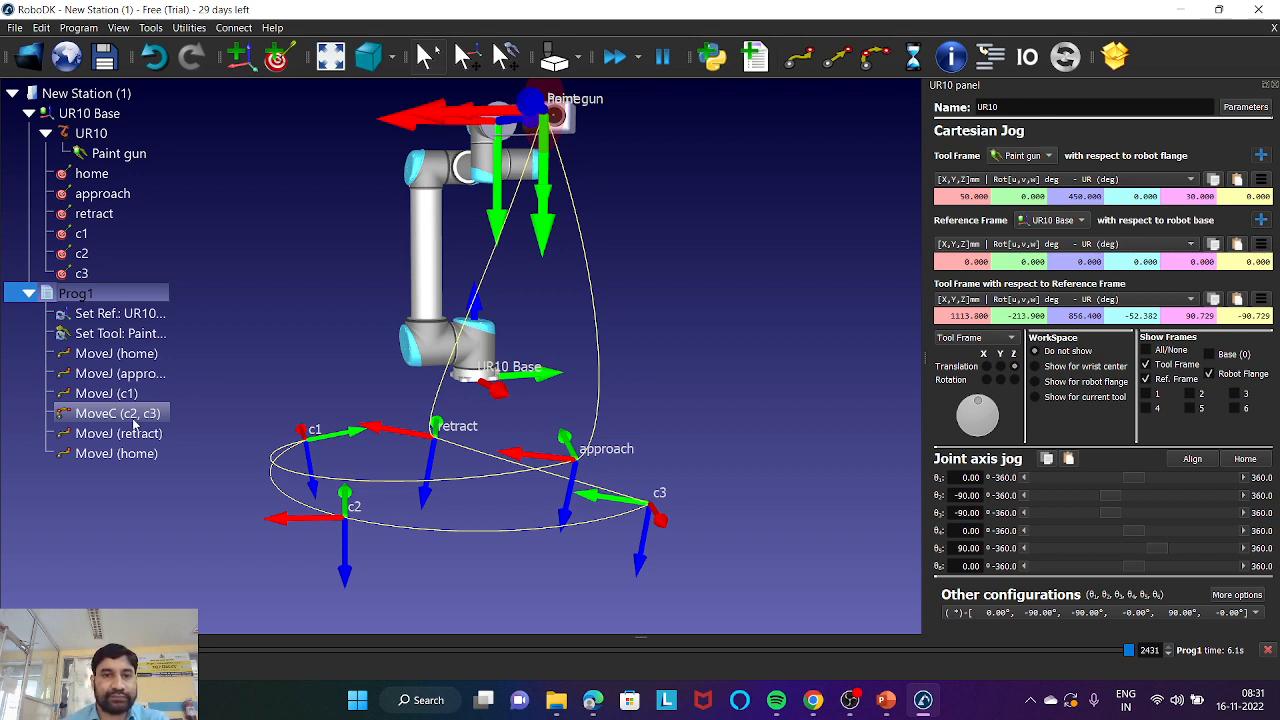
{"action": "scroll", "coordinate": [614, 268], "scroll_direction": "up", "scroll_amount": 3}
{"action": "left_click_drag", "start_coordinate": [616, 290], "coordinate": [680, 321]}
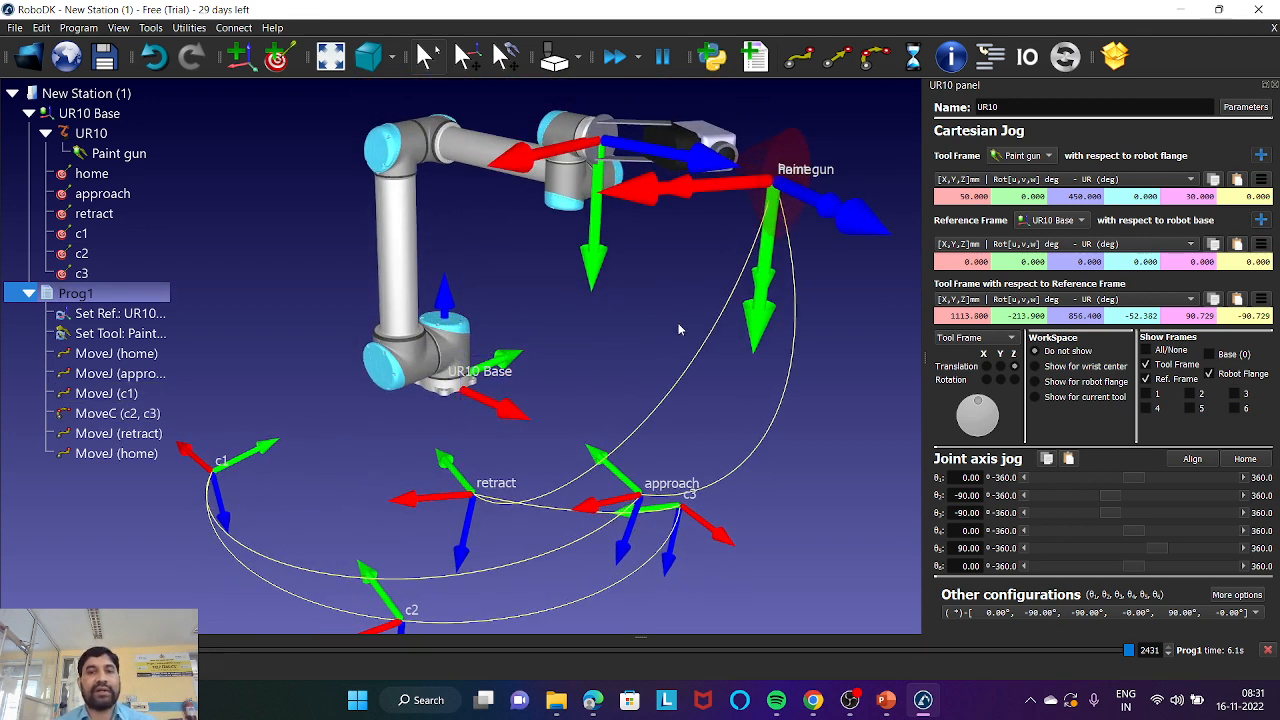
{"action": "scroll", "coordinate": [673, 344], "scroll_direction": "down", "scroll_amount": 2}
{"action": "scroll", "coordinate": [634, 347], "scroll_direction": "up", "scroll_amount": 3}
{"action": "scroll", "coordinate": [634, 347], "scroll_direction": "down", "scroll_amount": 4}
{"action": "scroll", "coordinate": [615, 350], "scroll_direction": "up", "scroll_amount": 2}
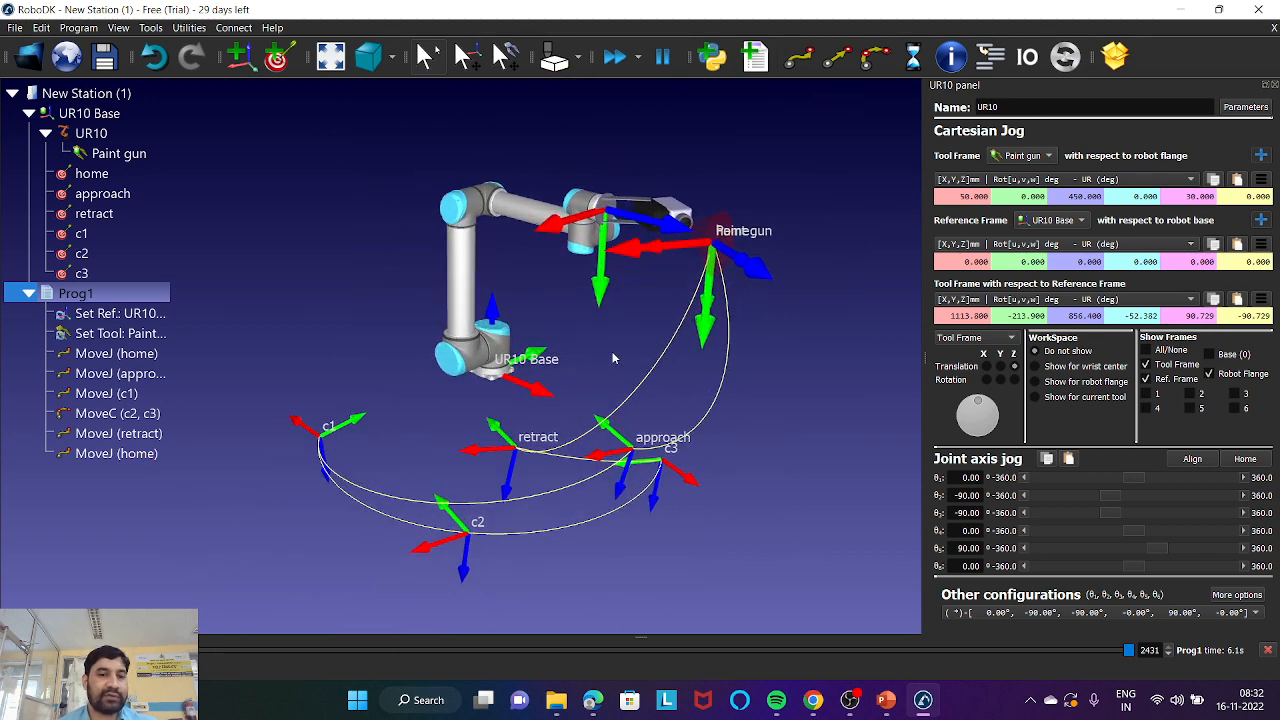
{"action": "scroll", "coordinate": [640, 345], "scroll_direction": "up", "scroll_amount": 3}
{"action": "scroll", "coordinate": [640, 345], "scroll_direction": "down", "scroll_amount": 3}
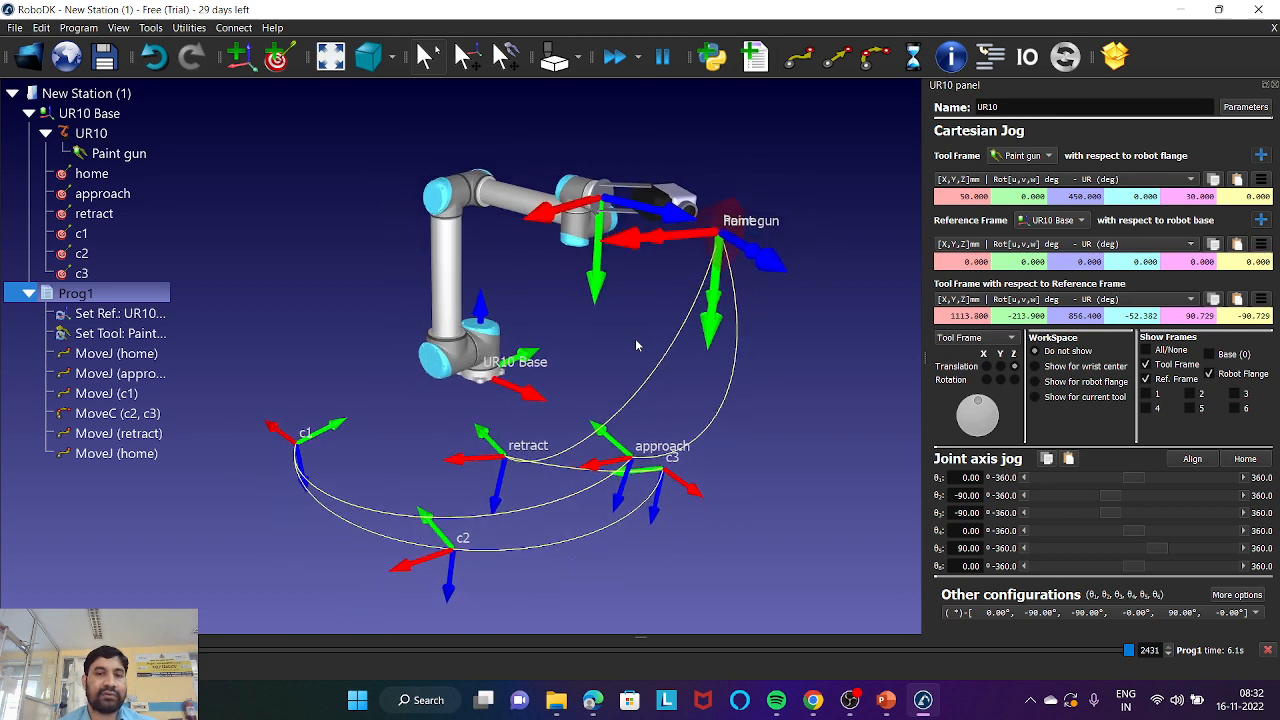
- Examine the UR10, its paint gun and the complete Prog1 tool path from the opposite side
{"action": "mouse_move", "coordinate": [700, 362]}
{"action": "right_mouse_down"}
{"action": "mouse_move", "coordinate": [416, 351]}
{"action": "mouse_move", "coordinate": [586, 277]}
{"action": "mouse_move", "coordinate": [536, 305]}
{"action": "right_mouse_up"}
{"action": "scroll", "coordinate": [561, 281], "scroll_direction": "up", "scroll_amount": 5}
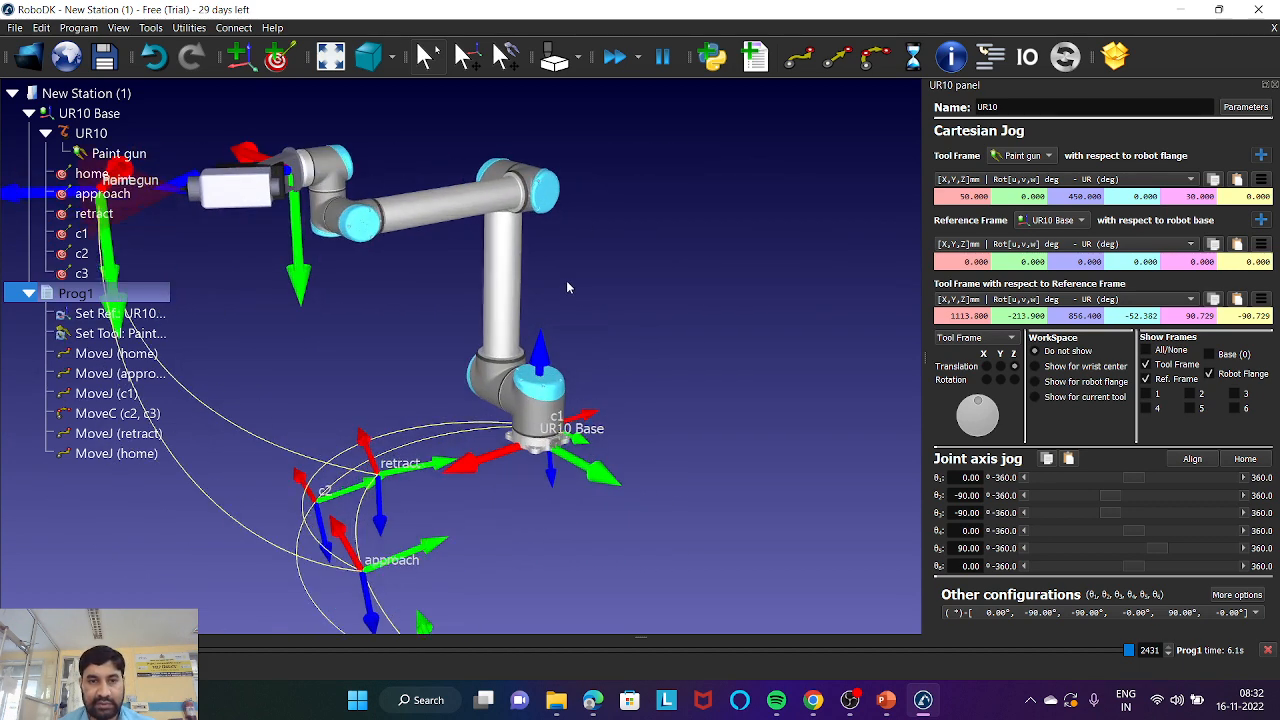
{"action": "scroll", "coordinate": [660, 286], "scroll_direction": "down", "scroll_amount": 4}
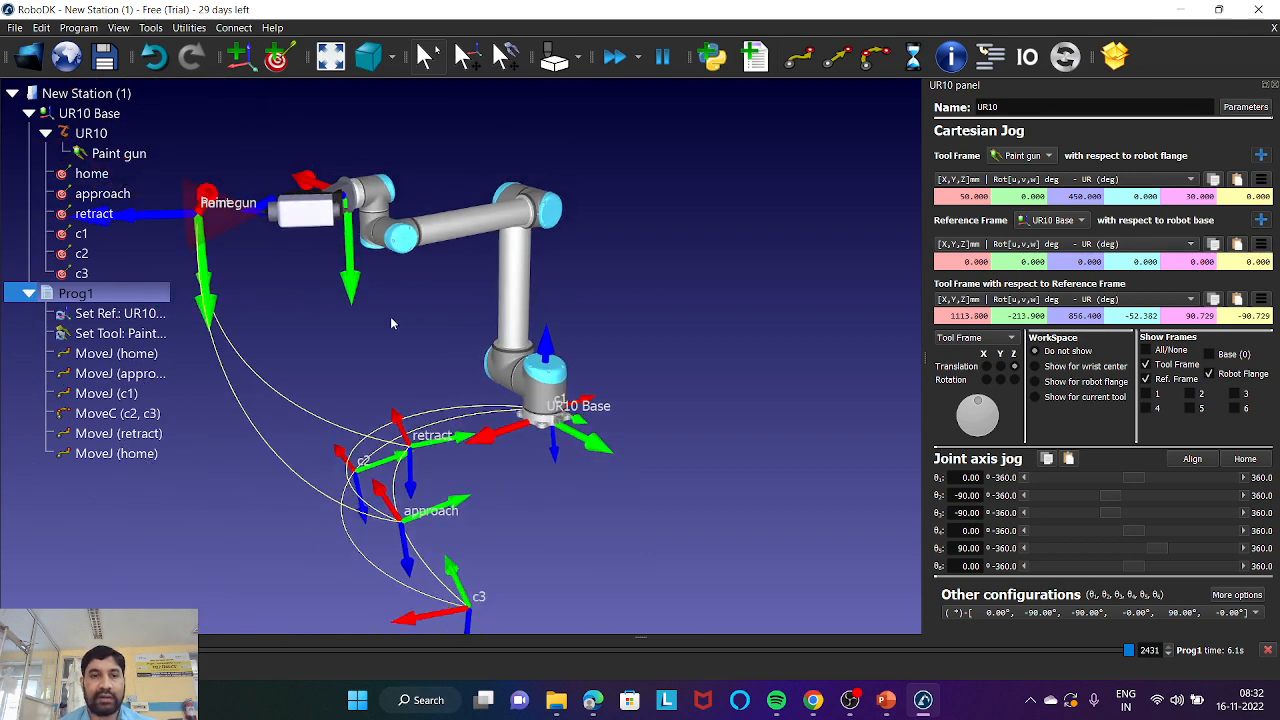
{"action": "right_click_drag", "start_coordinate": [390, 316], "coordinate": [368, 317]}
{"action": "scroll", "coordinate": [370, 337], "scroll_direction": "up", "scroll_amount": 2}
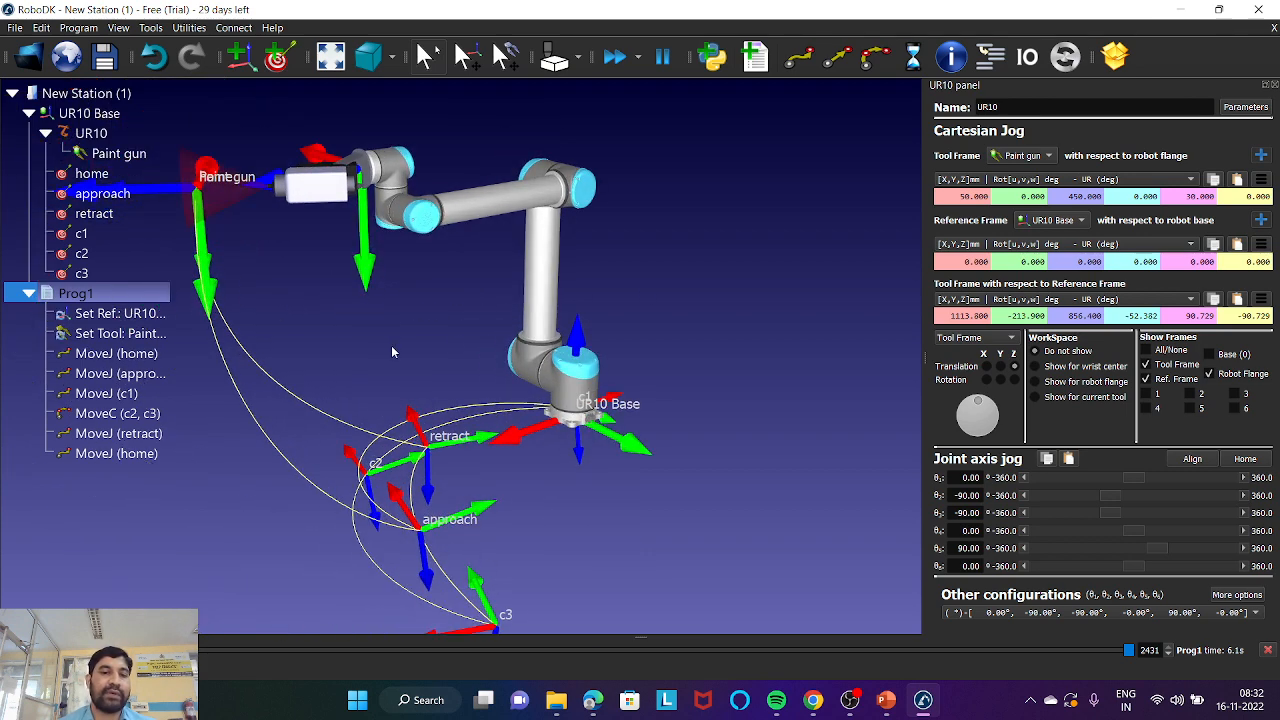
{"action": "scroll", "coordinate": [606, 306], "scroll_direction": "down", "scroll_amount": 2}
{"action": "scroll", "coordinate": [524, 313], "scroll_direction": "up", "scroll_amount": 2}
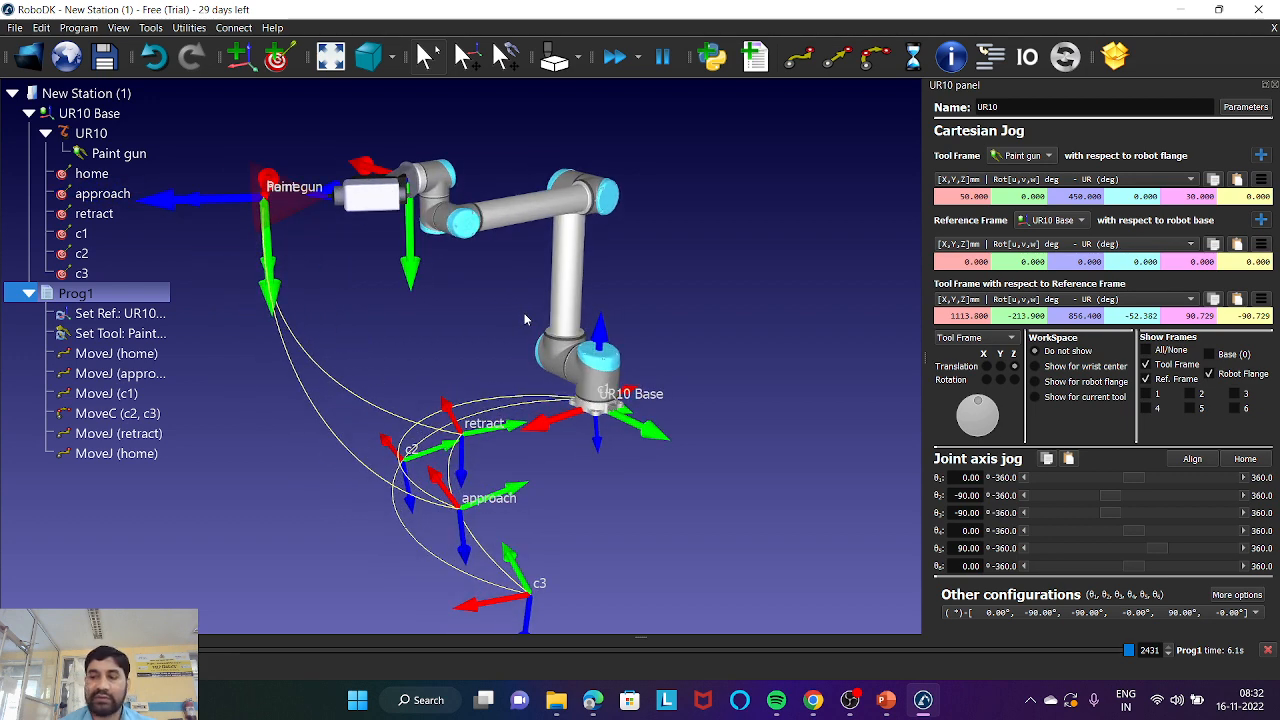
{"action": "scroll", "coordinate": [612, 332], "scroll_direction": "up", "scroll_amount": 1}
{"action": "scroll", "coordinate": [612, 332], "scroll_direction": "up", "scroll_amount": 1}
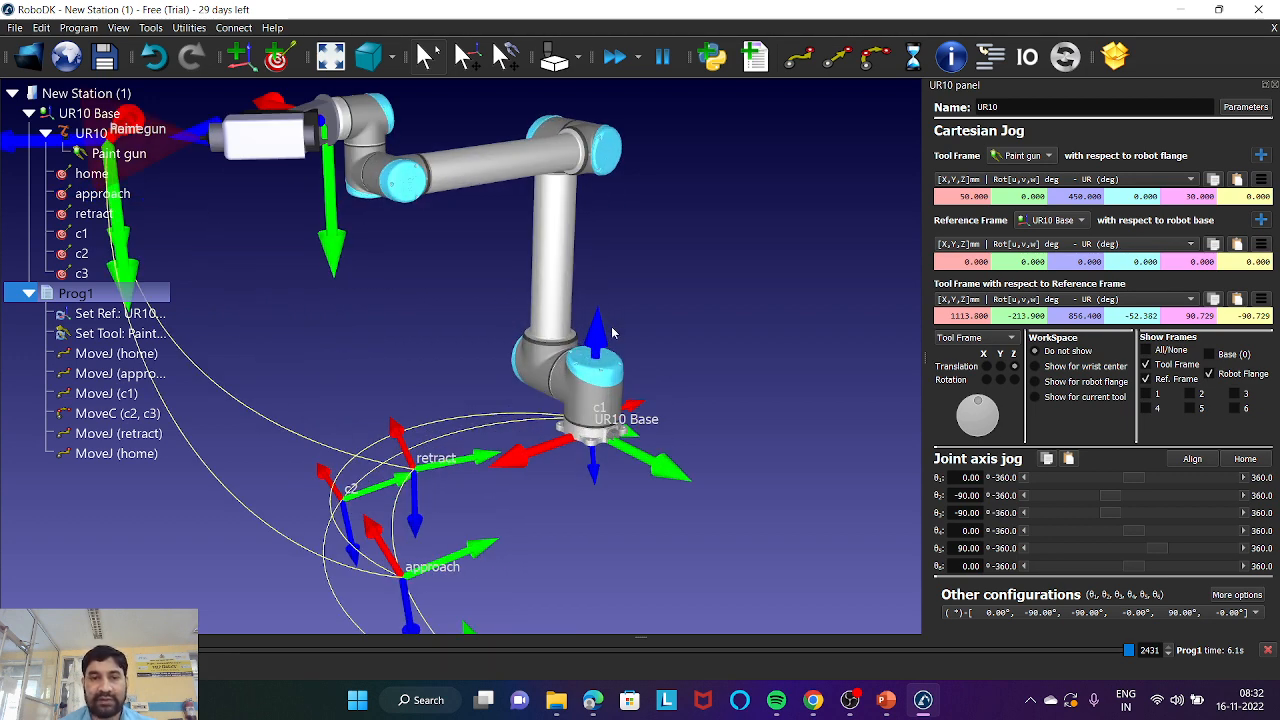
{"action": "scroll", "coordinate": [613, 333], "scroll_direction": "up", "scroll_amount": 1}
{"action": "scroll", "coordinate": [617, 336], "scroll_direction": "down", "scroll_amount": 2}
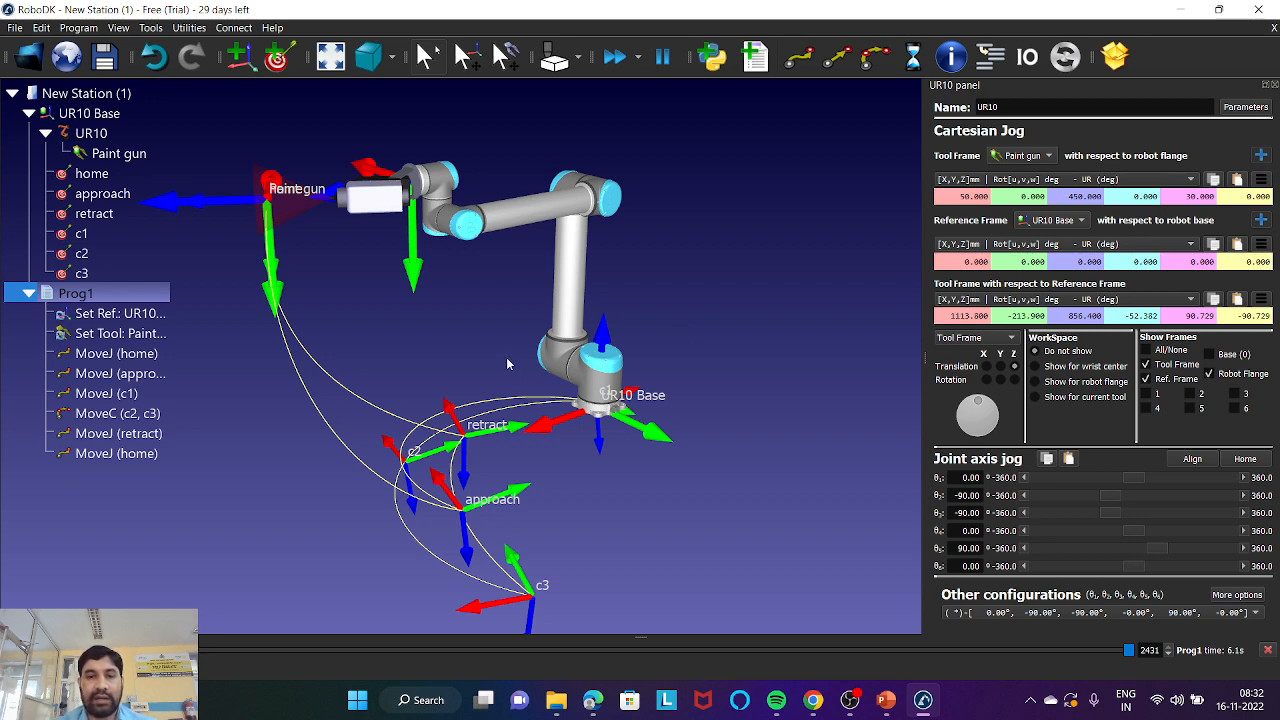
{"action": "scroll", "coordinate": [627, 384], "scroll_direction": "up", "scroll_amount": 4}
{"action": "scroll", "coordinate": [627, 384], "scroll_direction": "down", "scroll_amount": 5}
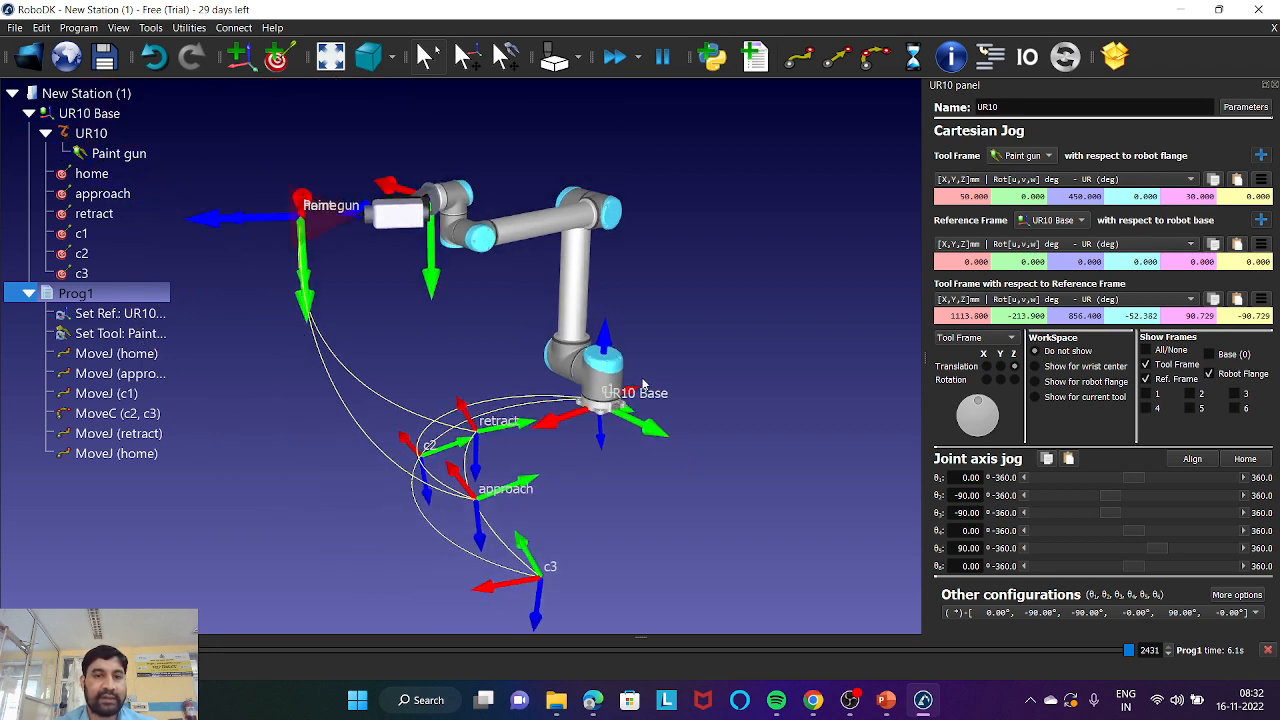
- Switch to the WEEK9_SESSION 3 presentation in PowerPoint and show the closing "Thank you" slide 10
{"action": "left_click", "coordinate": [886, 700]}
{"action": "scroll", "coordinate": [186, 598], "scroll_direction": "down", "scroll_amount": 3}
{"action": "scroll", "coordinate": [186, 598], "scroll_direction": "down", "scroll_amount": 4}
{"action": "left_click", "coordinate": [127, 598]}
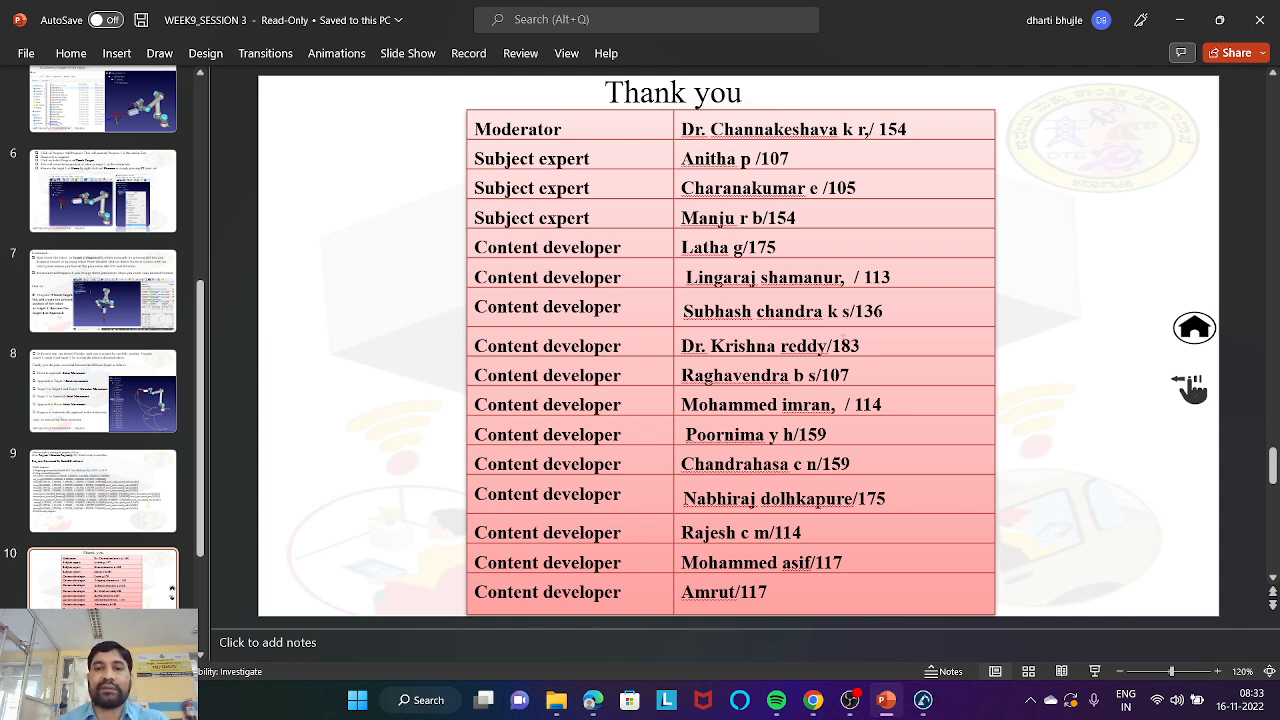
{"action": "scroll", "coordinate": [843, 345], "scroll_direction": "up", "scroll_amount": 1}
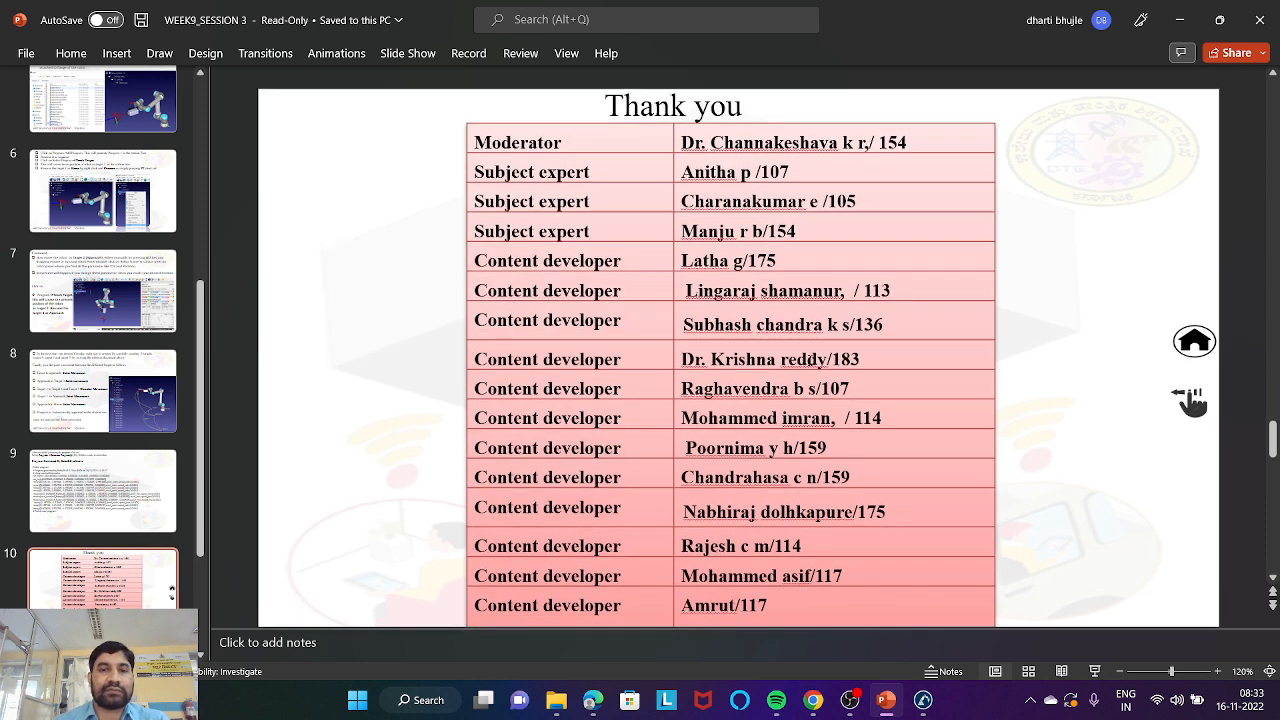